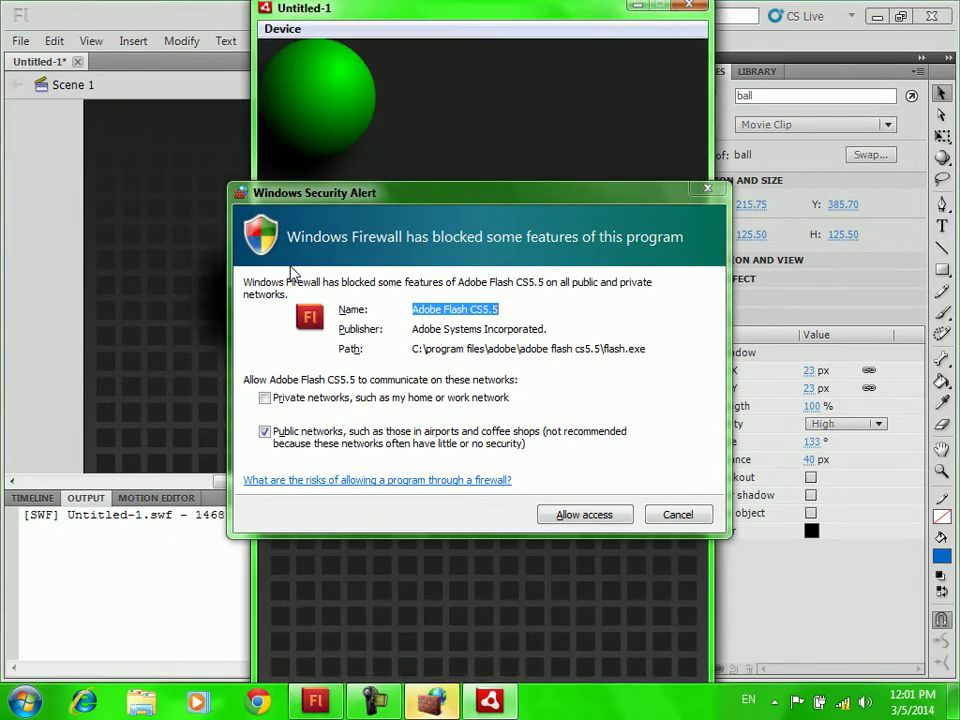
Cancel the firewall alert, then close the ball movie preview and its document without saving.
{"action": "left_click", "coordinate": [678, 516]}
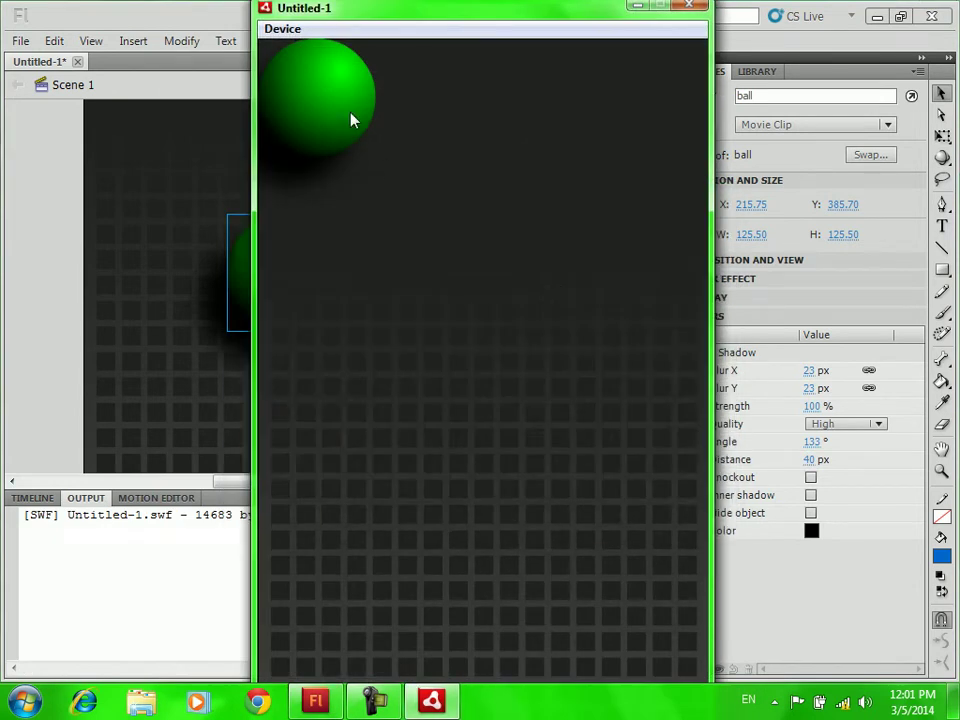
{"action": "key", "text": "ctrl+w"}
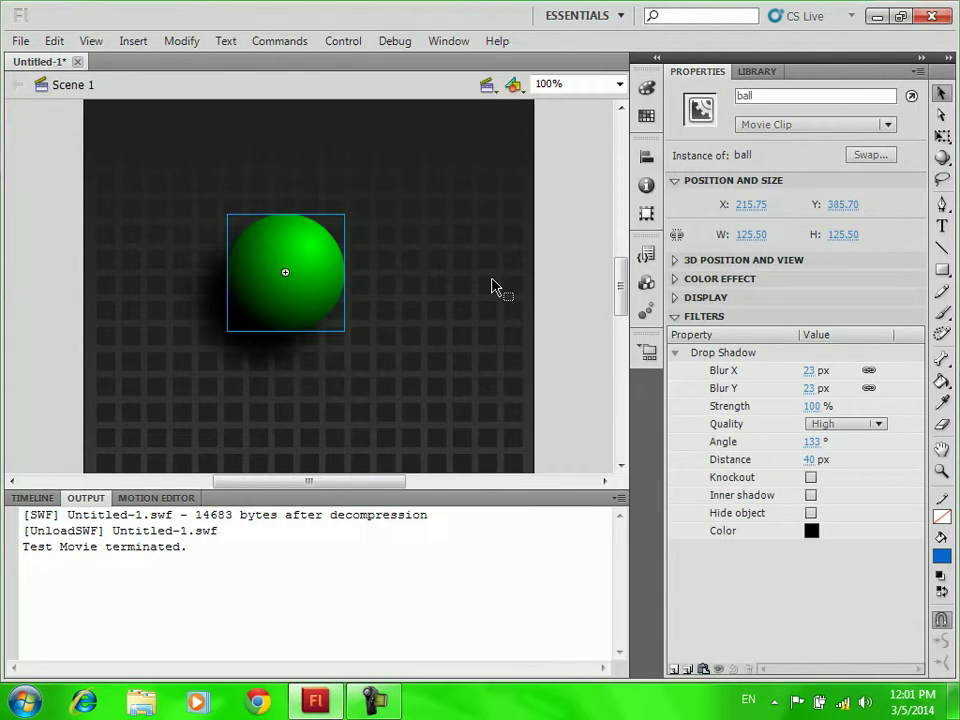
{"action": "key", "text": "ctrl+w"}
{"action": "left_click", "coordinate": [489, 372]}
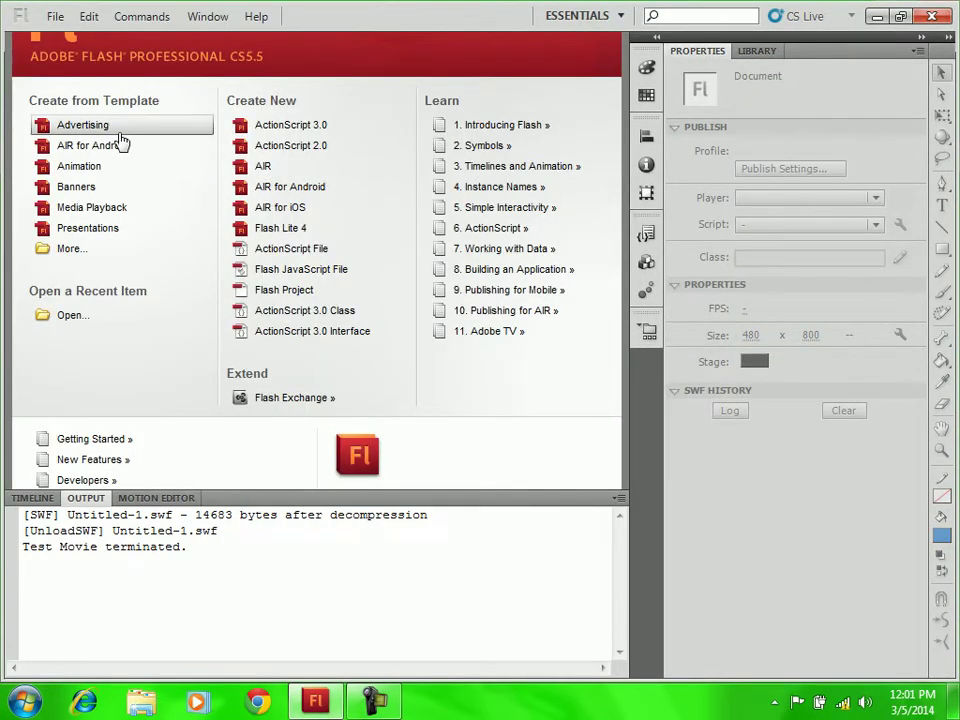
Create a document from the Ease Between Keyframes template in the Animation category.
{"action": "left_click", "coordinate": [118, 130]}
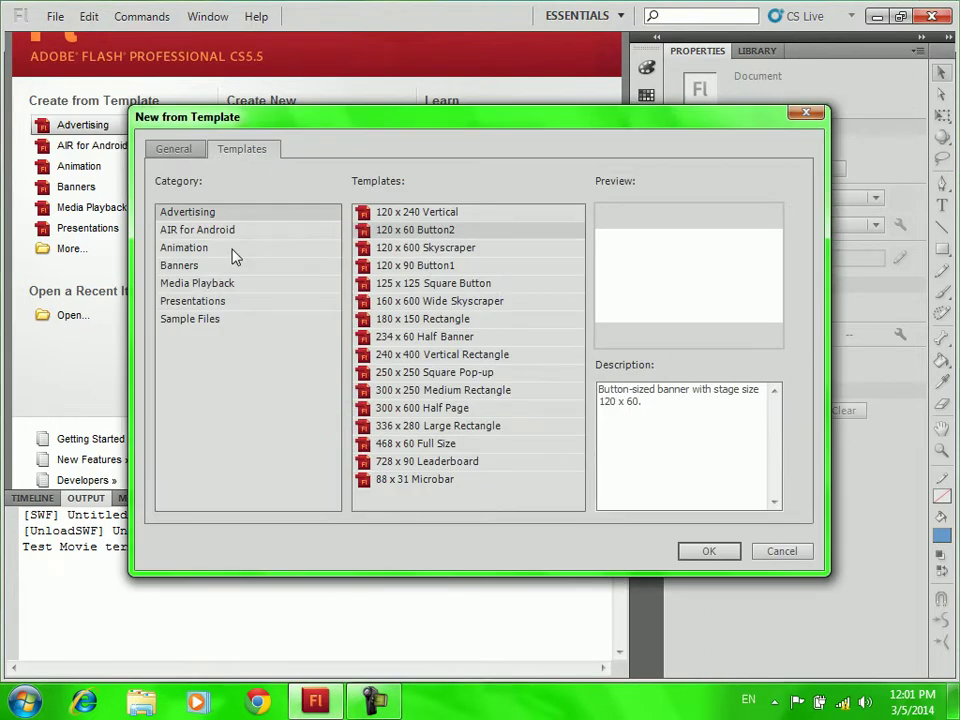
{"action": "left_click", "coordinate": [184, 248]}
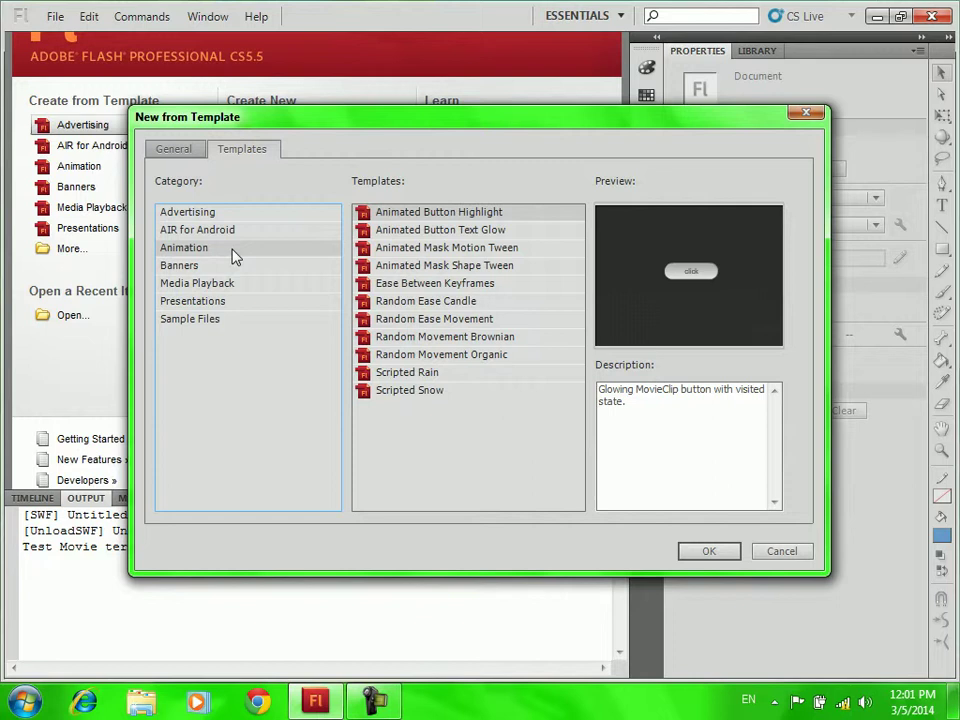
{"action": "left_click", "coordinate": [452, 231]}
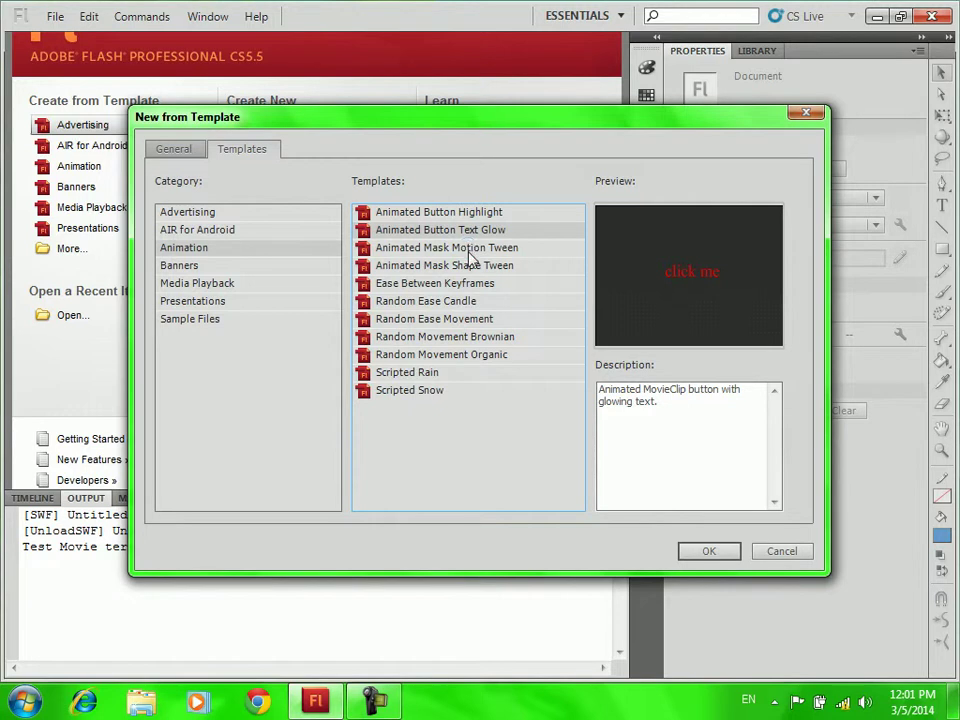
{"action": "left_click", "coordinate": [466, 250]}
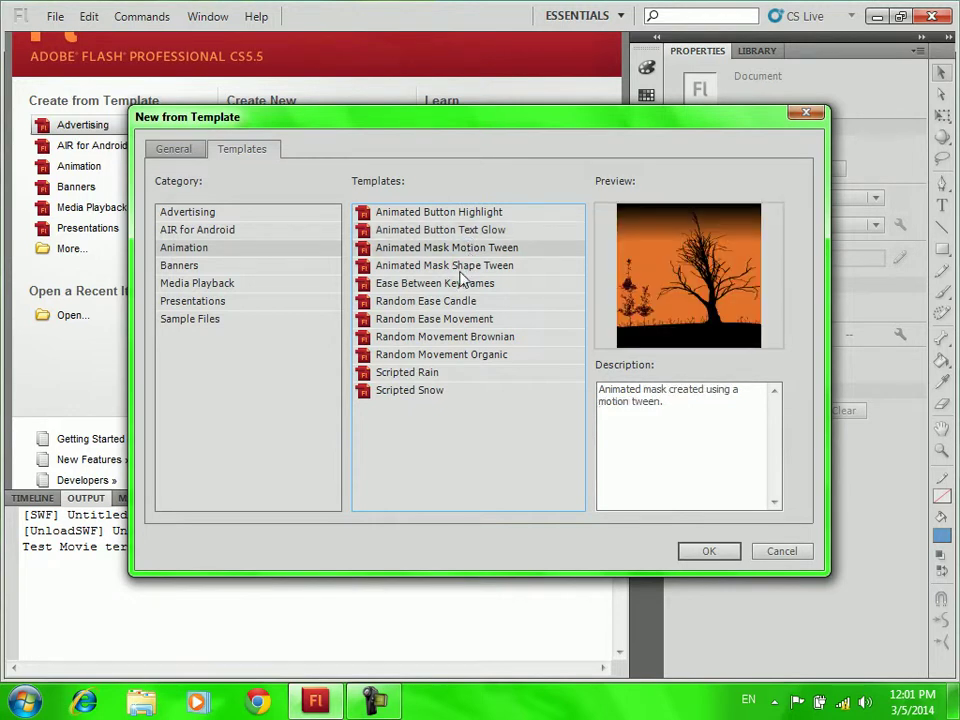
{"action": "left_click", "coordinate": [461, 270]}
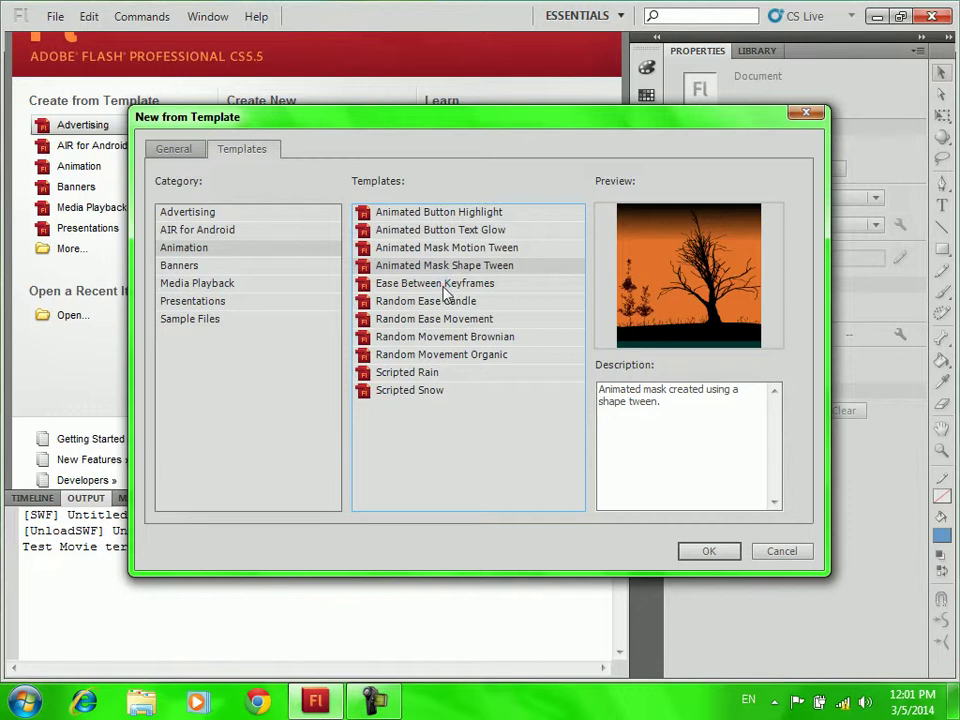
{"action": "left_click", "coordinate": [445, 288]}
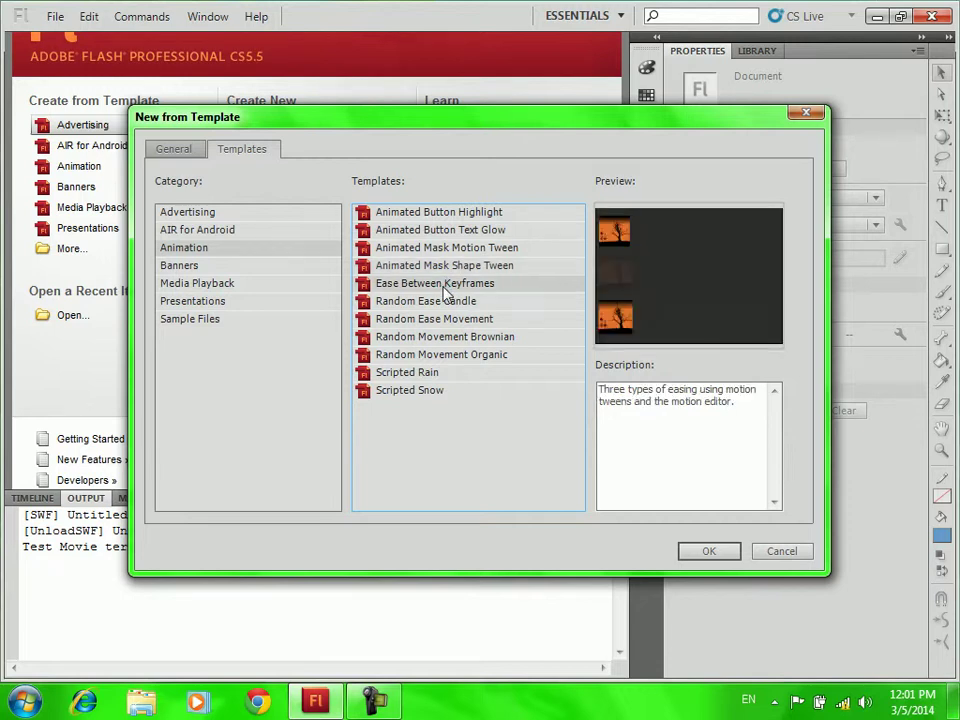
{"action": "left_click", "coordinate": [703, 554]}
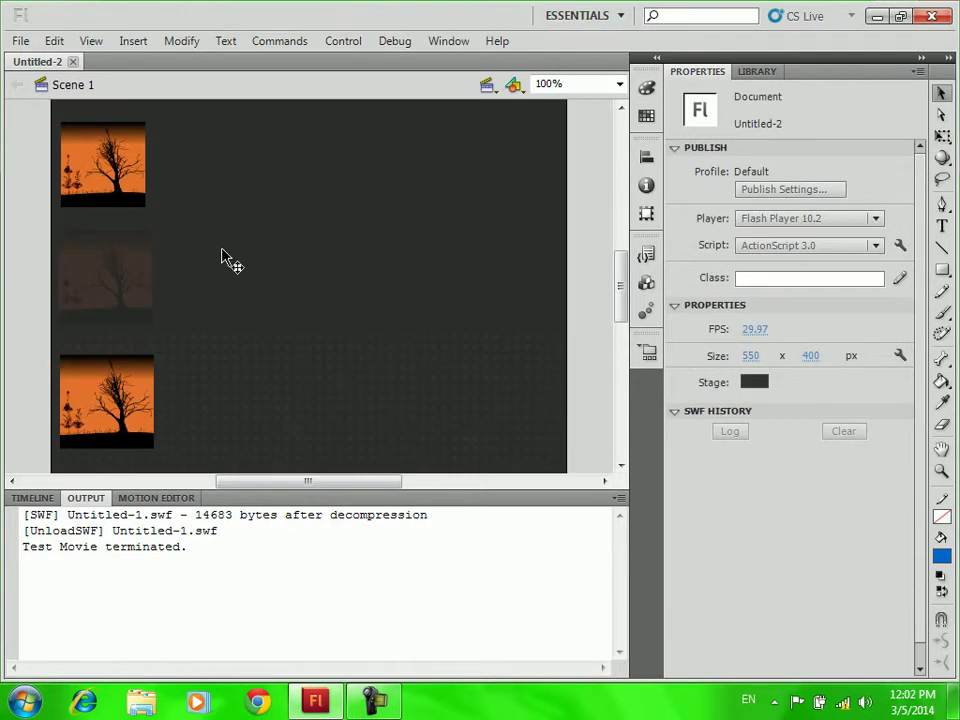
Test the template's easing animation, then close the preview and the document.
{"action": "left_click", "coordinate": [222, 255]}
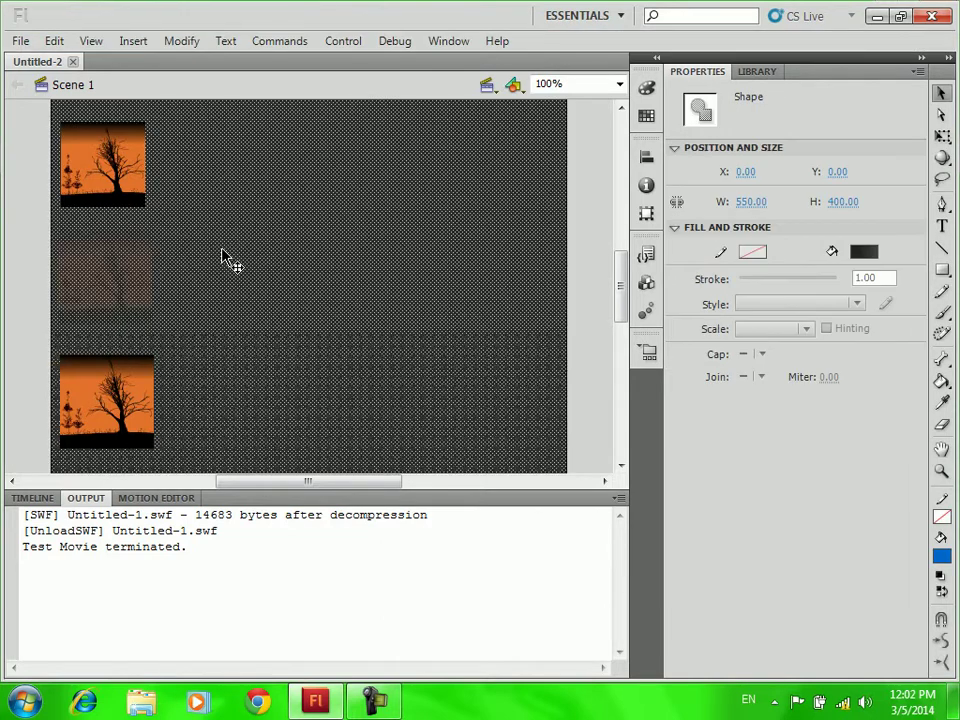
{"action": "key", "text": "ctrl+Return"}
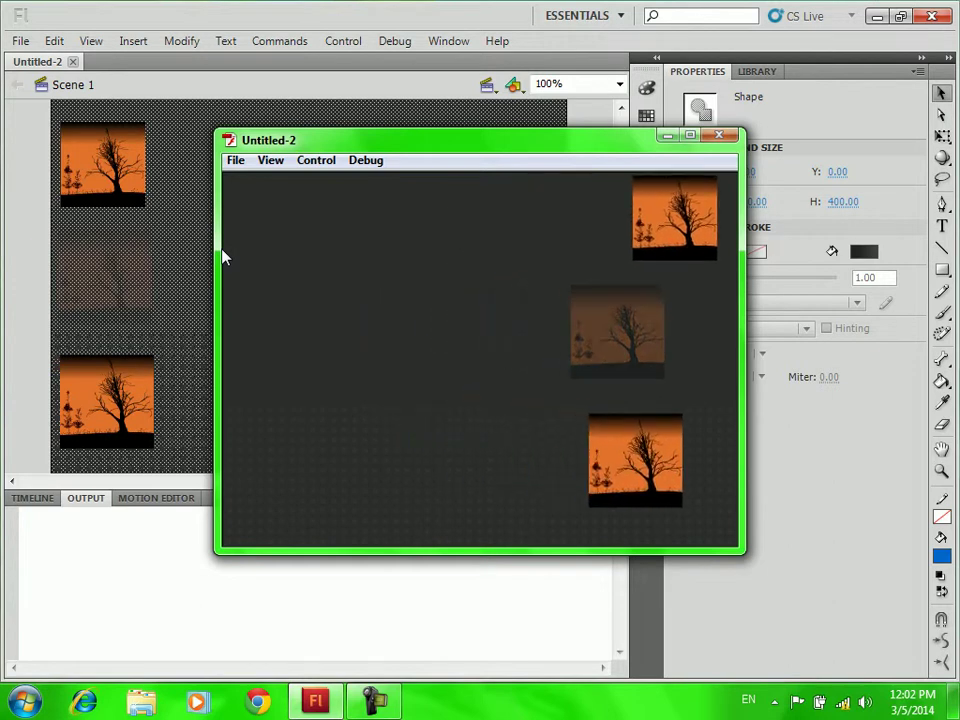
{"action": "left_click", "coordinate": [716, 137]}
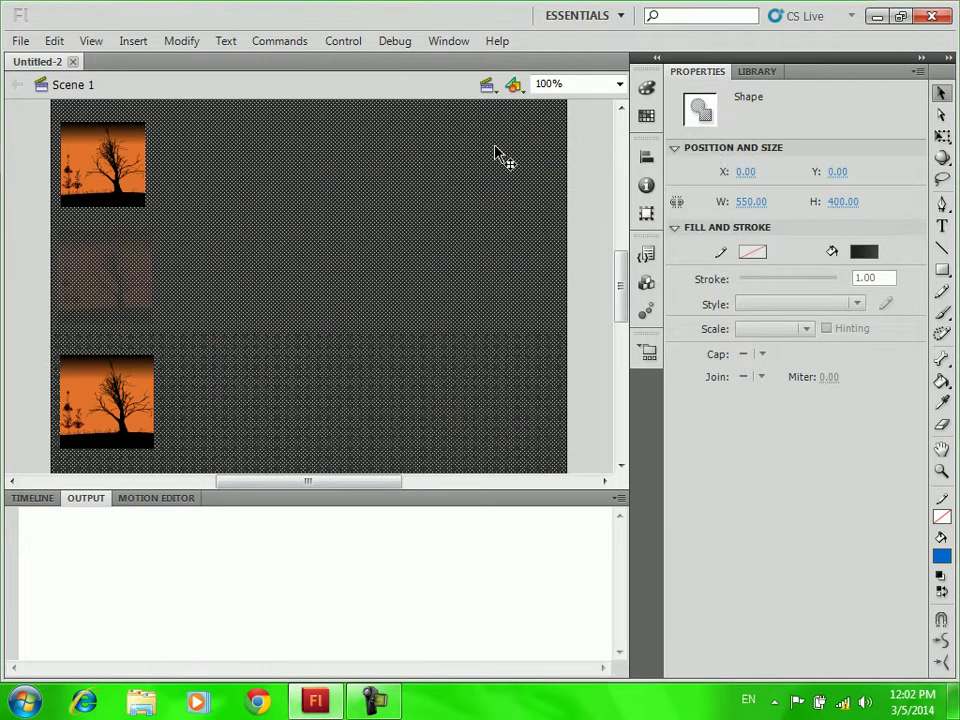
{"action": "key", "text": "ctrl+w"}
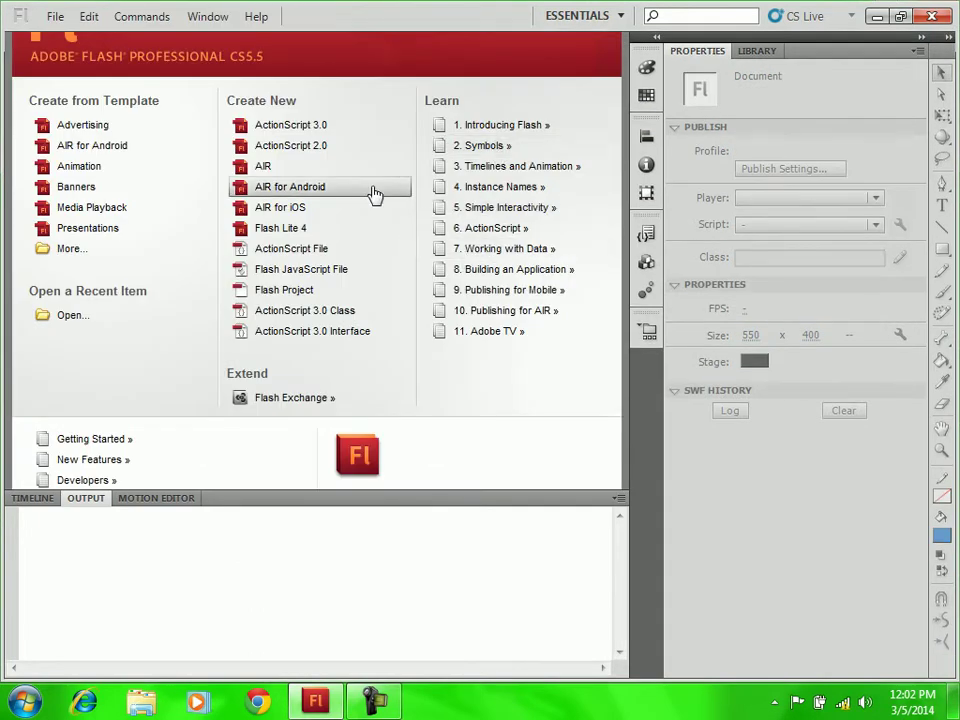
Create a new ActionScript 2.0 document and switch the workspace to Classic.
{"action": "left_click", "coordinate": [340, 147]}
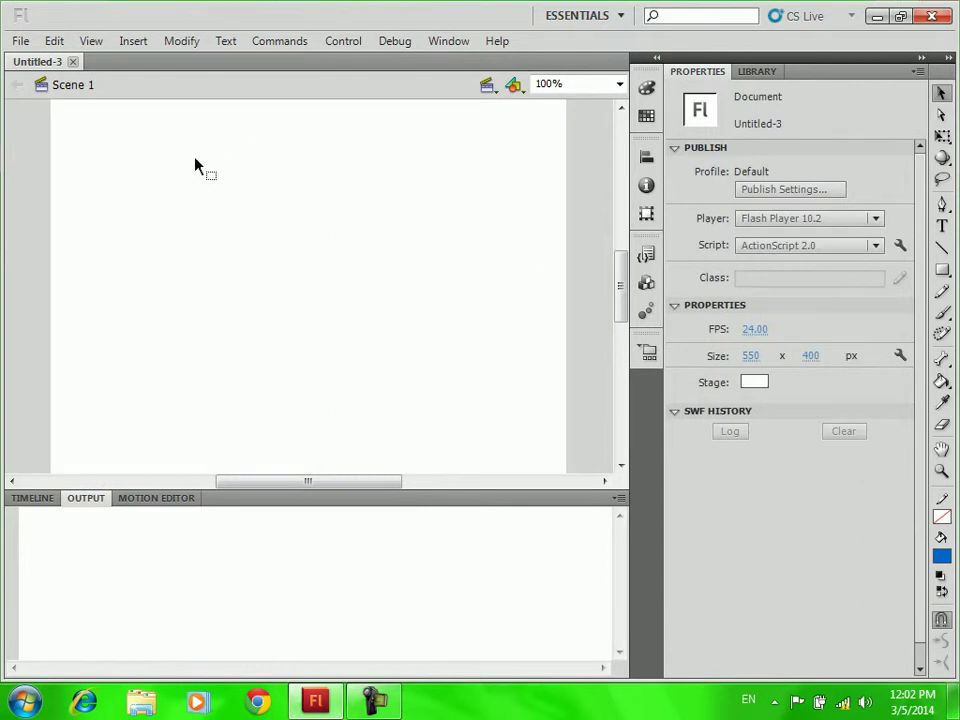
{"action": "left_click", "coordinate": [619, 17]}
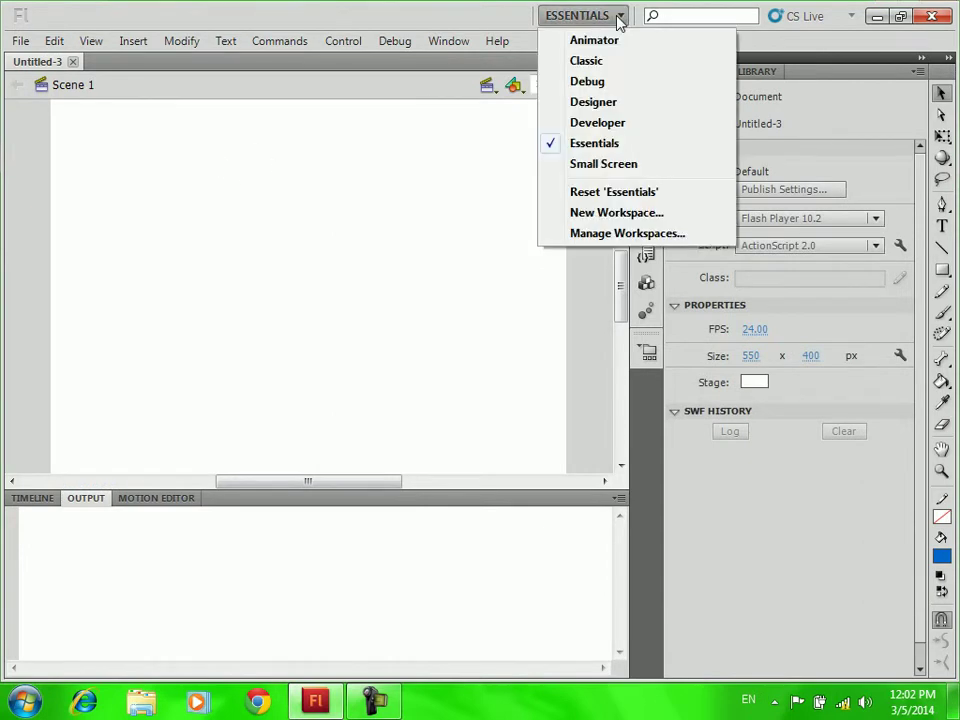
{"action": "left_click", "coordinate": [604, 103]}
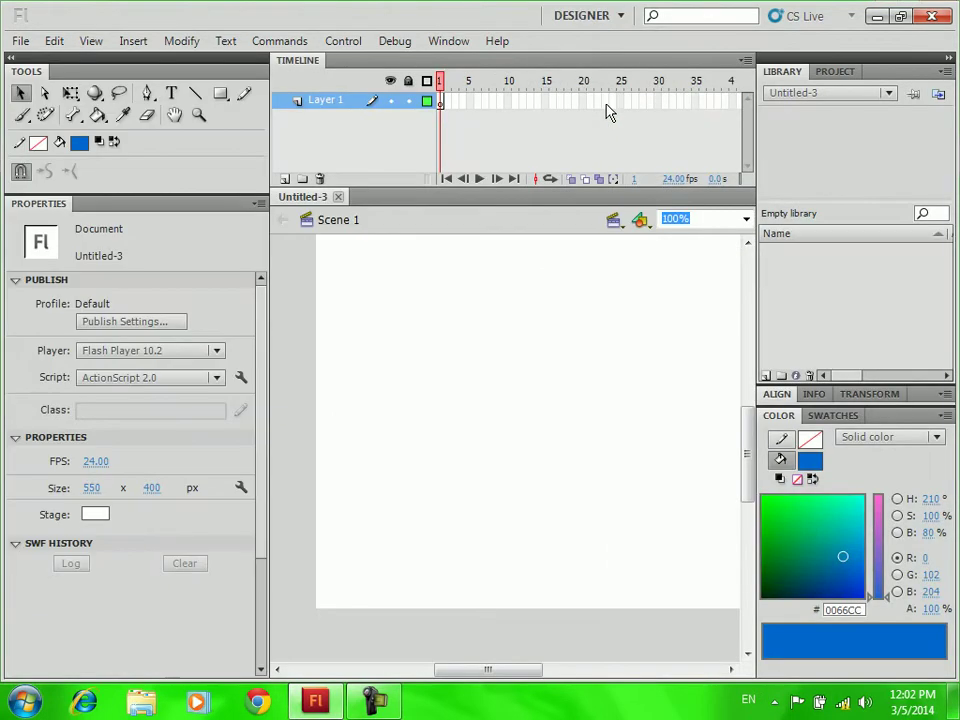
{"action": "left_click", "coordinate": [616, 14]}
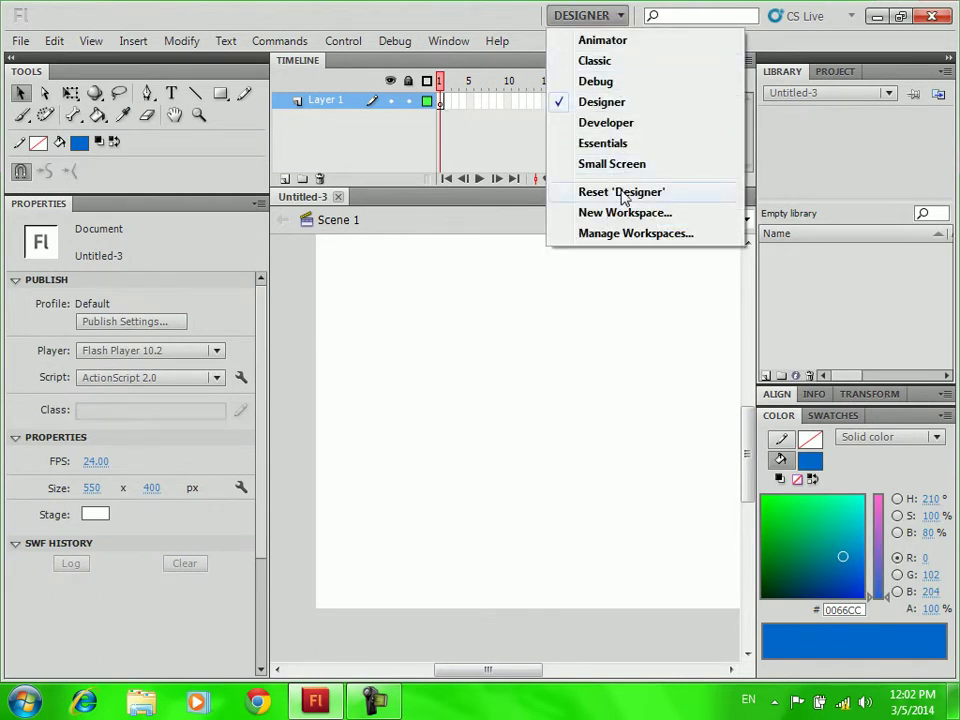
{"action": "left_click", "coordinate": [594, 61]}
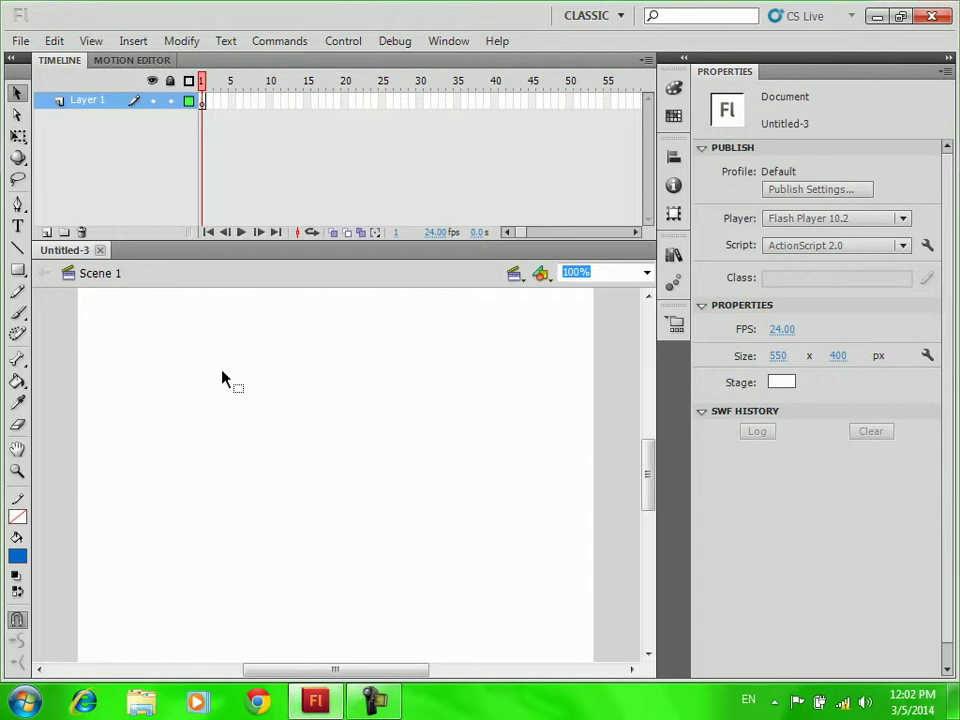
Import the airplane picture 2.JPG from the desktop's photoshop folder to the stage.
{"action": "left_click", "coordinate": [22, 42]}
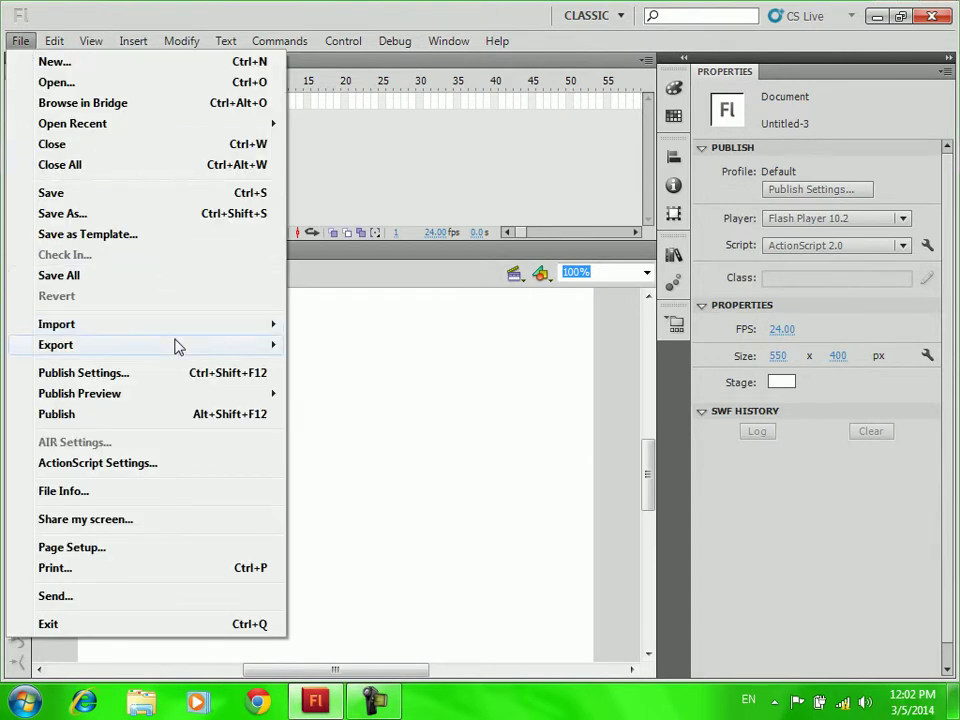
{"action": "mouse_move", "coordinate": [177, 329]}
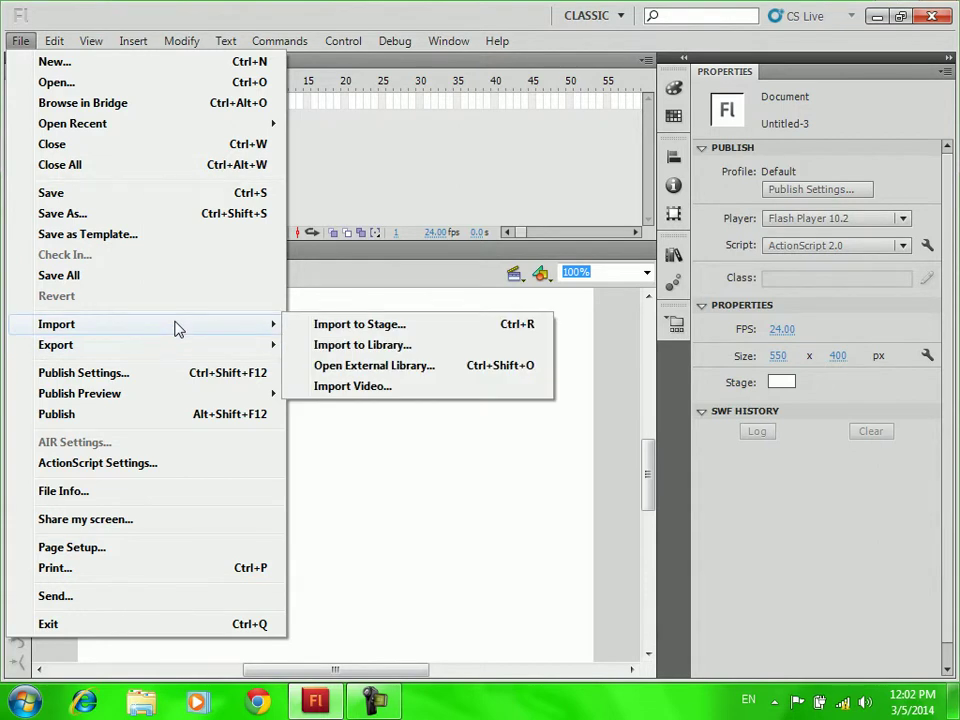
{"action": "left_click", "coordinate": [413, 326]}
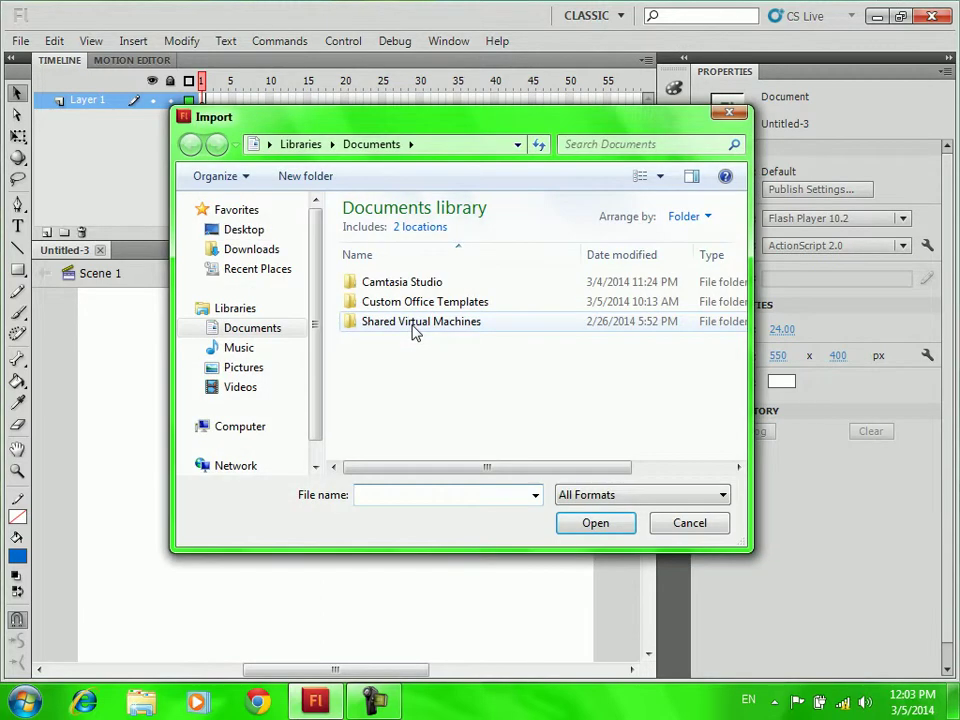
{"action": "left_click", "coordinate": [248, 232]}
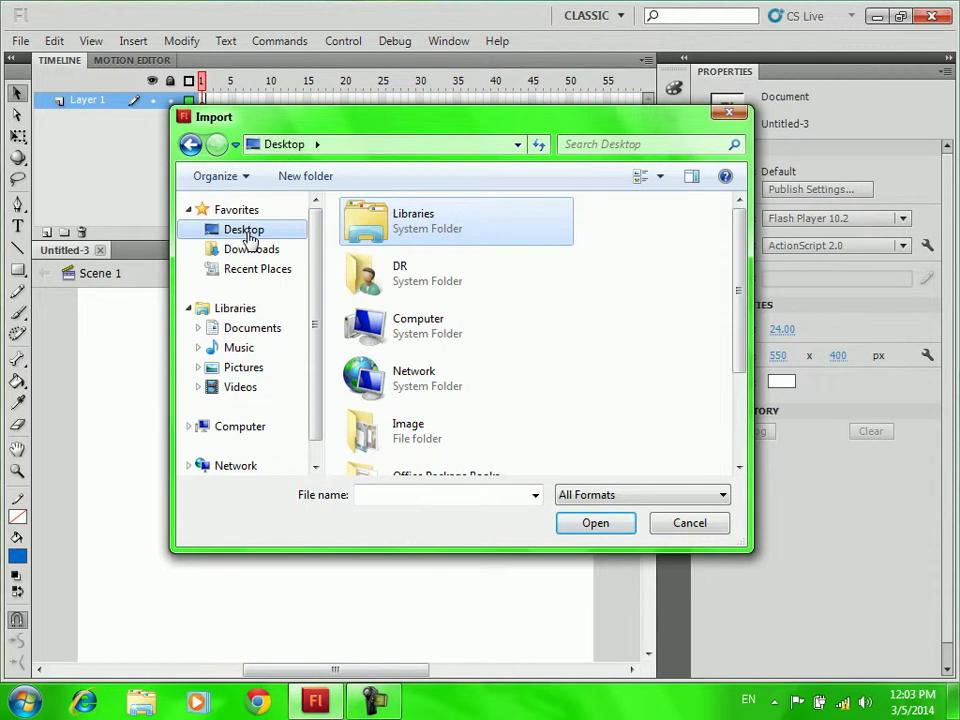
{"action": "left_click_drag", "start_coordinate": [733, 364], "coordinate": [738, 445]}
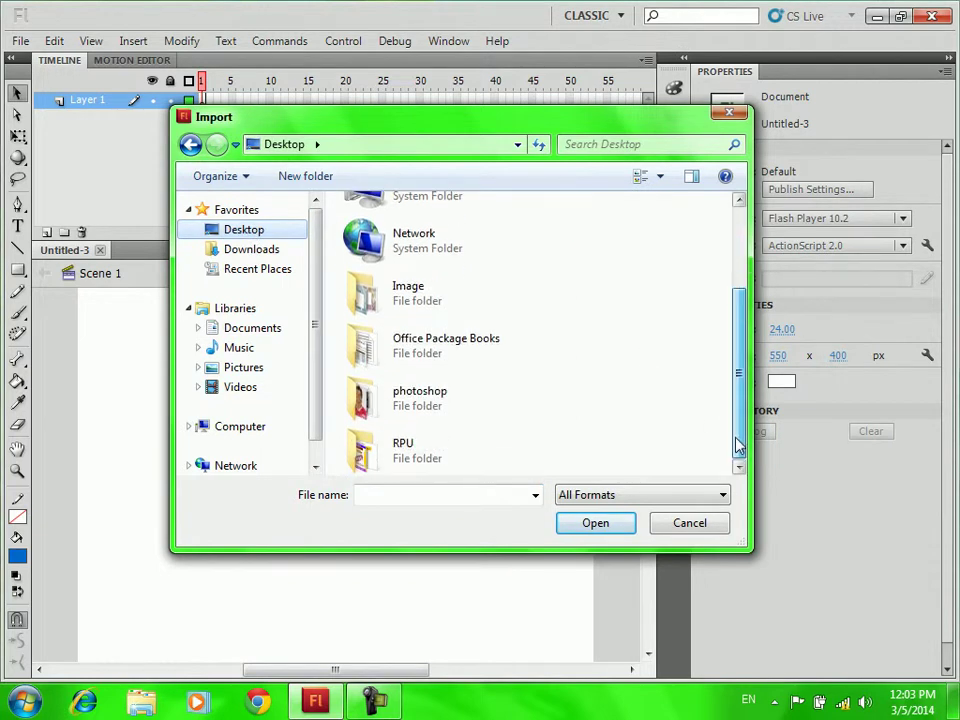
{"action": "left_click", "coordinate": [429, 446]}
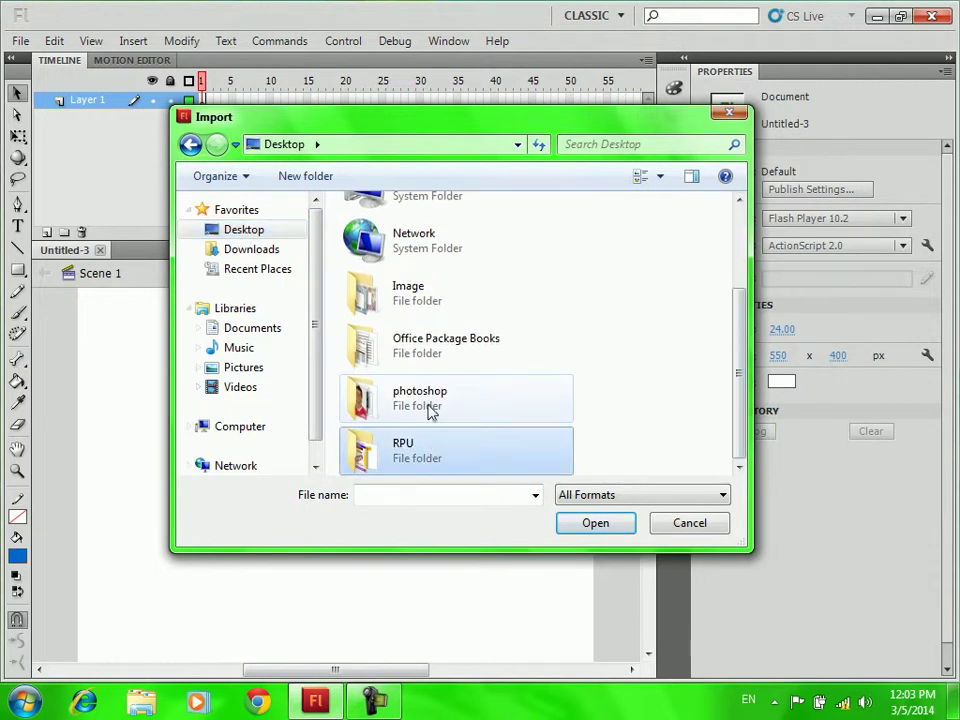
{"action": "double_click", "coordinate": [429, 450]}
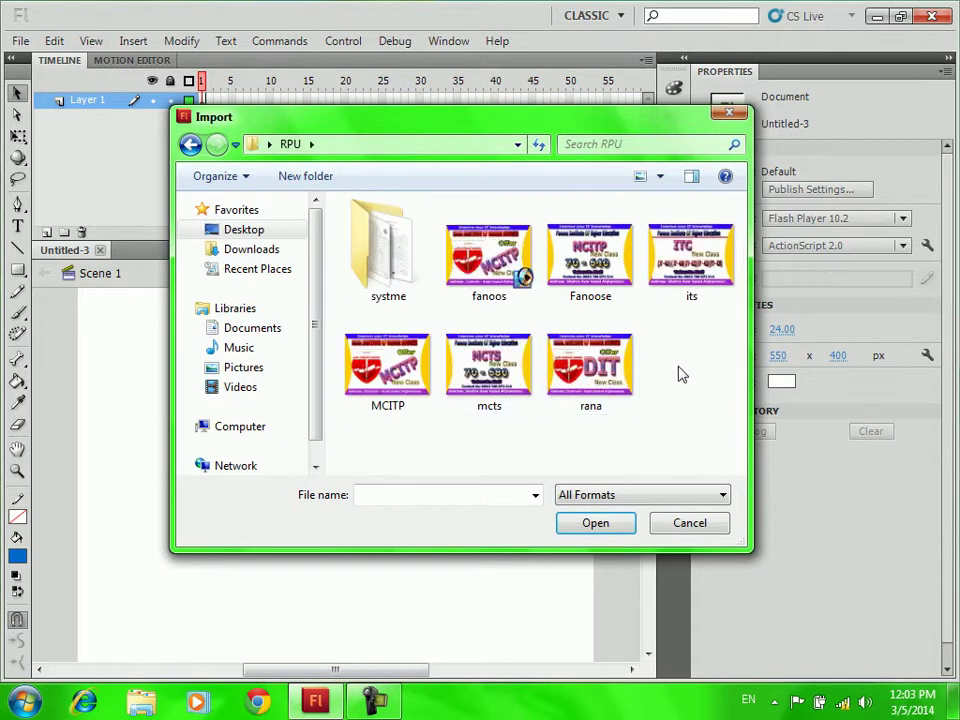
{"action": "key", "text": "BackSpace"}
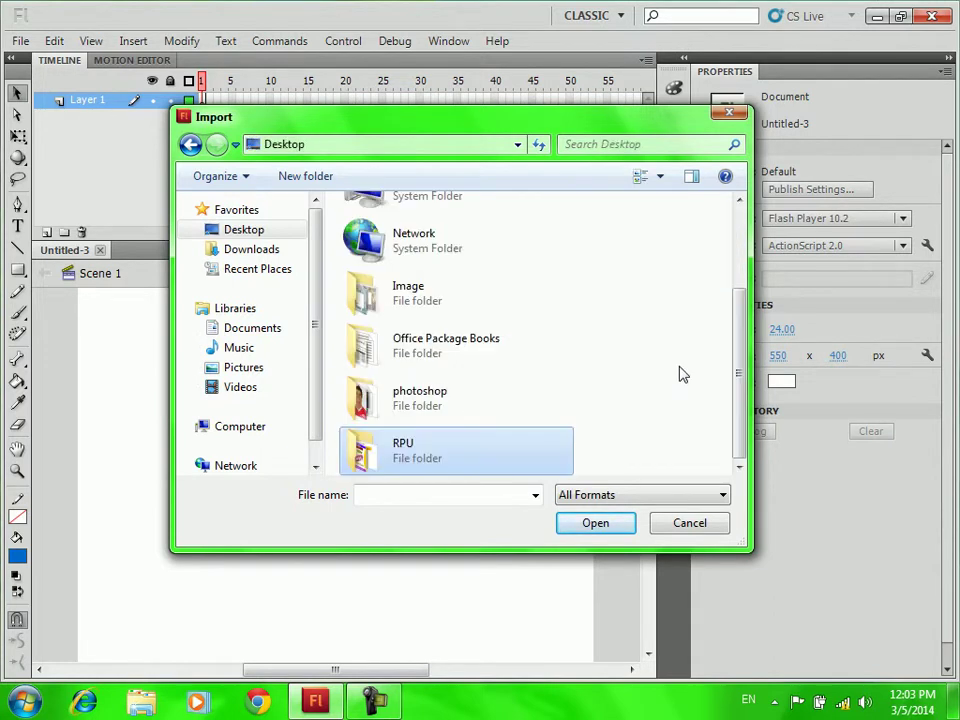
{"action": "double_click", "coordinate": [452, 398]}
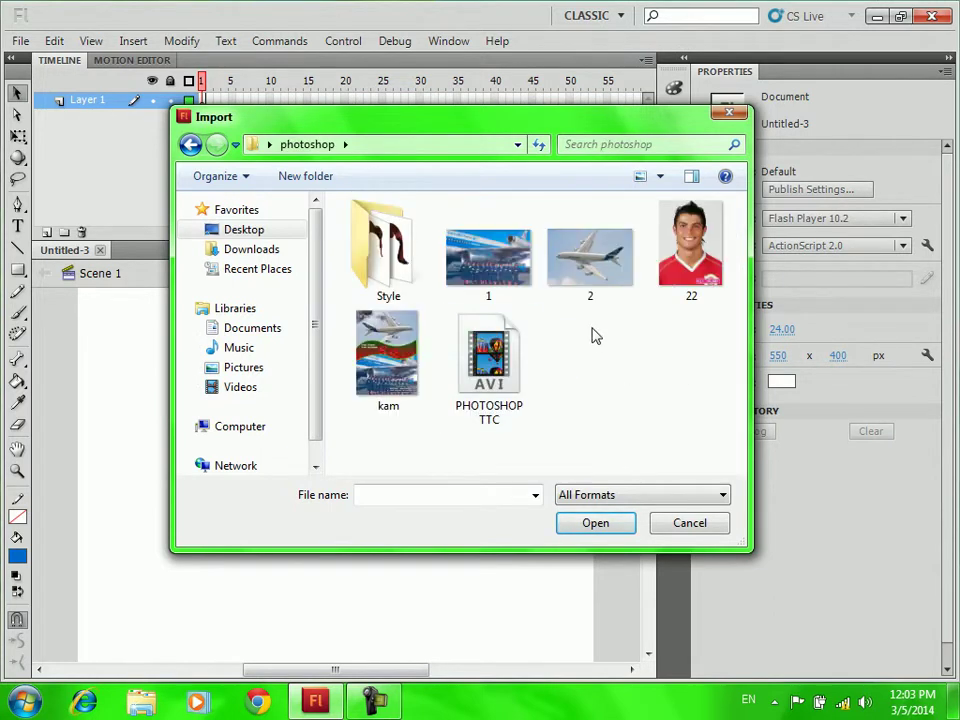
{"action": "double_click", "coordinate": [590, 283]}
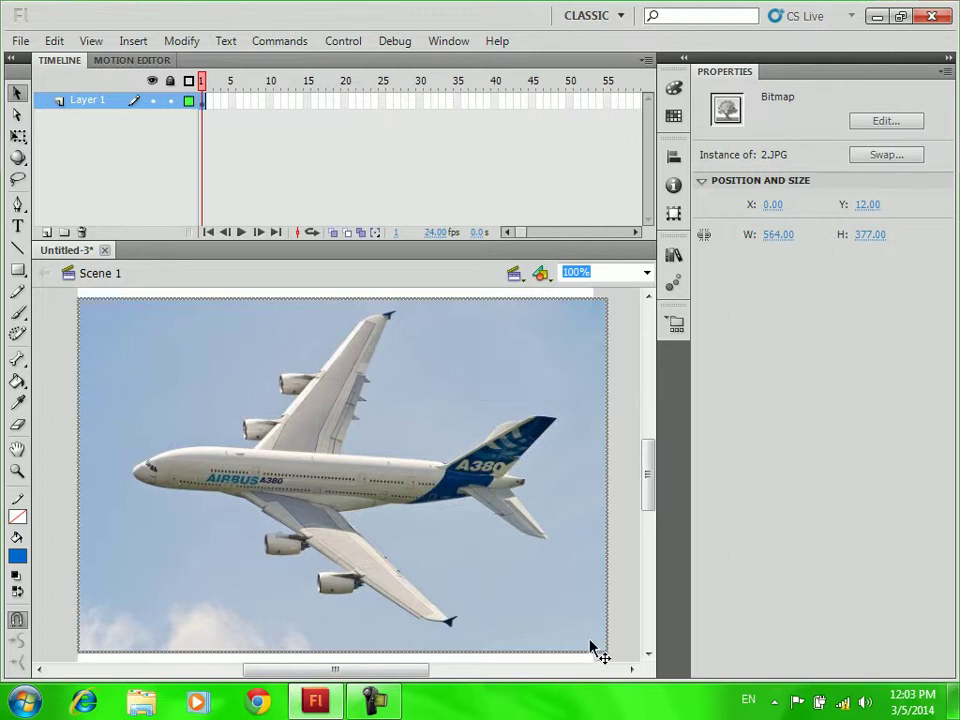
Resize the airplane picture to 400 wide by 200 high and move it to about X 56, Y 115 on the stage.
{"action": "key", "text": "shift+Up"}
{"action": "key", "text": "Up"}
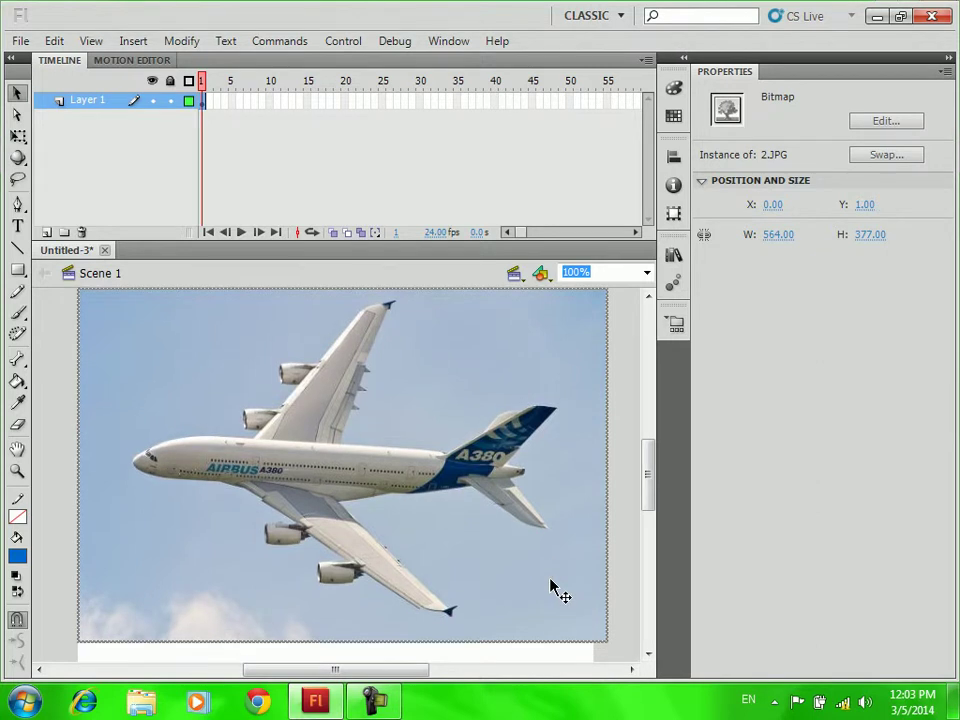
{"action": "left_click", "coordinate": [775, 235]}
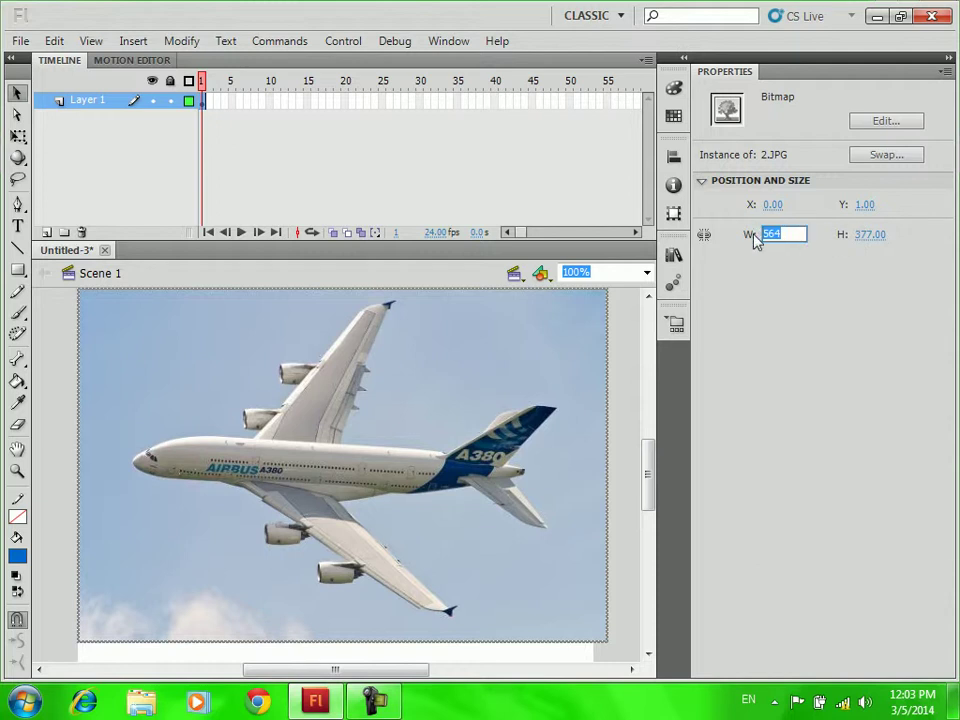
{"action": "type", "text": "400"}
{"action": "left_click", "coordinate": [876, 238]}
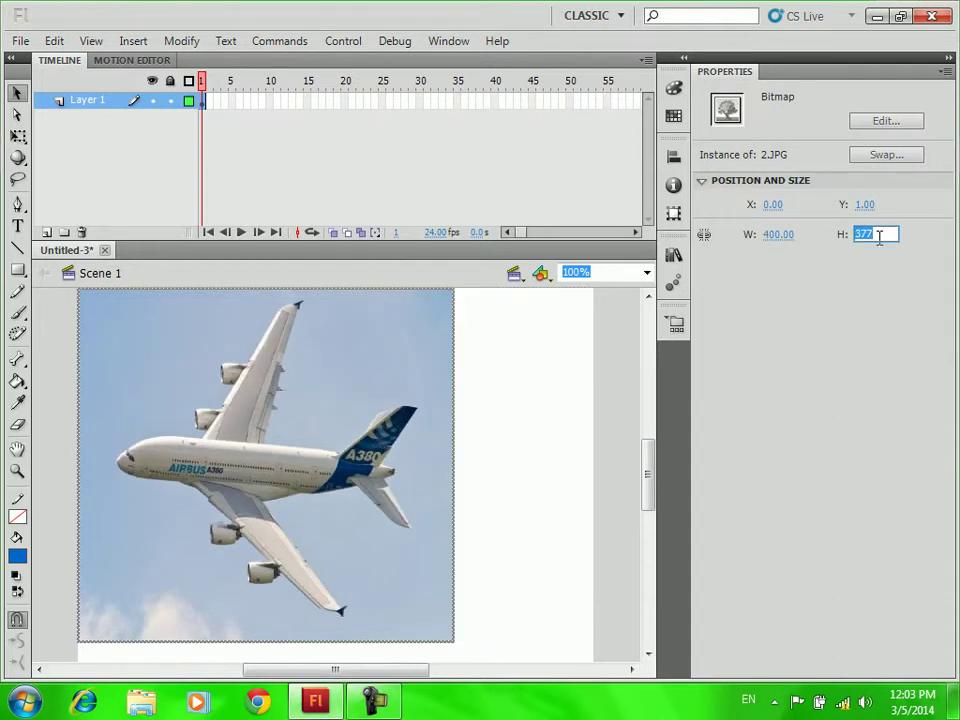
{"action": "type", "text": "200"}
{"action": "key", "text": "Return"}
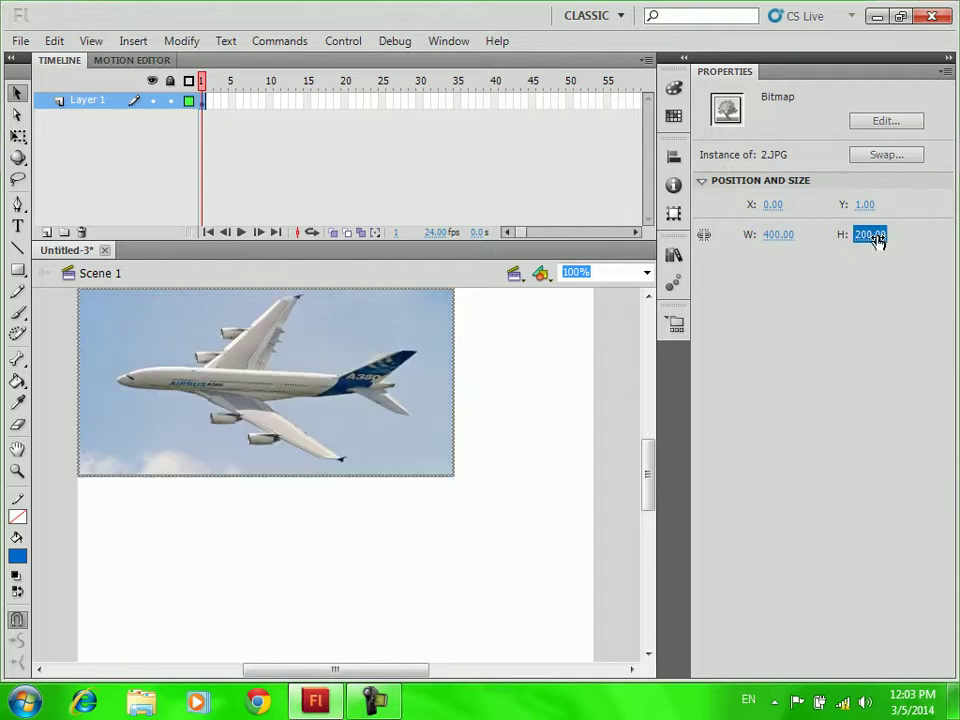
{"action": "left_click_drag", "start_coordinate": [274, 353], "coordinate": [330, 468]}
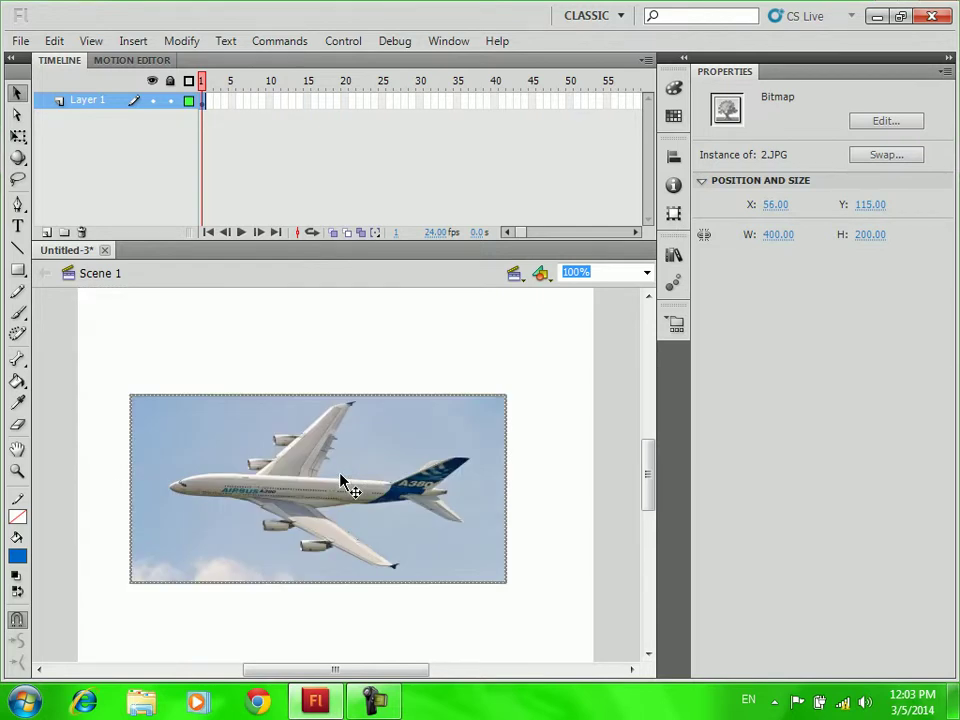
Insert a keyframe at frame 40 of Layer 1.
{"action": "left_click", "coordinate": [494, 102]}
{"action": "right_click", "coordinate": [494, 102]}
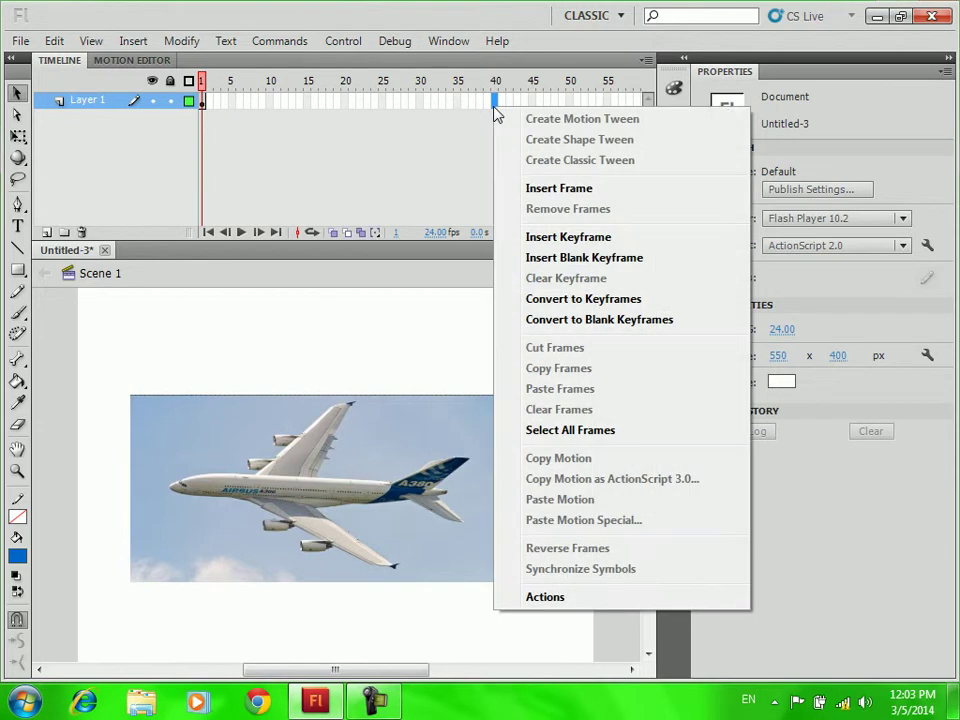
{"action": "left_click", "coordinate": [576, 240]}
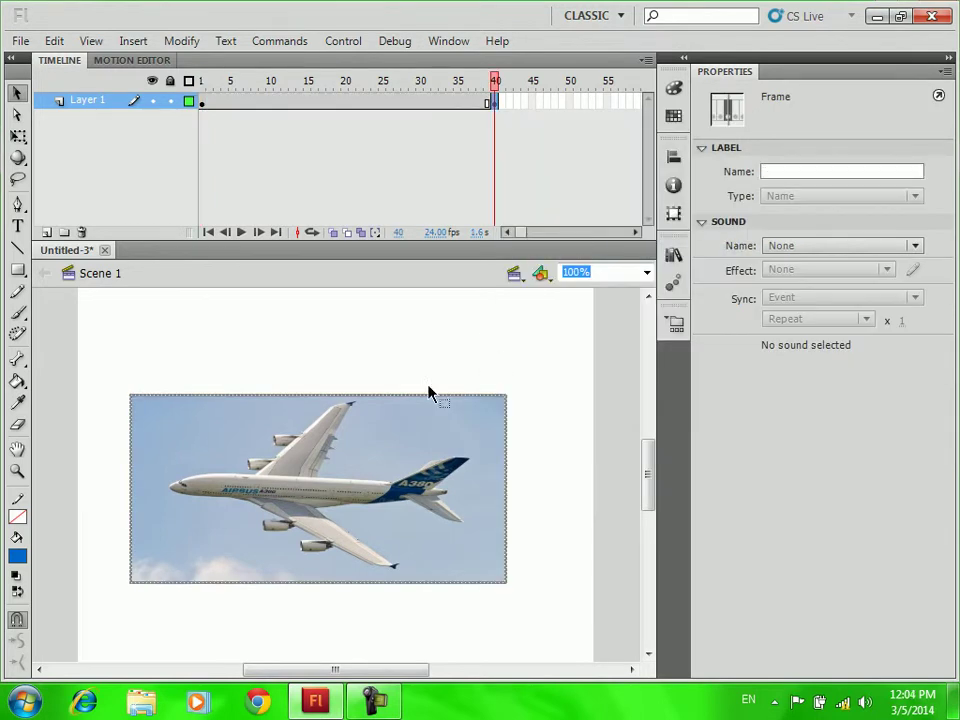
{"action": "left_click", "coordinate": [400, 427]}
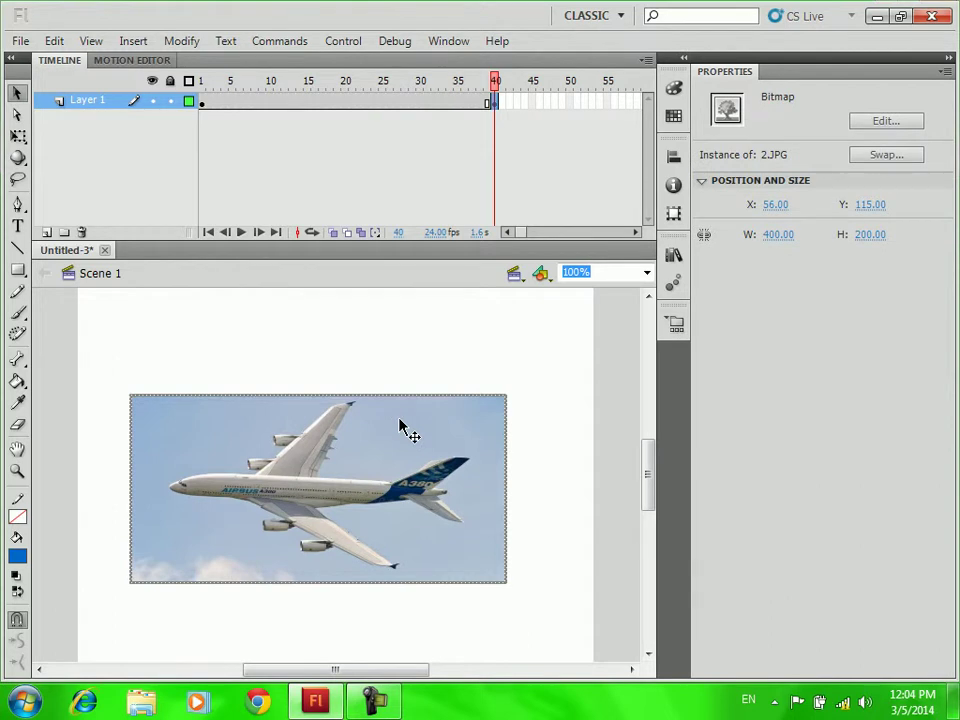
{"action": "left_click", "coordinate": [495, 104]}
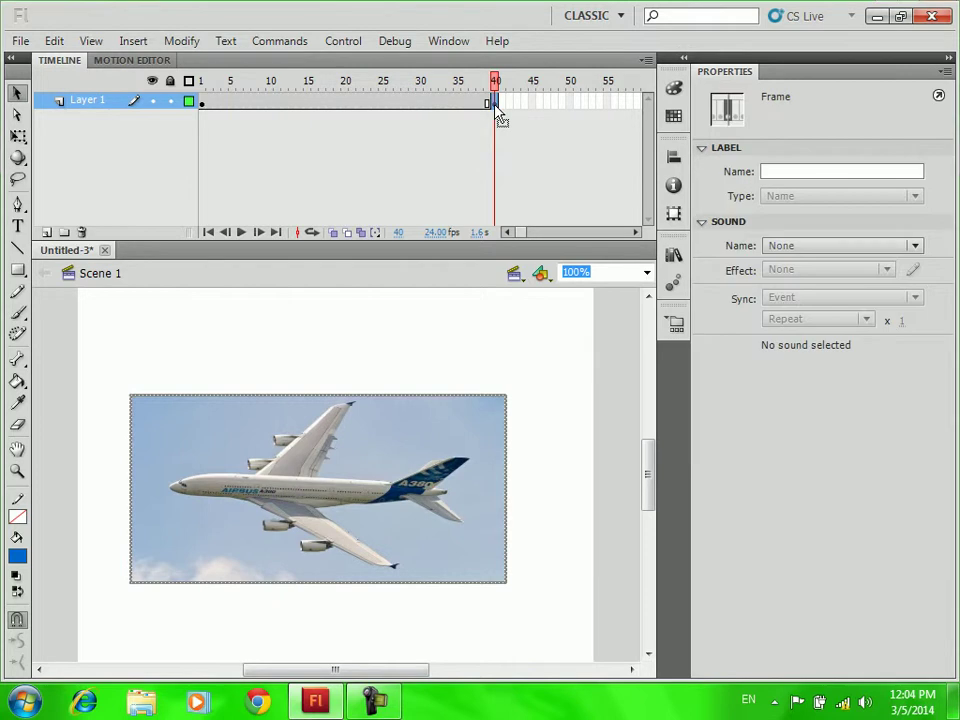
Convert the airplane picture at frame 40 to a Graphic symbol.
{"action": "left_click", "coordinate": [293, 432]}
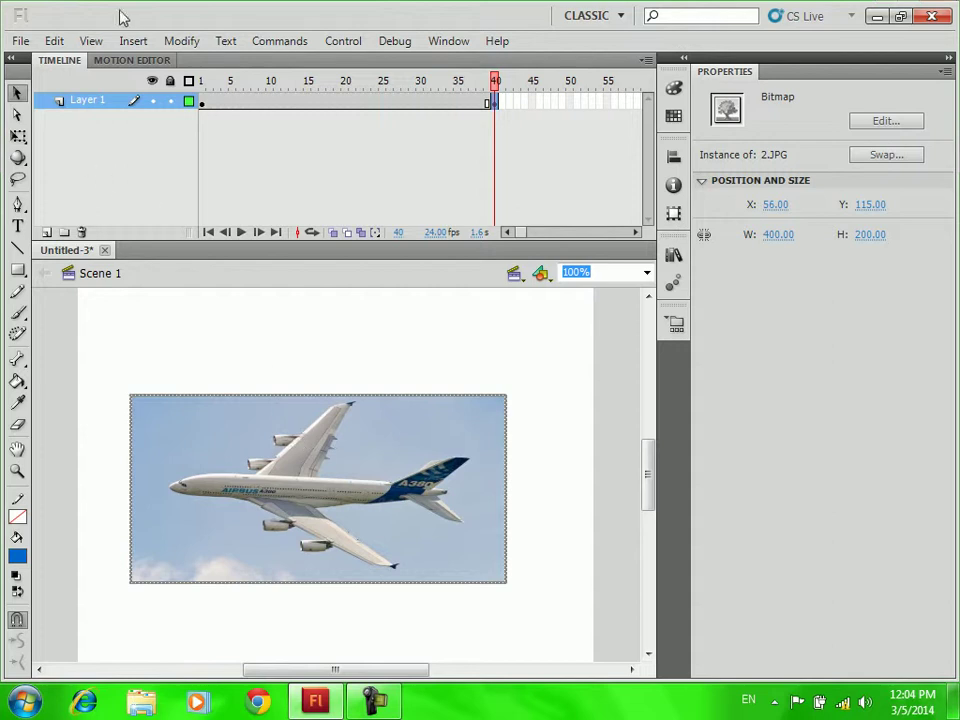
{"action": "left_click", "coordinate": [180, 41]}
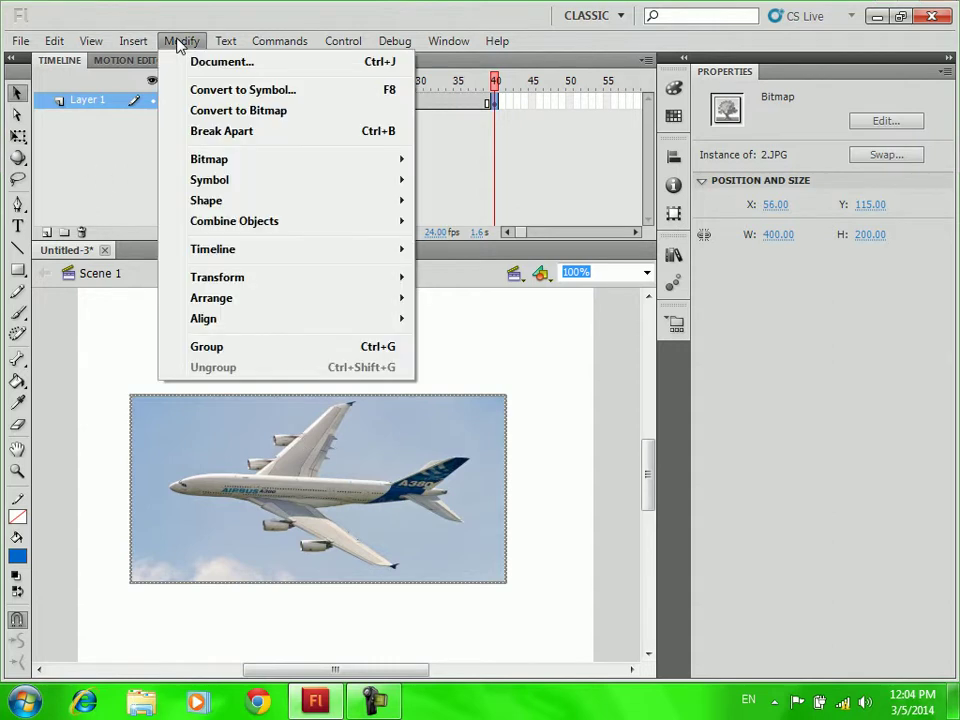
{"action": "left_click", "coordinate": [243, 90]}
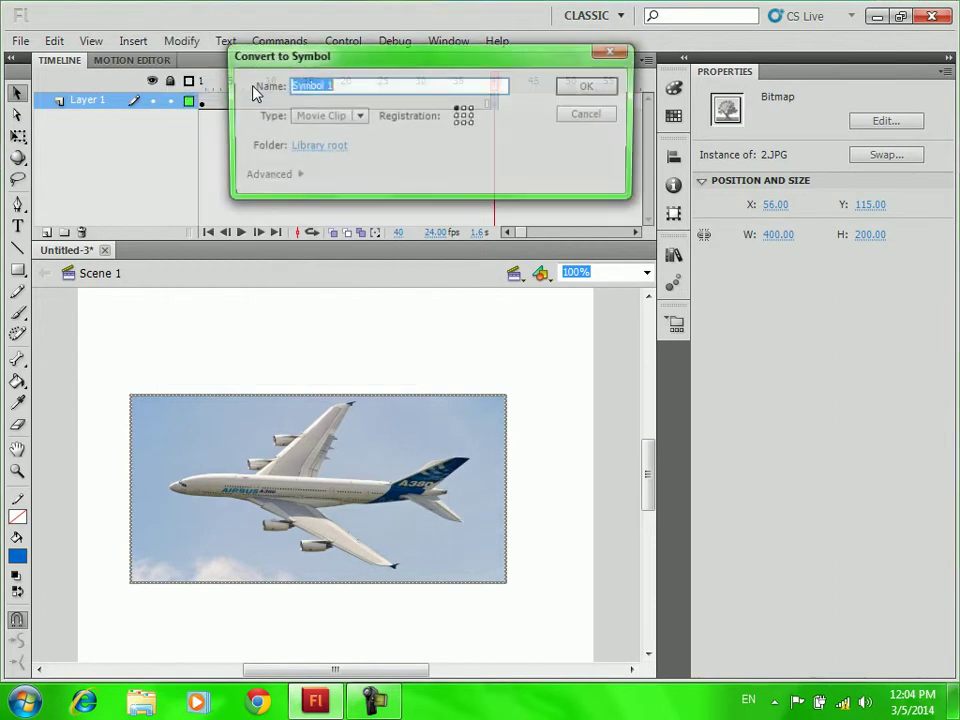
{"action": "left_click", "coordinate": [357, 117]}
{"action": "left_click", "coordinate": [360, 182]}
{"action": "left_click", "coordinate": [602, 89]}
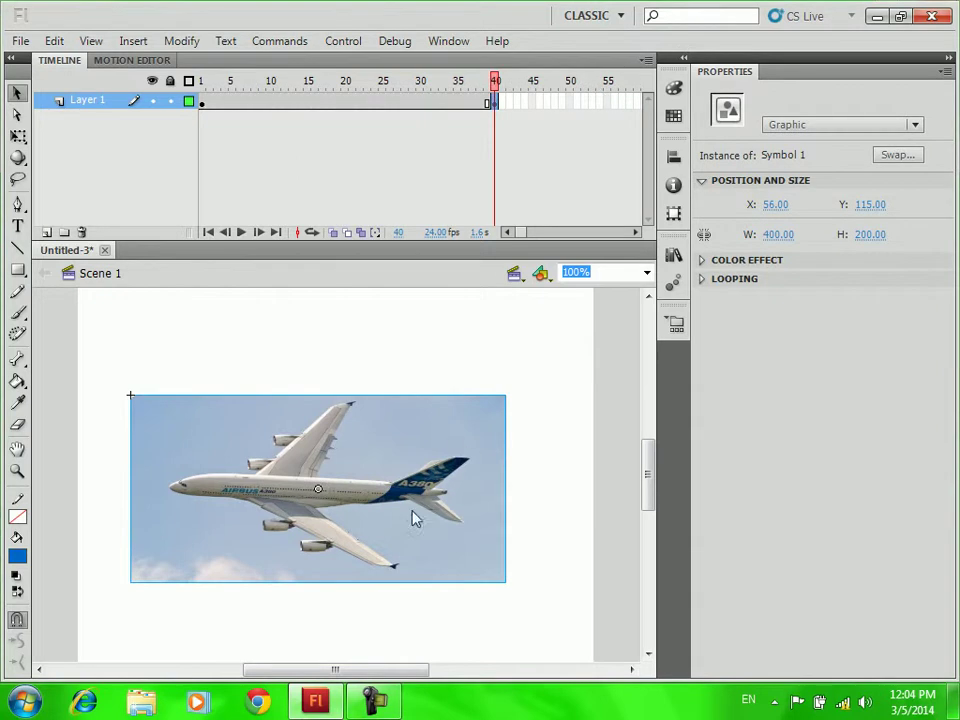
Apply an Alpha color effect of 4% to the airplane symbol at frame 40.
{"action": "left_click", "coordinate": [704, 285]}
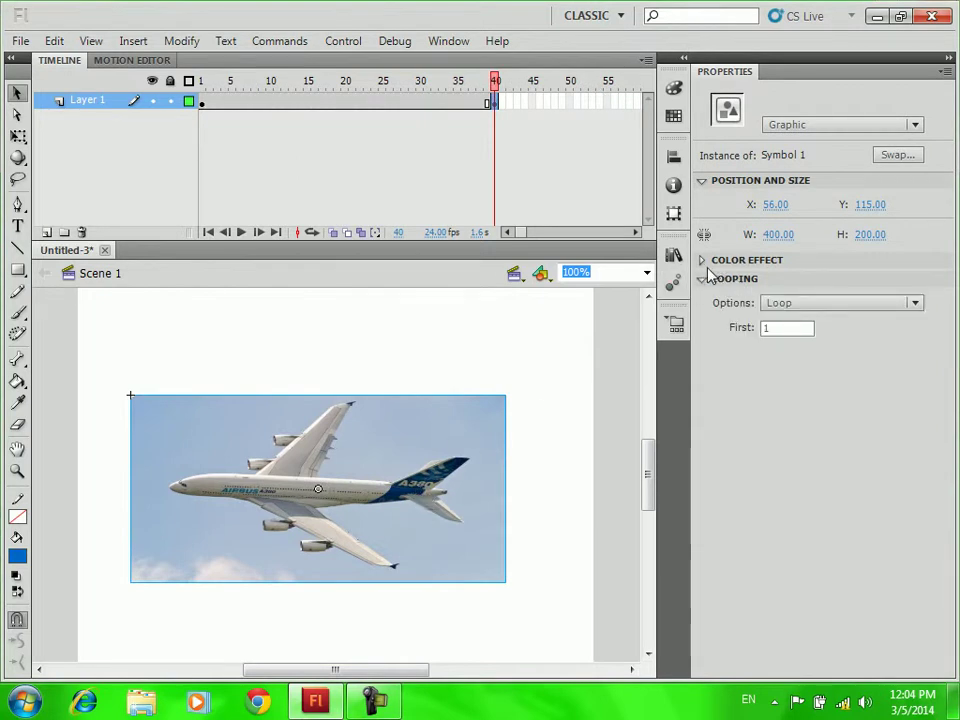
{"action": "left_click", "coordinate": [703, 261]}
{"action": "left_click", "coordinate": [832, 286]}
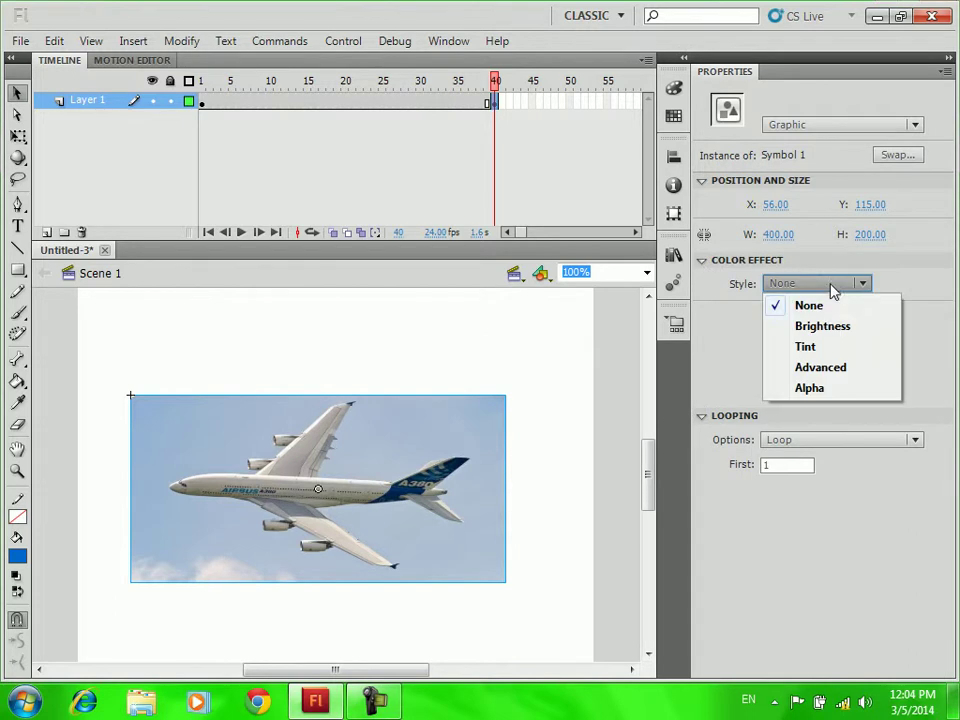
{"action": "left_click", "coordinate": [840, 388]}
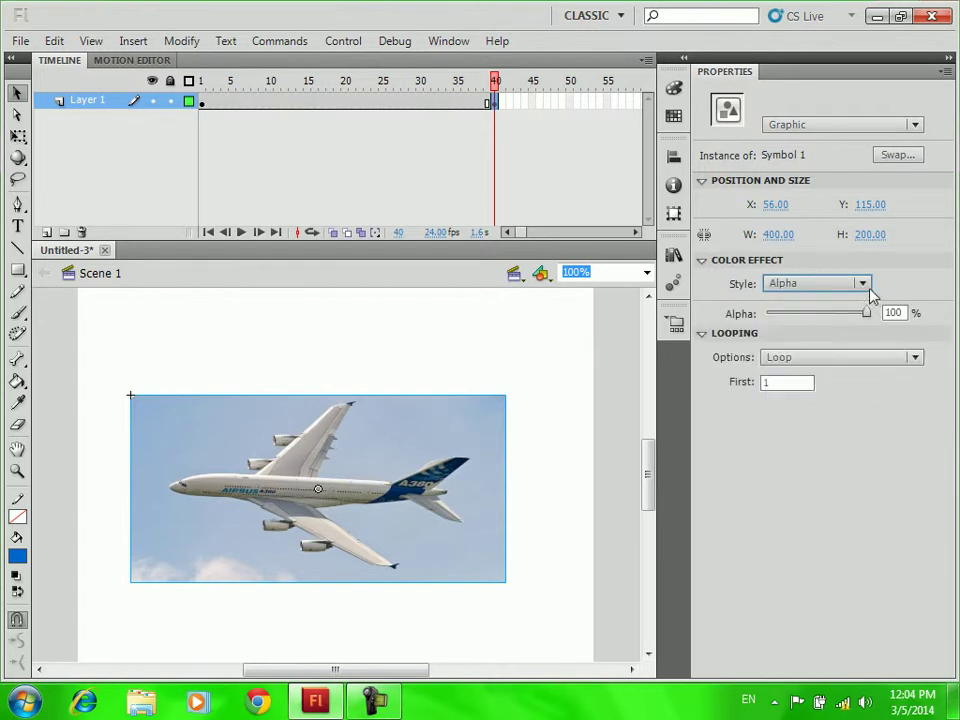
{"action": "left_click_drag", "start_coordinate": [868, 313], "coordinate": [770, 316]}
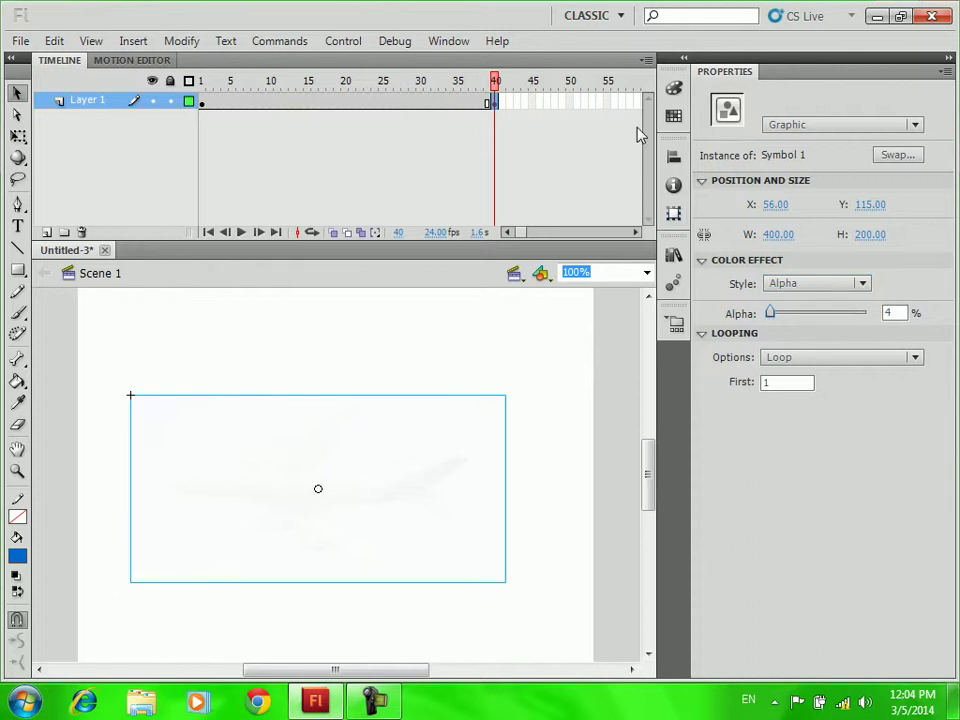
Insert a keyframe at frame 71 and set the airplane symbol's alpha there to 100%.
{"action": "left_click", "coordinate": [635, 233]}
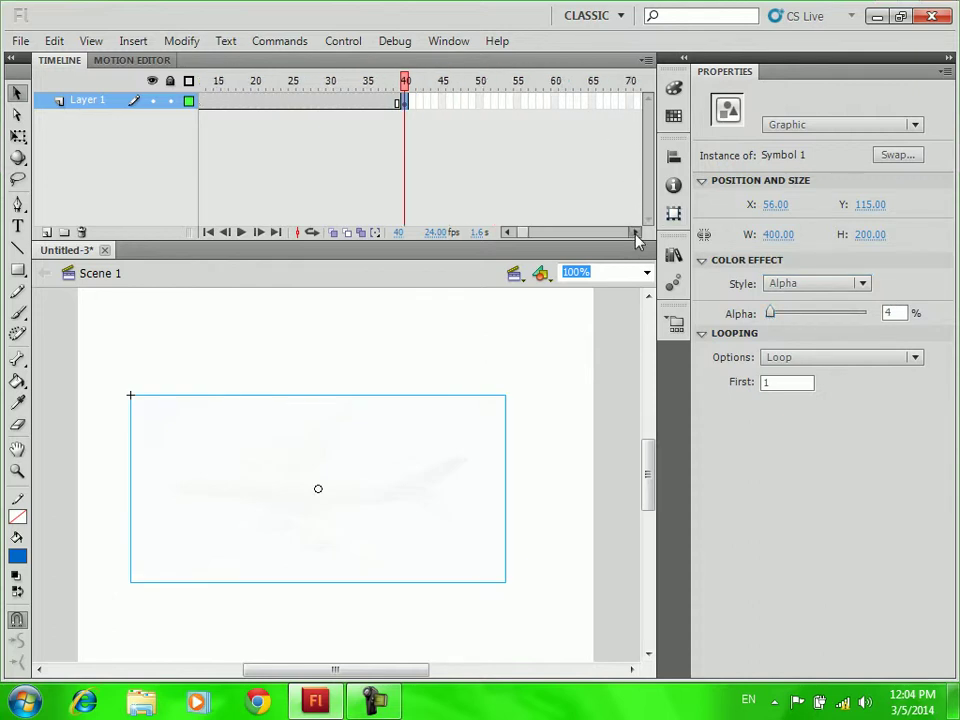
{"action": "left_click", "coordinate": [589, 102]}
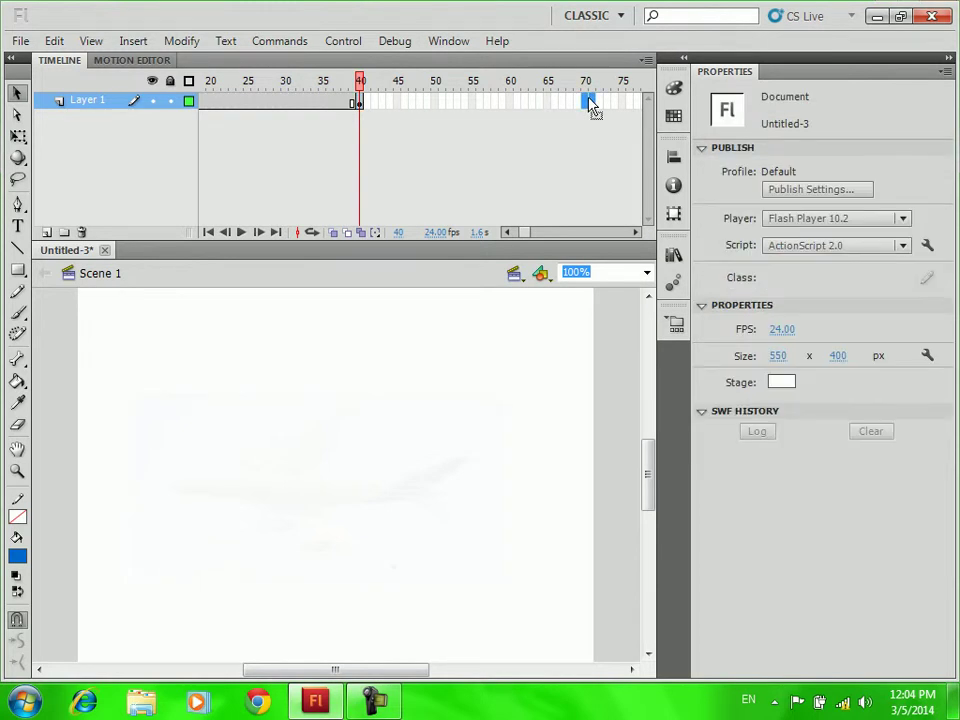
{"action": "right_click", "coordinate": [589, 102]}
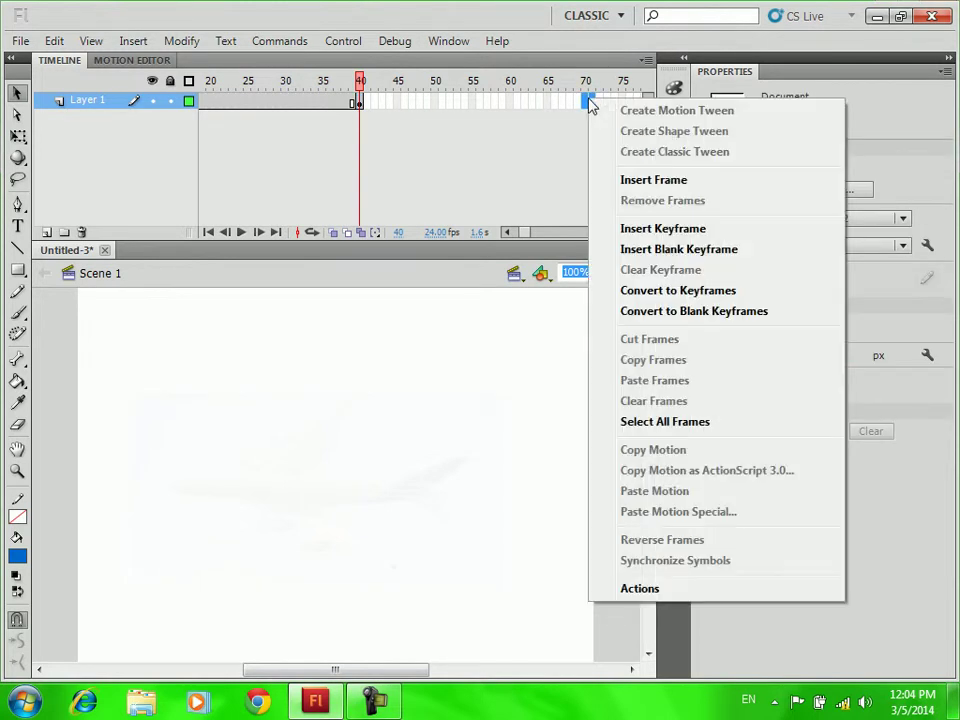
{"action": "left_click", "coordinate": [664, 230]}
{"action": "left_click", "coordinate": [441, 416]}
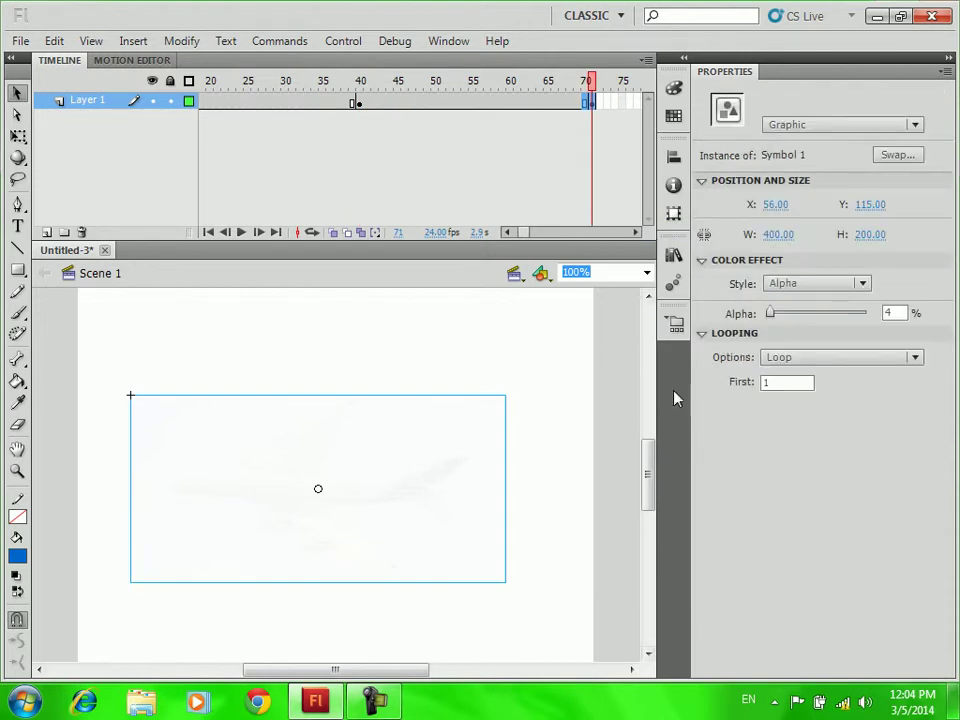
{"action": "left_click_drag", "start_coordinate": [770, 314], "coordinate": [877, 322]}
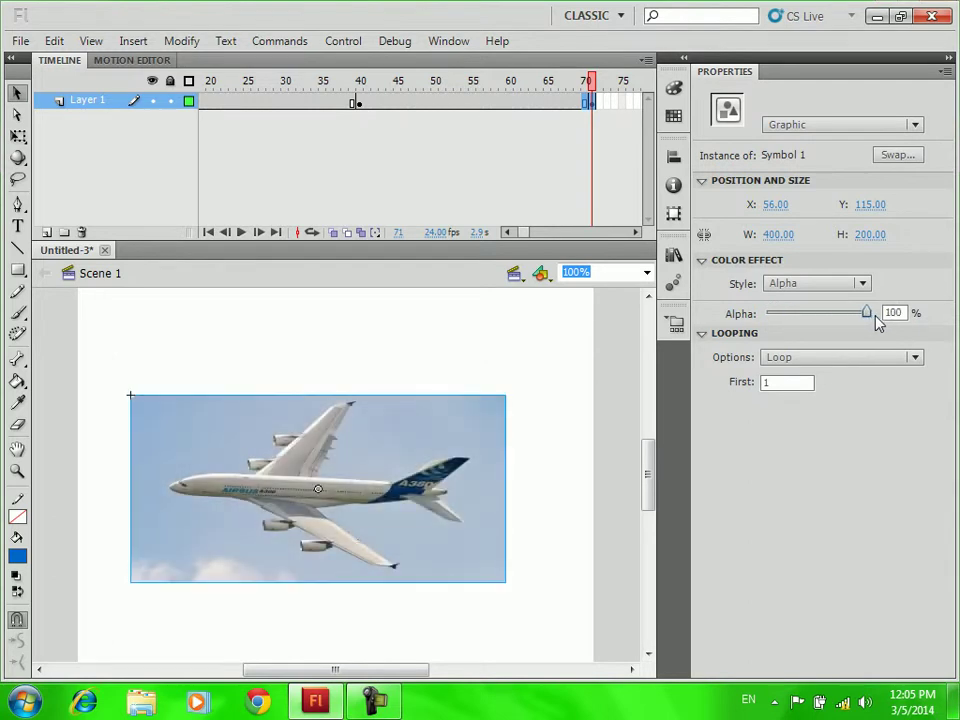
Test the airplane movie in a maximized preview, then close the preview.
{"action": "key", "text": "ctrl+Return"}
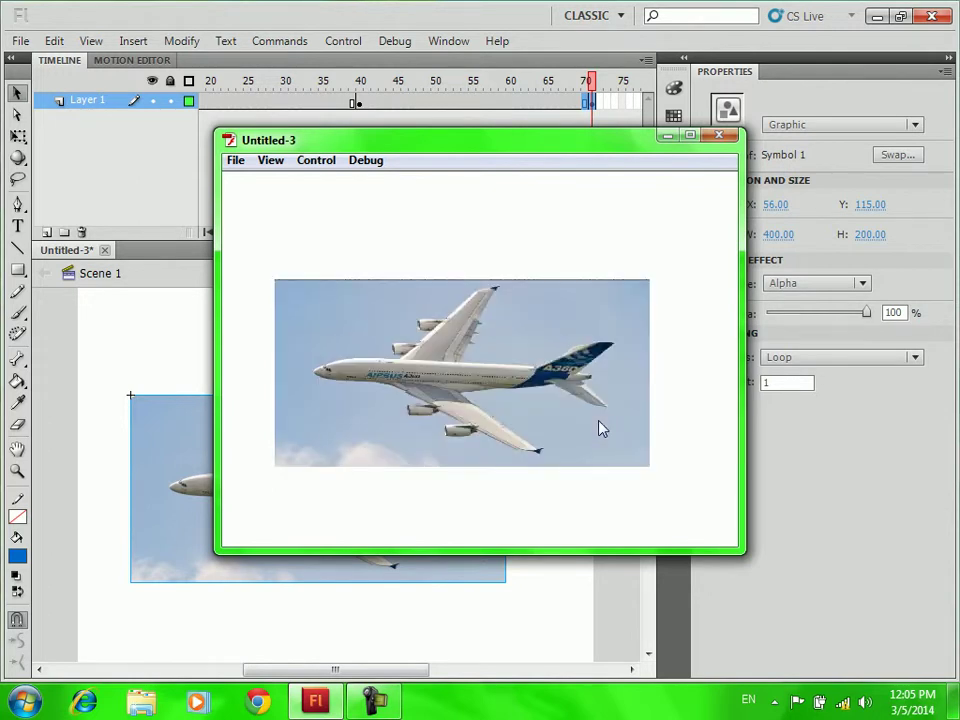
{"action": "left_click", "coordinate": [691, 137]}
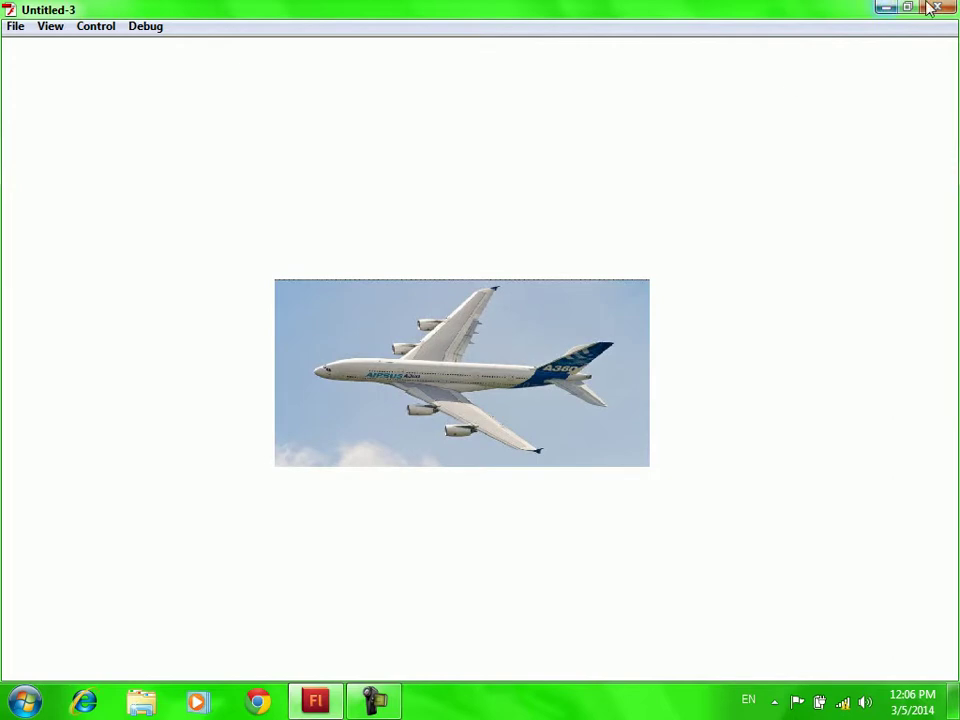
{"action": "left_click", "coordinate": [943, 12]}
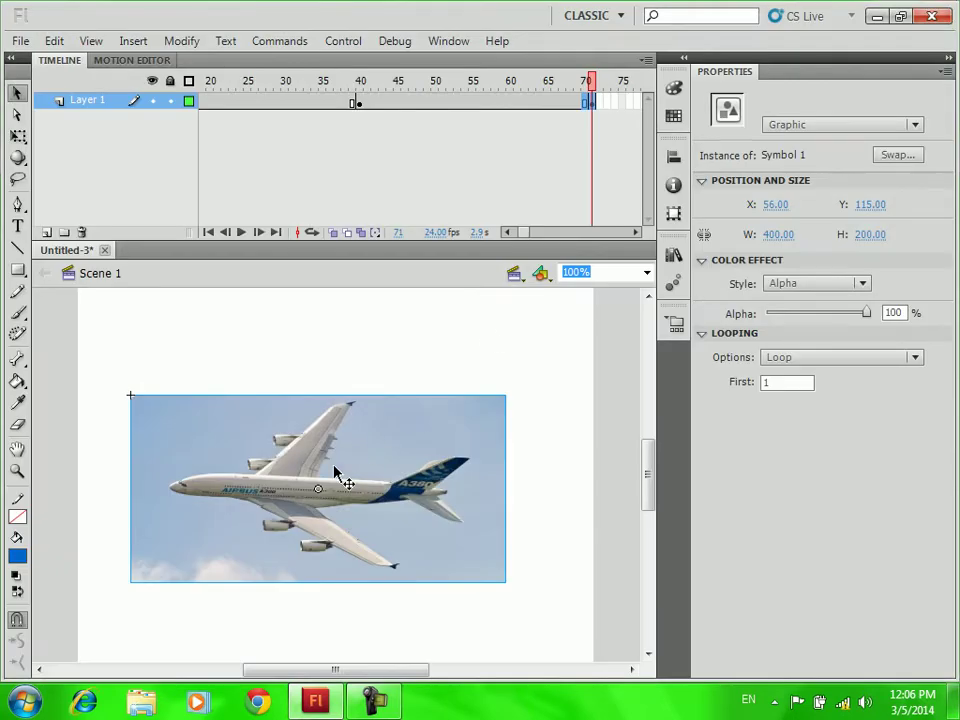
Move the airplane picture in frame 1 to the stage's top-left corner at X 0, Y 0.
{"action": "left_click", "coordinate": [356, 104]}
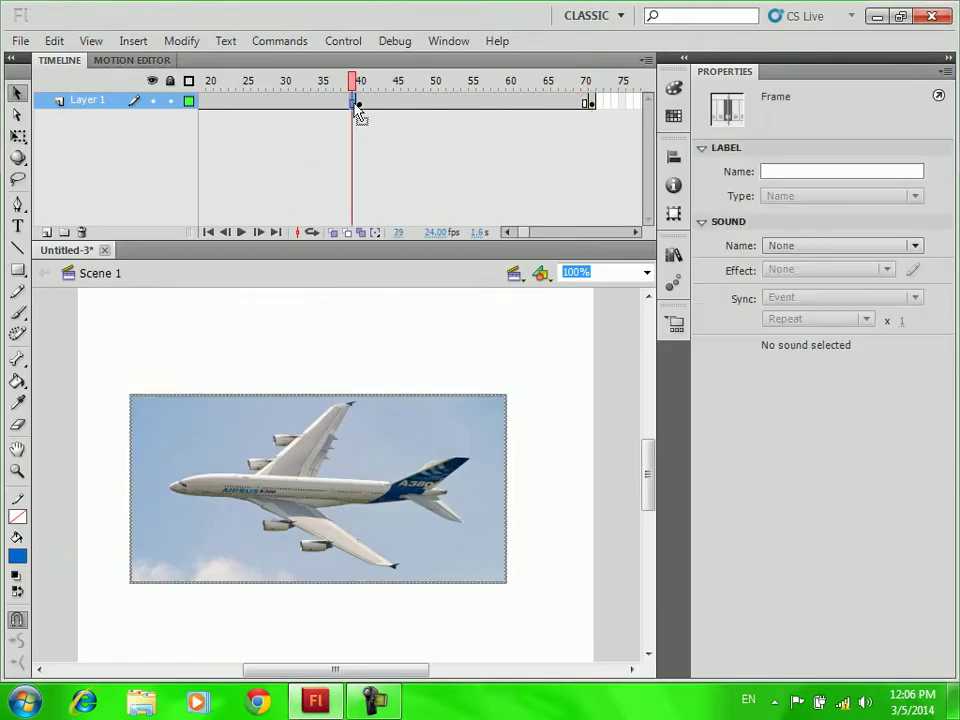
{"action": "left_click", "coordinate": [507, 232]}
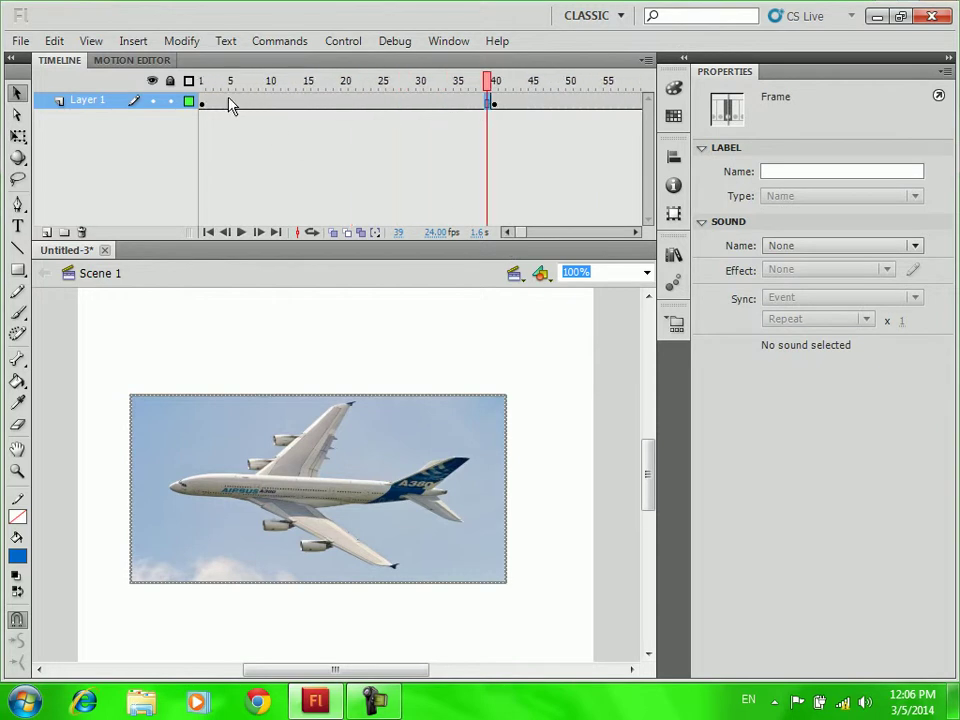
{"action": "left_click", "coordinate": [202, 103]}
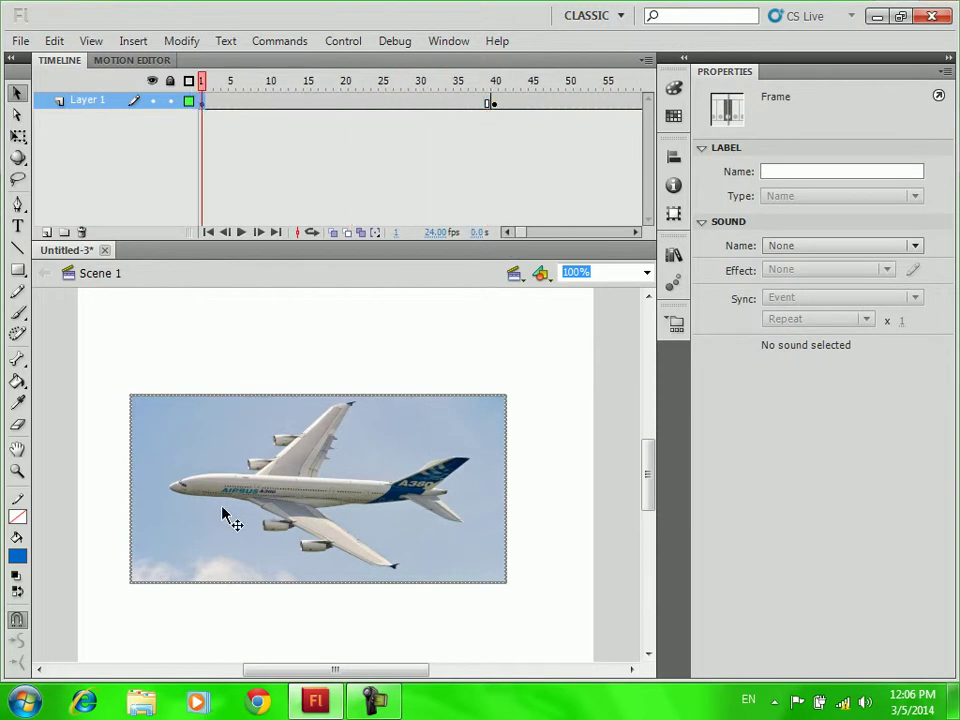
{"action": "left_click_drag", "start_coordinate": [223, 484], "coordinate": [170, 381]}
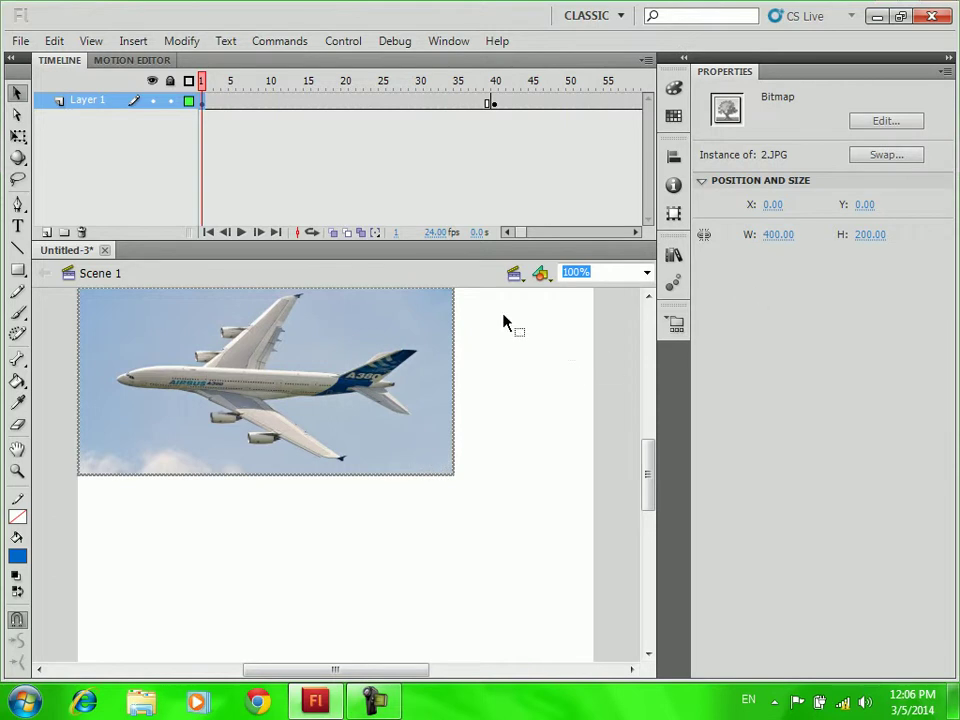
Remove frames 39 and 38 from the span before the second keyframe.
{"action": "left_click", "coordinate": [489, 103]}
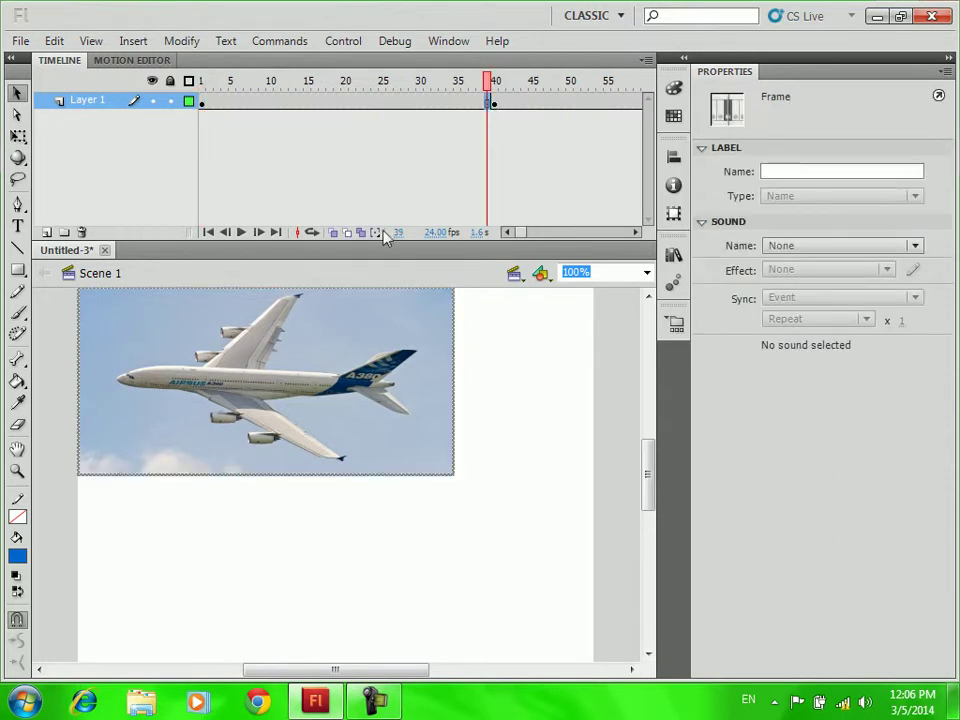
{"action": "right_click", "coordinate": [492, 118]}
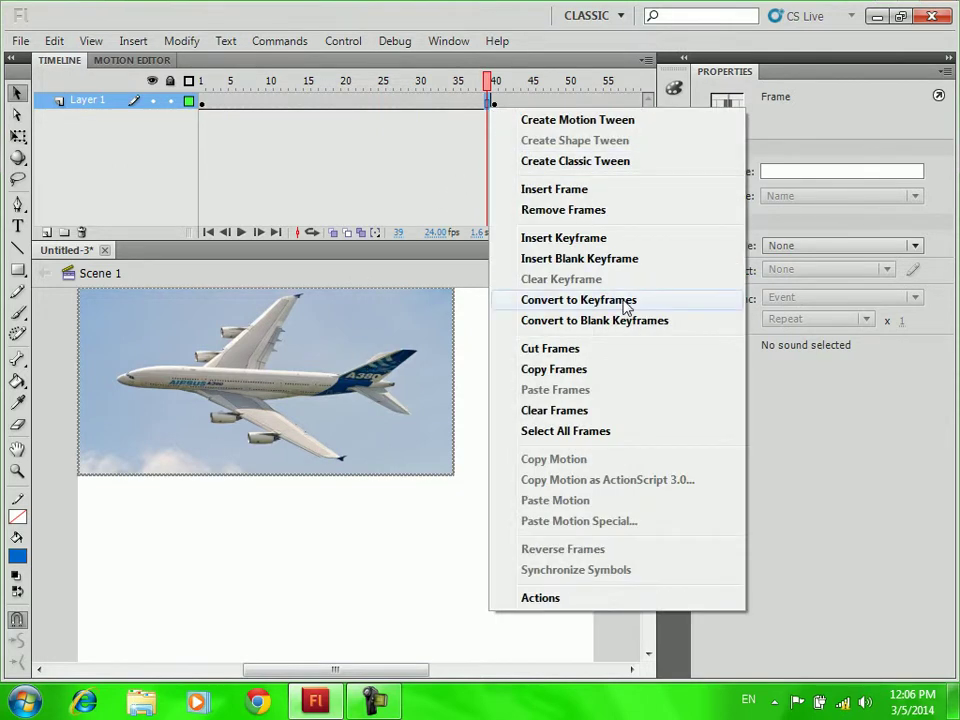
{"action": "left_click", "coordinate": [613, 220]}
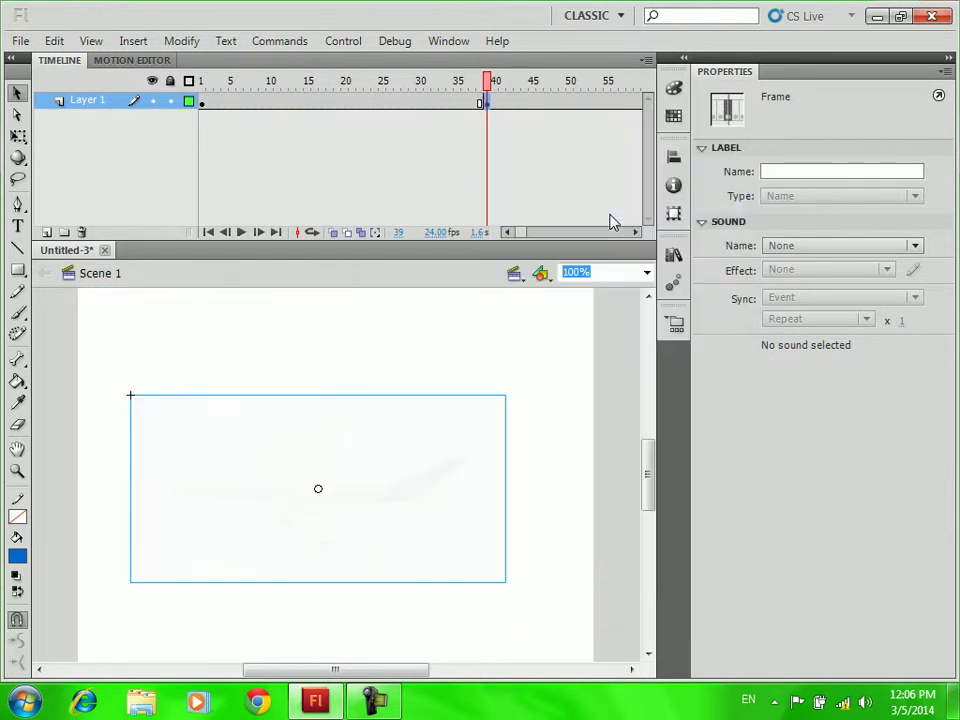
{"action": "right_click", "coordinate": [481, 103]}
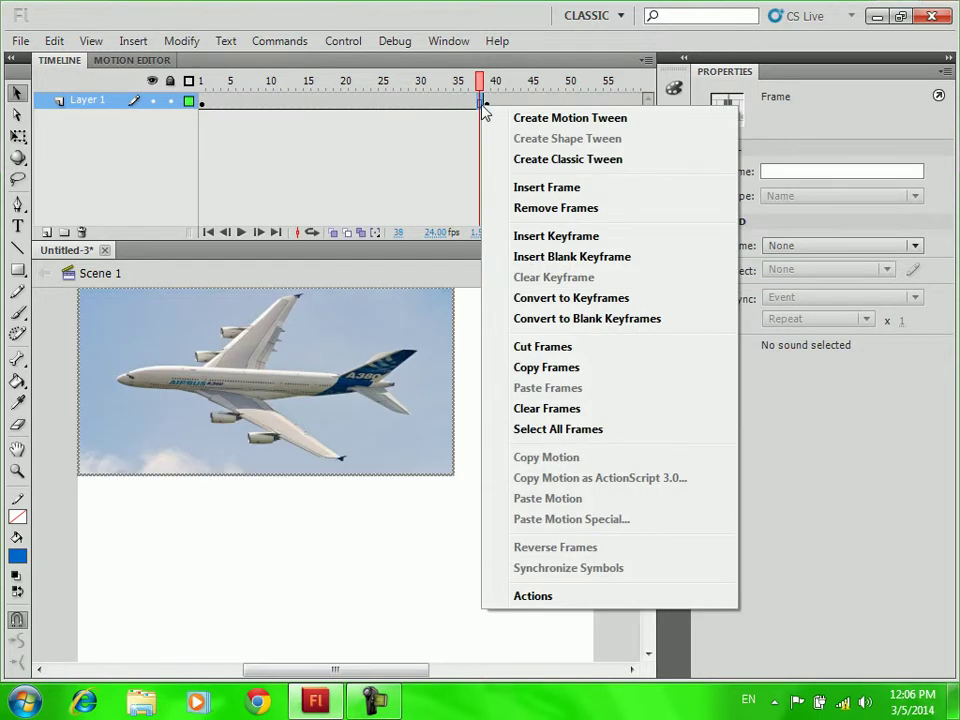
{"action": "left_click", "coordinate": [482, 102]}
{"action": "right_click", "coordinate": [479, 107]}
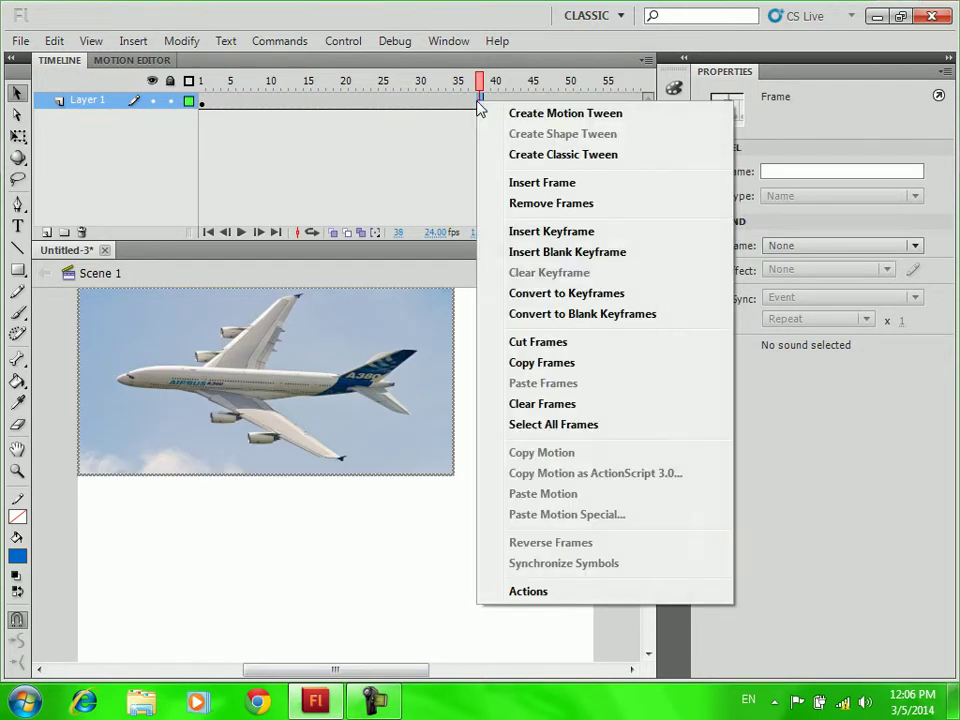
{"action": "left_click", "coordinate": [587, 205]}
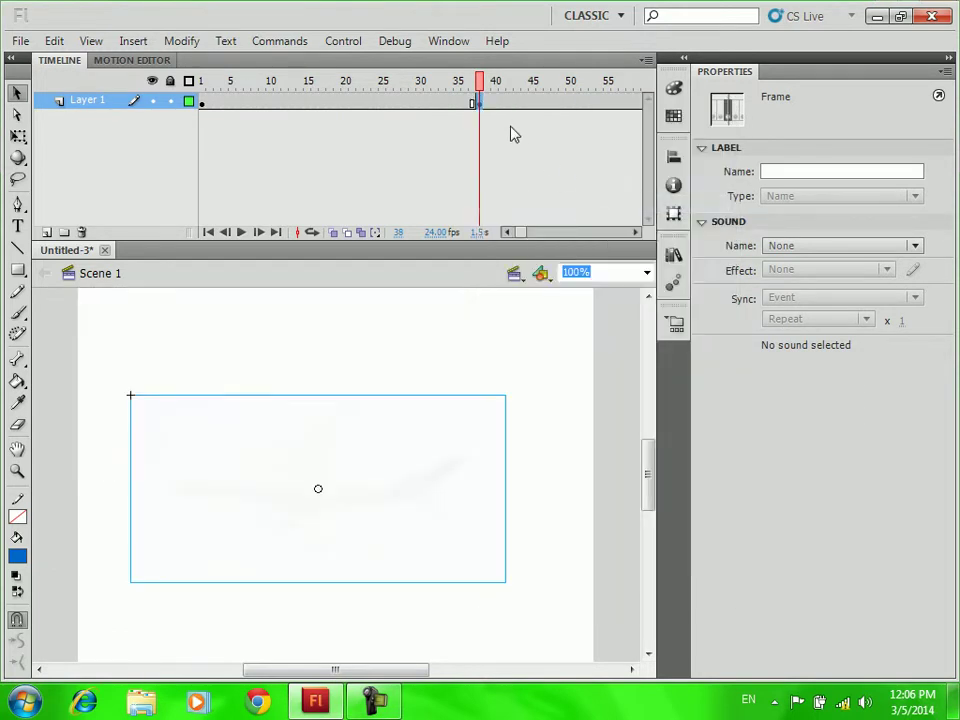
Insert a blank keyframe at frame 37 of Layer 1.
{"action": "left_click", "coordinate": [473, 103]}
{"action": "right_click", "coordinate": [474, 104]}
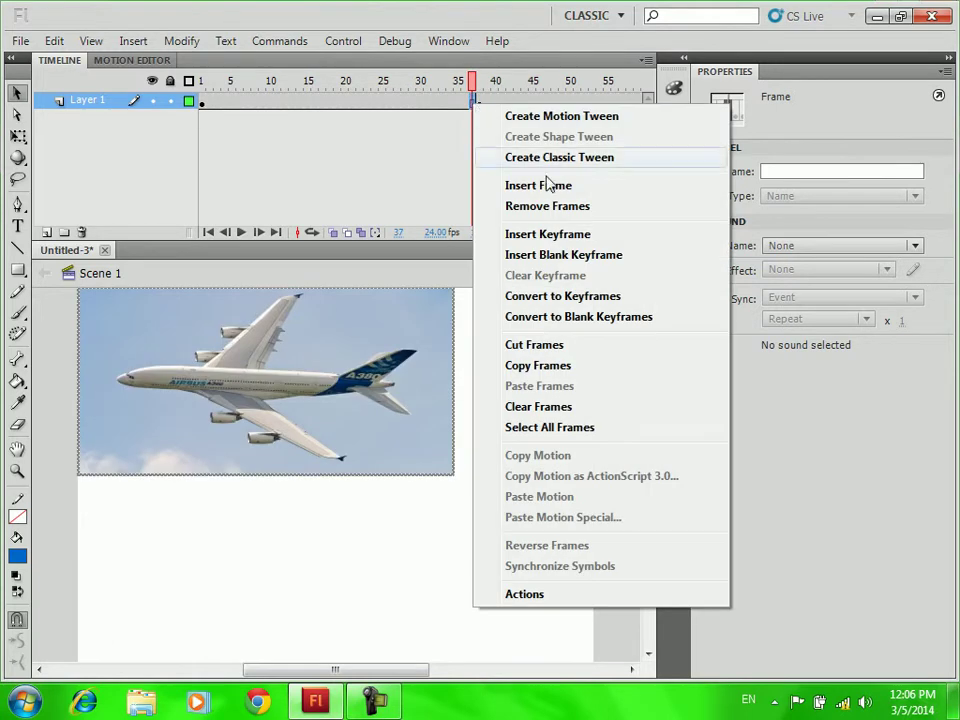
{"action": "left_click", "coordinate": [580, 255]}
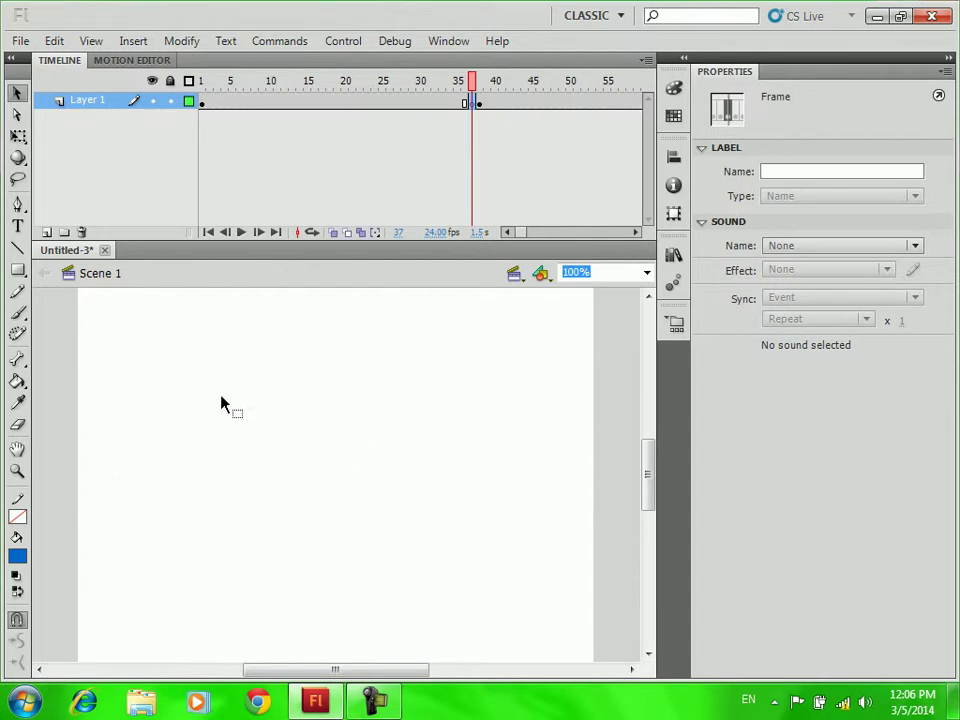
{"action": "left_click", "coordinate": [204, 104]}
{"action": "left_click", "coordinate": [204, 104]}
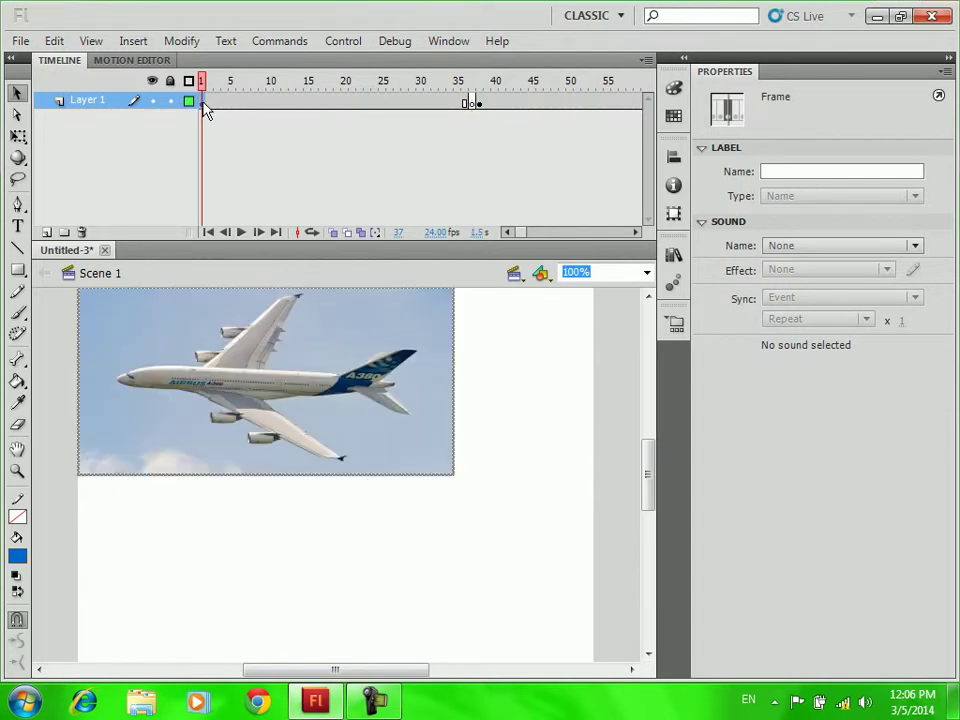
{"action": "left_click", "coordinate": [258, 335]}
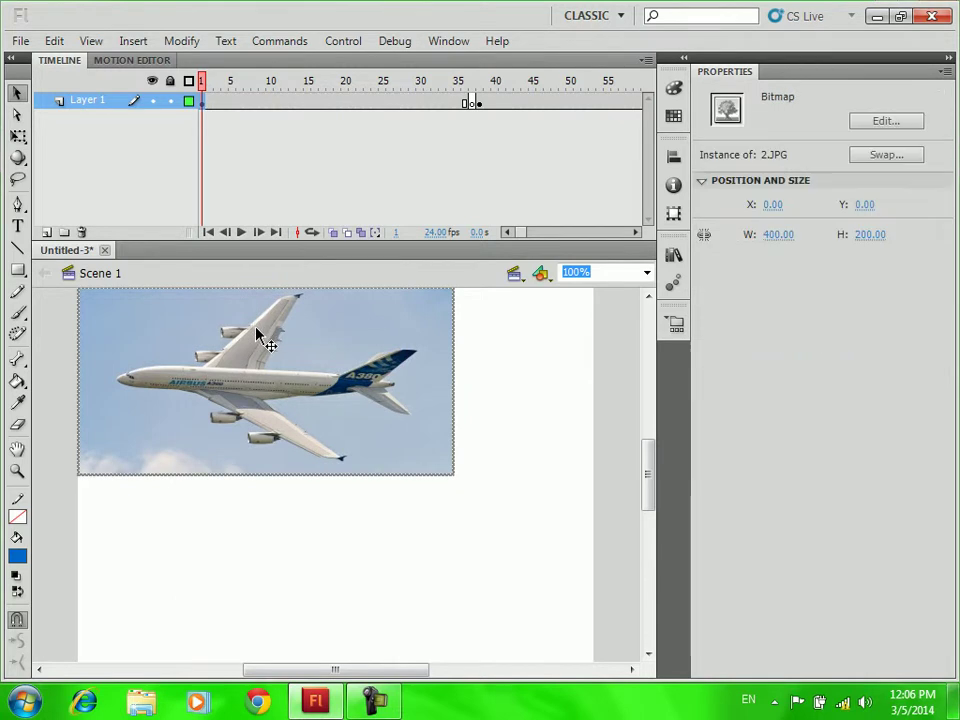
{"action": "left_click", "coordinate": [466, 103]}
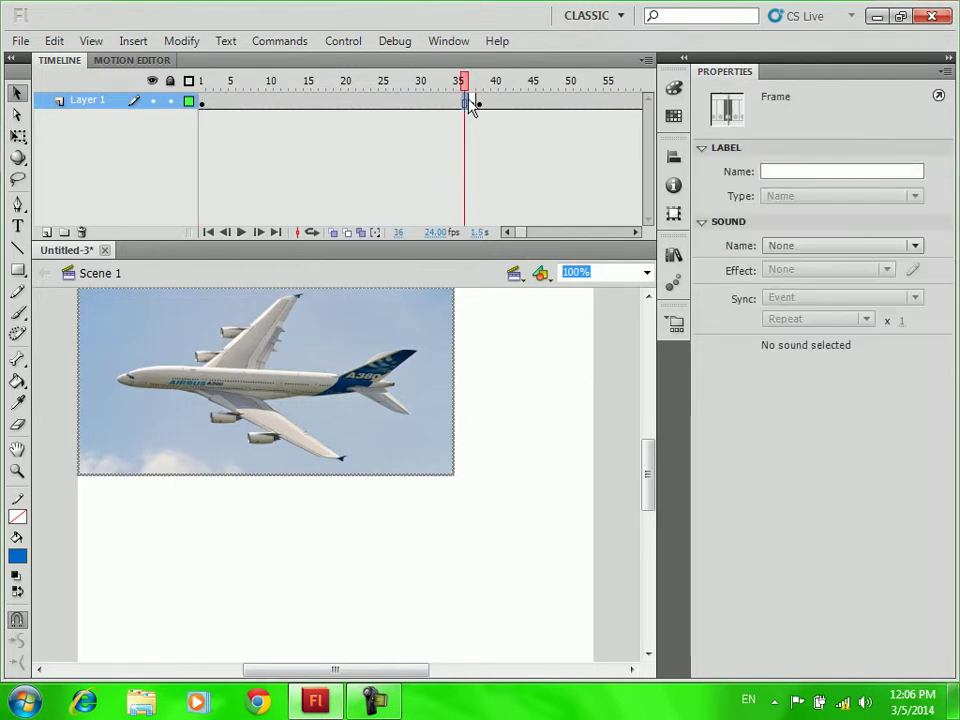
Import picture 2 onto the stage in the blank keyframe at frame 37, without replacing the existing library items.
{"action": "left_click", "coordinate": [473, 104]}
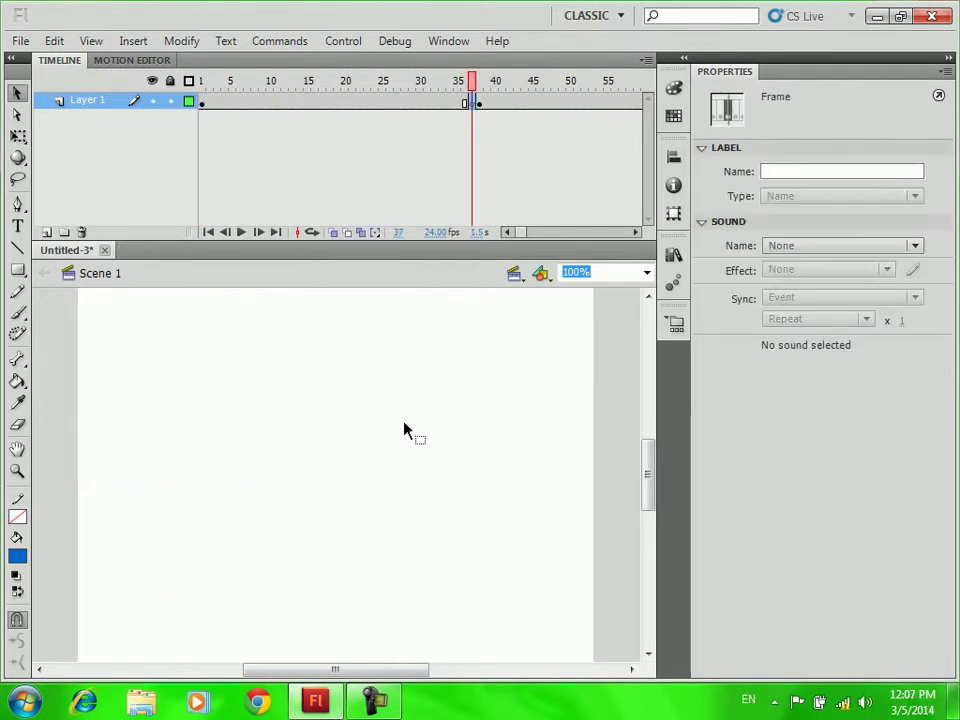
{"action": "left_click", "coordinate": [20, 41]}
{"action": "mouse_move", "coordinate": [135, 332]}
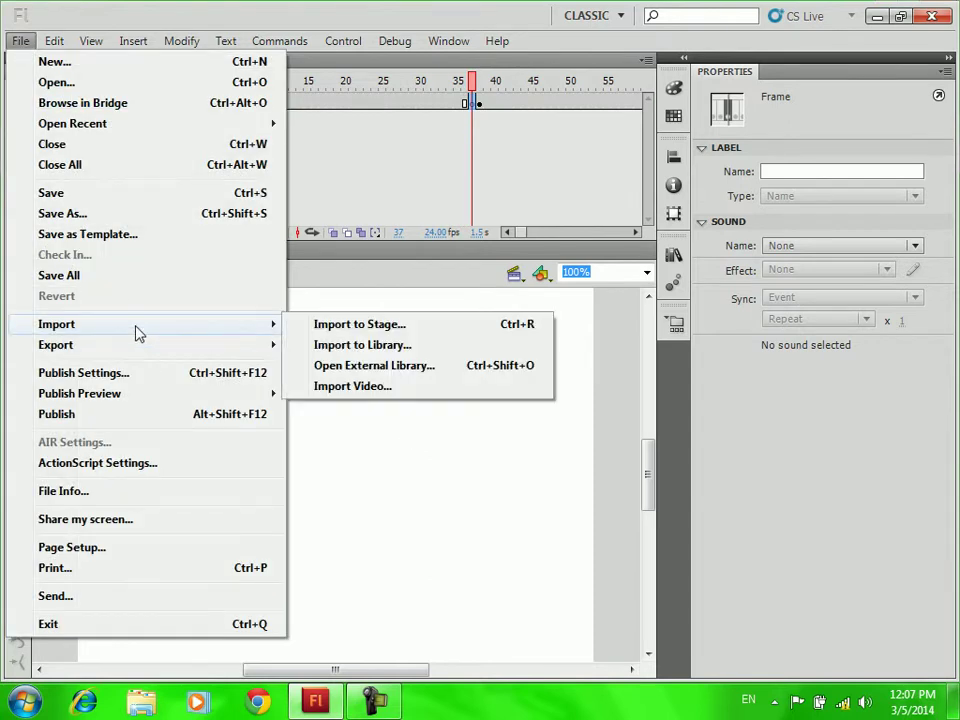
{"action": "left_click", "coordinate": [409, 330]}
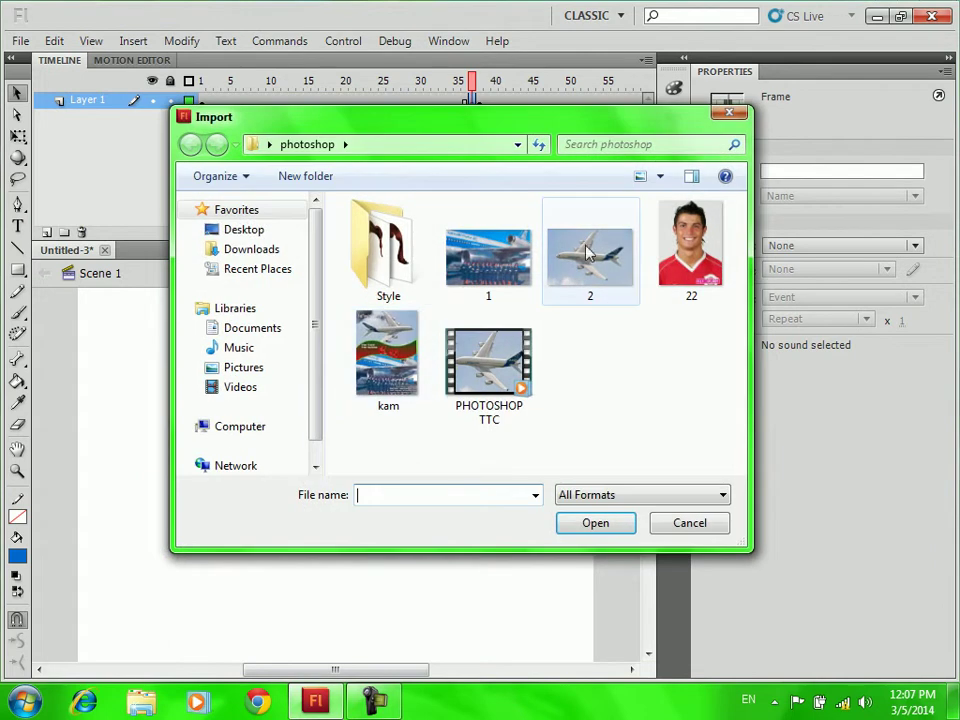
{"action": "left_click", "coordinate": [574, 275]}
{"action": "double_click", "coordinate": [574, 275]}
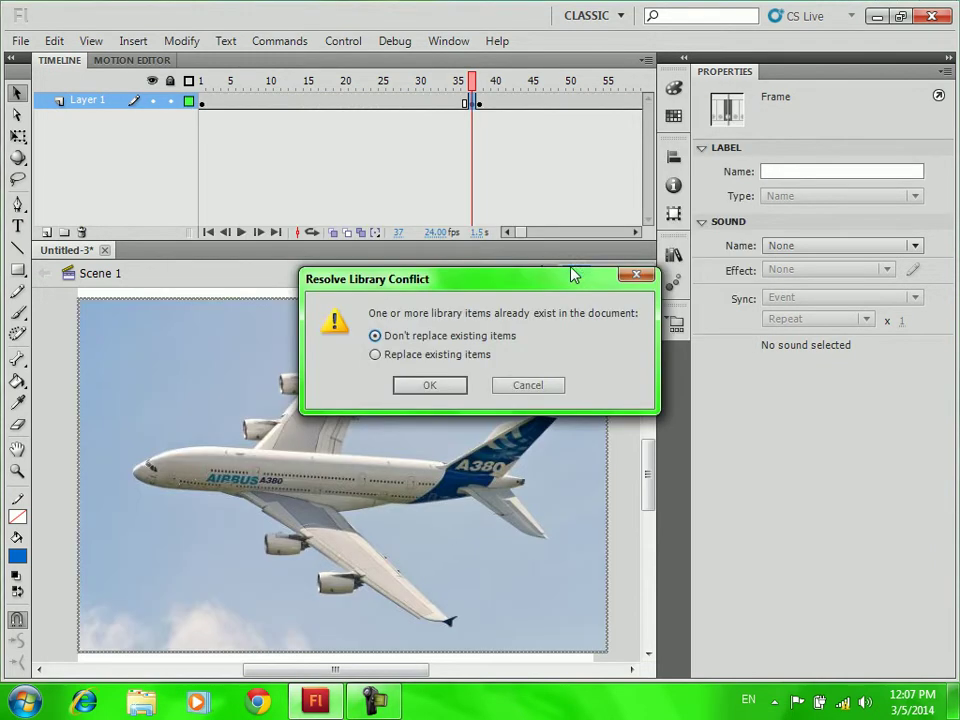
{"action": "left_click", "coordinate": [450, 388]}
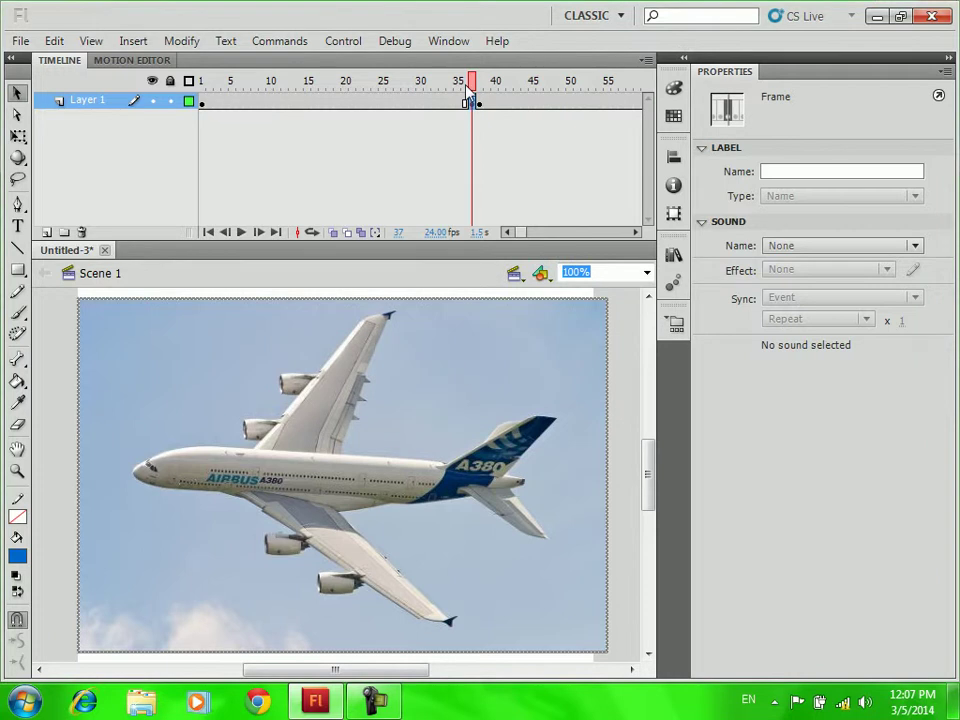
Resize the imported airplane picture to 300 wide by 200 high and move it to about X 167, Y 170.
{"action": "left_click", "coordinate": [471, 347]}
{"action": "left_click", "coordinate": [789, 234]}
{"action": "type", "text": "300"}
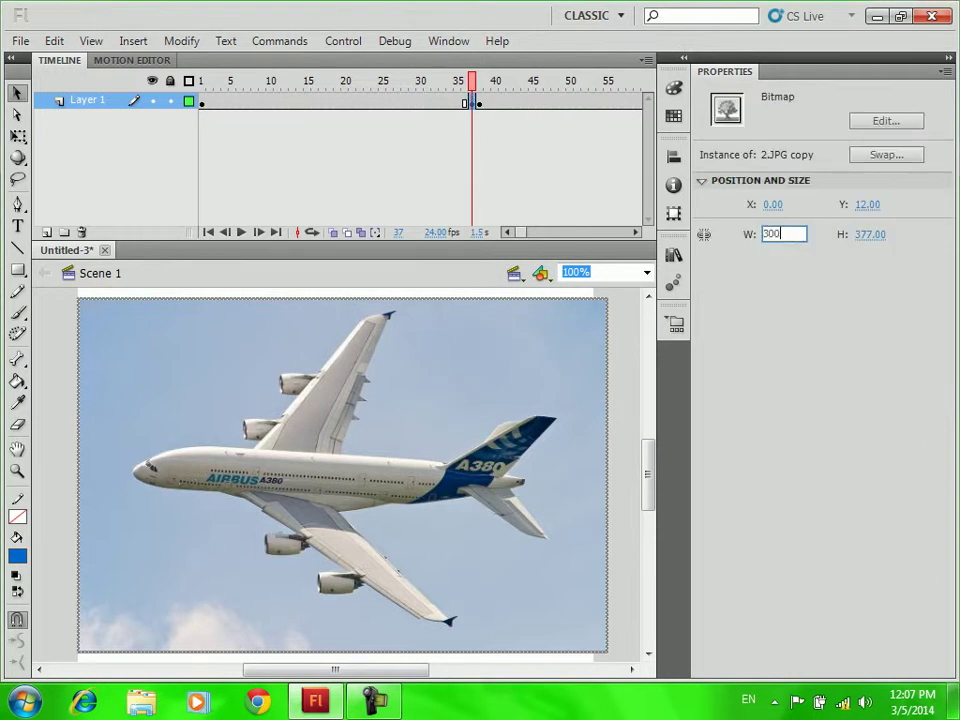
{"action": "left_click", "coordinate": [880, 234]}
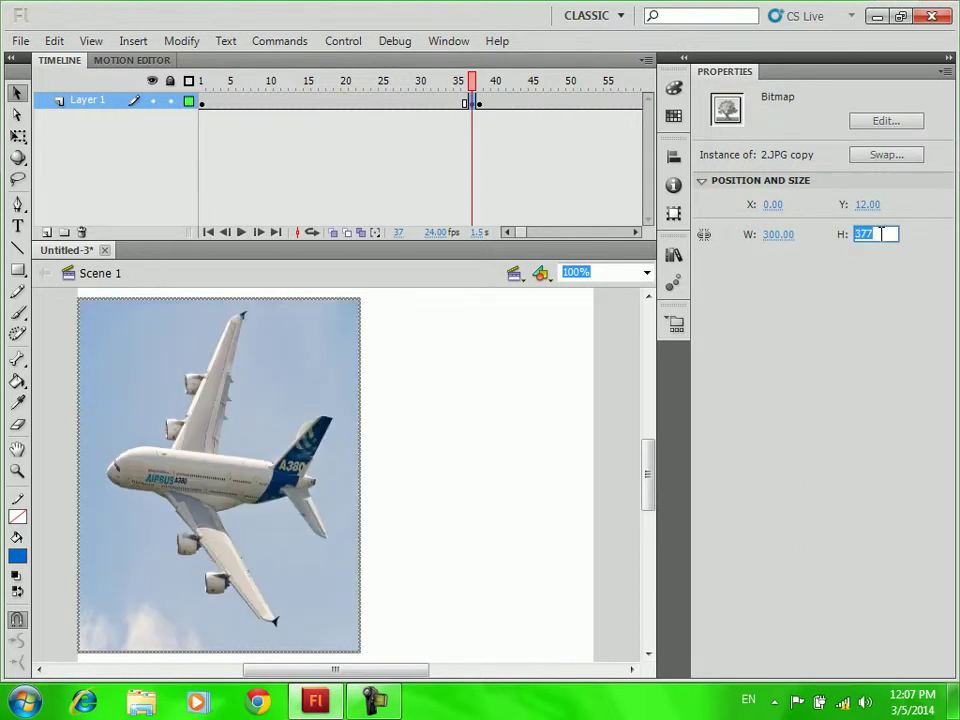
{"action": "type", "text": "200"}
{"action": "key", "text": "Return"}
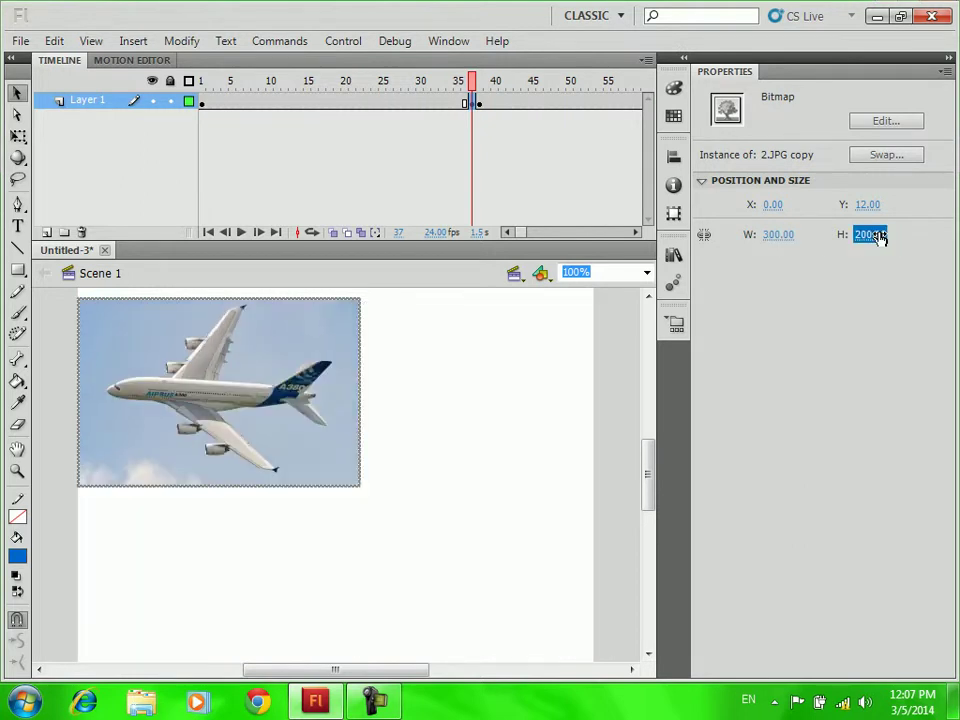
{"action": "left_click_drag", "start_coordinate": [259, 390], "coordinate": [414, 530]}
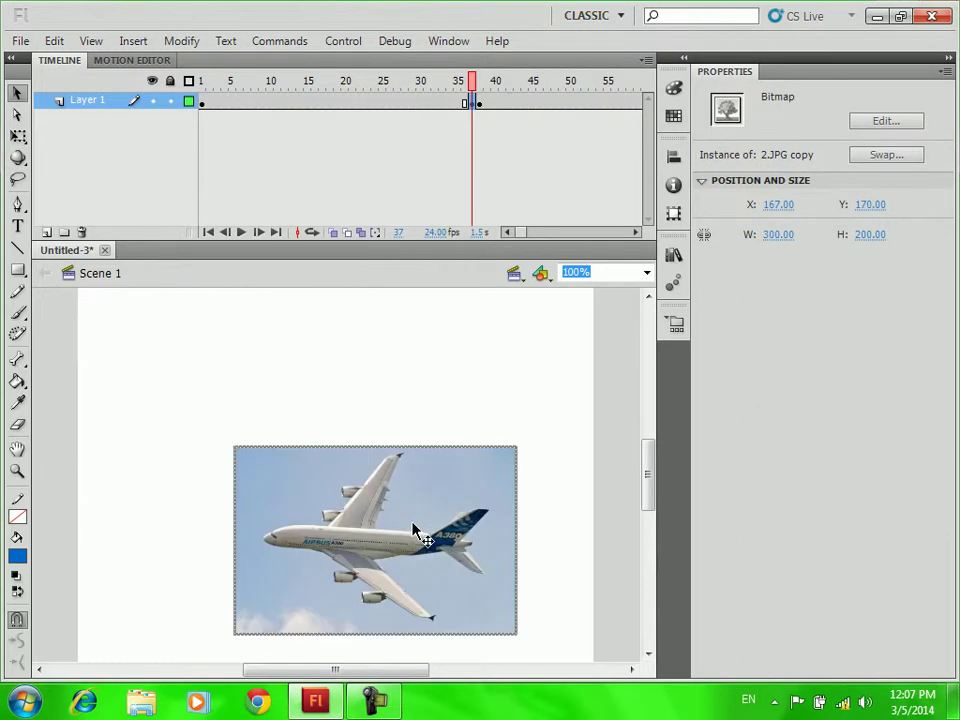
Set the alpha of the airplane symbol in the span ending at frame 68 to 31%.
{"action": "left_click", "coordinate": [635, 232]}
{"action": "left_click", "coordinate": [635, 232]}
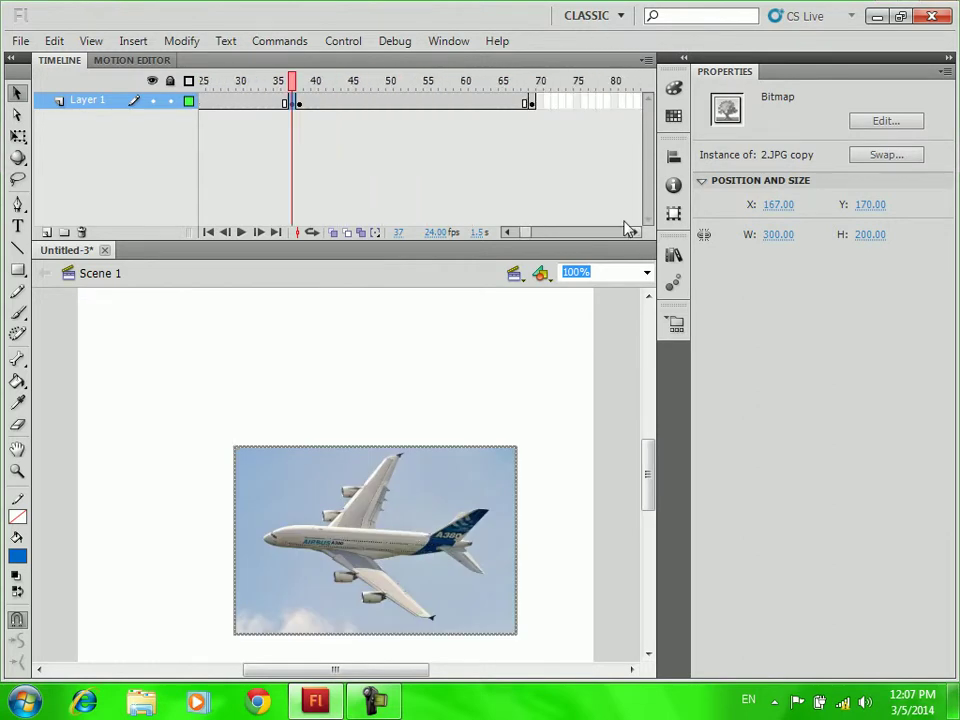
{"action": "left_click", "coordinate": [529, 103]}
{"action": "key", "text": "F6"}
{"action": "left_click", "coordinate": [400, 453]}
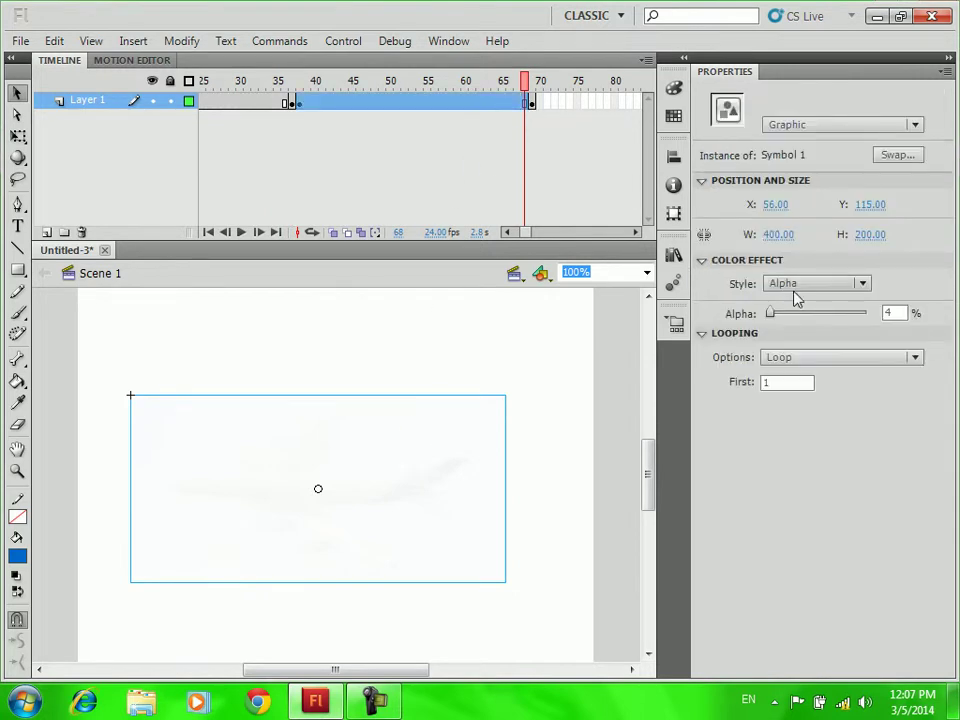
{"action": "left_click_drag", "start_coordinate": [772, 313], "coordinate": [798, 318]}
Test the airplane movie in a maximized preview, then close the preview and the document without saving.
{"action": "key", "text": "ctrl+Return"}
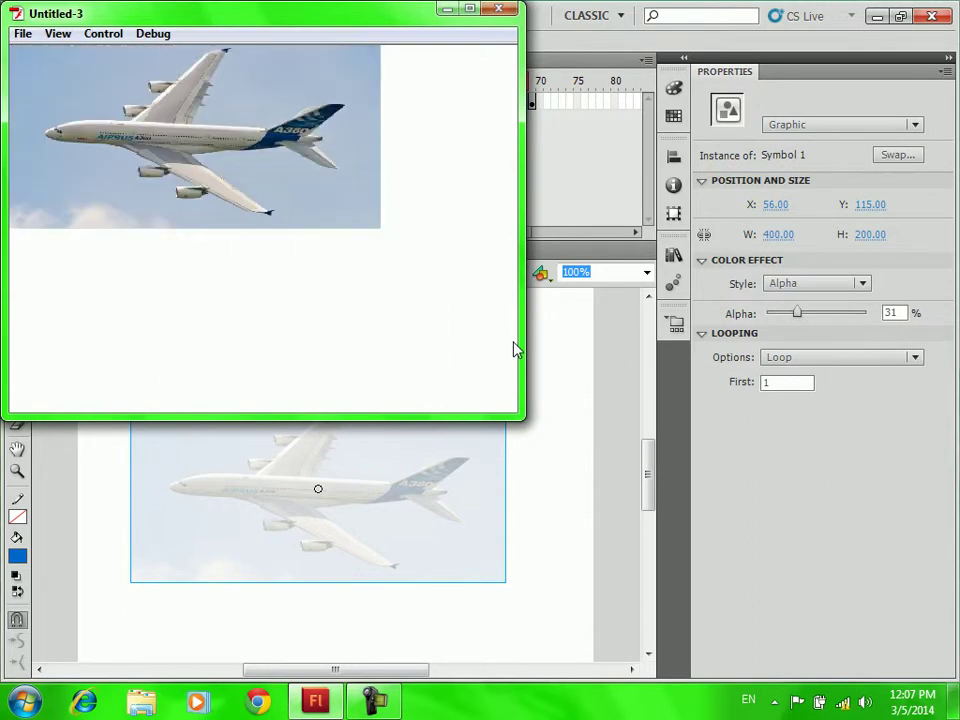
{"action": "left_click", "coordinate": [469, 9]}
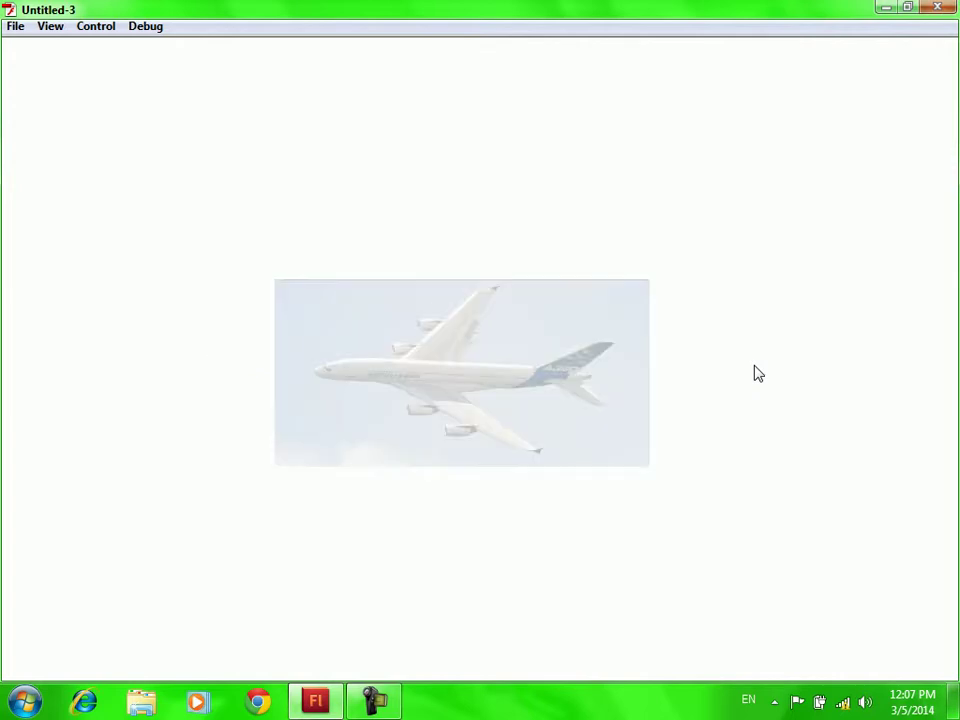
{"action": "key", "text": "ctrl+w"}
{"action": "key", "text": "ctrl+w"}
{"action": "left_click", "coordinate": [488, 373]}
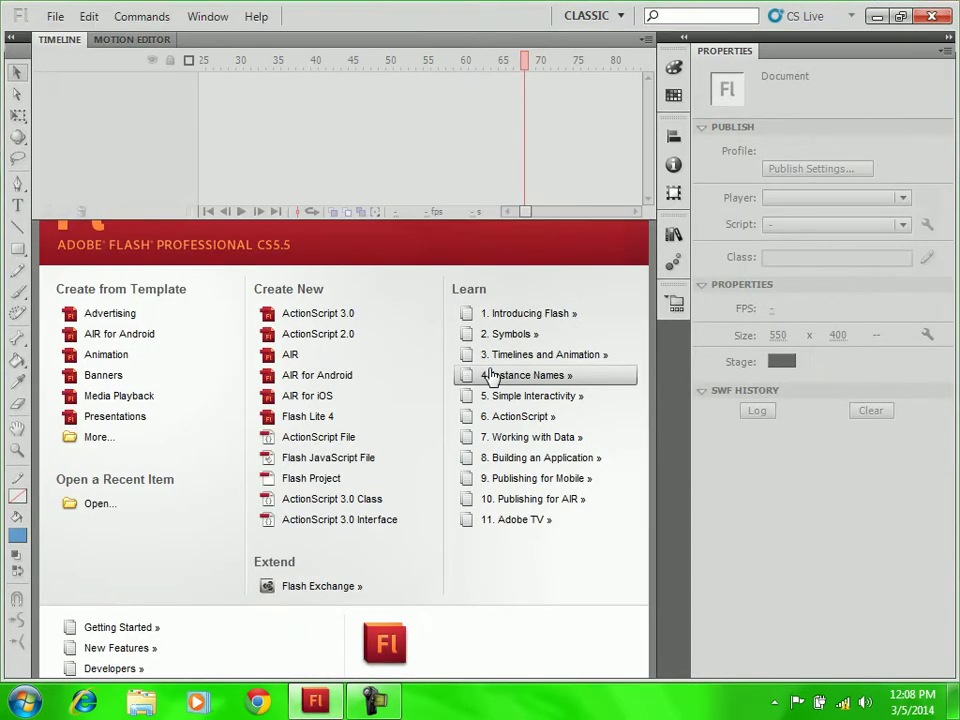
Examine the Banners and Presentations templates for a new document.
{"action": "left_click", "coordinate": [129, 318]}
{"action": "left_click", "coordinate": [272, 267]}
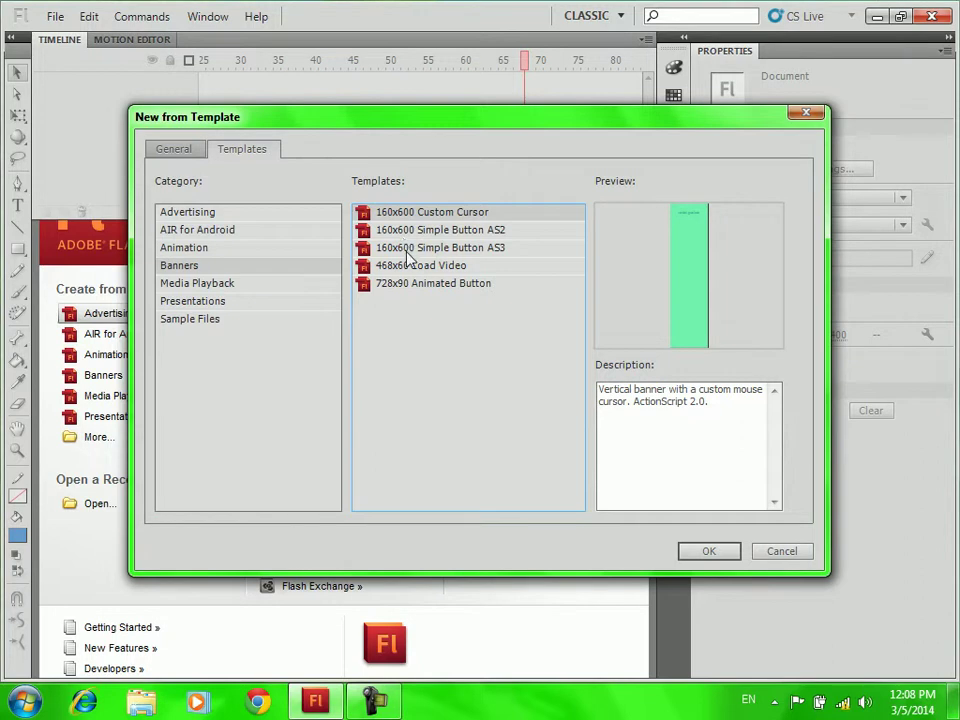
{"action": "left_click", "coordinate": [410, 250]}
{"action": "left_click", "coordinate": [450, 270]}
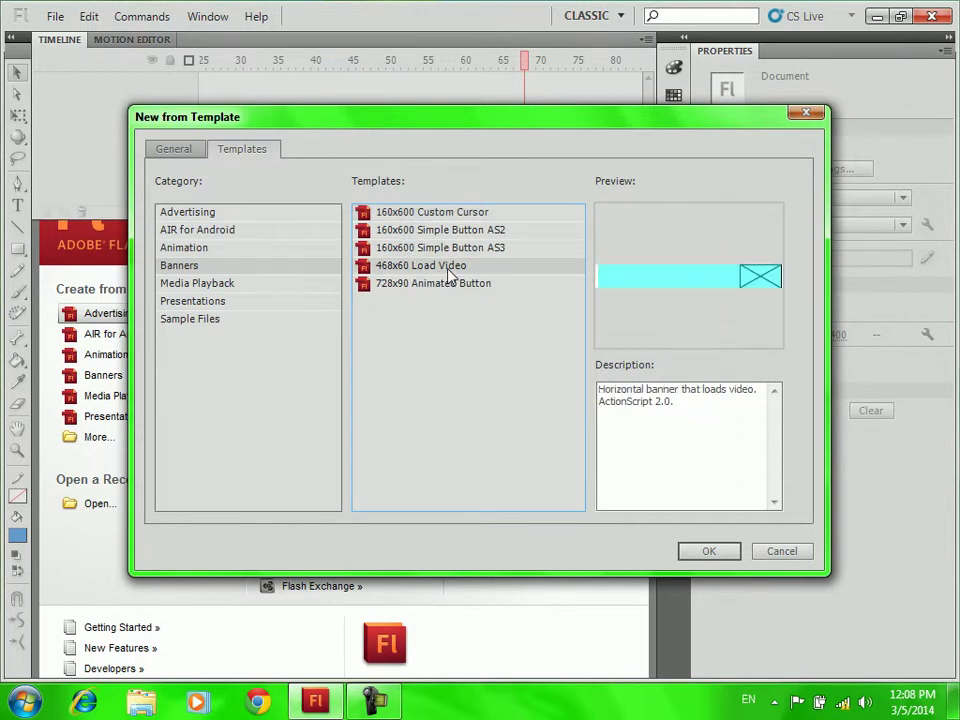
{"action": "left_click", "coordinate": [467, 288]}
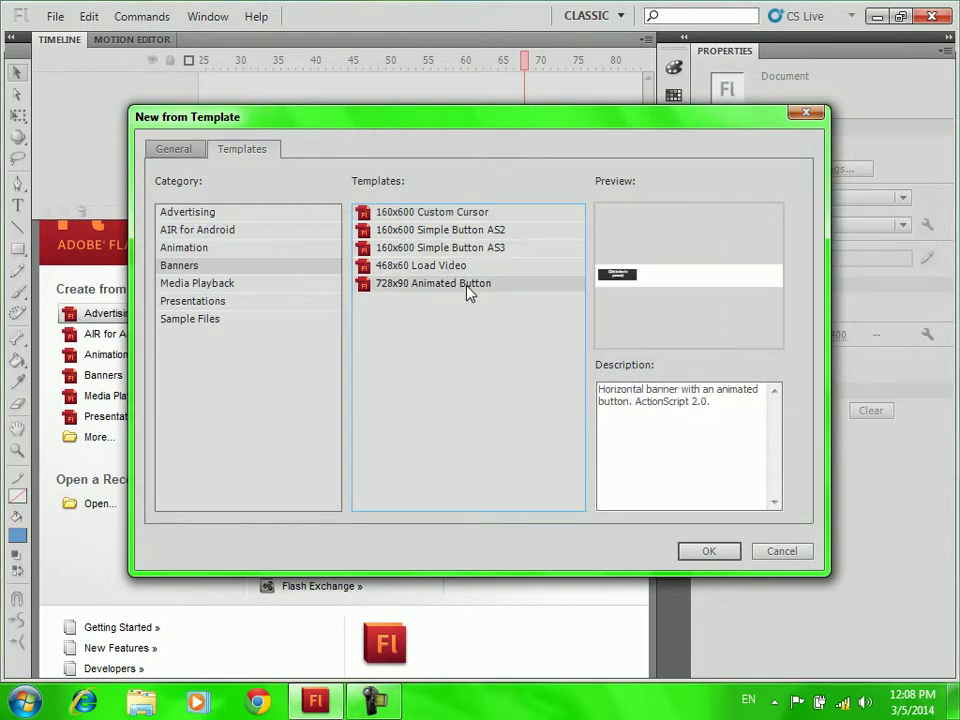
{"action": "left_click", "coordinate": [188, 304]}
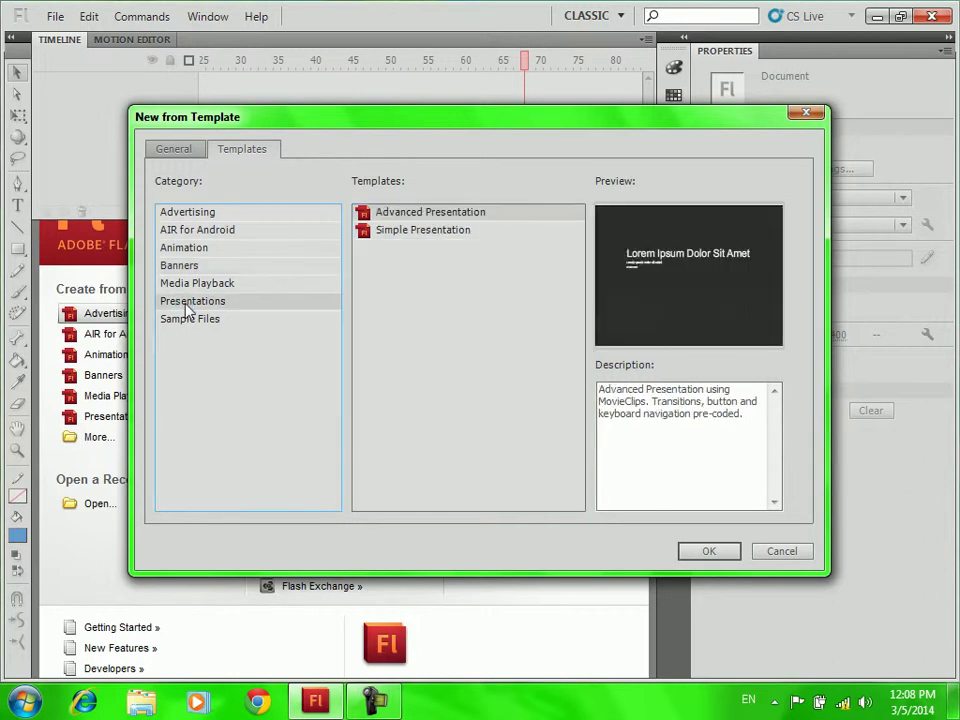
{"action": "left_click", "coordinate": [377, 233]}
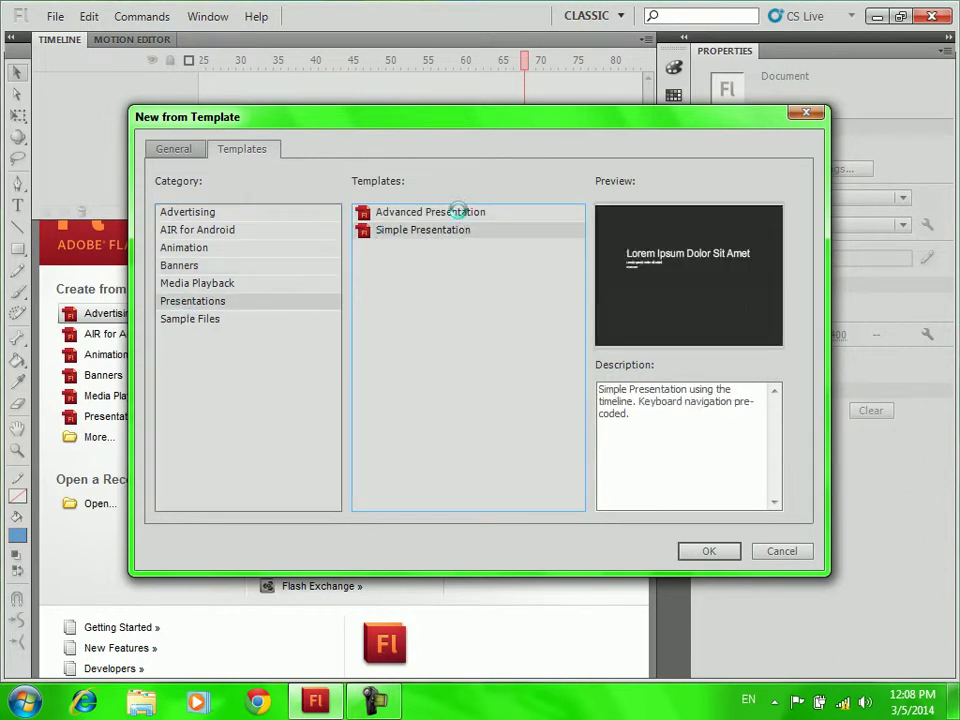
{"action": "left_click", "coordinate": [454, 211]}
Create a new document from the Lip Sync template in the Sample Files category.
{"action": "left_click", "coordinate": [197, 328]}
{"action": "left_click", "coordinate": [472, 301]}
{"action": "left_click", "coordinate": [444, 339]}
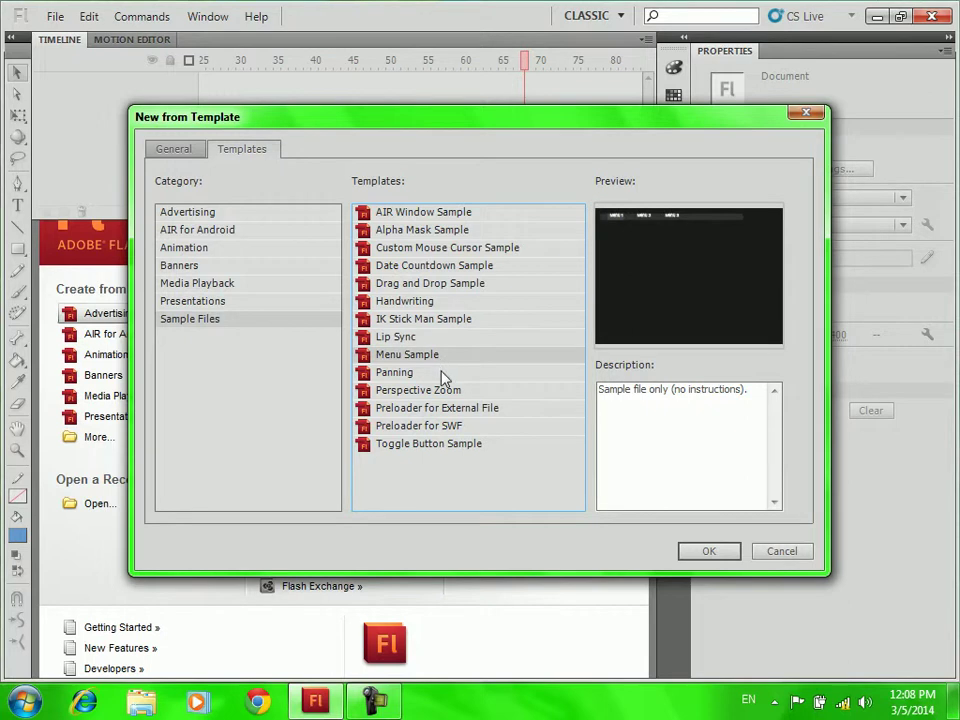
{"action": "left_click", "coordinate": [444, 373]}
{"action": "left_click", "coordinate": [444, 343]}
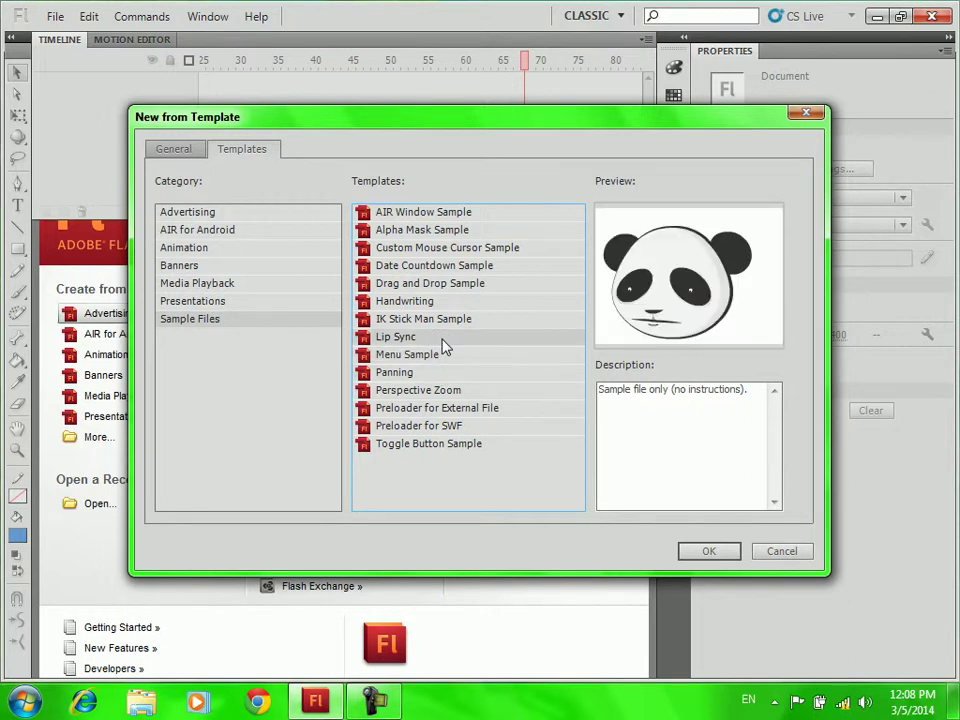
{"action": "double_click", "coordinate": [446, 341]}
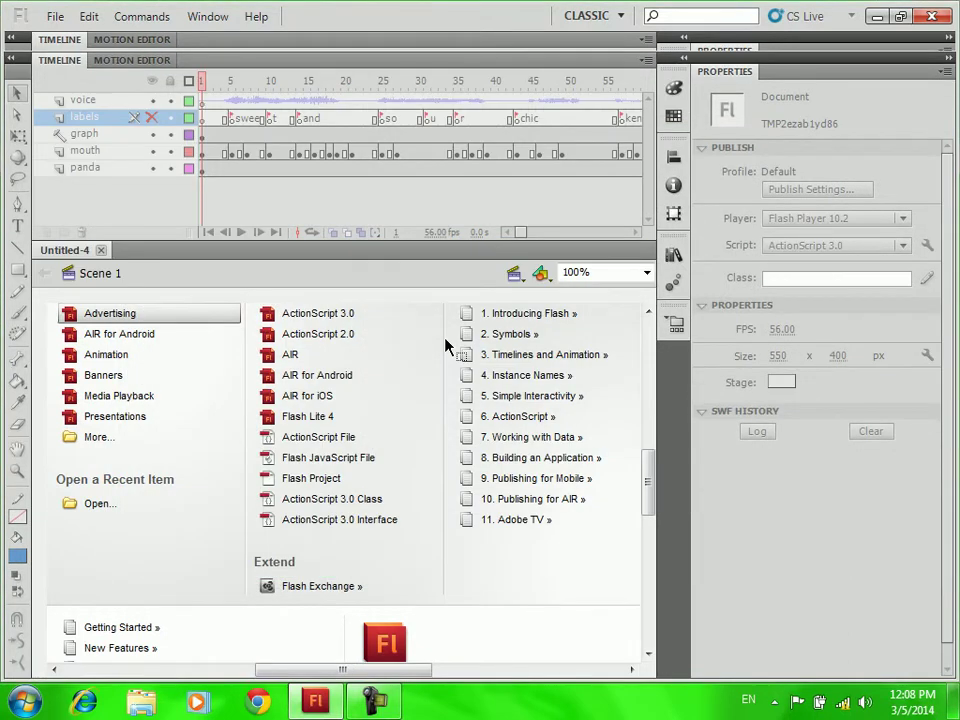
Test the panda lip-sync movie, then close the preview and the template document.
{"action": "key", "text": "ctrl+Return"}
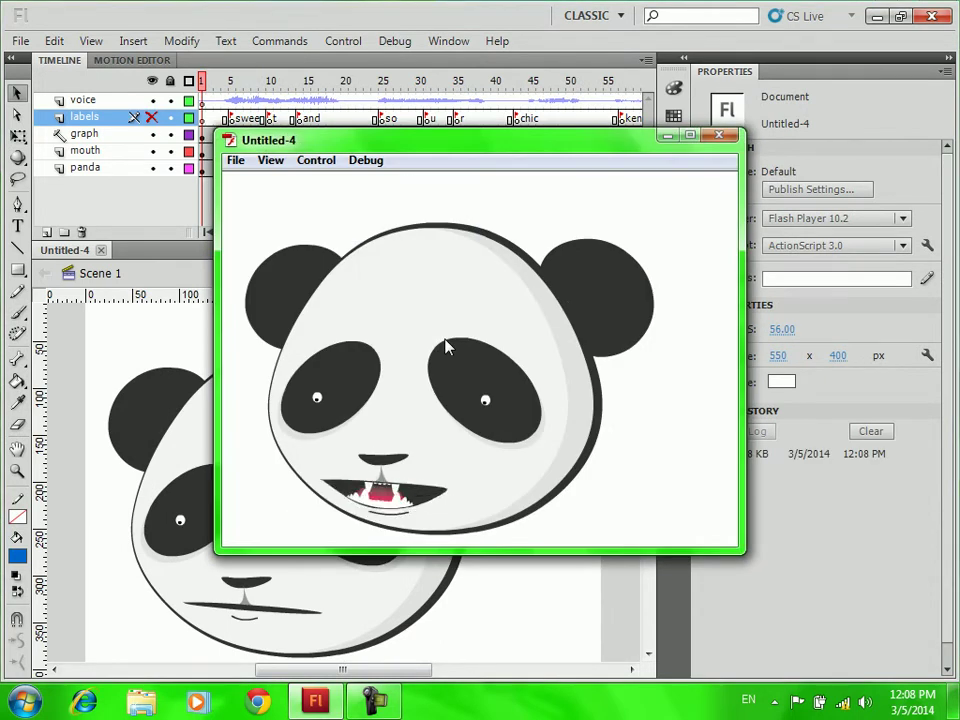
{"action": "left_click", "coordinate": [718, 136]}
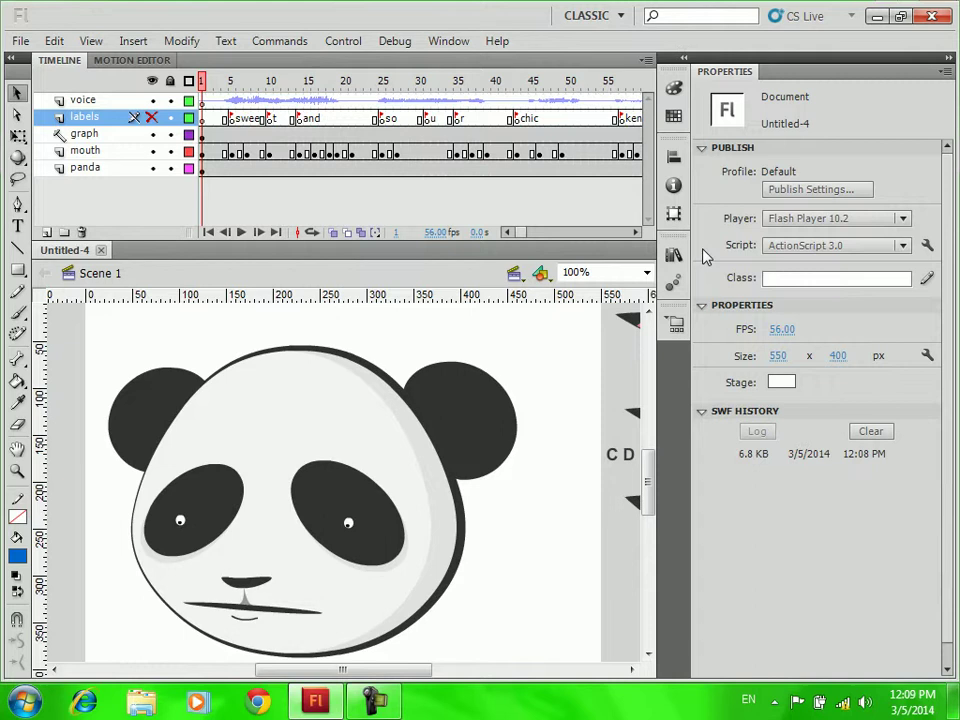
{"action": "key", "text": "ctrl+w"}
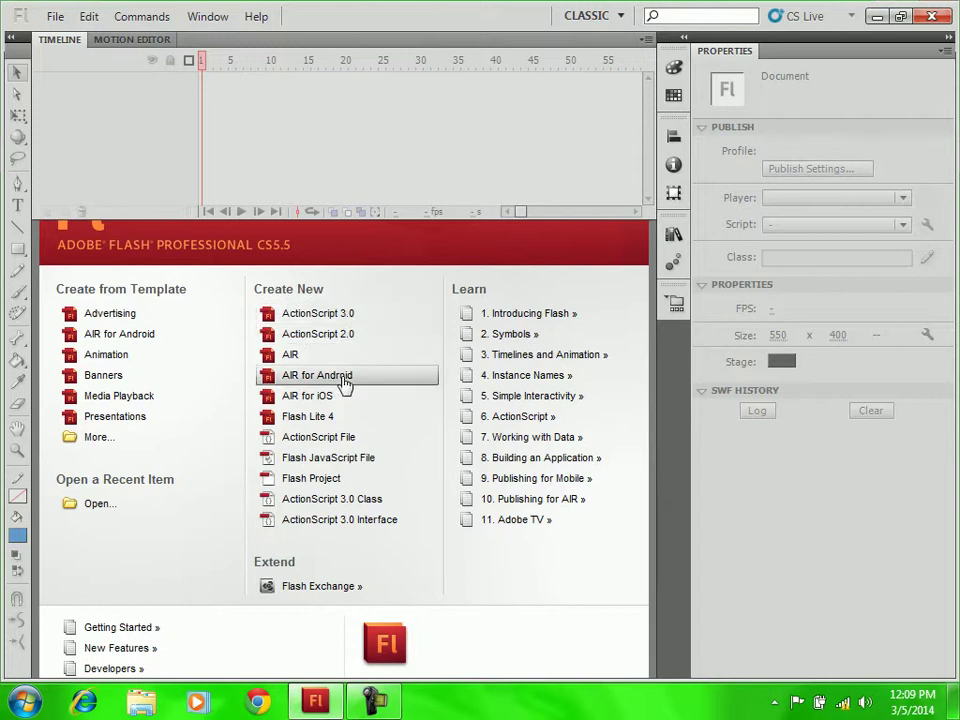
Create a new ActionScript 2.0 document.
{"action": "left_click", "coordinate": [355, 339]}
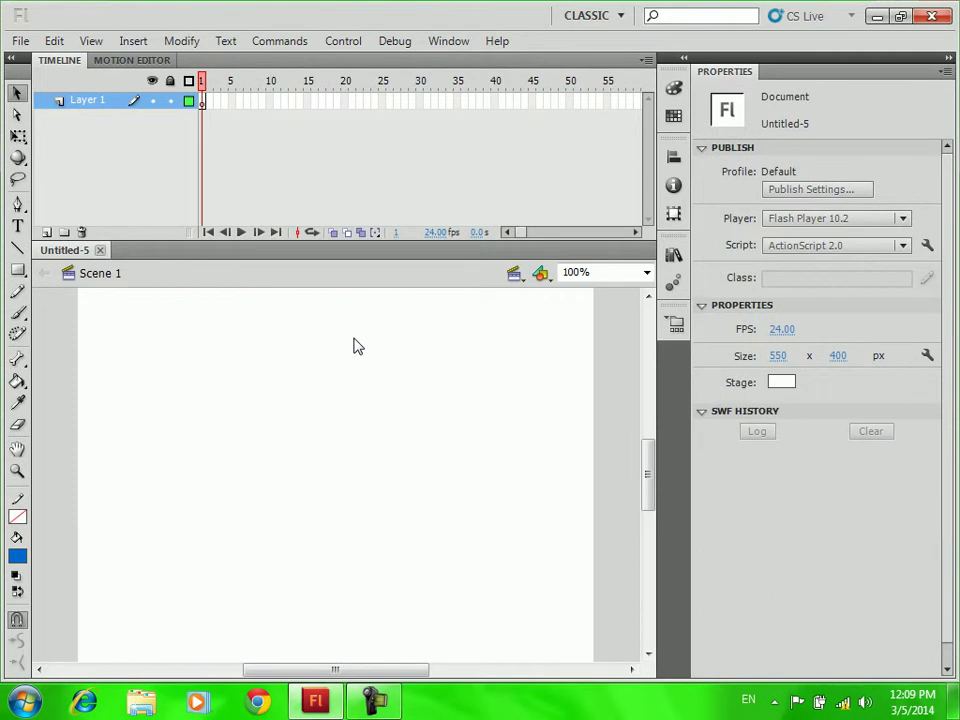
{"action": "left_click", "coordinate": [843, 702]}
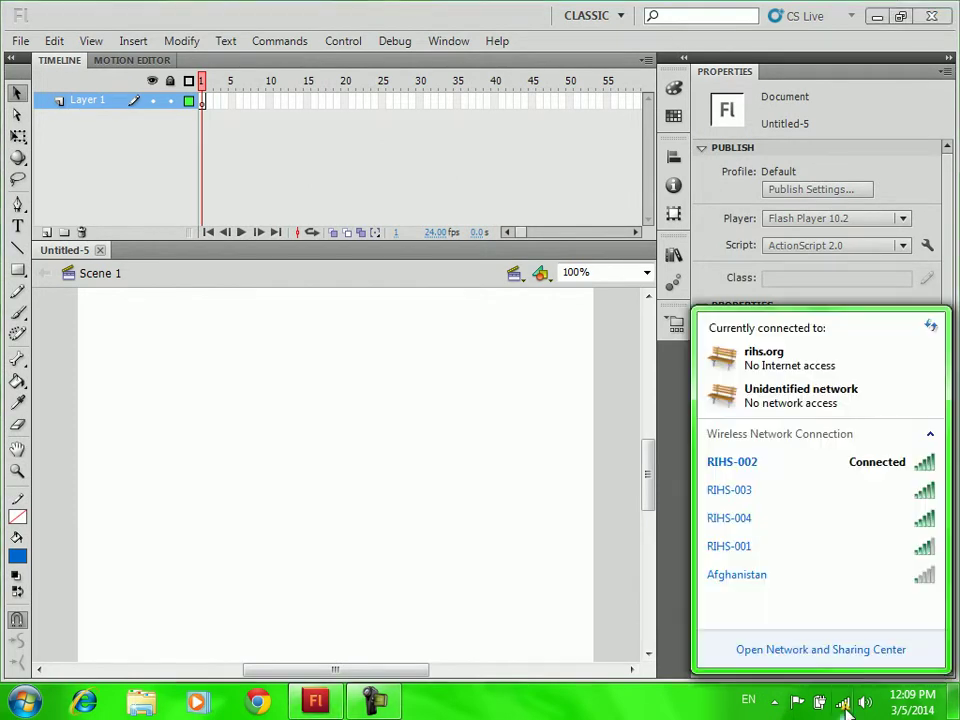
{"action": "left_click", "coordinate": [911, 461]}
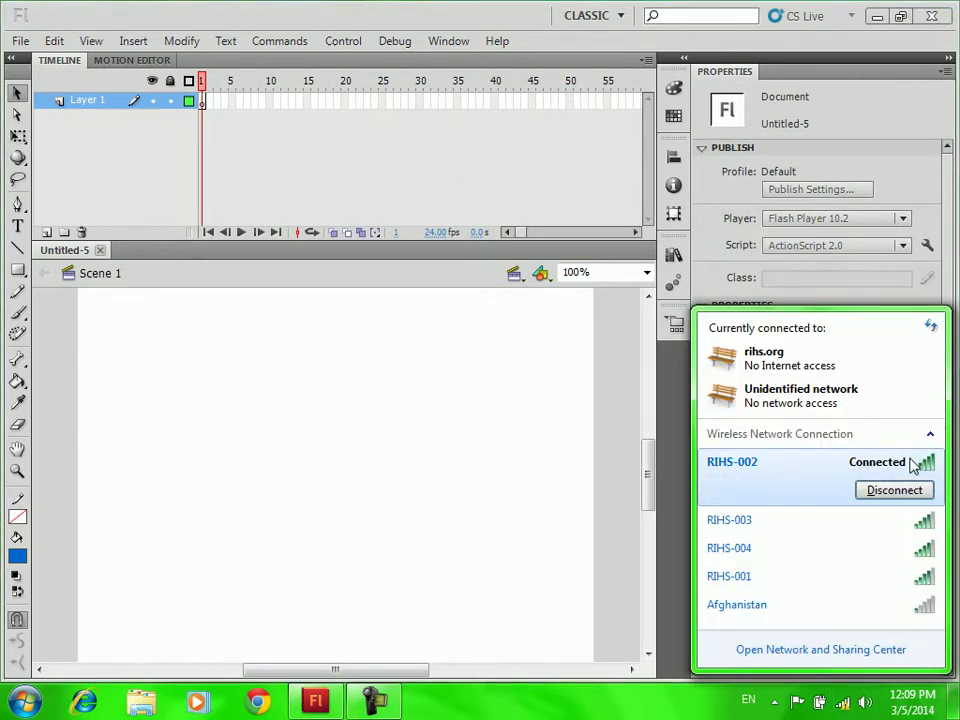
{"action": "left_click", "coordinate": [510, 467]}
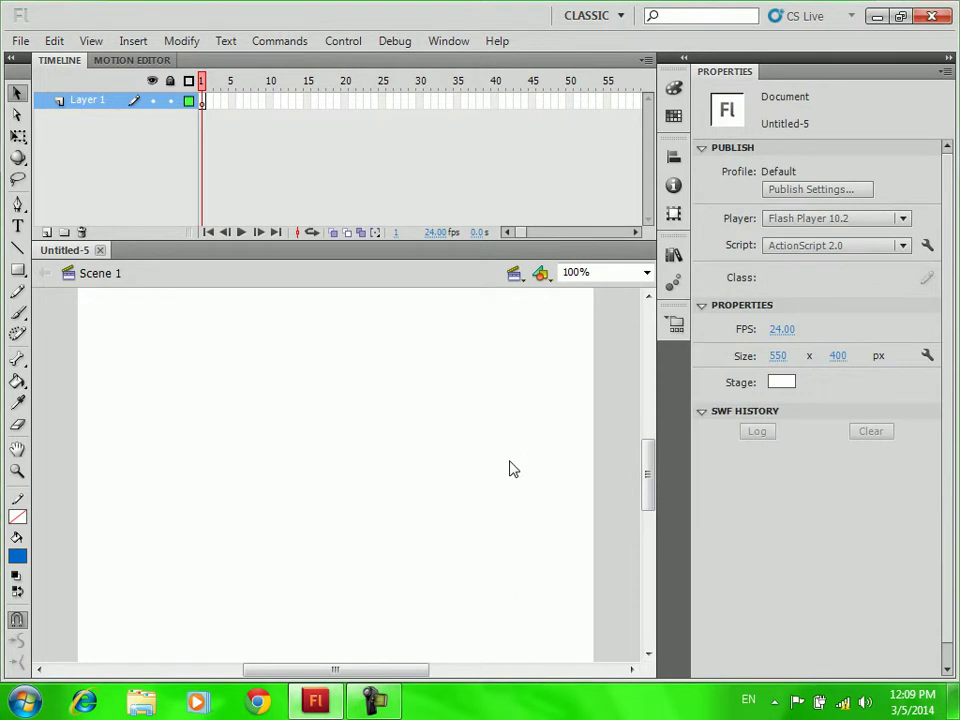
Draw a blue rectangle about 188 by 122 px at X 15, Y 15, and keep the current Windows color scheme without further prompts.
{"action": "left_click", "coordinate": [17, 271]}
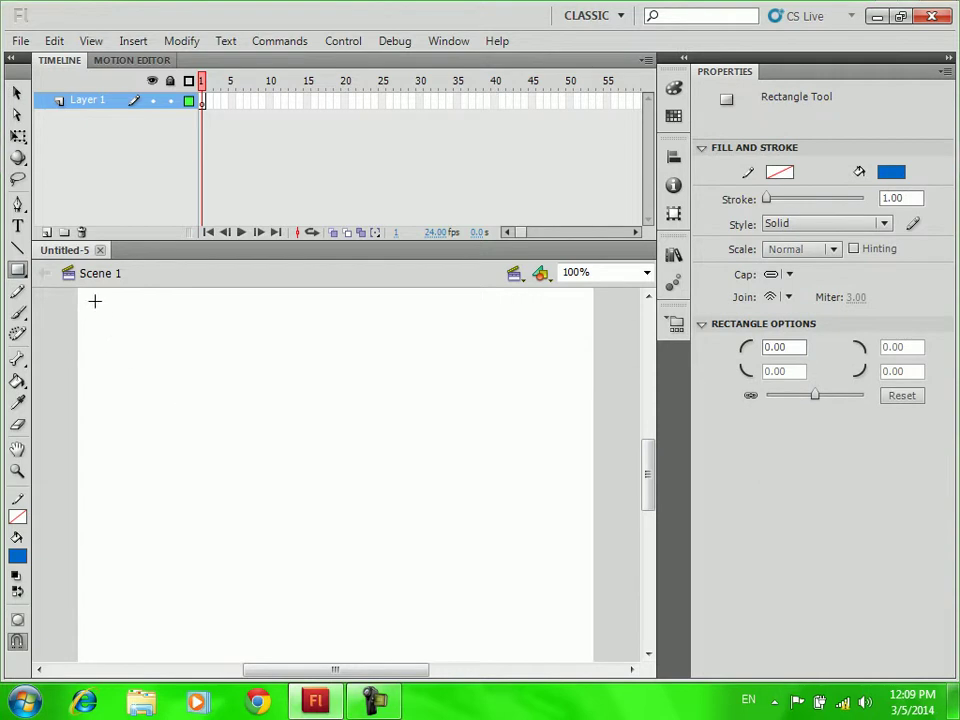
{"action": "left_click_drag", "start_coordinate": [90, 301], "coordinate": [266, 415]}
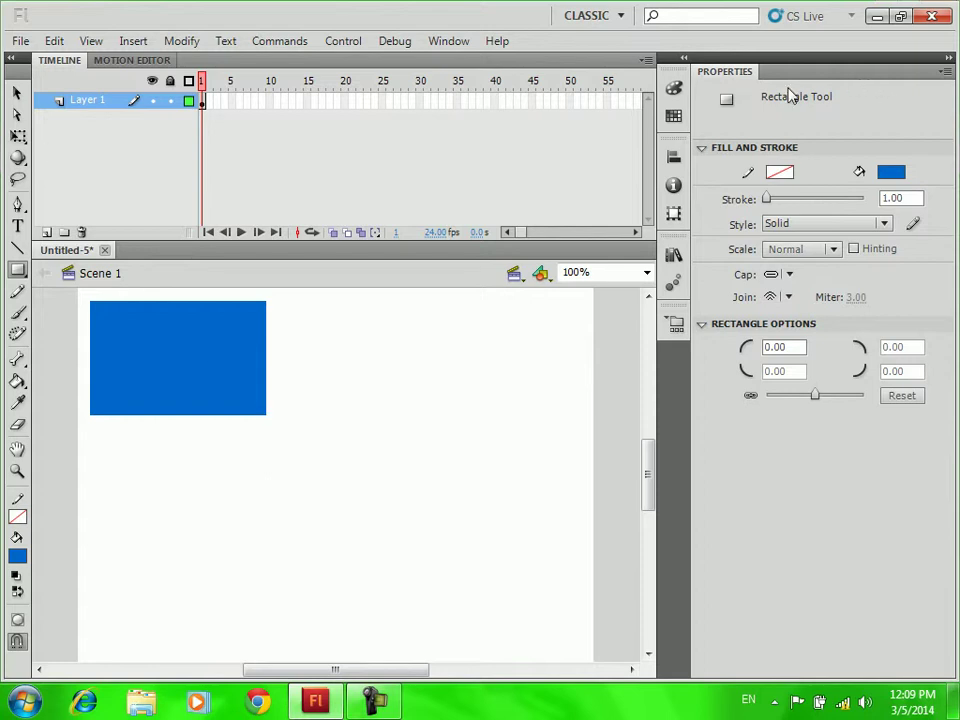
{"action": "left_click", "coordinate": [16, 92]}
{"action": "mouse_move", "coordinate": [182, 377]}
{"action": "left_mouse_down"}
{"action": "mouse_move", "coordinate": [167, 360]}
{"action": "mouse_move", "coordinate": [179, 371]}
{"action": "left_mouse_up"}
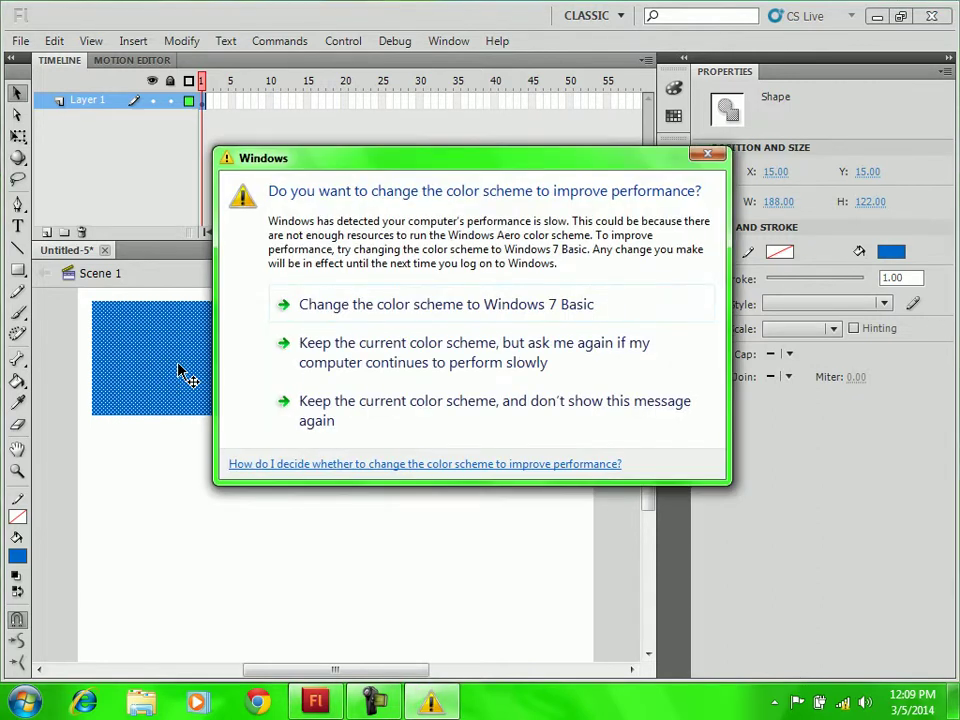
{"action": "left_click", "coordinate": [403, 410]}
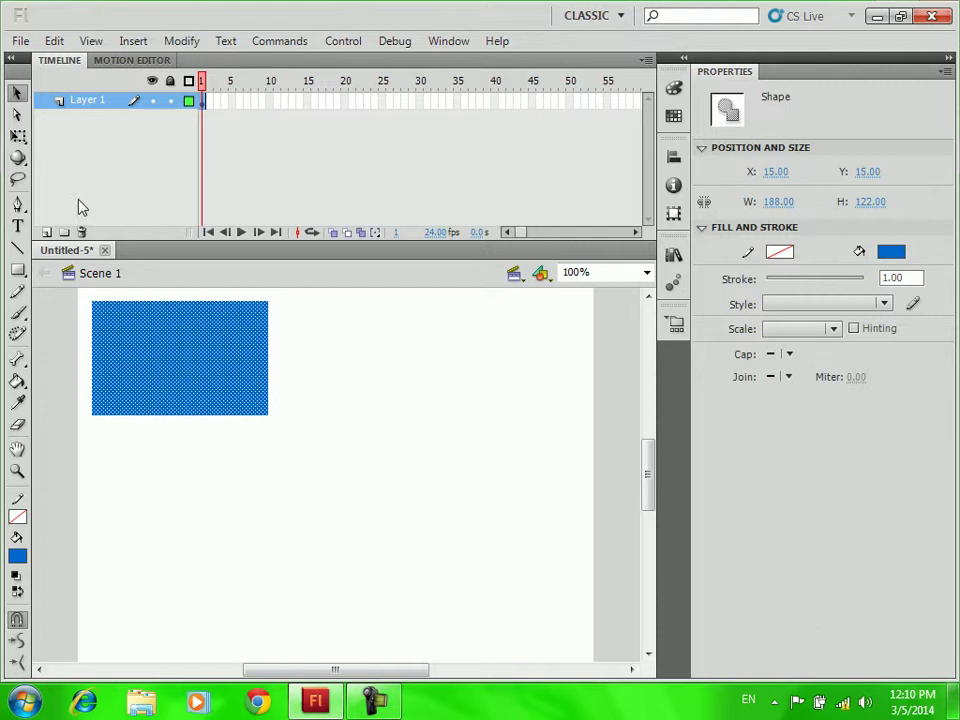
Shrink the blue rectangle with Free Transform to about 128 by 96 px, keeping its upper-left corner fixed.
{"action": "left_click", "coordinate": [17, 136]}
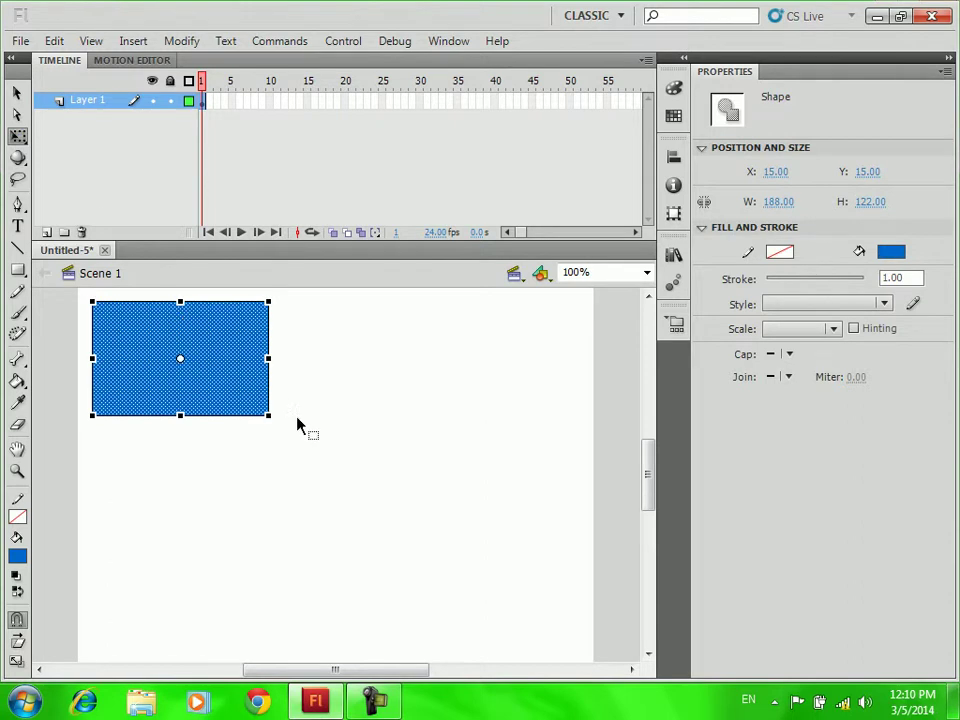
{"action": "left_click_drag", "start_coordinate": [268, 416], "coordinate": [212, 393]}
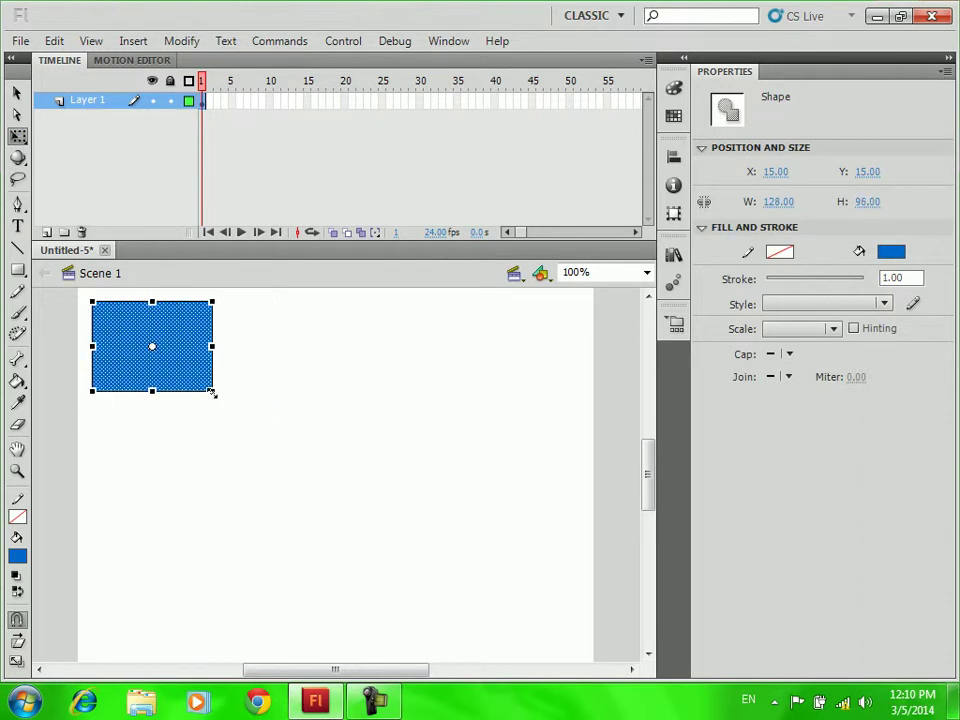
Insert a blank keyframe at frame 50 of Layer 1.
{"action": "left_click", "coordinate": [17, 92]}
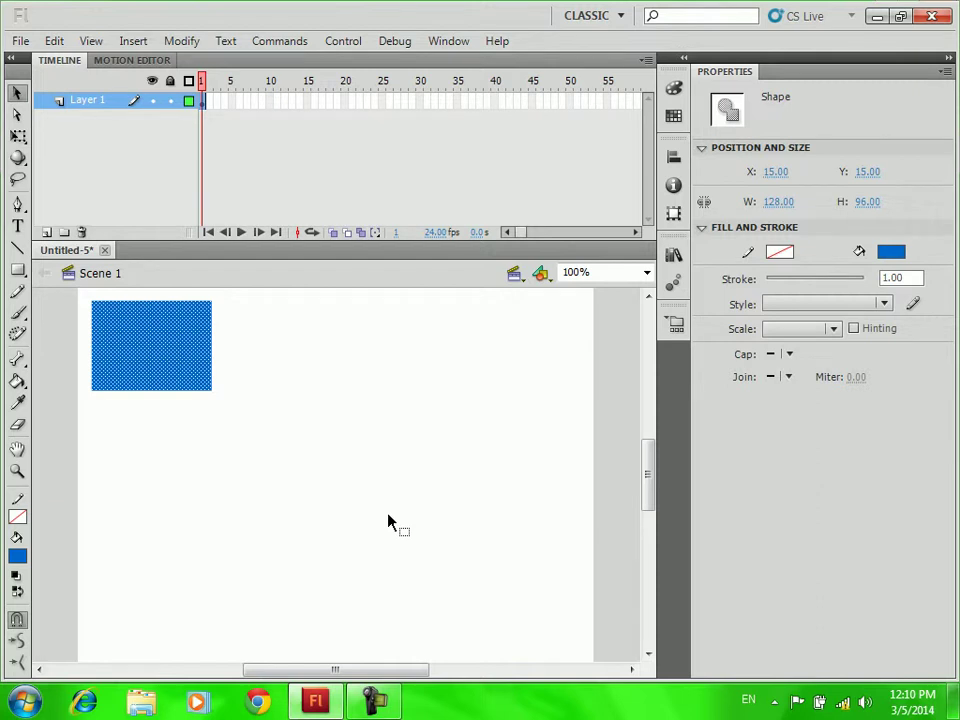
{"action": "left_click", "coordinate": [22, 271]}
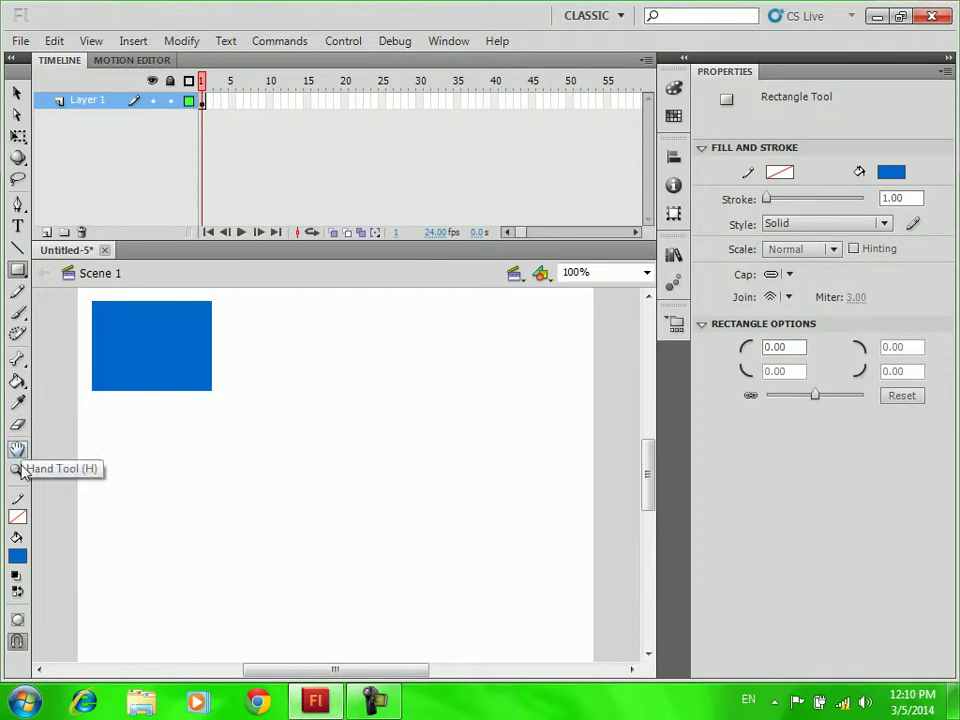
{"action": "left_click", "coordinate": [24, 282]}
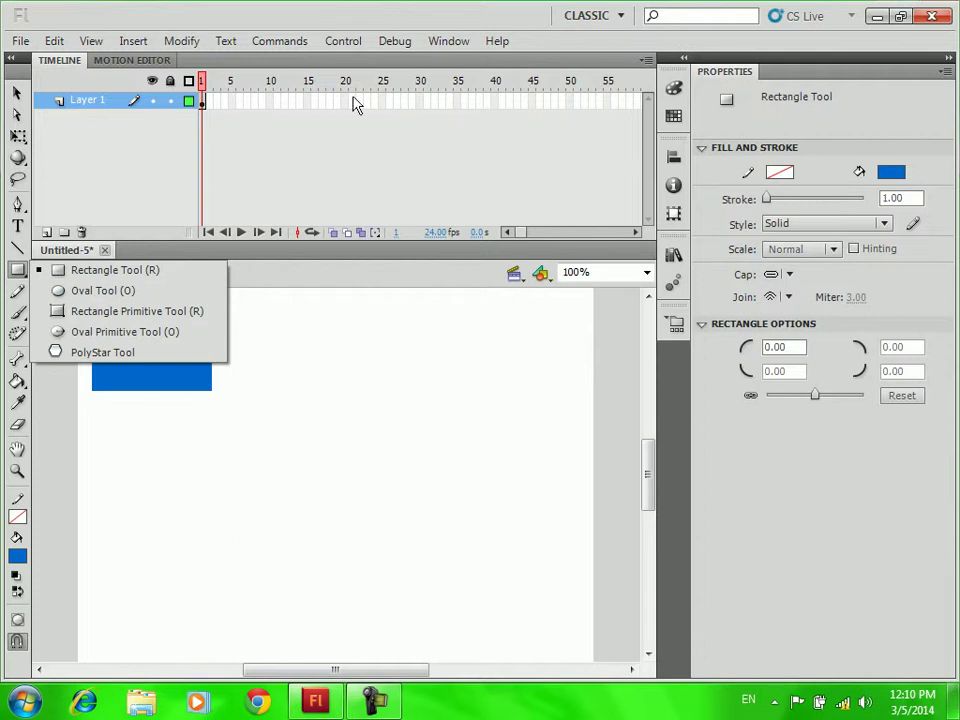
{"action": "left_click", "coordinate": [572, 101]}
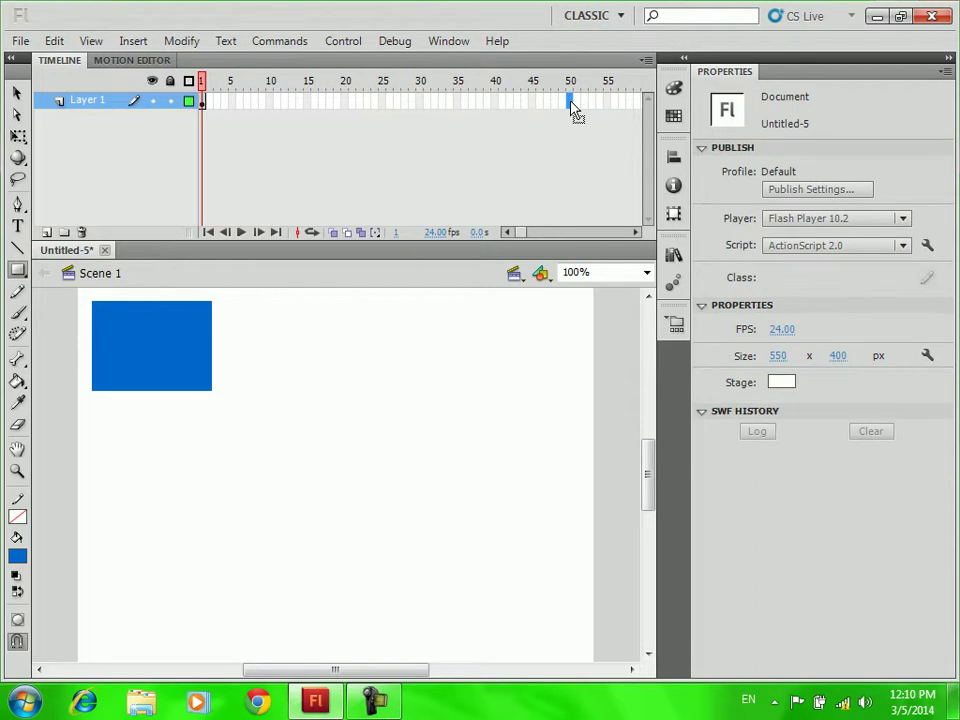
{"action": "right_click", "coordinate": [572, 103]}
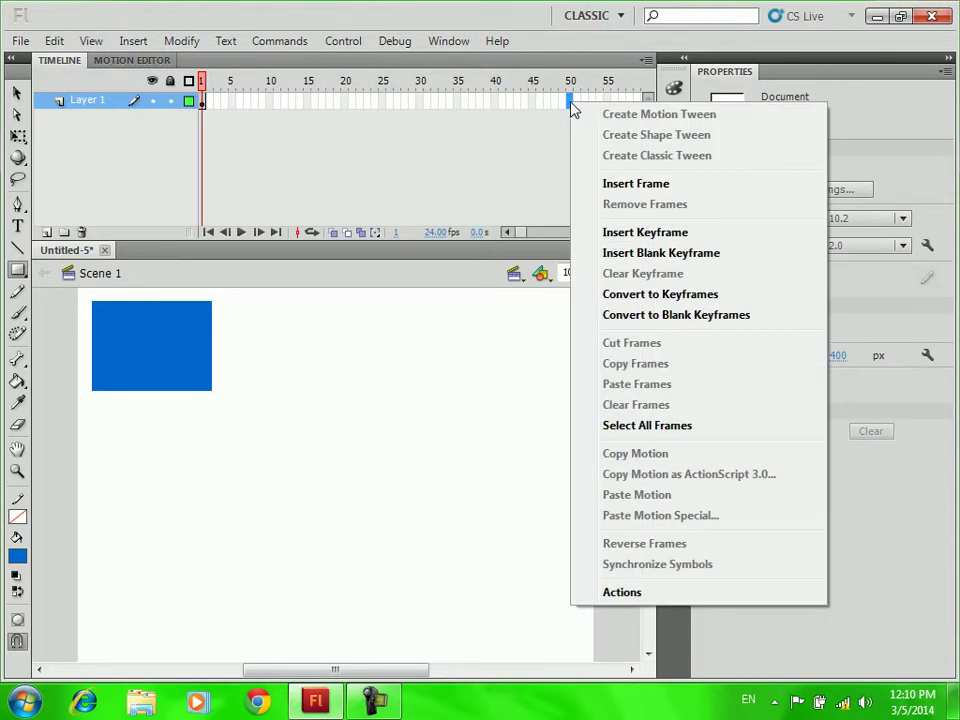
{"action": "left_click", "coordinate": [690, 253]}
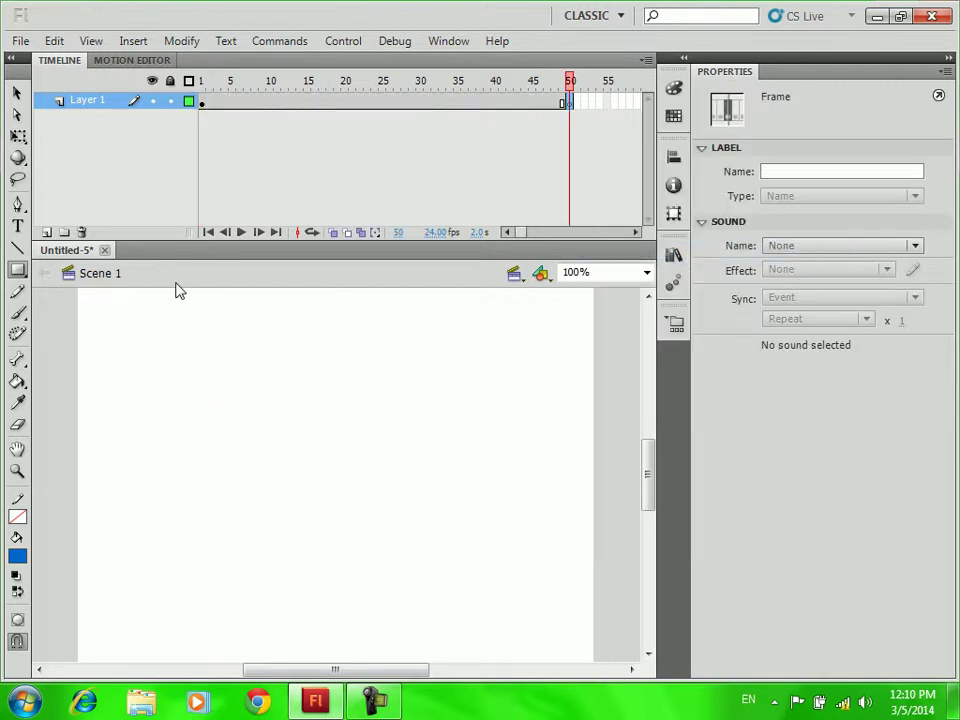
Draw a small blue circle near the middle of the stage in frame 50 with the Oval tool.
{"action": "left_click", "coordinate": [20, 270]}
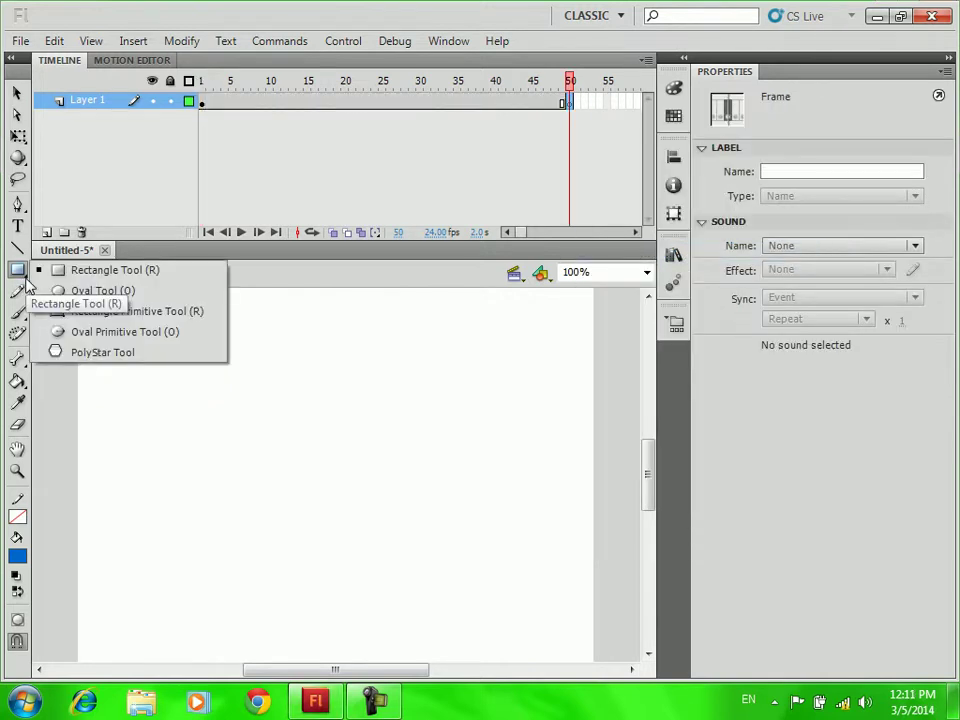
{"action": "left_click", "coordinate": [99, 290]}
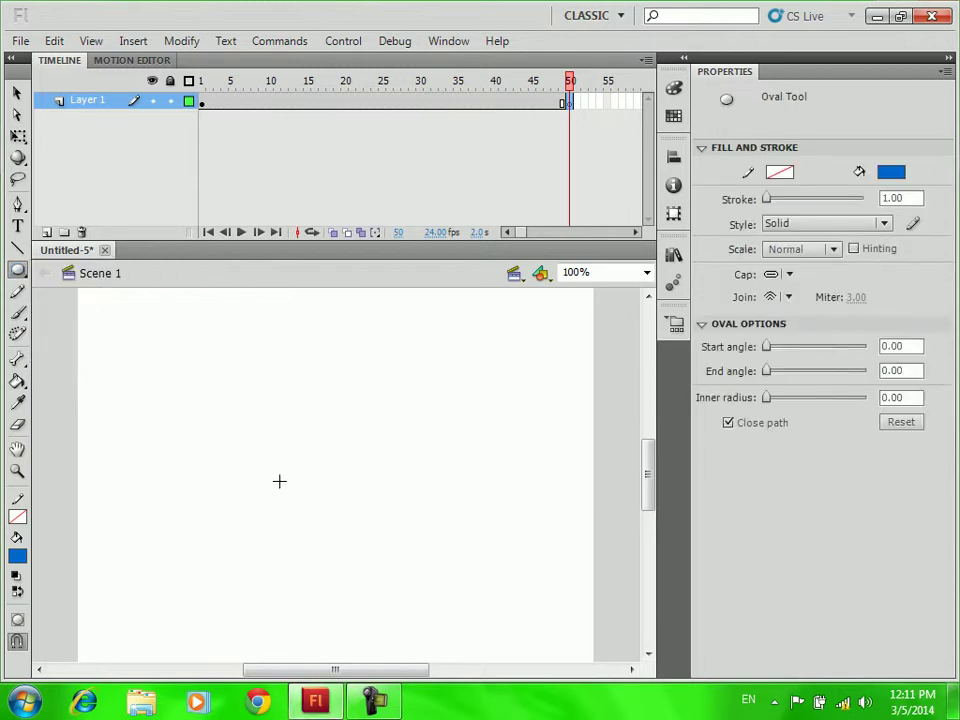
{"action": "left_click_drag", "start_coordinate": [281, 456], "coordinate": [316, 487]}
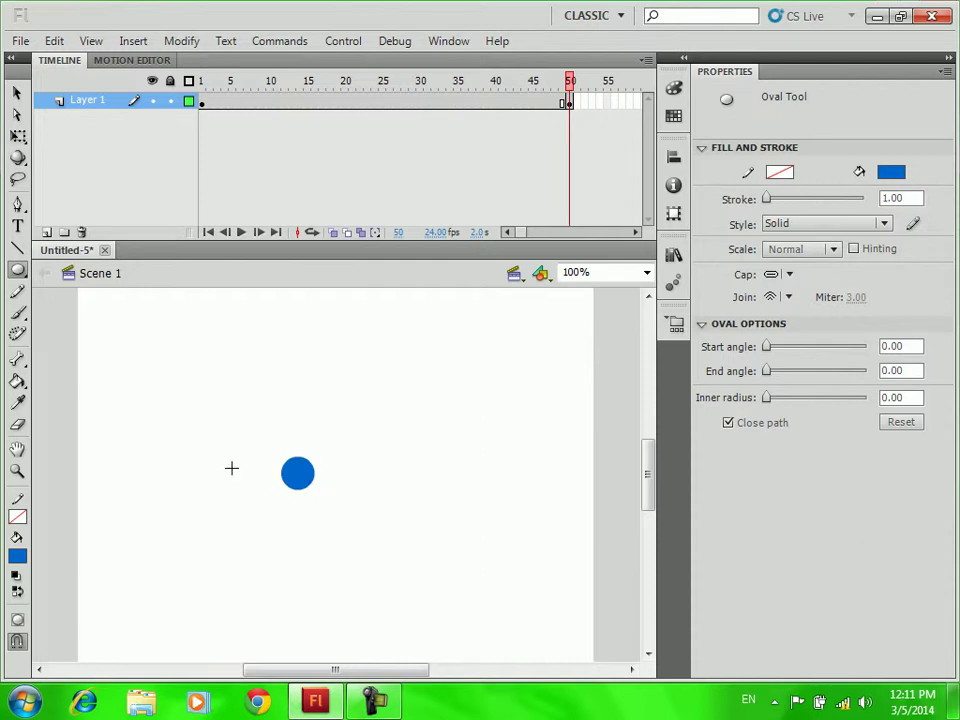
Set the fill to red, undo the blue circle, and draw a red circle about 45.5 px across at about X 217, Y 194.
{"action": "left_click", "coordinate": [889, 174]}
{"action": "left_click", "coordinate": [889, 176]}
{"action": "left_click", "coordinate": [891, 172]}
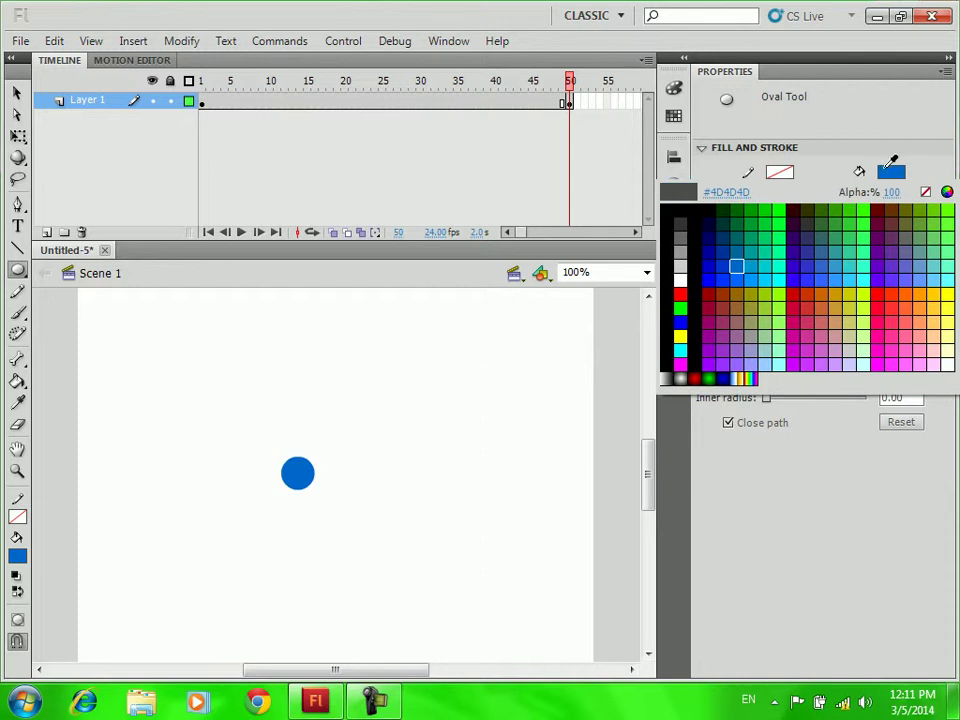
{"action": "left_click", "coordinate": [679, 297]}
{"action": "left_click", "coordinate": [680, 303]}
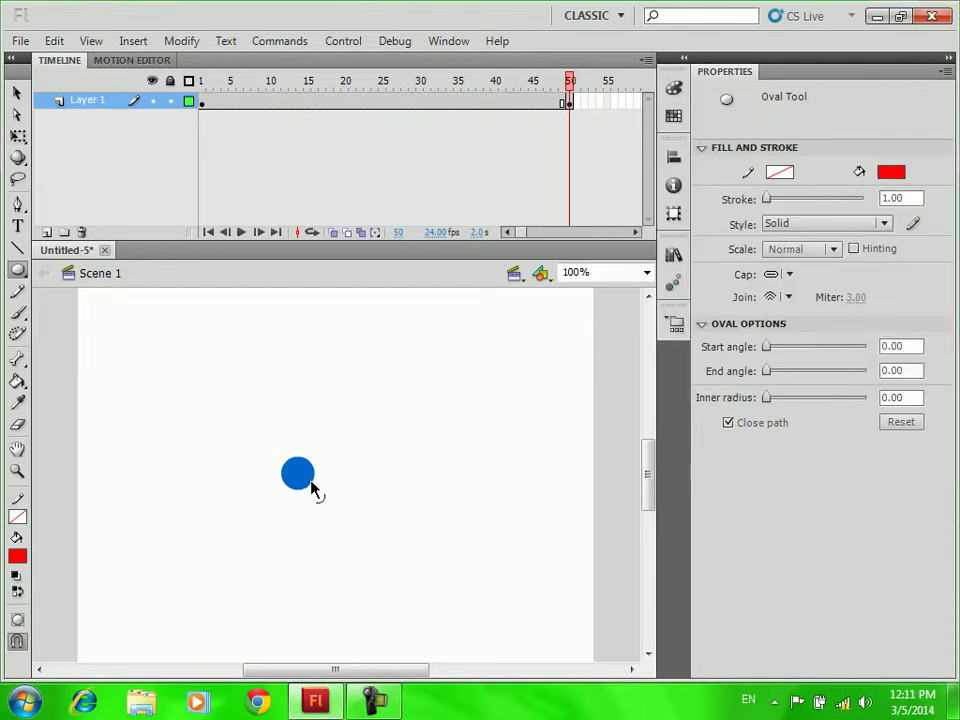
{"action": "key", "text": "ctrl+z"}
{"action": "left_click_drag", "start_coordinate": [281, 467], "coordinate": [325, 510]}
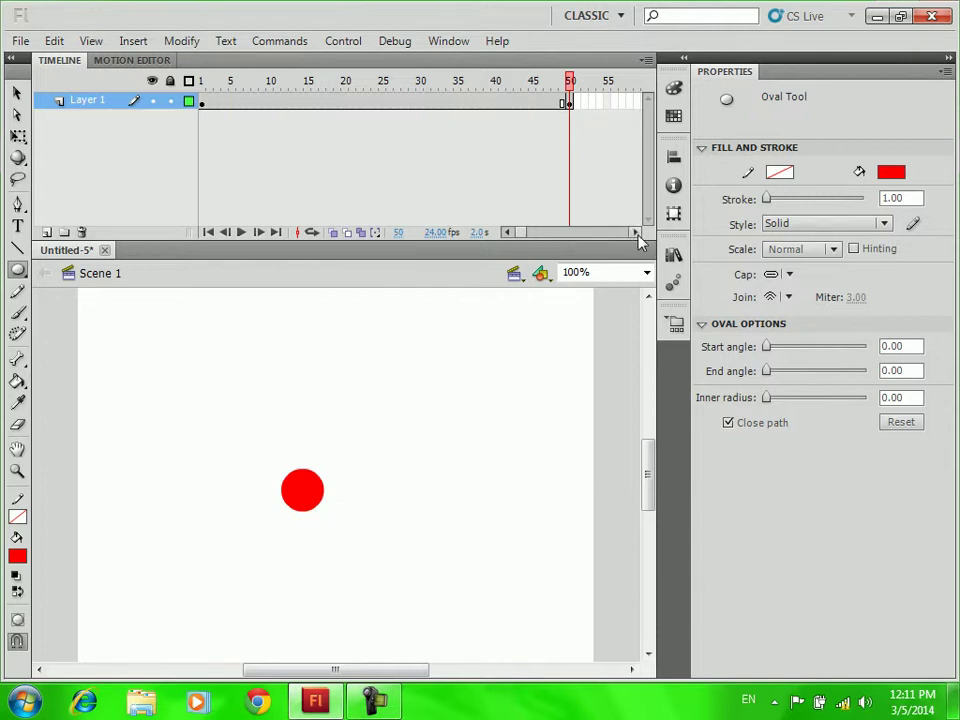
{"action": "left_click", "coordinate": [16, 92]}
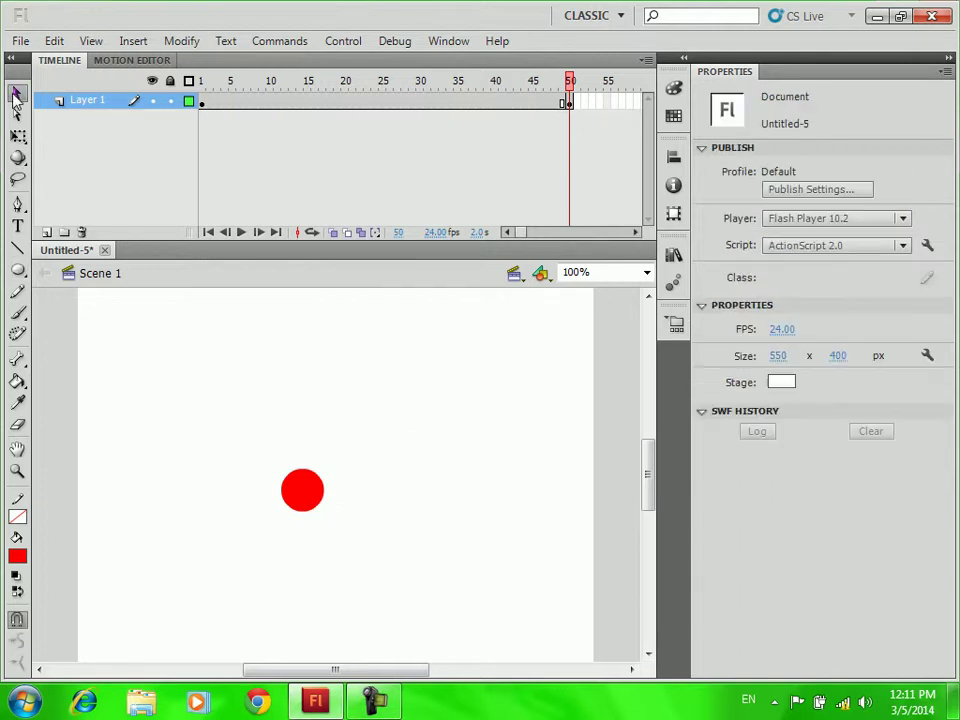
{"action": "left_click", "coordinate": [308, 497]}
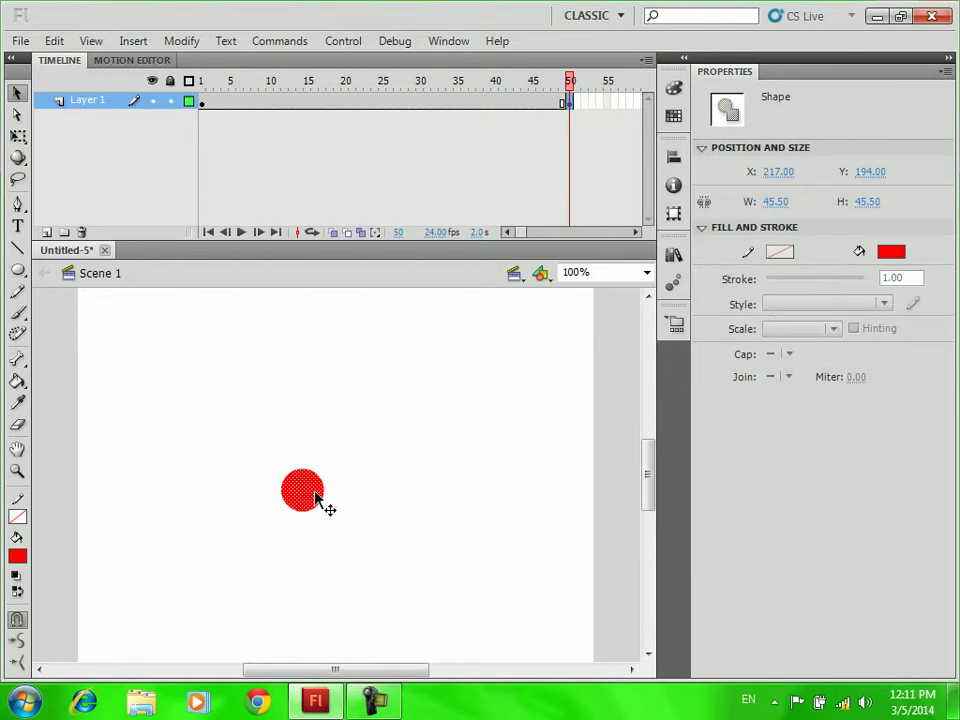
Insert a keyframe at frame 120 of Layer 1 that repeats the red circle.
{"action": "left_click_drag", "start_coordinate": [639, 237], "coordinate": [638, 237]}
{"action": "left_click", "coordinate": [600, 101]}
{"action": "right_click", "coordinate": [600, 101]}
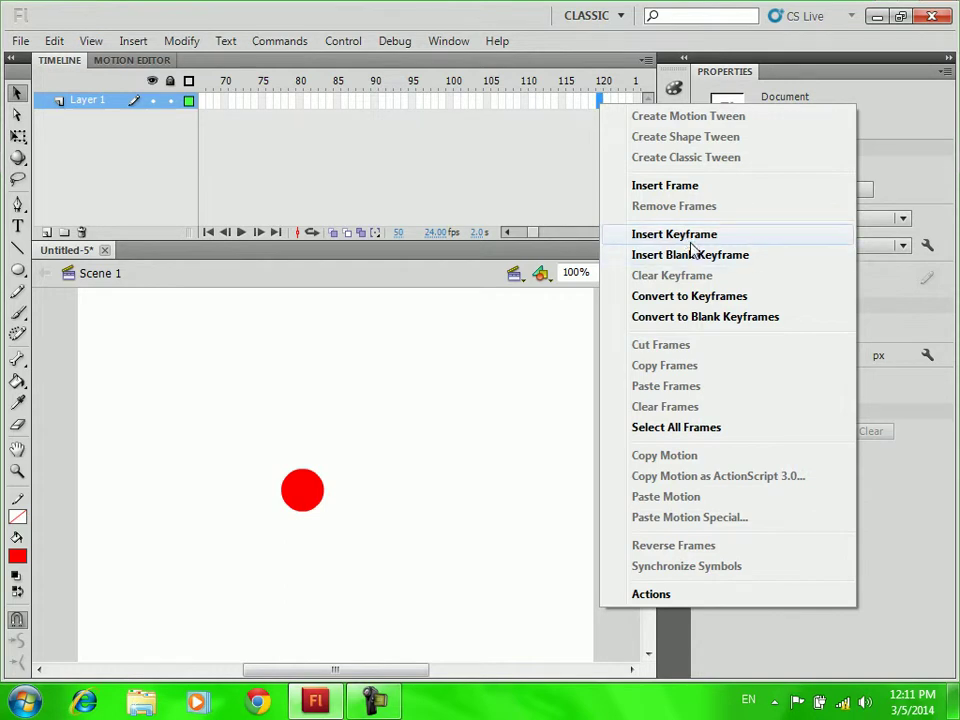
{"action": "left_click", "coordinate": [695, 236]}
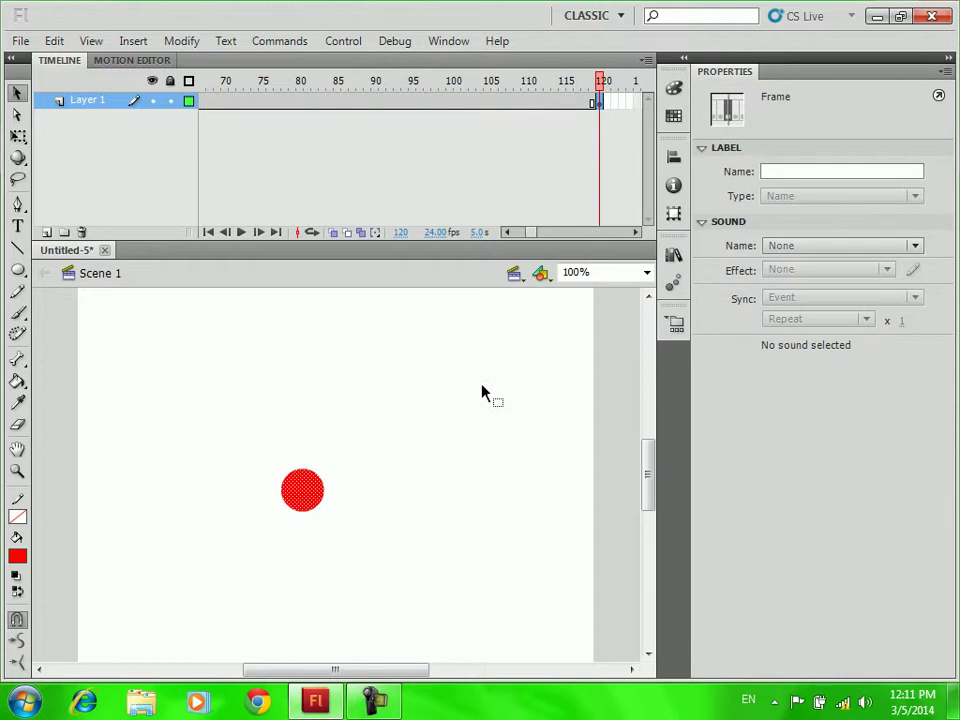
Select the red circle in frame 120 with the Free Transform tool.
{"action": "left_click", "coordinate": [313, 489]}
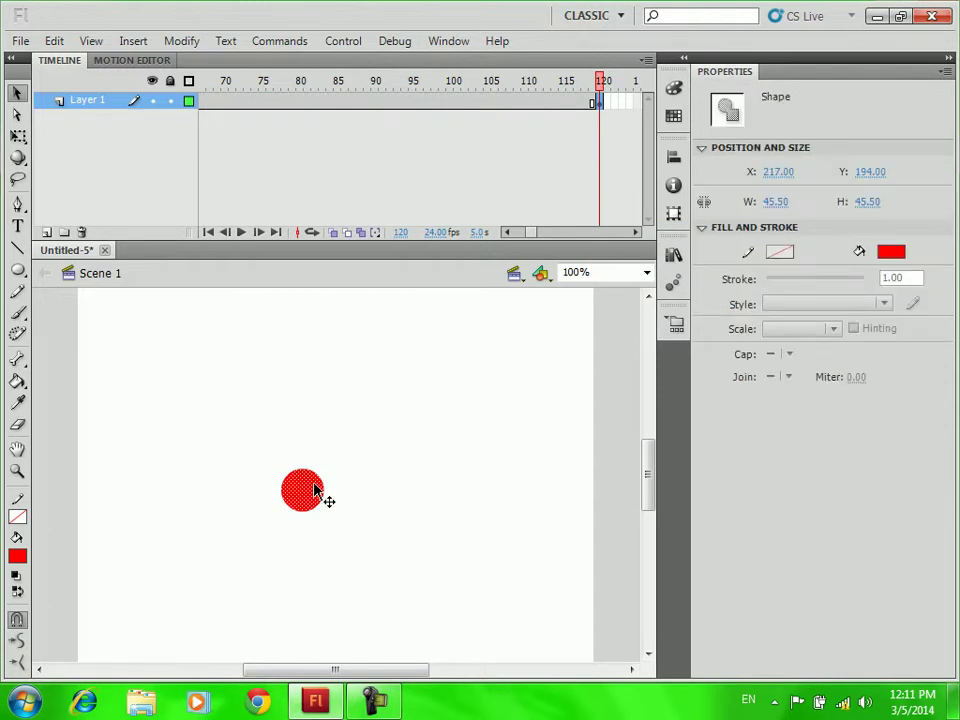
{"action": "key", "text": "ctrl+t"}
{"action": "key", "text": "ctrl+t"}
{"action": "left_click", "coordinate": [17, 136]}
{"action": "left_click", "coordinate": [302, 490]}
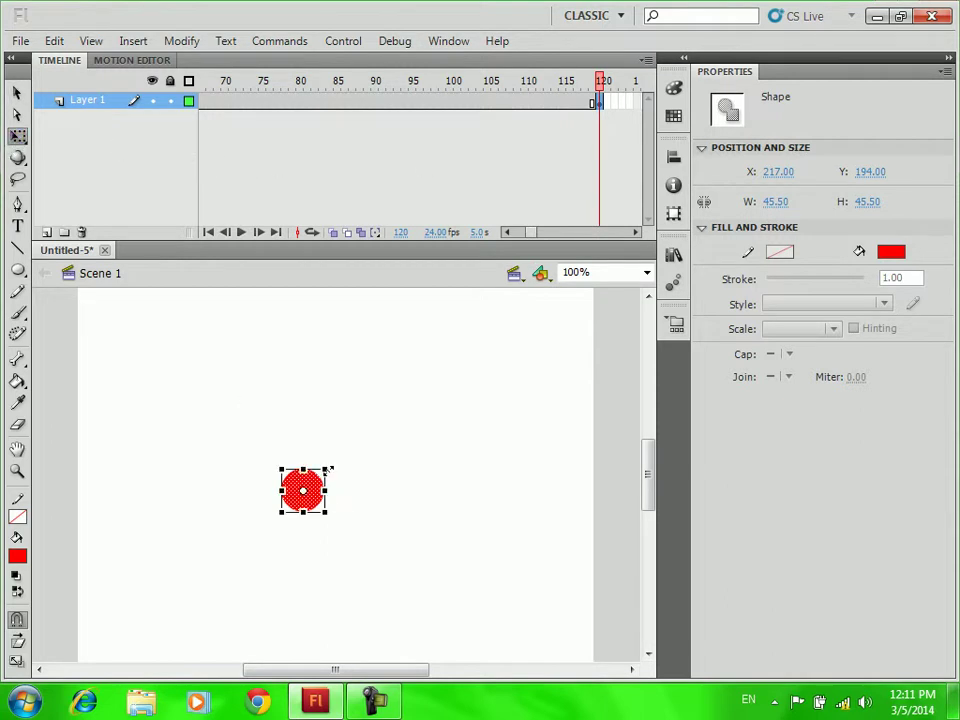
Try enlarging the circle from one corner to about 212 by 214 px, and undo both resizes.
{"action": "left_click_drag", "start_coordinate": [326, 468], "coordinate": [482, 412]}
{"action": "left_click_drag", "start_coordinate": [379, 414], "coordinate": [380, 311]}
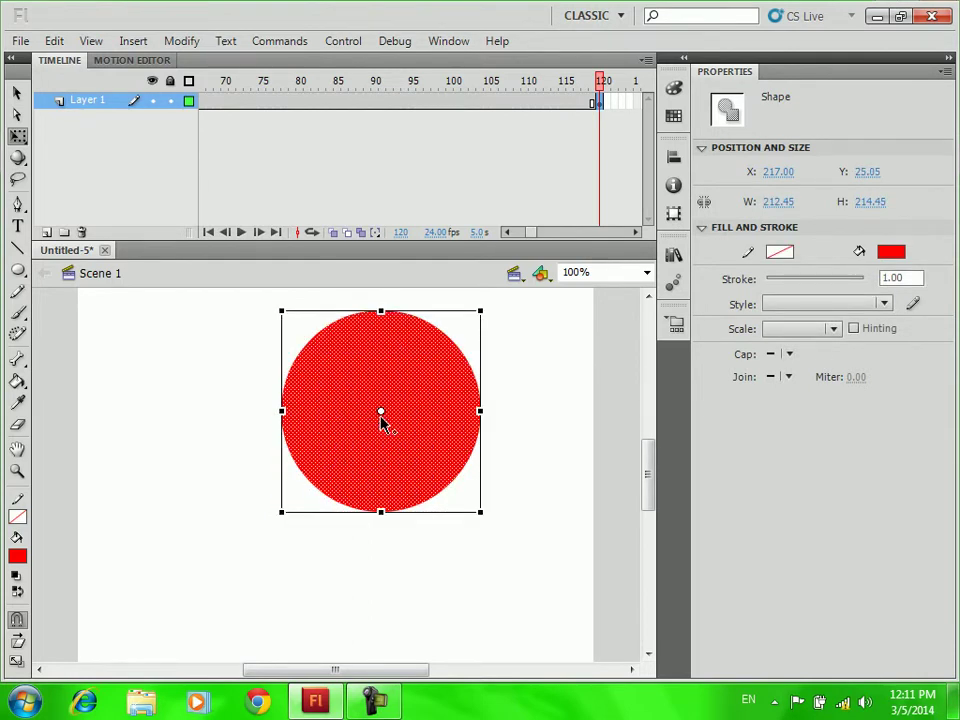
{"action": "key", "text": "ctrl+z"}
{"action": "key", "text": "ctrl+z"}
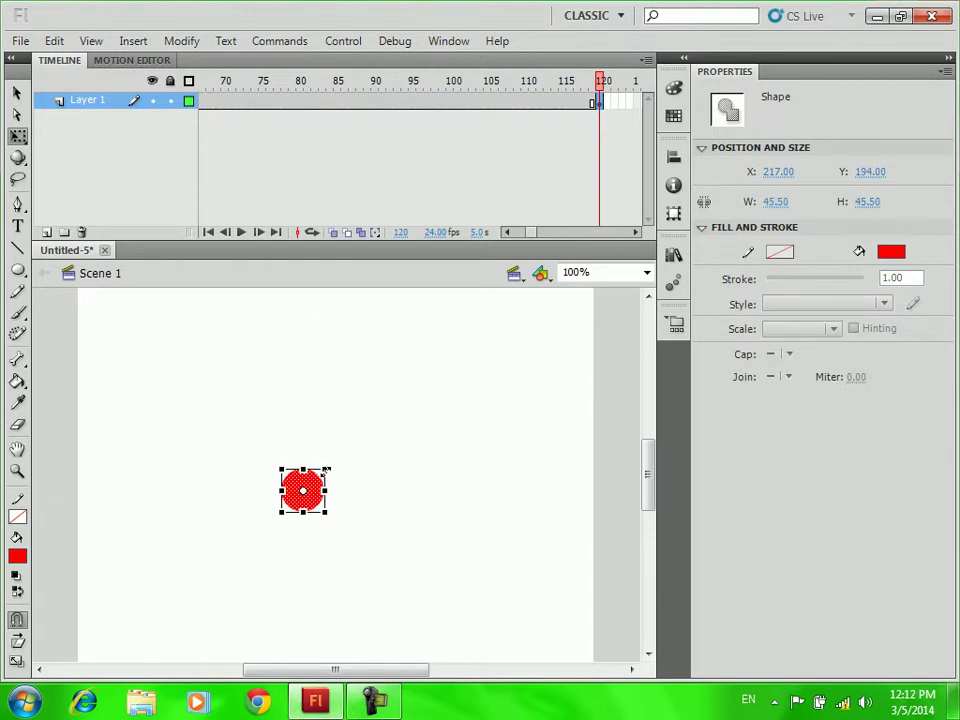
Enlarge the red circle in frame 120 evenly around its center to about 359.5 px across, and reselect it.
{"action": "left_click_drag", "start_coordinate": [325, 470], "coordinate": [575, 326]}
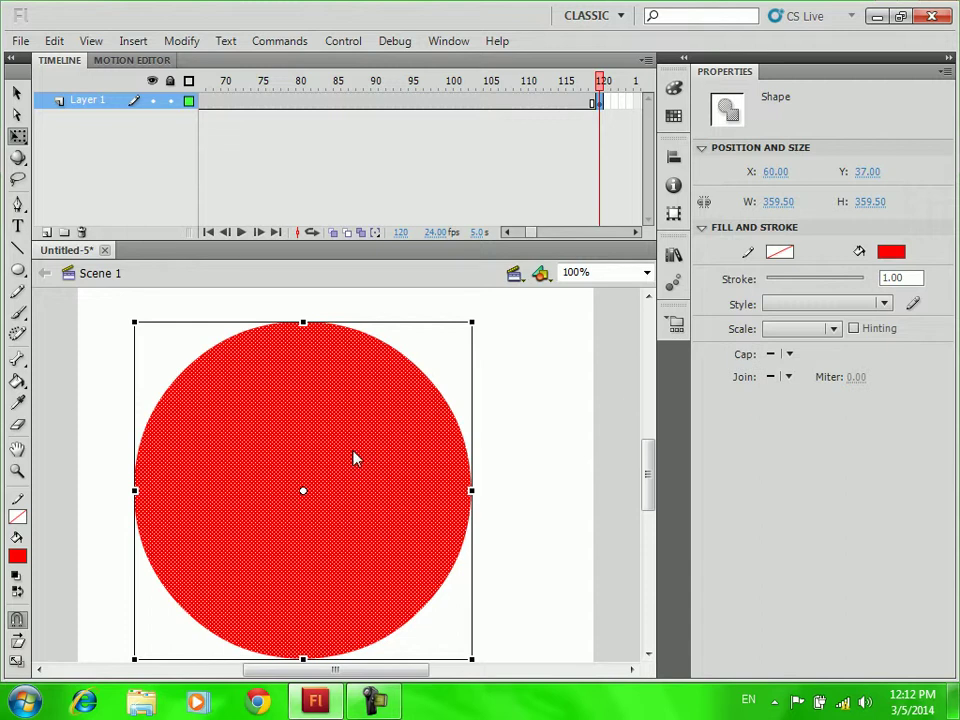
{"action": "key", "text": "Return"}
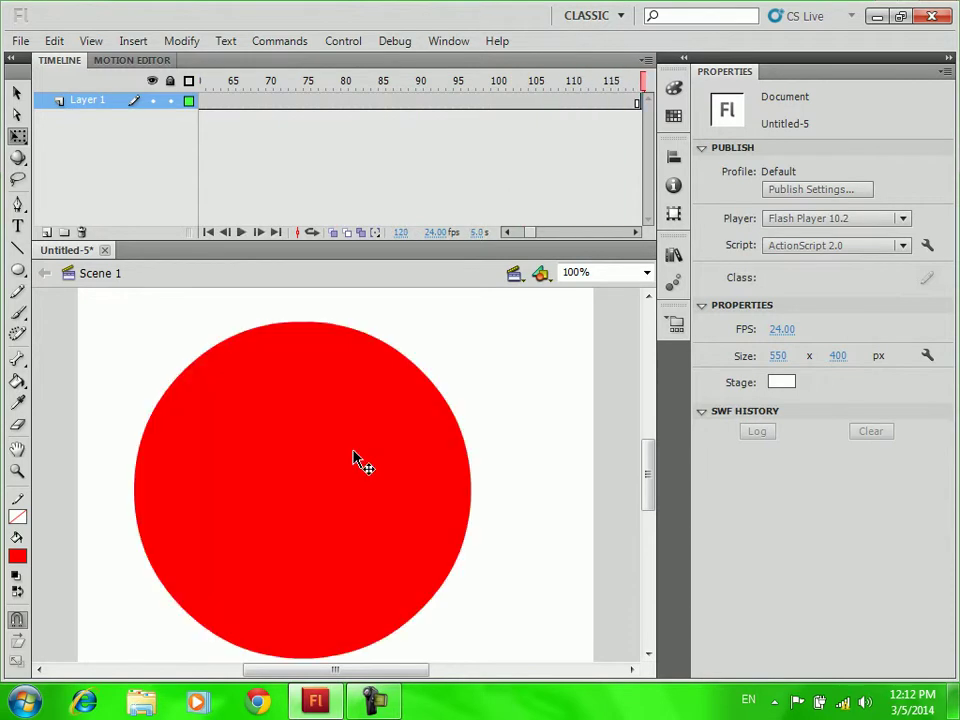
{"action": "left_click", "coordinate": [354, 458]}
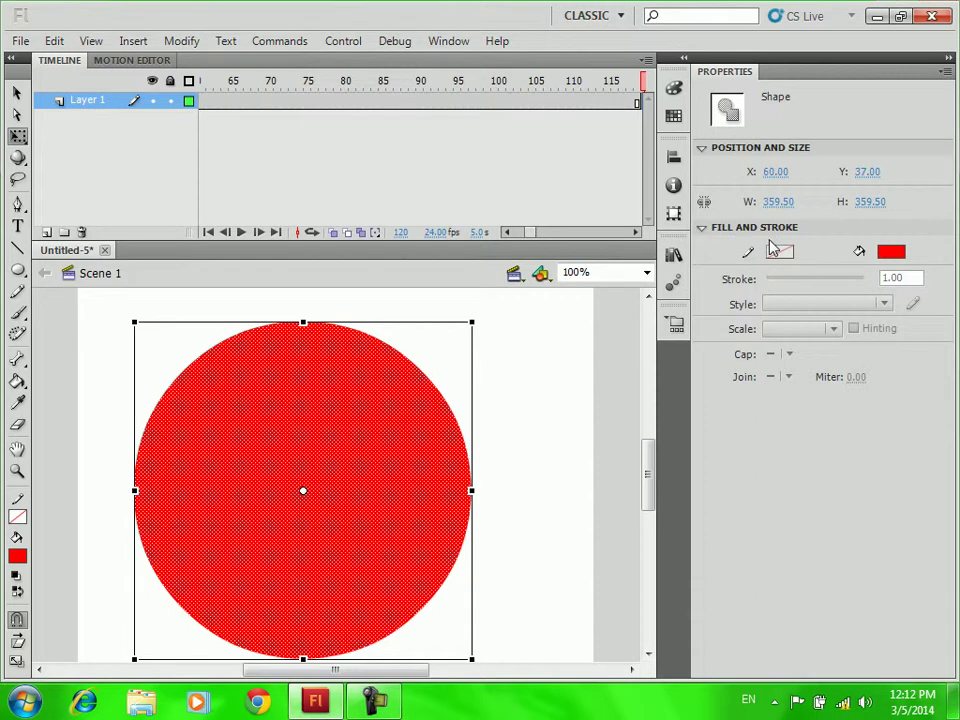
Test the movie without tweens and close the preview.
{"action": "key", "text": "ctrl+Return"}
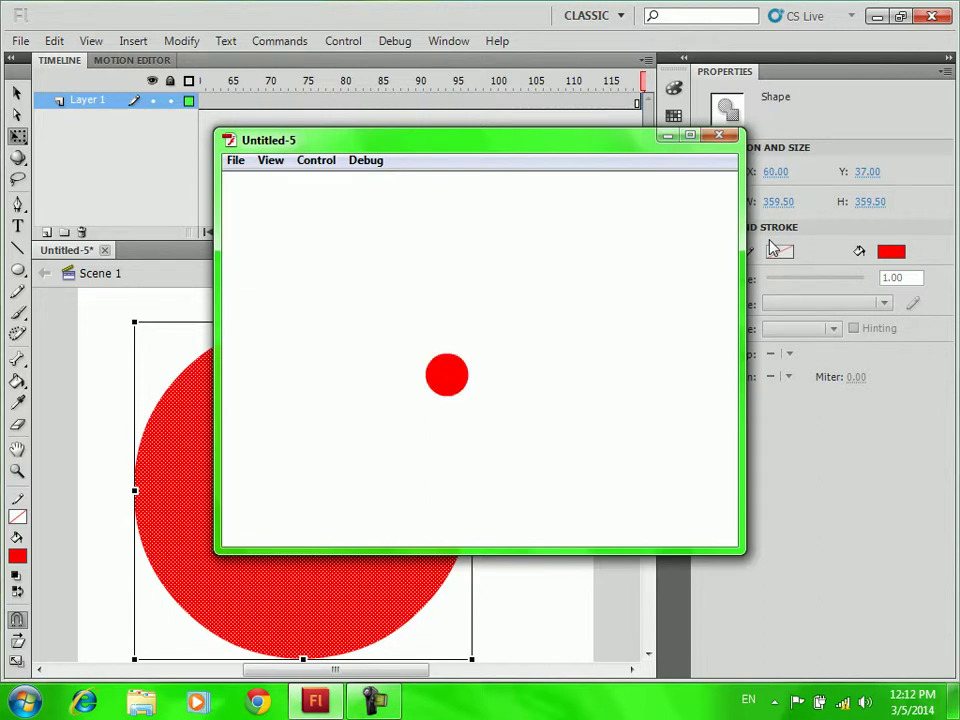
{"action": "left_click", "coordinate": [719, 134]}
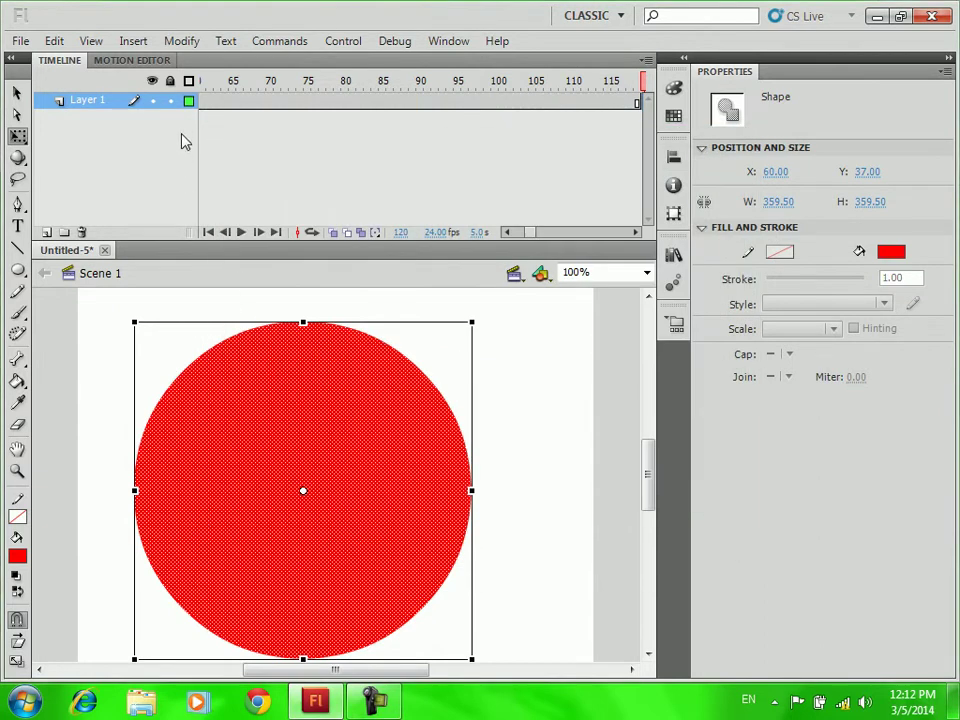
Create a shape tween between the blue rectangle at frame 1 and the red circle at frame 50.
{"action": "left_click", "coordinate": [505, 233]}
{"action": "left_click", "coordinate": [505, 233]}
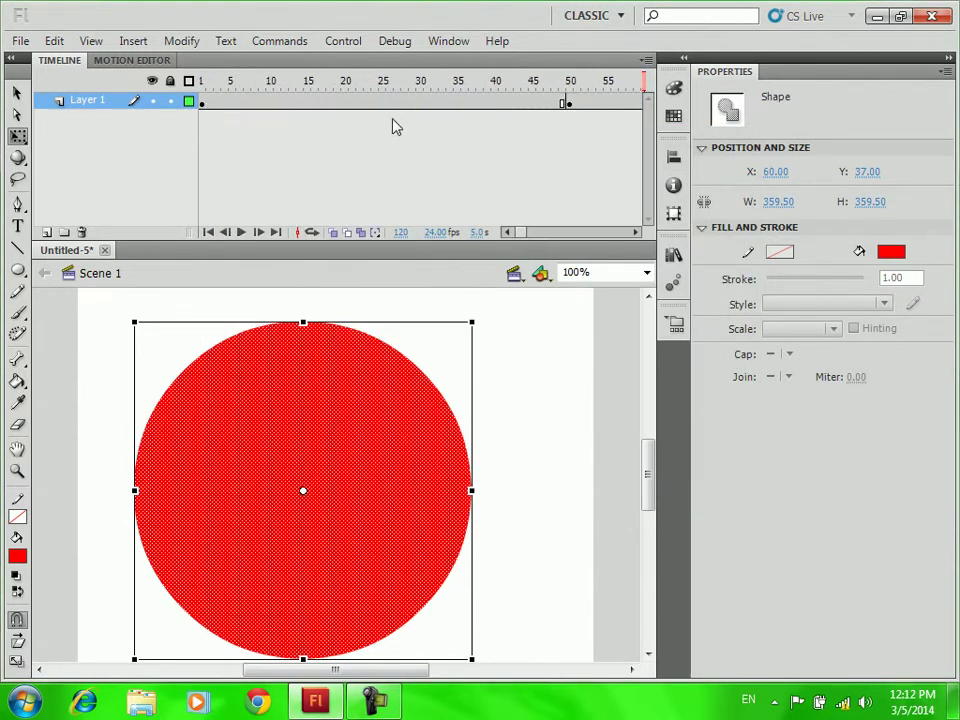
{"action": "left_click", "coordinate": [359, 102]}
{"action": "right_click", "coordinate": [359, 102]}
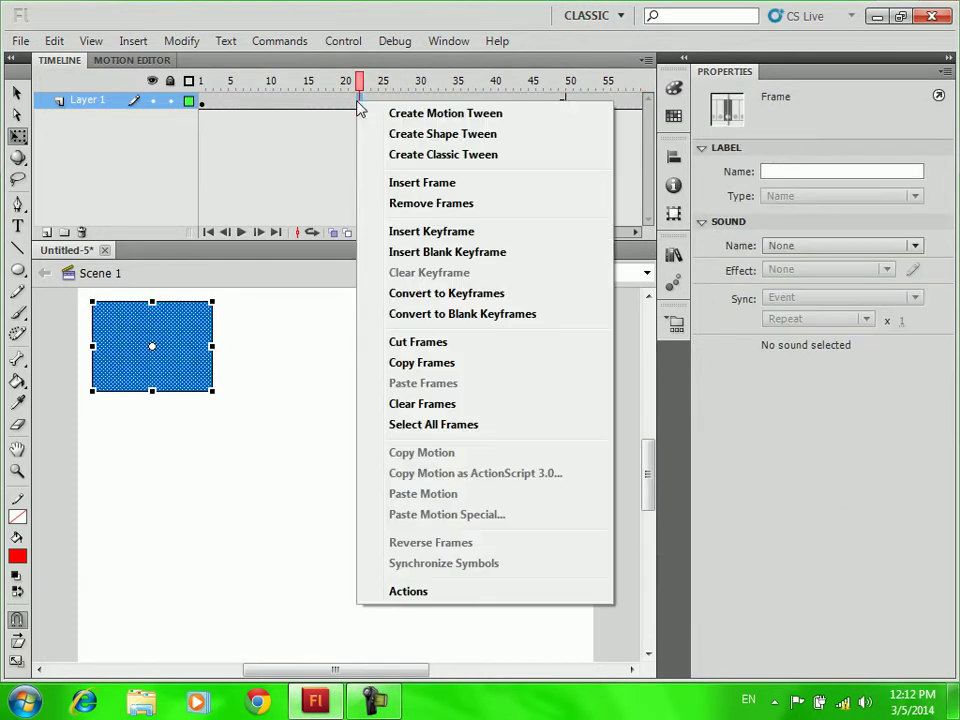
{"action": "left_click", "coordinate": [437, 141]}
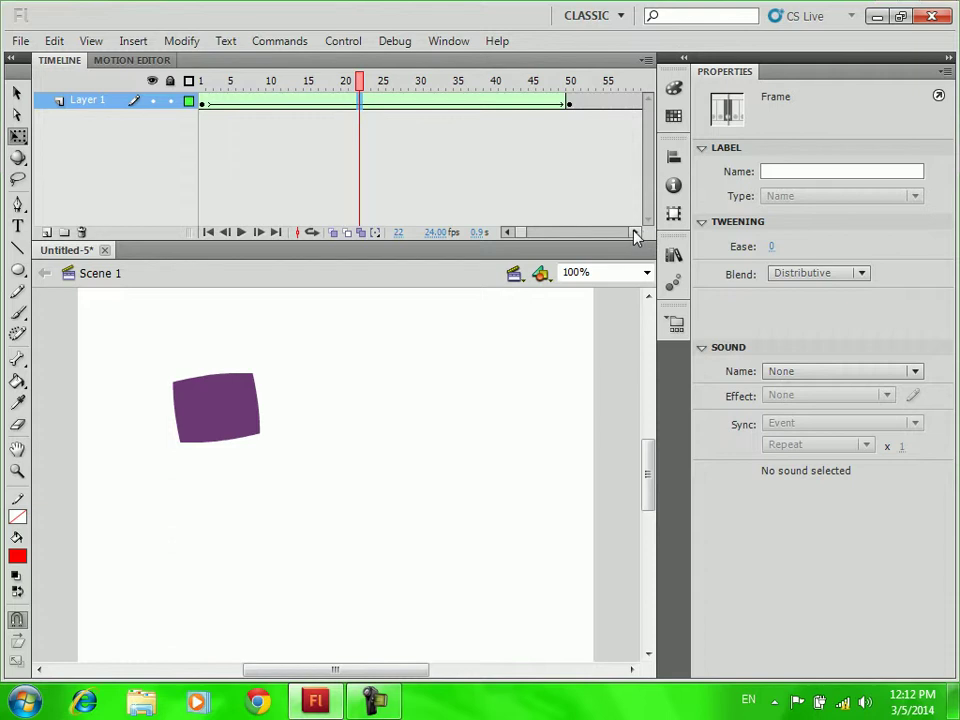
Create a shape tween between the small circle at frame 50 and the large circle at frame 120.
{"action": "left_click_drag", "start_coordinate": [635, 236], "coordinate": [635, 236]}
{"action": "left_click", "coordinate": [360, 102]}
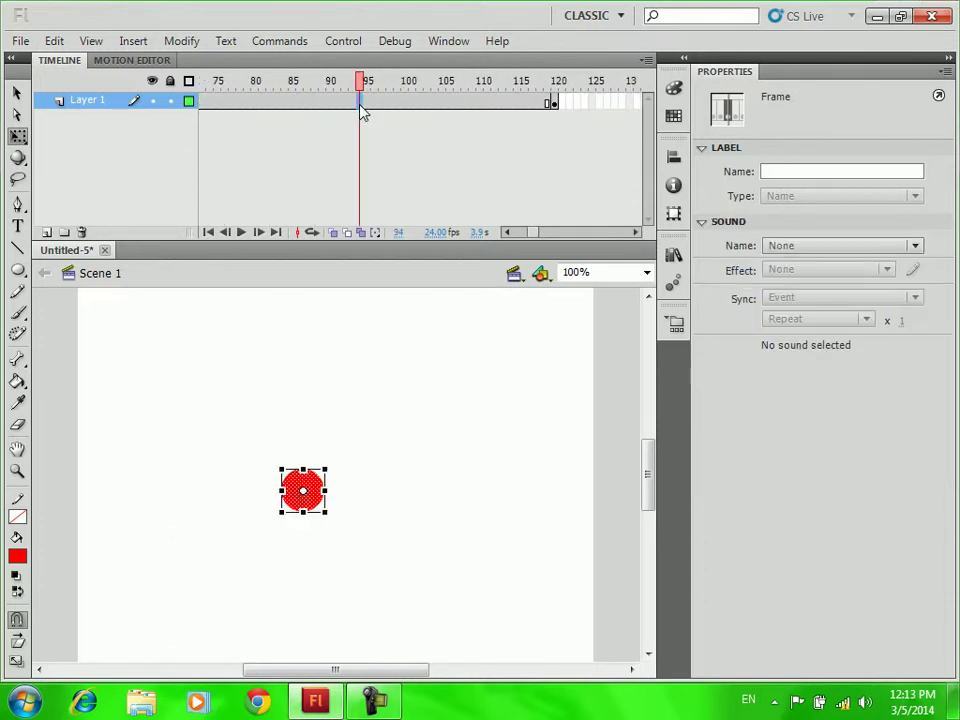
{"action": "right_click", "coordinate": [360, 102]}
{"action": "left_click", "coordinate": [463, 146]}
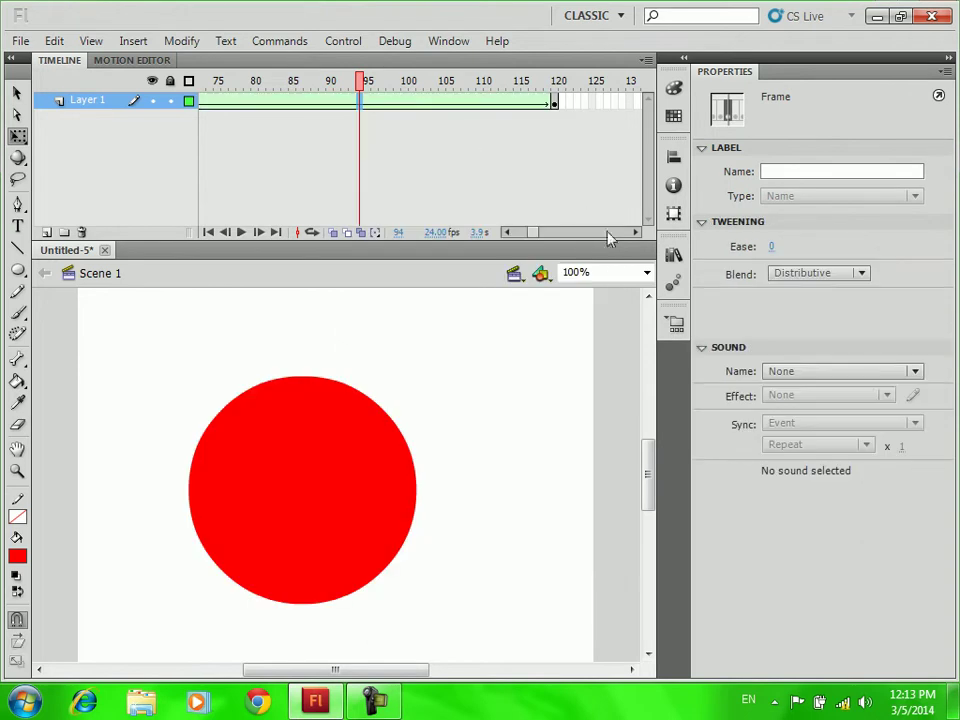
Insert a keyframe at frame 175 to hold the large red circle.
{"action": "left_click_drag", "start_coordinate": [639, 232], "coordinate": [638, 229]}
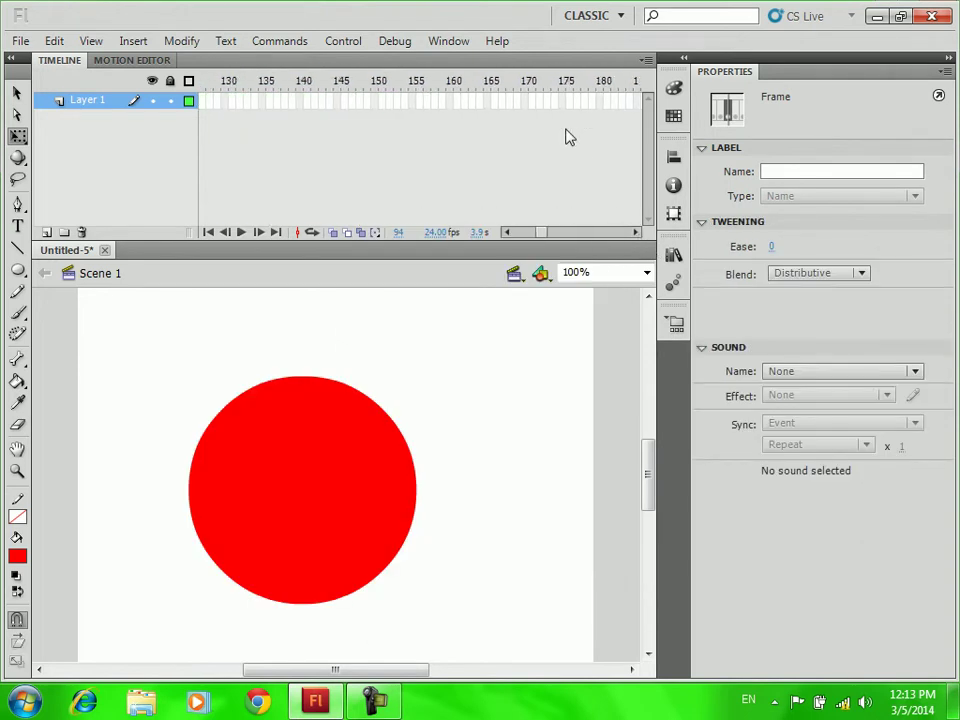
{"action": "left_click", "coordinate": [561, 102]}
{"action": "right_click", "coordinate": [561, 102]}
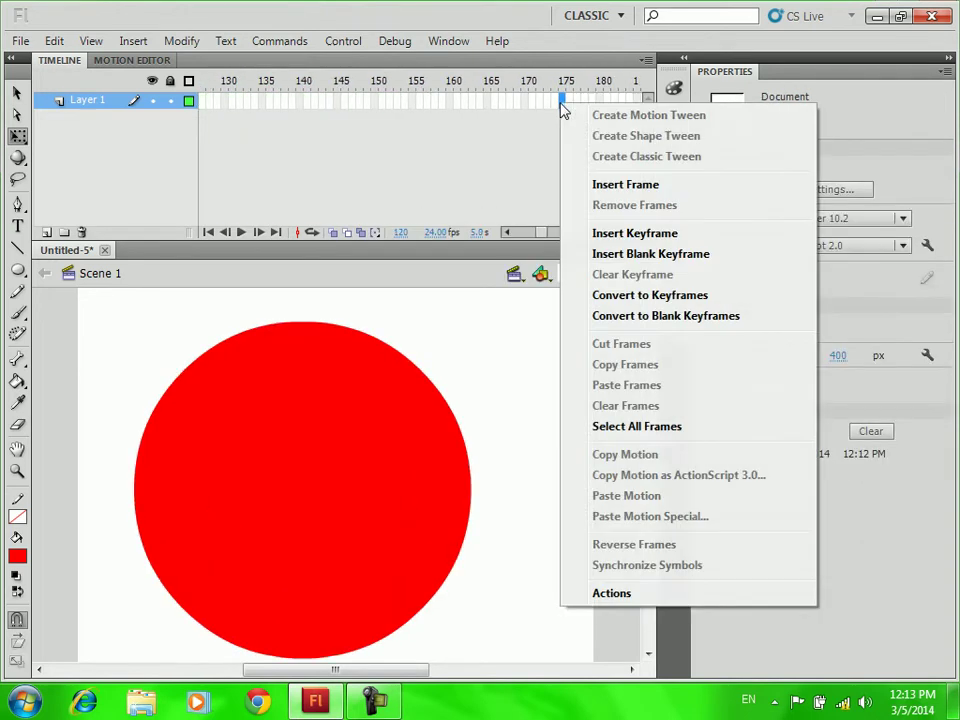
{"action": "left_click", "coordinate": [677, 236]}
Test the tweened movie in a maximized preview window, then close the preview.
{"action": "key", "text": "ctrl+Return"}
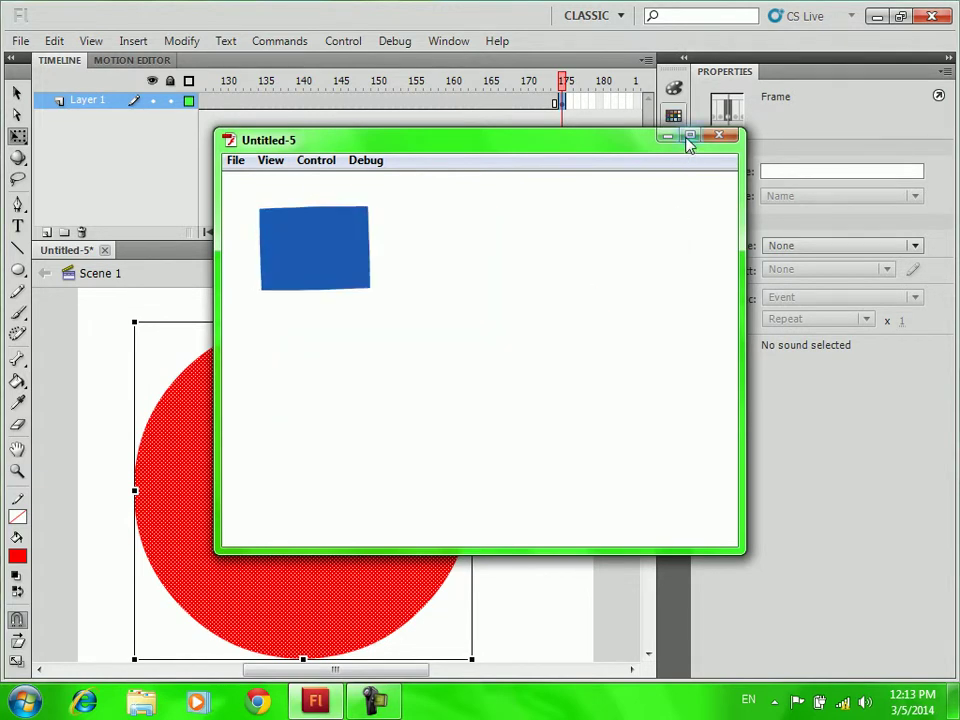
{"action": "left_click", "coordinate": [689, 135]}
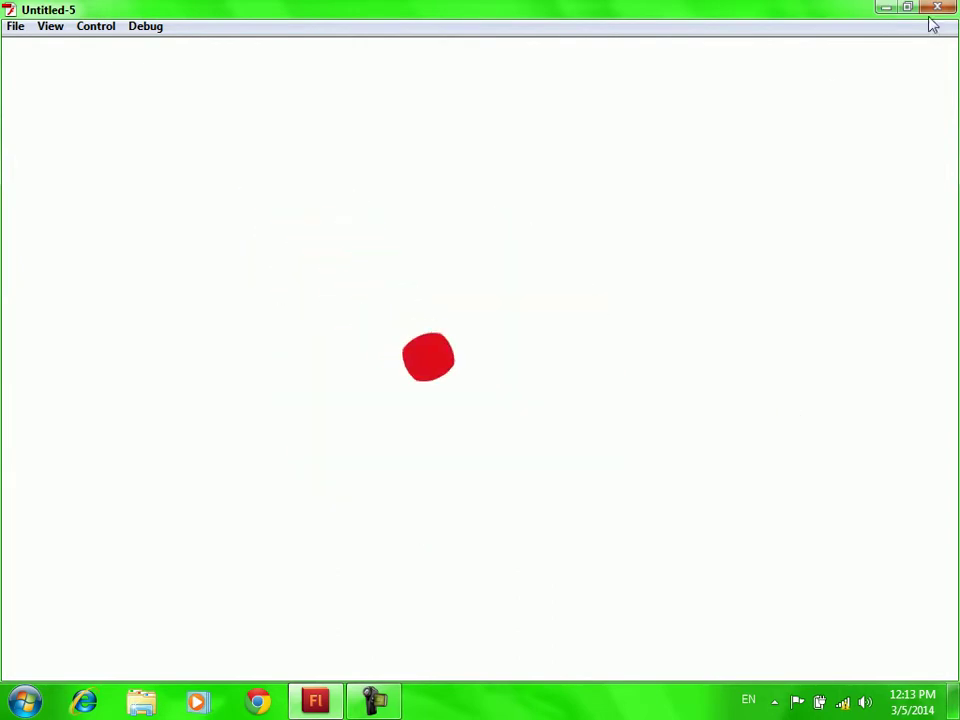
{"action": "left_click", "coordinate": [939, 8]}
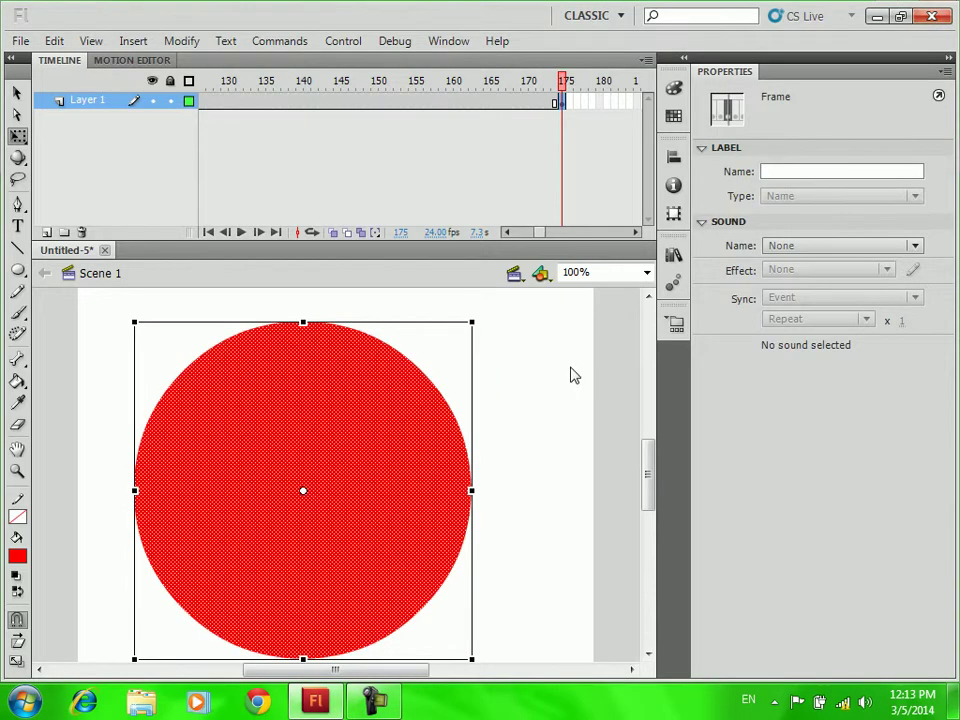
Close the circle document, saving it to the Desktop as Shape Animation in Flash CS5.5 Document format.
{"action": "left_click", "coordinate": [573, 375]}
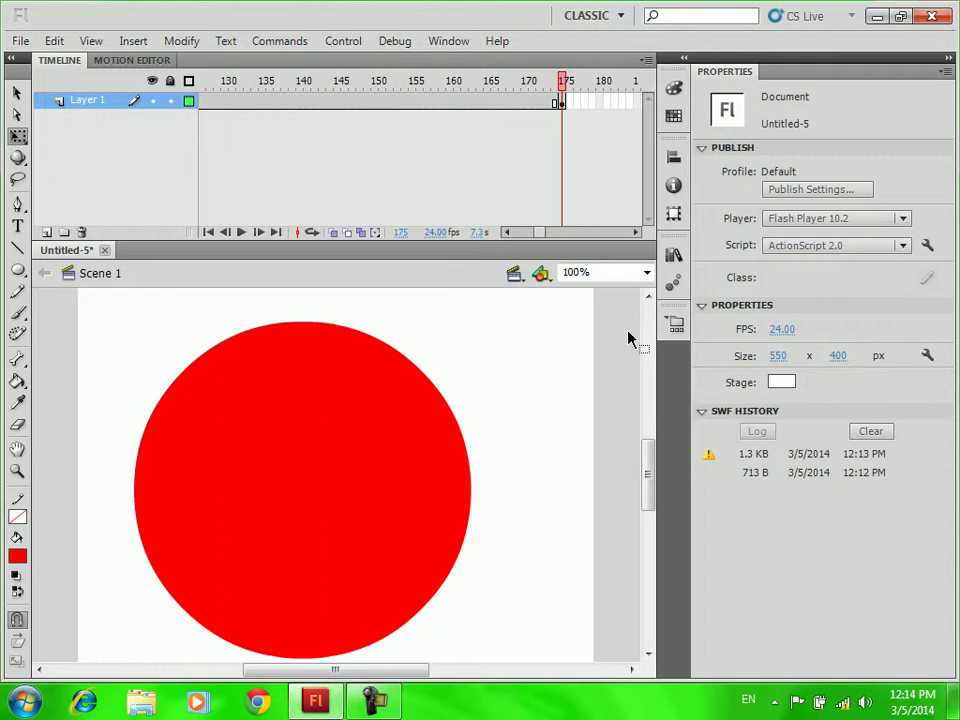
{"action": "key", "text": "ctrl+w"}
{"action": "left_click", "coordinate": [380, 372]}
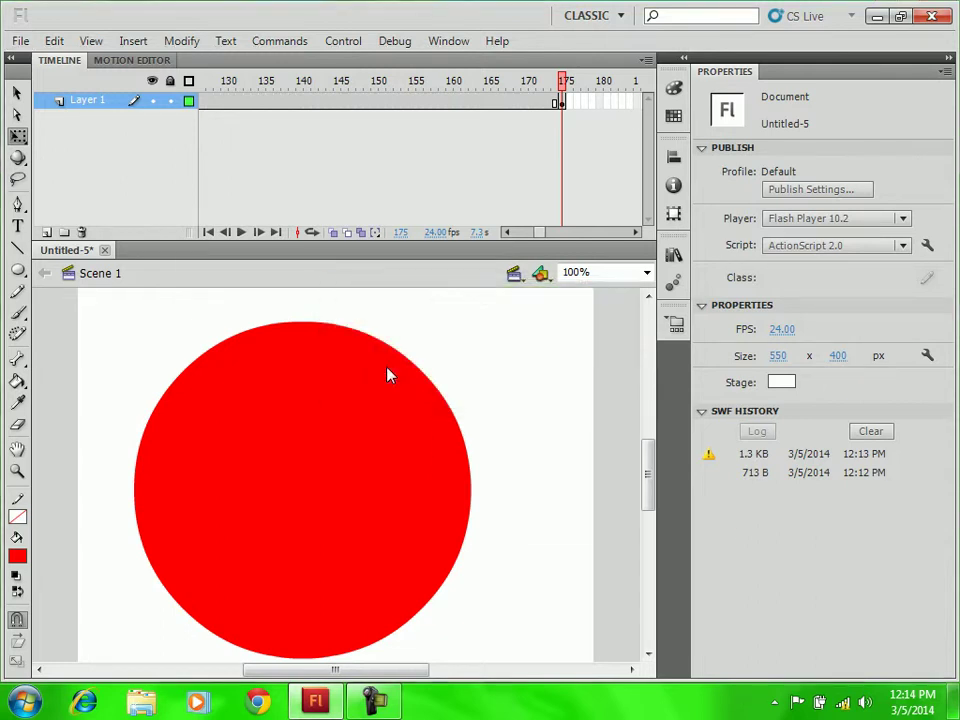
{"action": "left_click", "coordinate": [248, 230]}
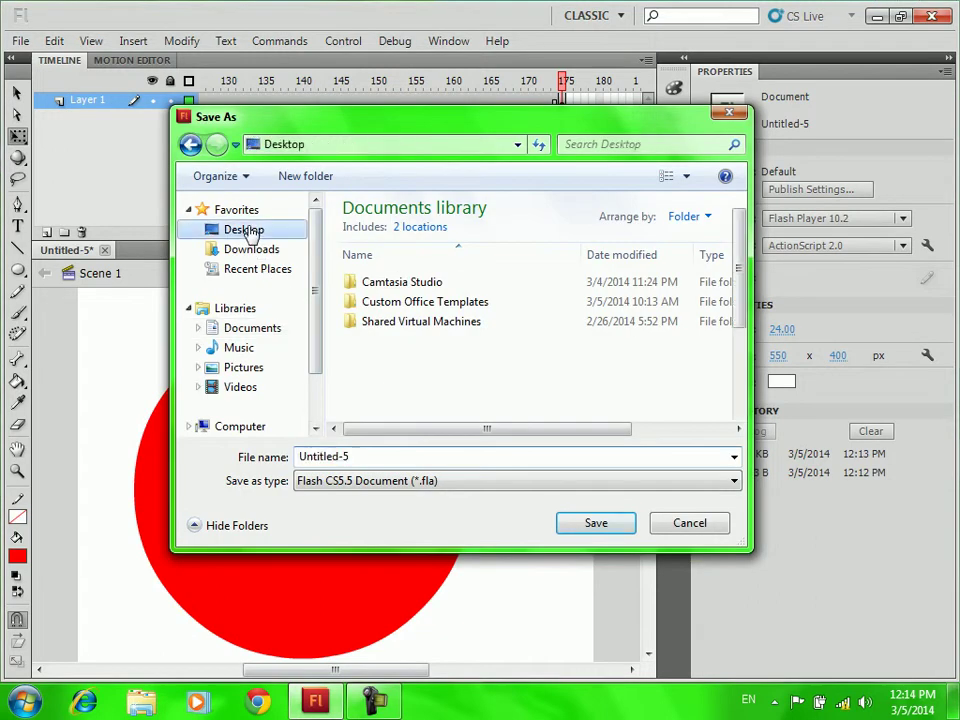
{"action": "left_click", "coordinate": [411, 456]}
{"action": "left_click", "coordinate": [446, 482]}
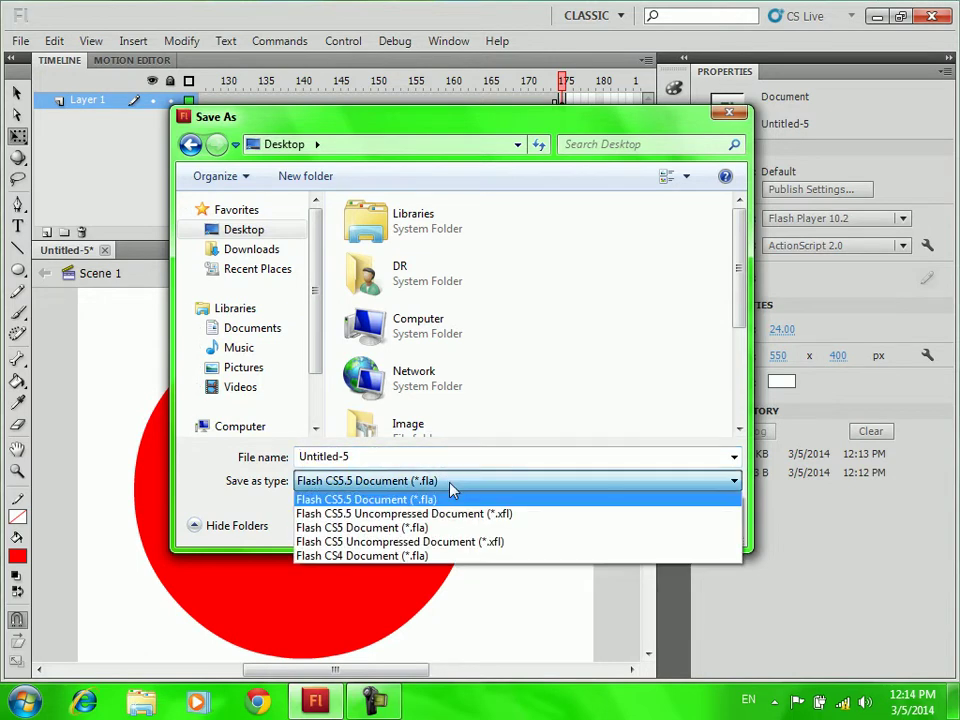
{"action": "left_click", "coordinate": [444, 488]}
{"action": "left_click", "coordinate": [420, 458]}
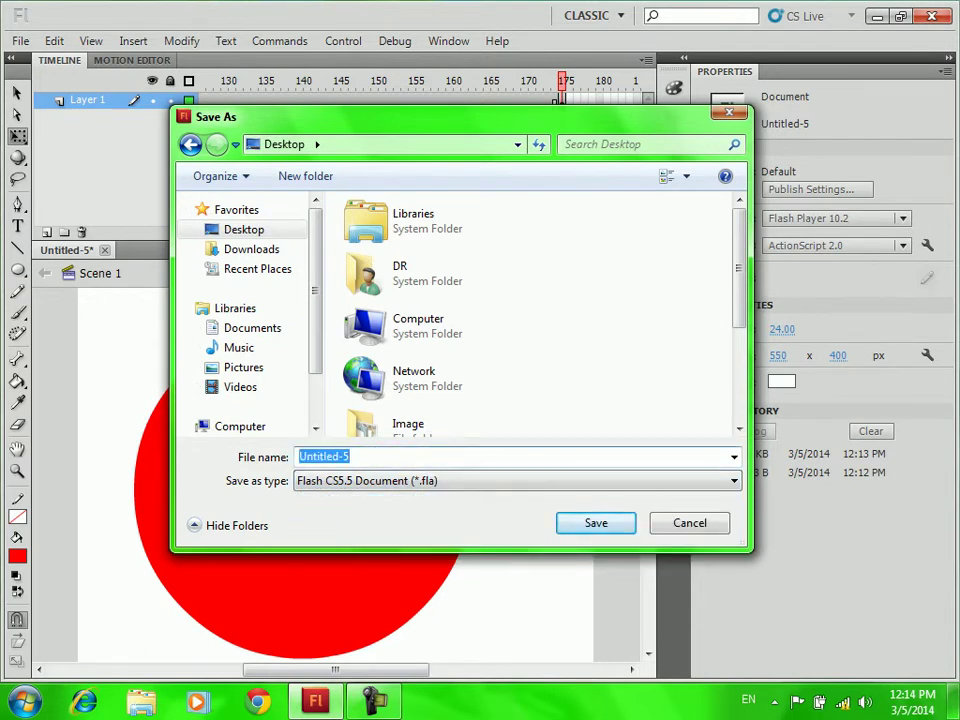
{"action": "type", "text": "Shape Animation"}
{"action": "key", "text": "Return"}
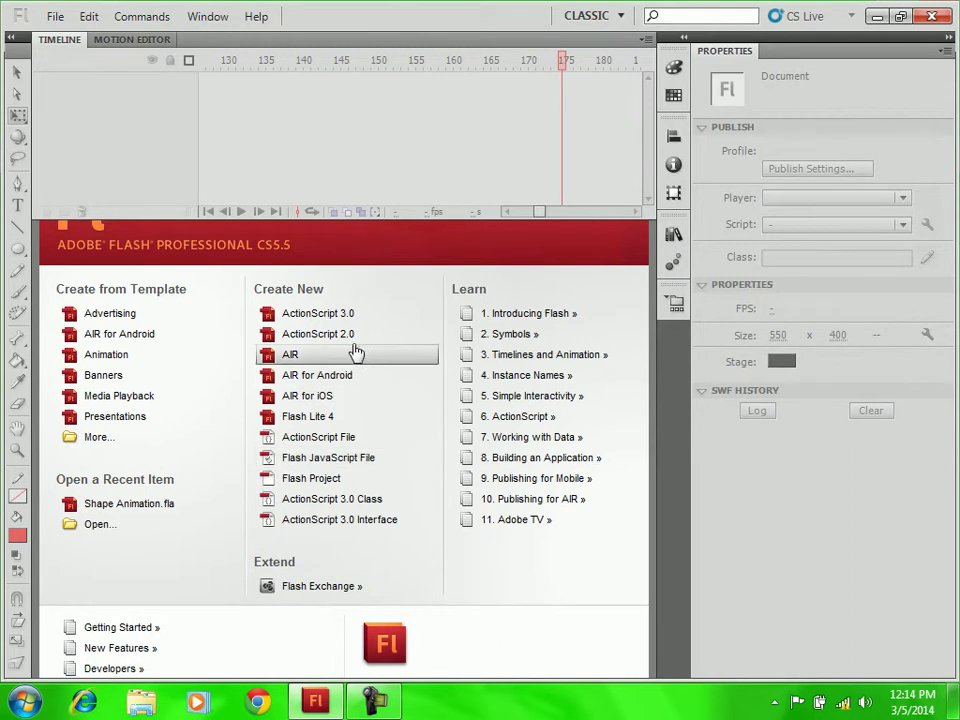
Create a new ActionScript 2.0 document and add the red text BBA near the stage's upper-left corner.
{"action": "left_click", "coordinate": [318, 334]}
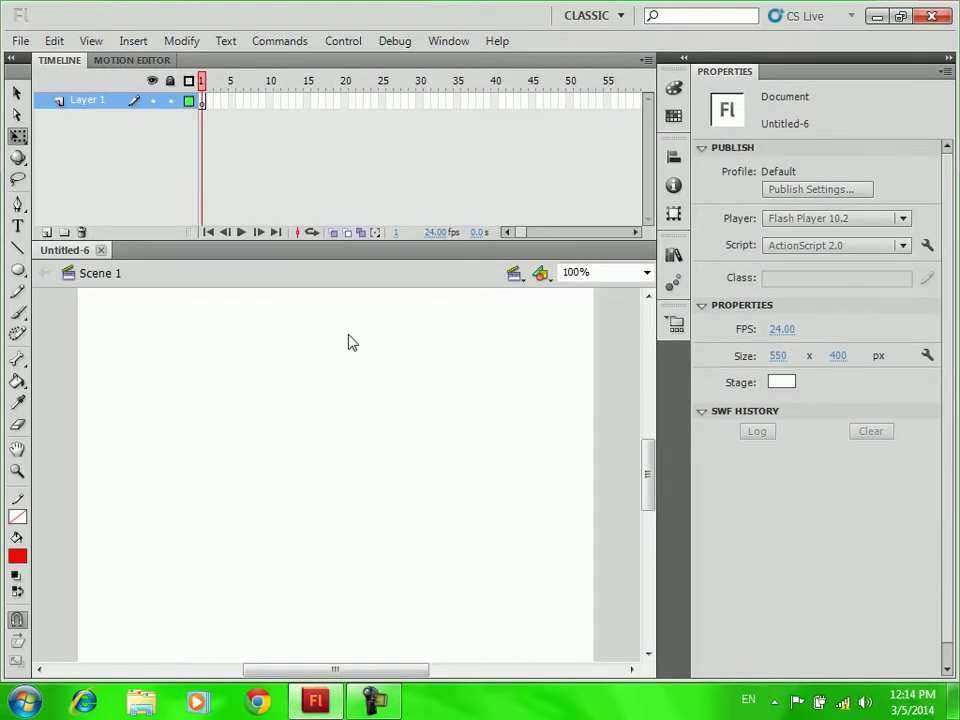
{"action": "left_click", "coordinate": [20, 227]}
{"action": "left_click", "coordinate": [134, 338]}
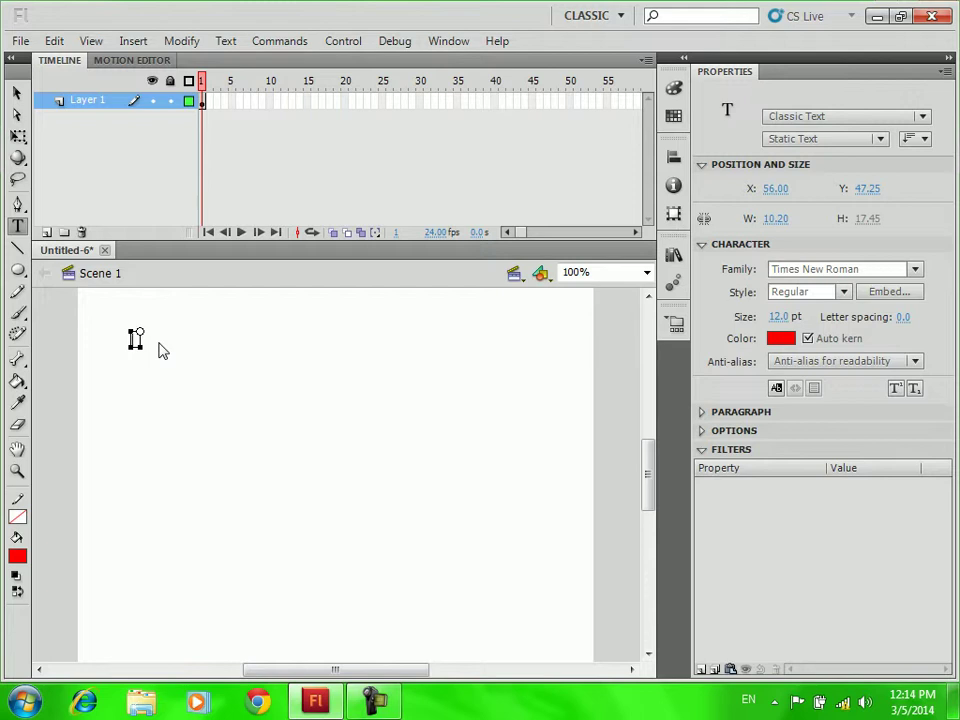
{"action": "type", "text": "BBA"}
{"action": "left_click_drag", "start_coordinate": [160, 346], "coordinate": [161, 347]}
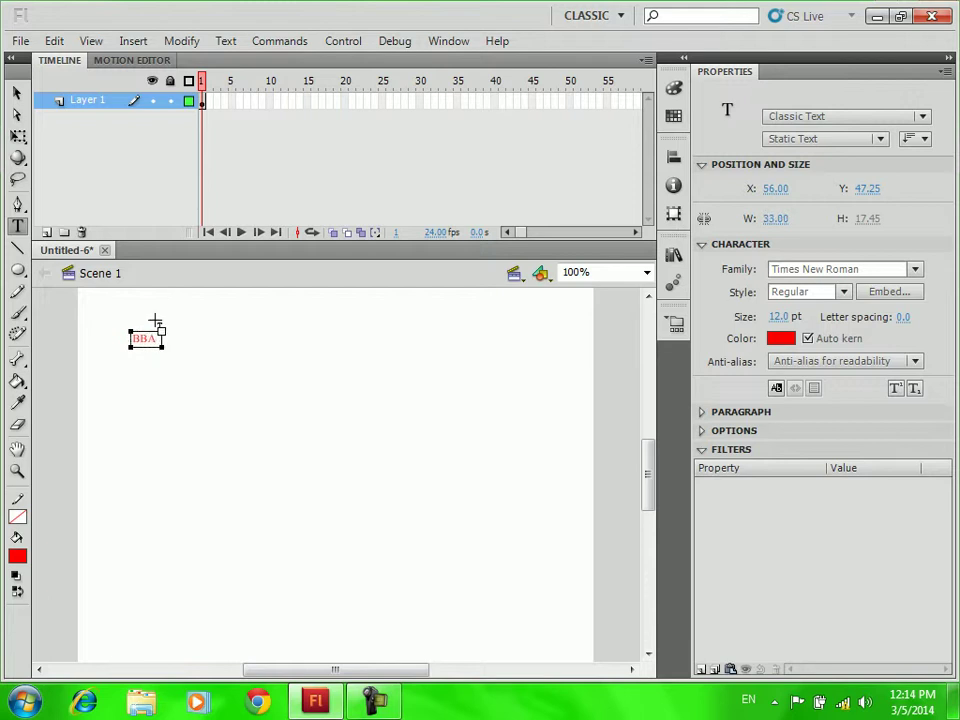
{"action": "key", "text": "Return"}
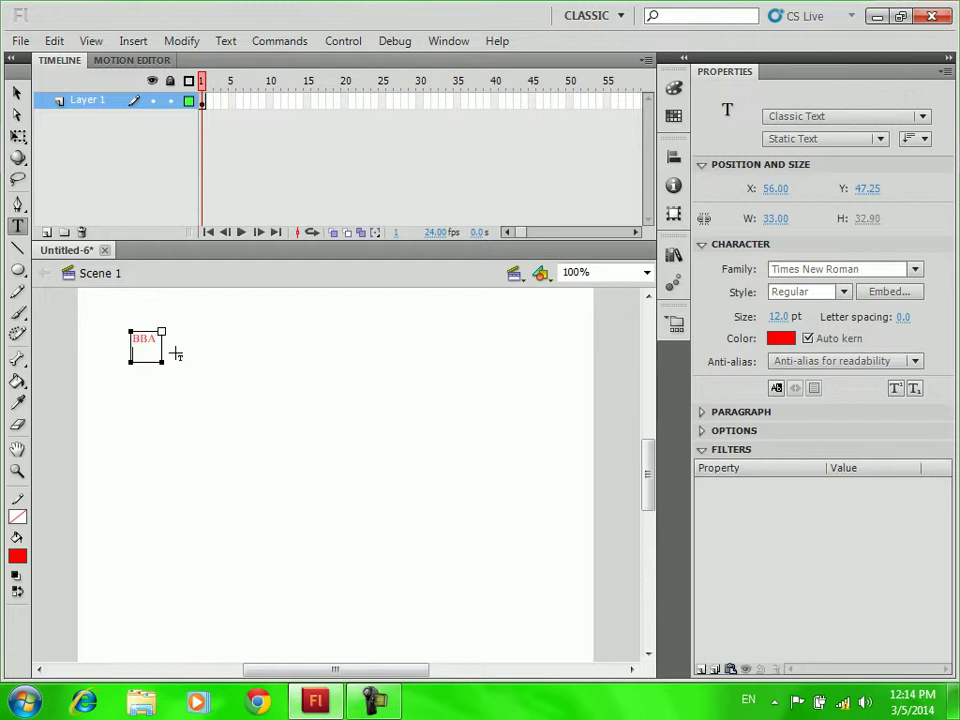
Enlarge the BBA text with Free Transform to about 85 px wide and 65 px high.
{"action": "left_click", "coordinate": [18, 93]}
{"action": "left_click", "coordinate": [18, 135]}
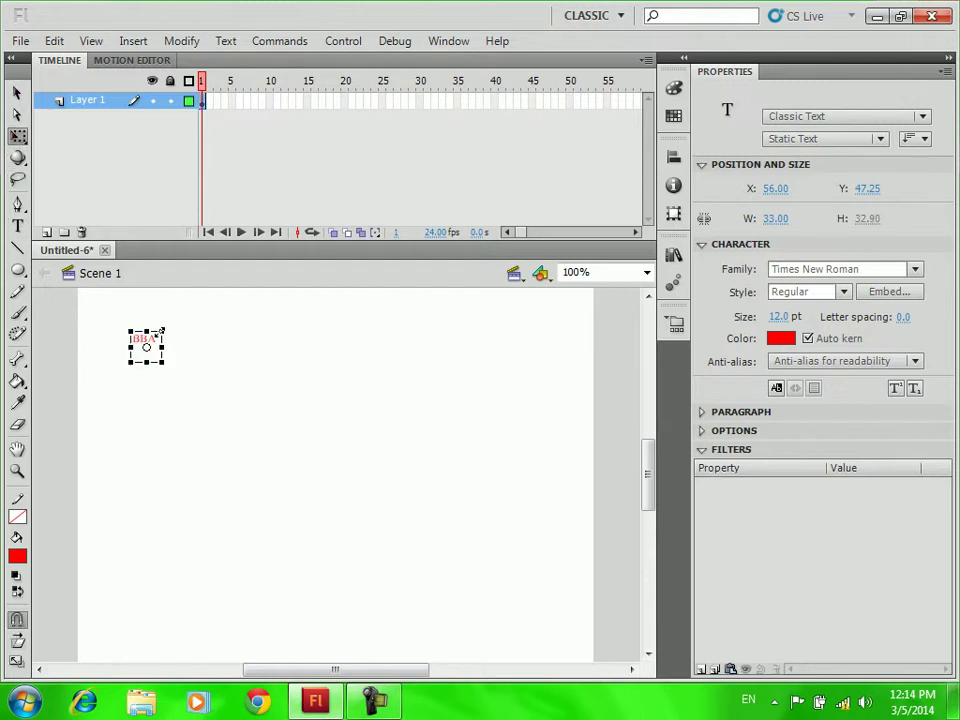
{"action": "left_click_drag", "start_coordinate": [161, 328], "coordinate": [186, 318]}
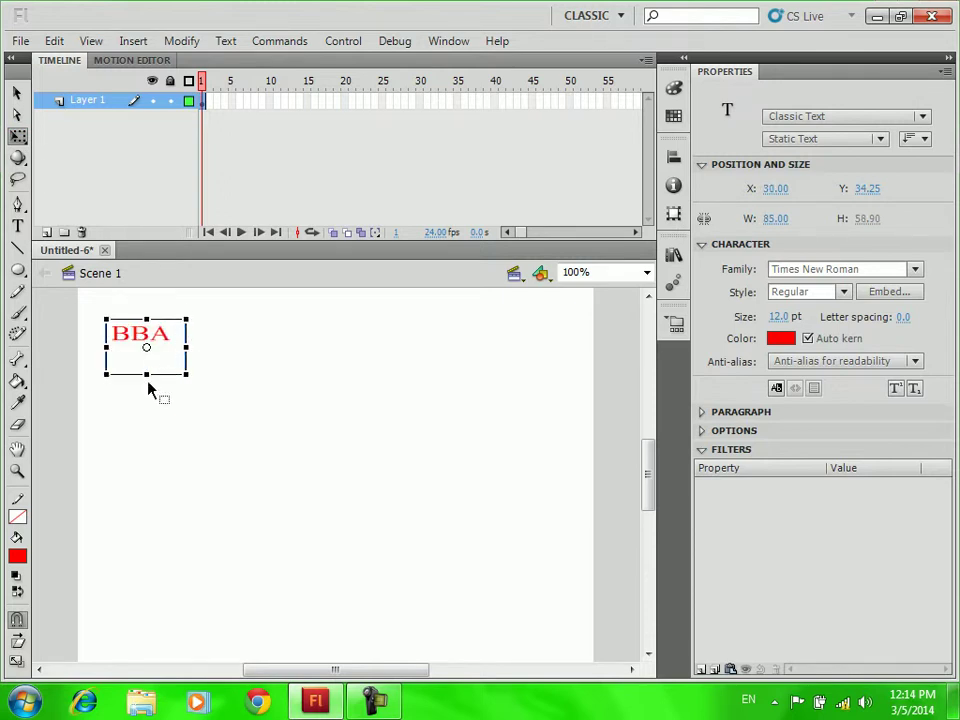
{"action": "mouse_move", "coordinate": [146, 375]}
{"action": "left_mouse_down"}
{"action": "mouse_move", "coordinate": [146, 356]}
{"action": "mouse_move", "coordinate": [146, 377]}
{"action": "left_mouse_up"}
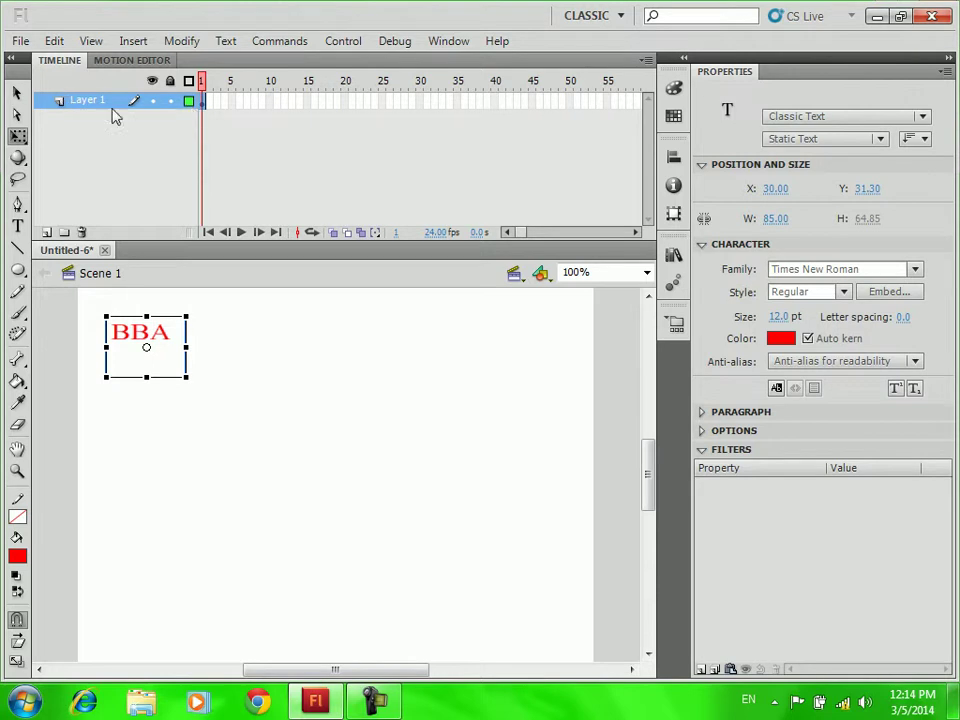
Insert a keyframe at frame 50 of Layer 1 for the BBA text.
{"action": "left_click", "coordinate": [570, 104]}
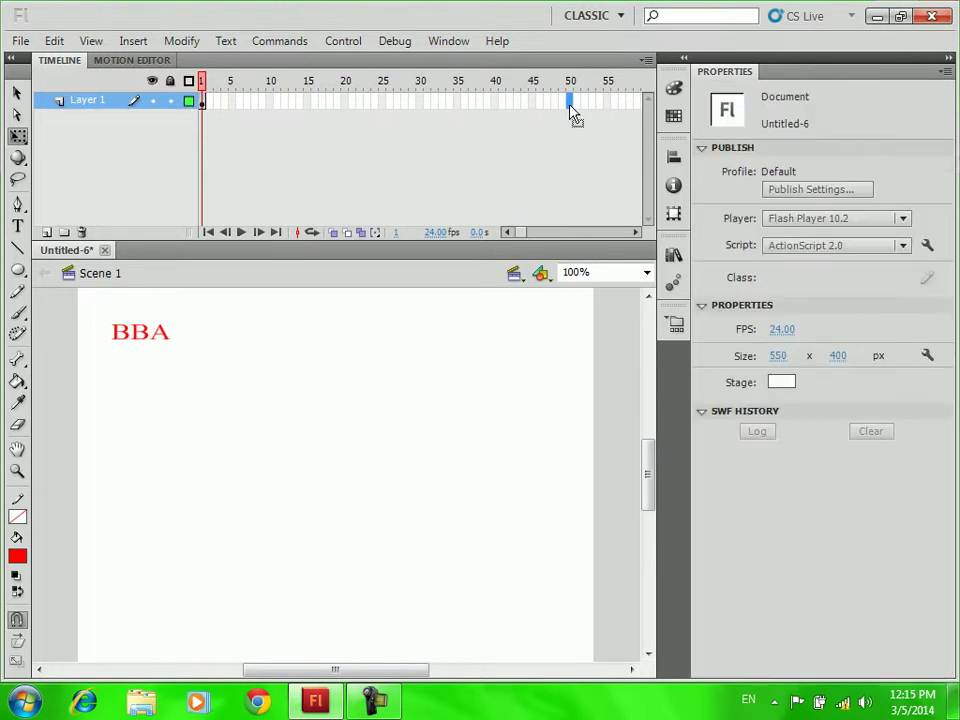
{"action": "right_click", "coordinate": [571, 108]}
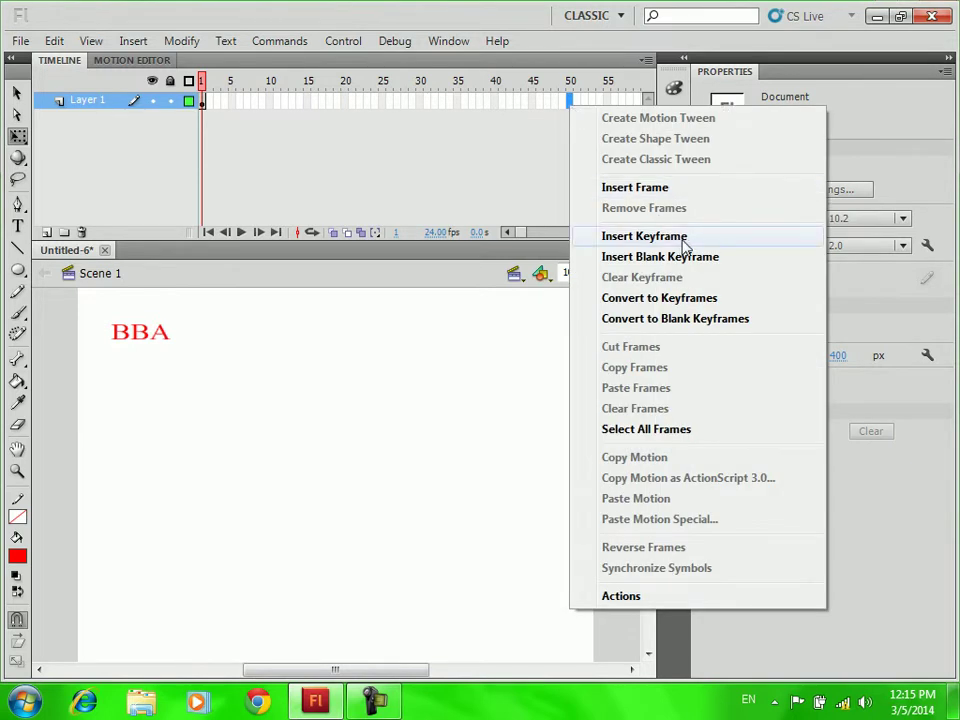
{"action": "left_click", "coordinate": [644, 236]}
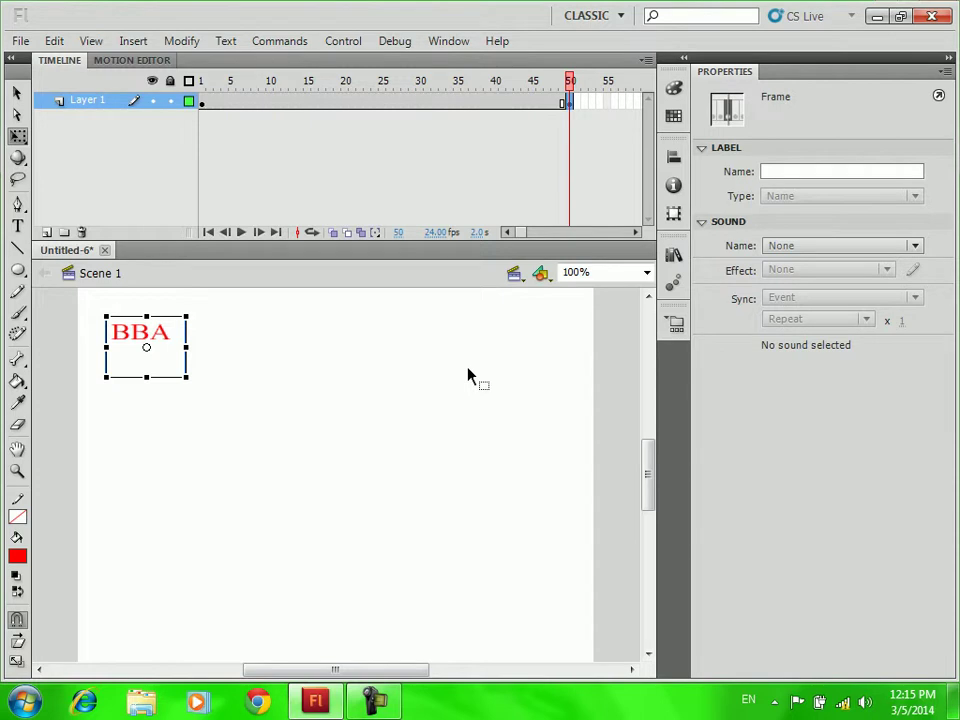
Add the red text LLB on frame 50, on the stage's right side opposite BBA, and widen its text box.
{"action": "left_click", "coordinate": [17, 227]}
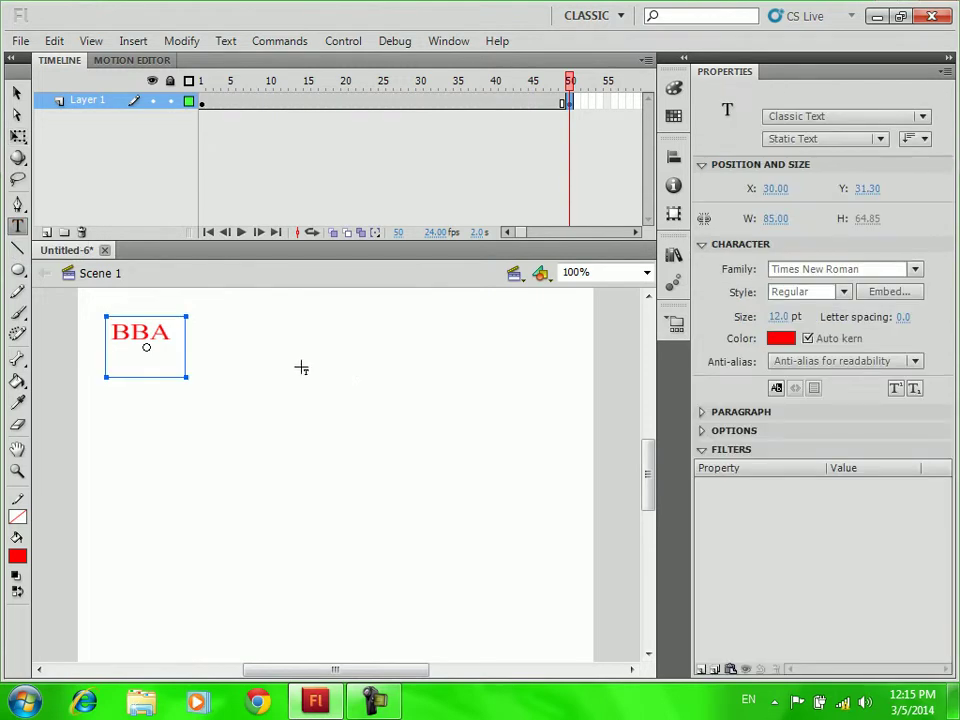
{"action": "key", "text": "Escape"}
{"action": "left_click", "coordinate": [411, 359]}
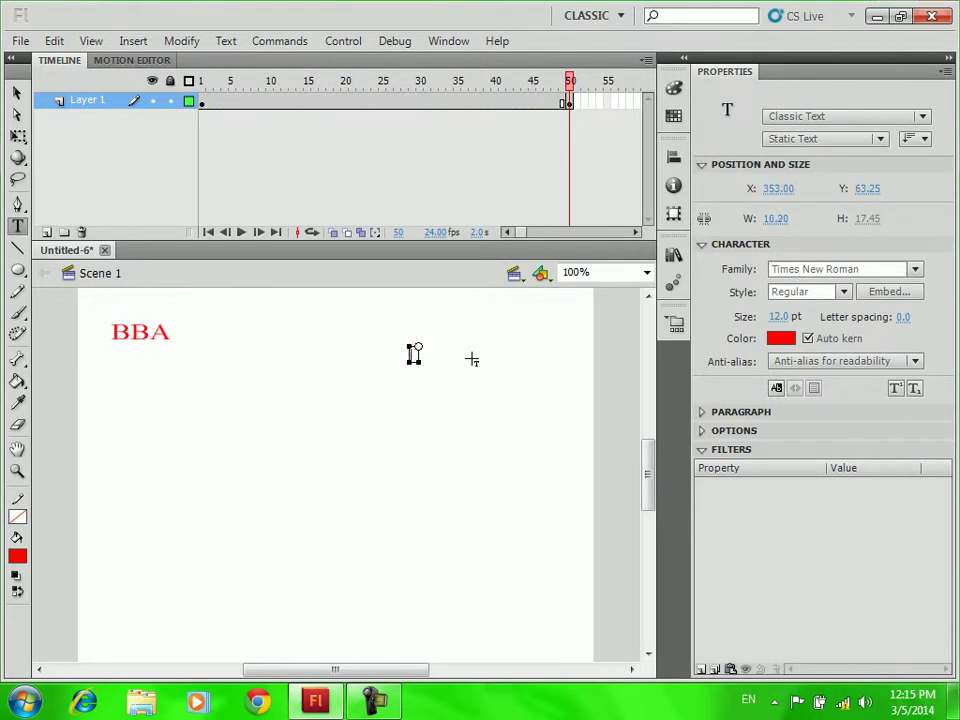
{"action": "type", "text": "LLB"}
{"action": "left_click_drag", "start_coordinate": [433, 365], "coordinate": [467, 361]}
Enlarge the LLB text with Free Transform to about 118 by 72 px, and test the movie in a preview.
{"action": "left_click", "coordinate": [17, 135]}
{"action": "left_click_drag", "start_coordinate": [438, 346], "coordinate": [382, 352]}
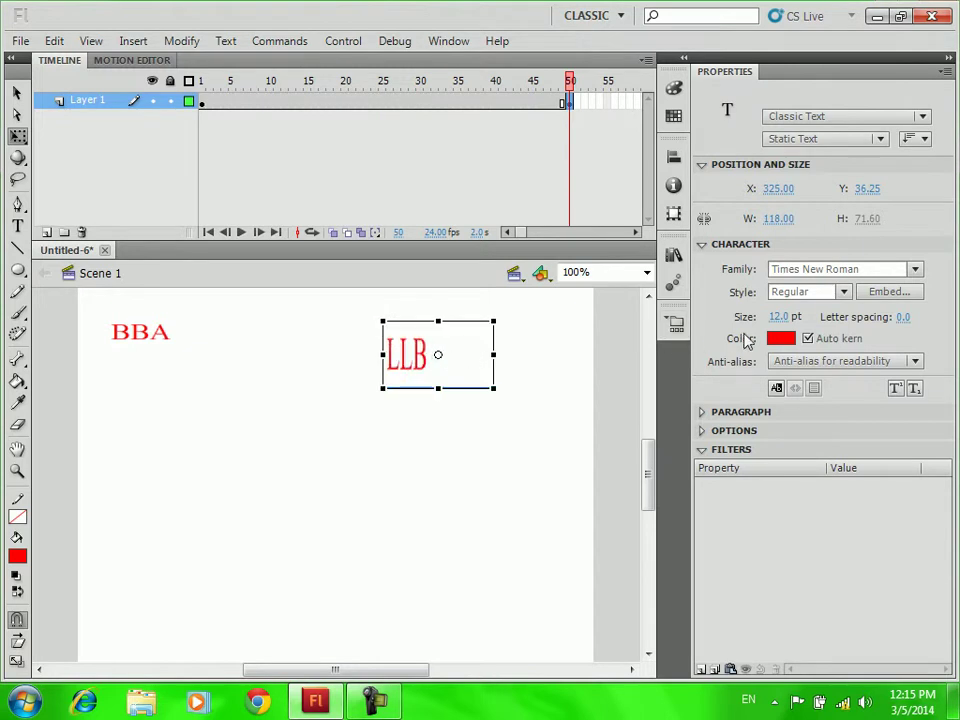
{"action": "key", "text": "ctrl+Return"}
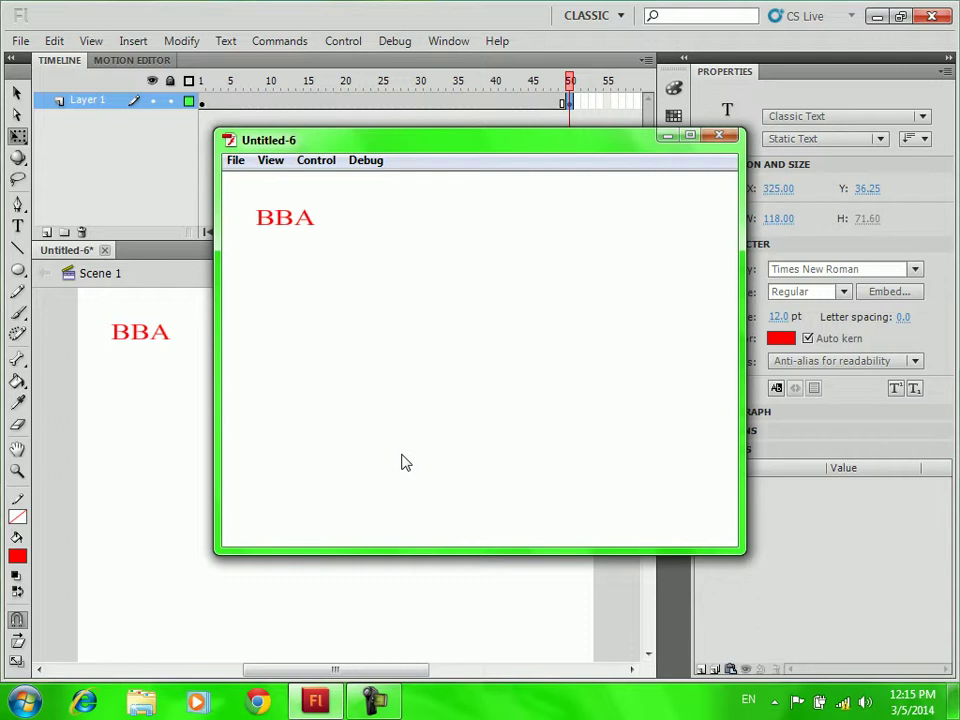
{"action": "left_click", "coordinate": [714, 136]}
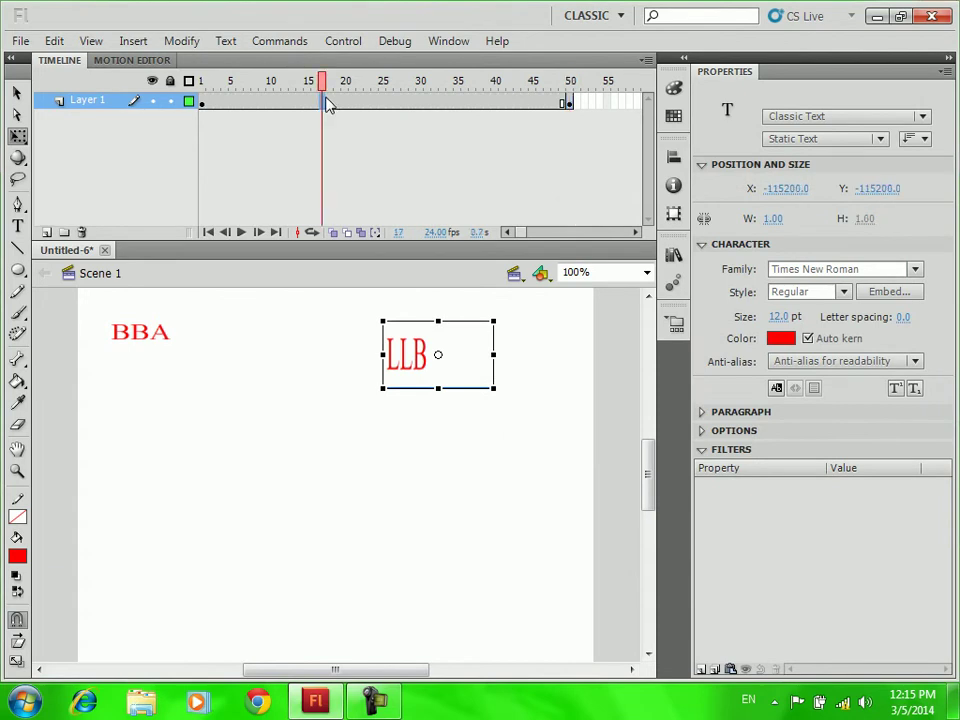
Create a classic tween between frames 1 and 50, and test the movie in a preview.
{"action": "right_click", "coordinate": [324, 100]}
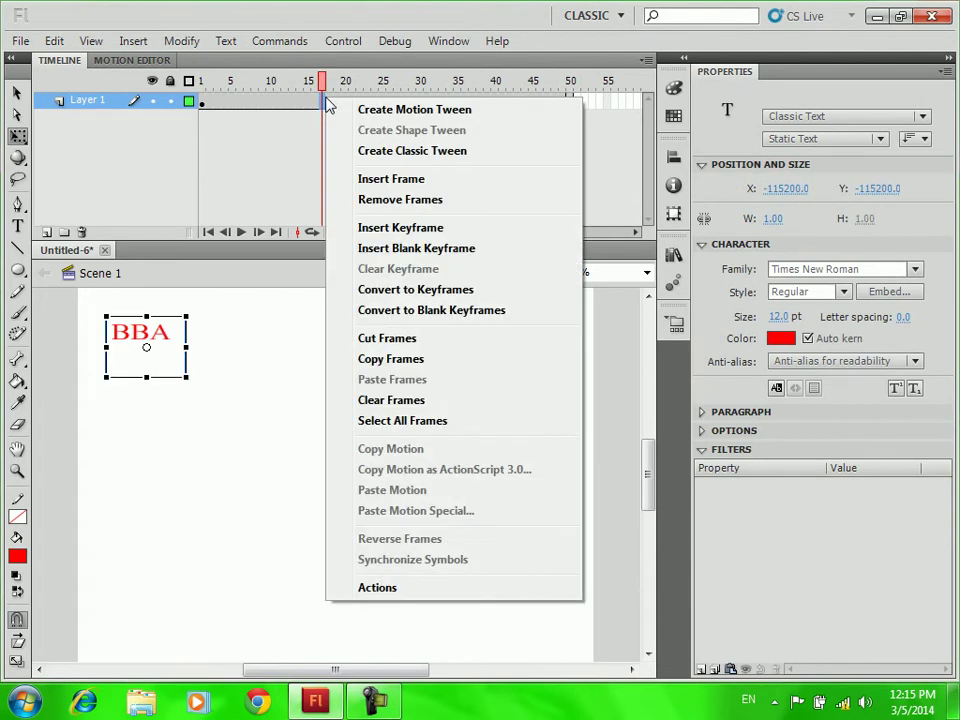
{"action": "left_click", "coordinate": [425, 151]}
{"action": "key", "text": "ctrl+Return"}
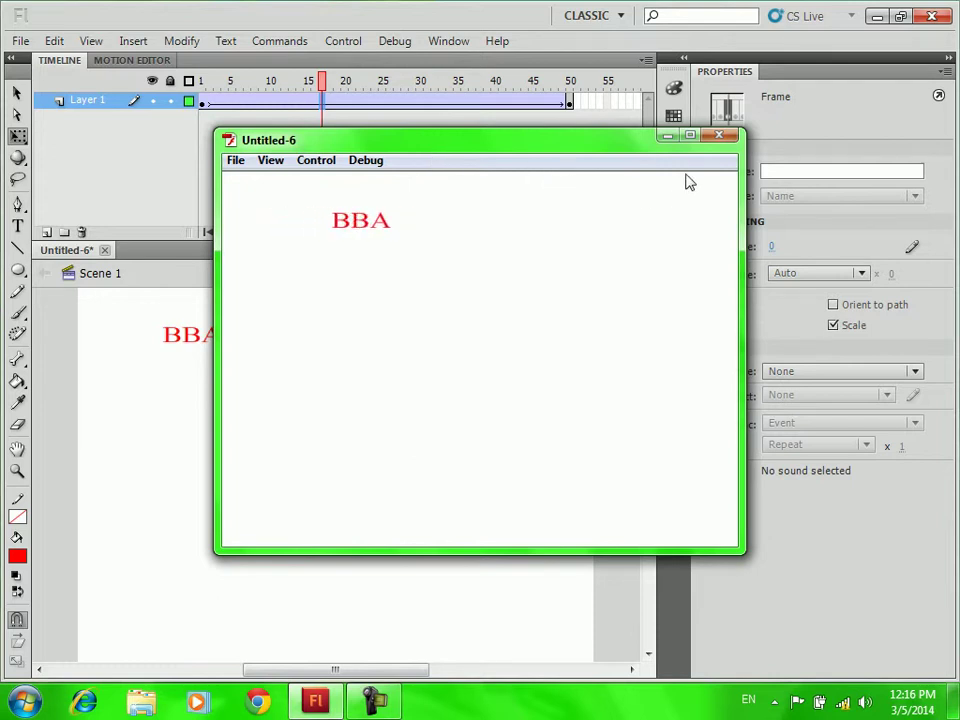
{"action": "key", "text": "ctrl+w"}
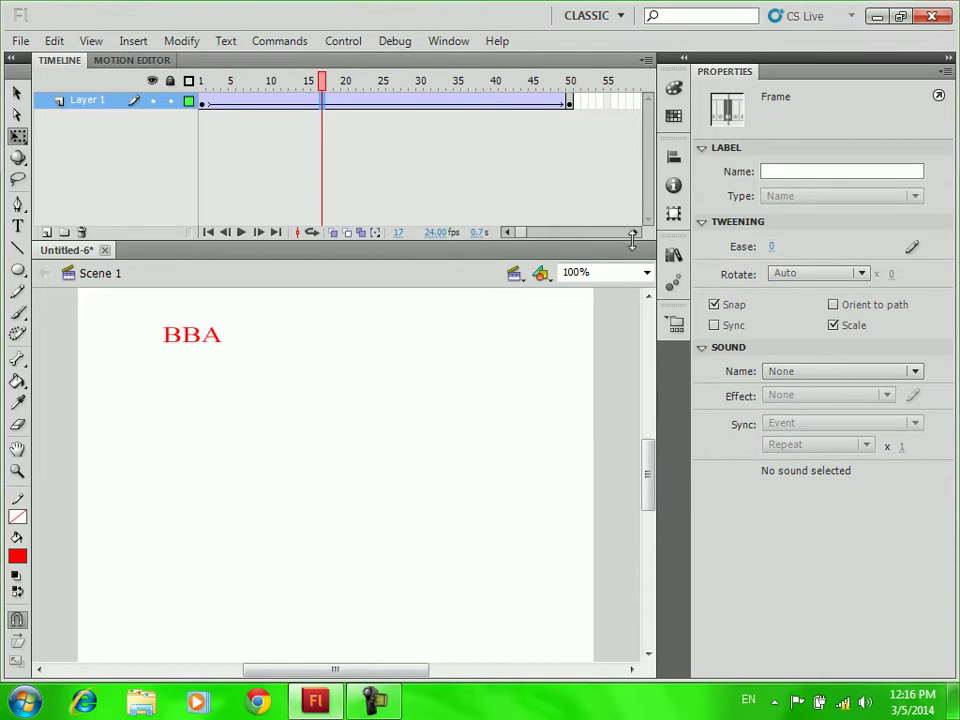
Insert a keyframe at frame 80 to hold the BBA and LLB texts, and test the movie.
{"action": "left_click", "coordinate": [635, 232]}
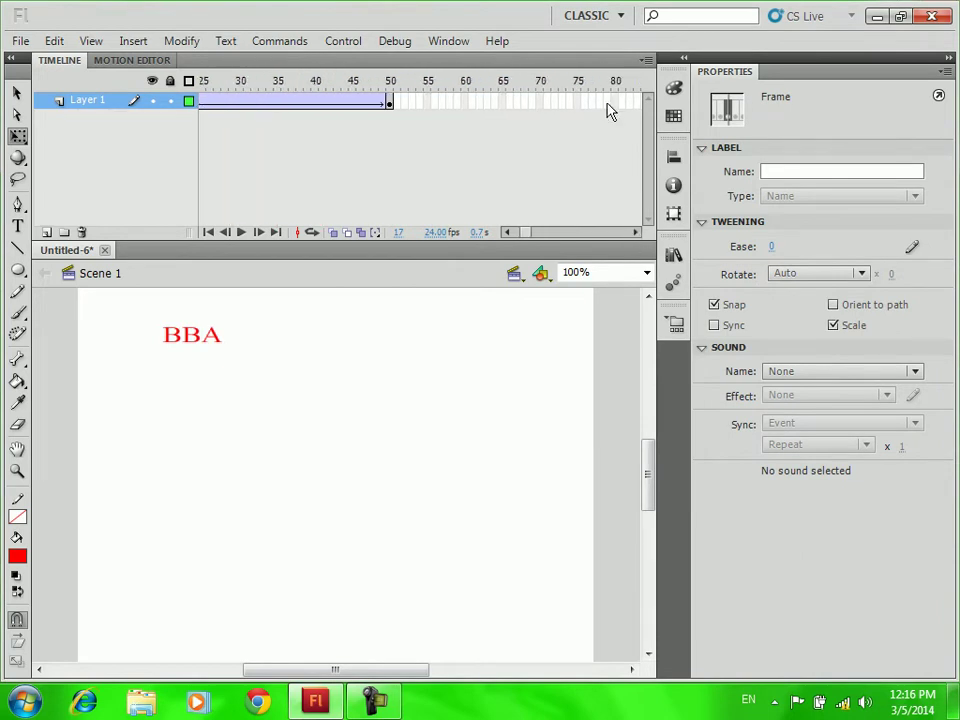
{"action": "left_click", "coordinate": [615, 100]}
{"action": "right_click", "coordinate": [615, 100]}
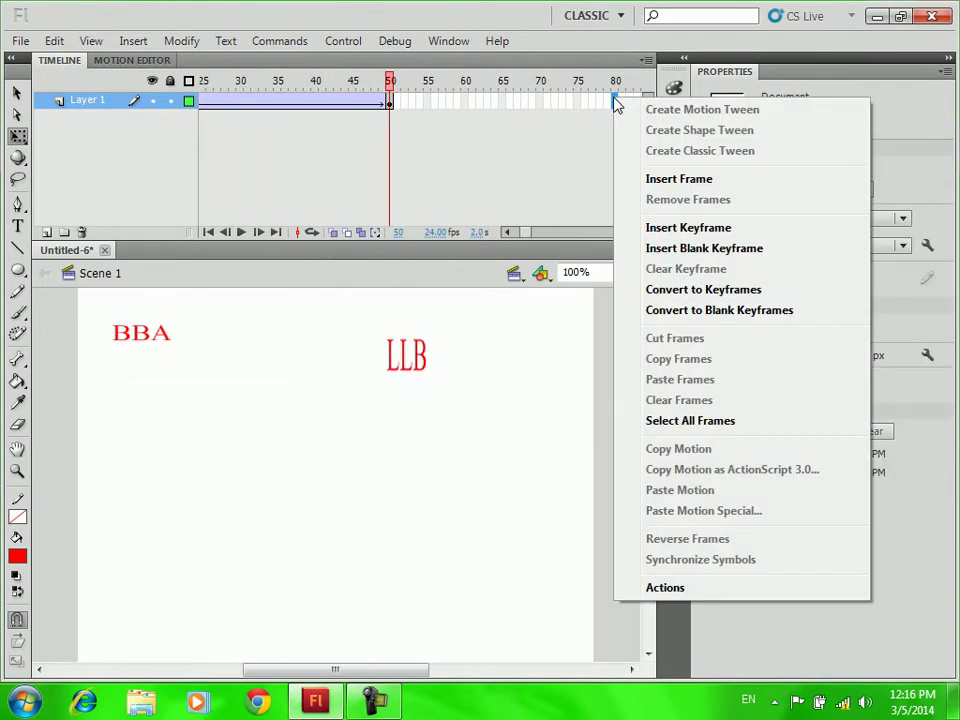
{"action": "left_click", "coordinate": [702, 230]}
{"action": "key", "text": "ctrl+Return"}
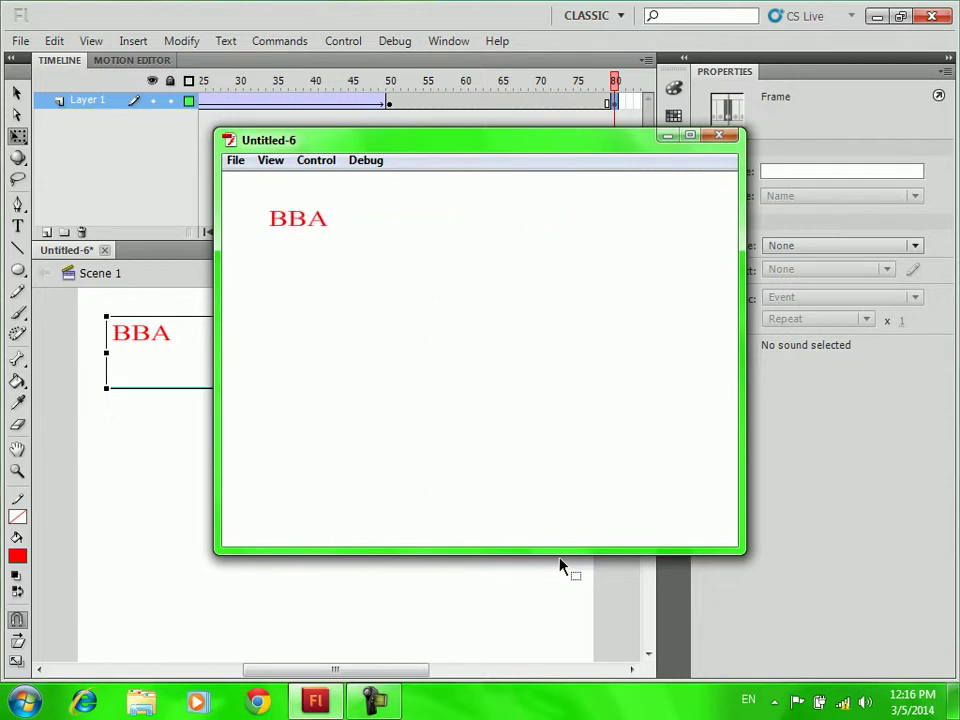
{"action": "left_click", "coordinate": [720, 137]}
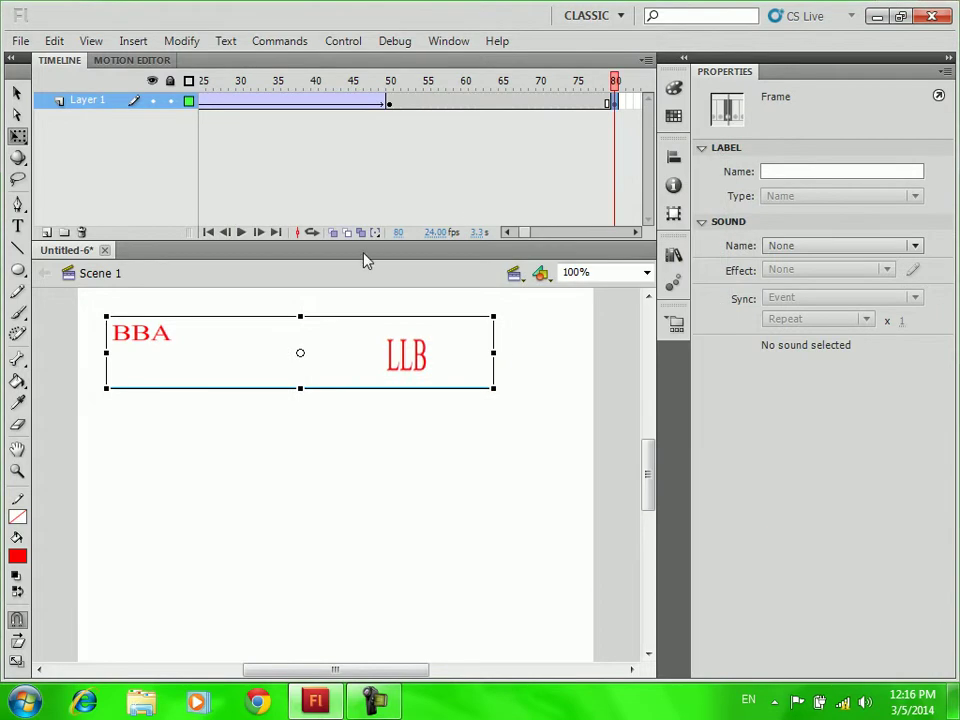
Set the document's frame rate to 2 fps and test the movie at that speed.
{"action": "left_click", "coordinate": [436, 232]}
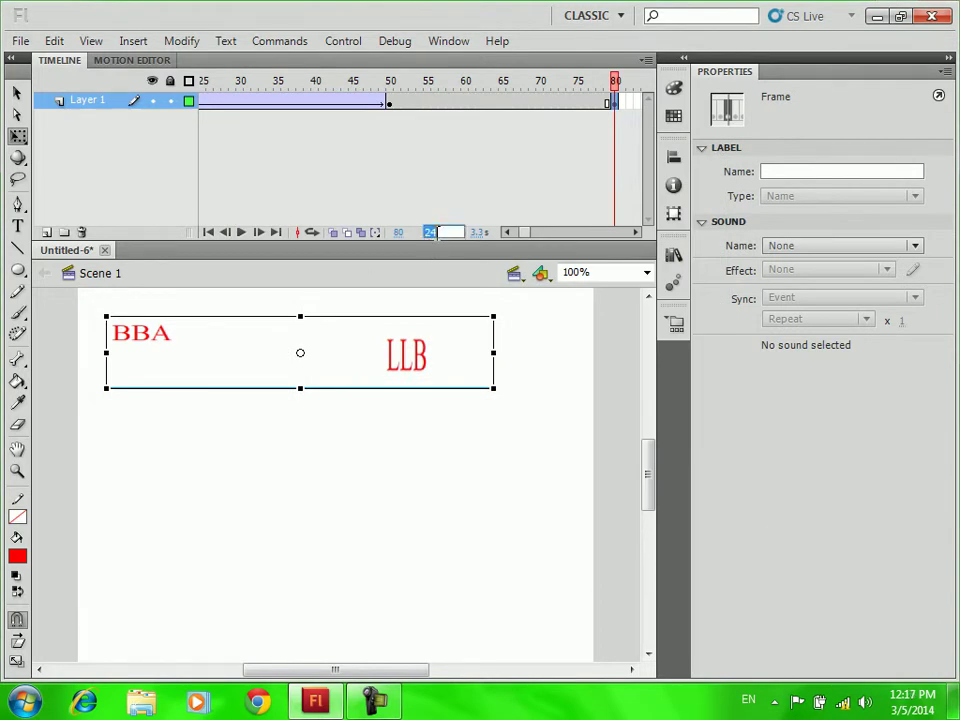
{"action": "type", "text": "3"}
{"action": "key", "text": "Return"}
{"action": "key", "text": "ctrl+Return"}
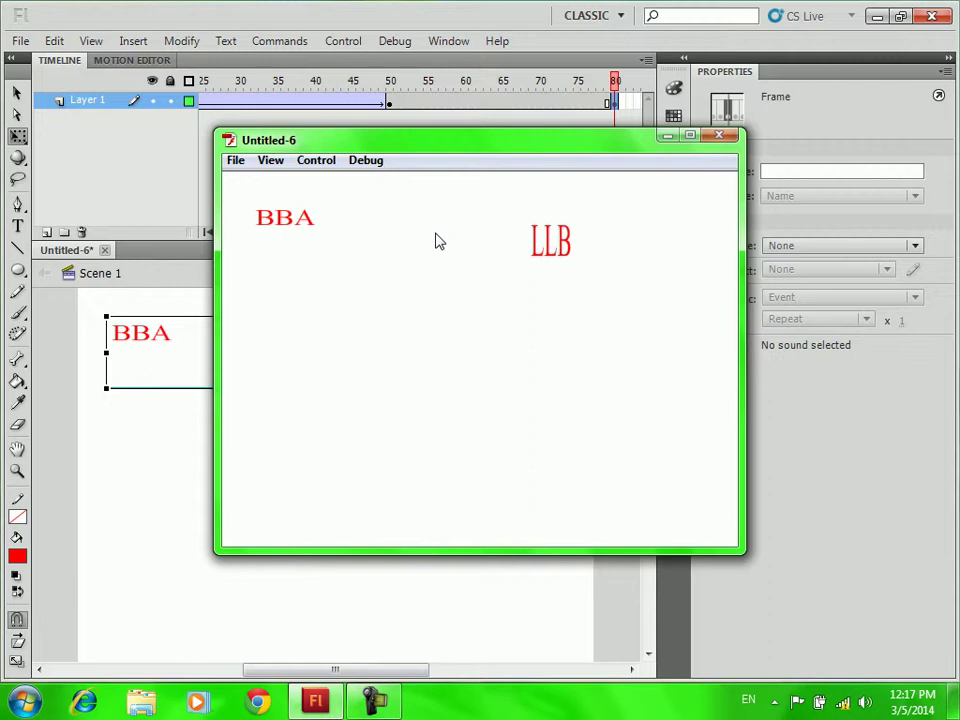
{"action": "left_click", "coordinate": [718, 135]}
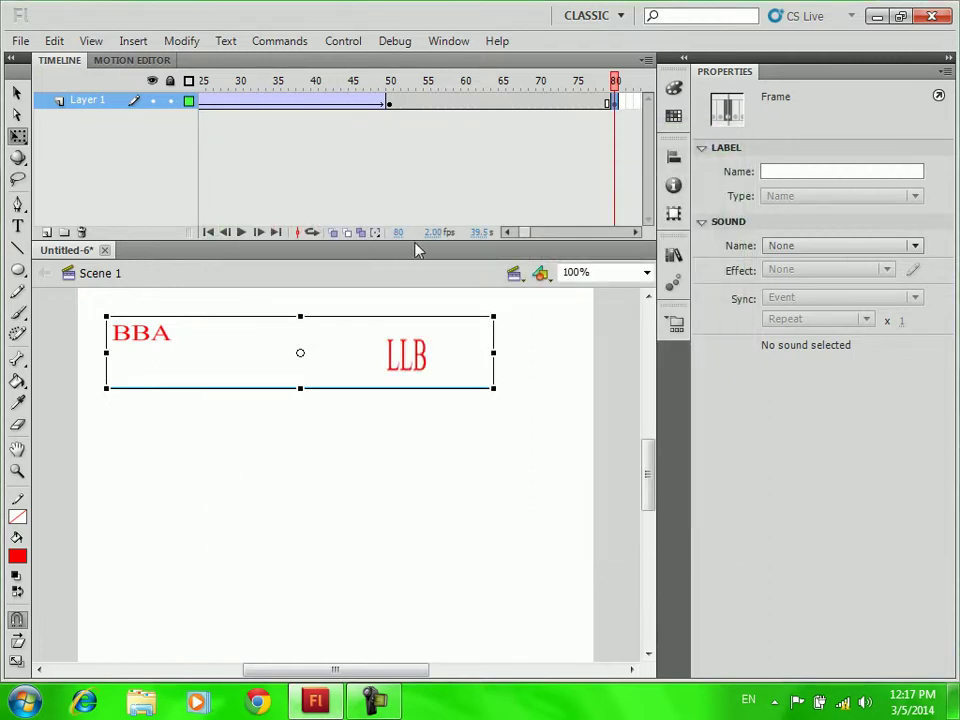
Set the frame rate to 24 fps and test the movie again.
{"action": "left_click", "coordinate": [435, 232]}
{"action": "type", "text": "24"}
{"action": "key", "text": "Return"}
{"action": "key", "text": "ctrl+Return"}
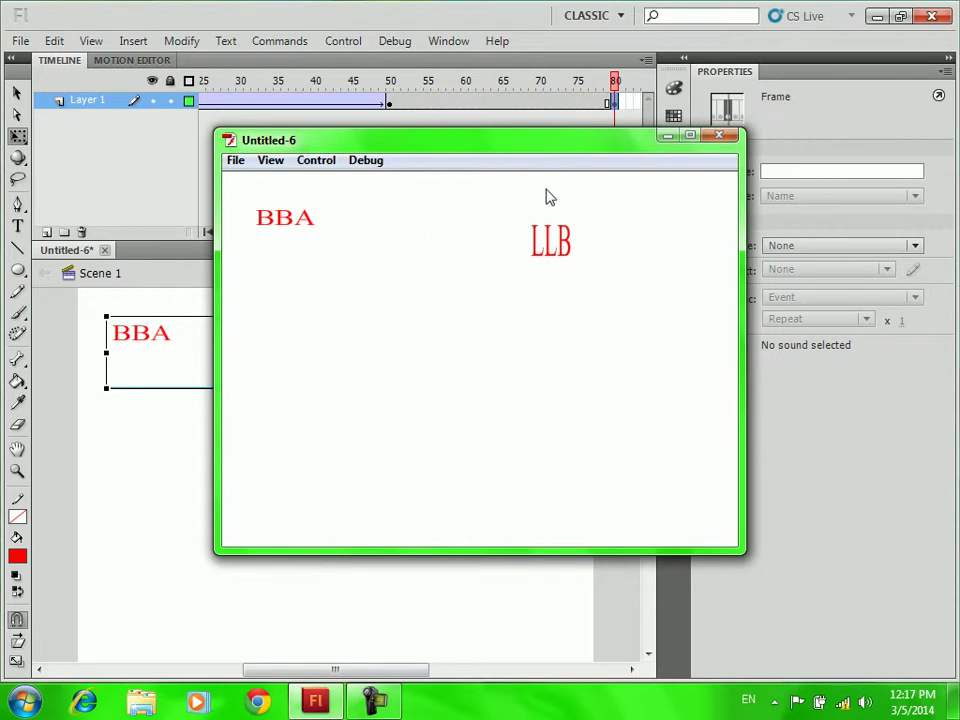
{"action": "left_click", "coordinate": [717, 146]}
Set the frame rate to 35 fps and test the faster movie.
{"action": "left_click", "coordinate": [430, 232]}
{"action": "type", "text": "35"}
{"action": "key", "text": "Return"}
{"action": "key", "text": "ctrl+Return"}
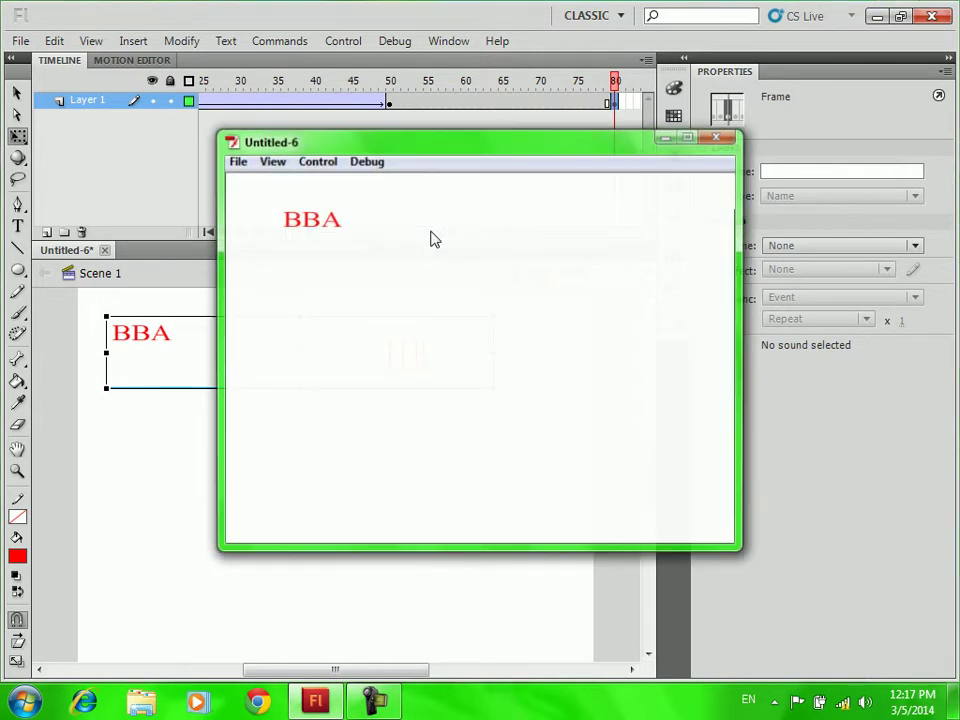
{"action": "left_click", "coordinate": [719, 135]}
Close the text animation document without saving it and create a new ActionScript 2.0 document.
{"action": "key", "text": "ctrl+w"}
{"action": "left_click", "coordinate": [484, 373]}
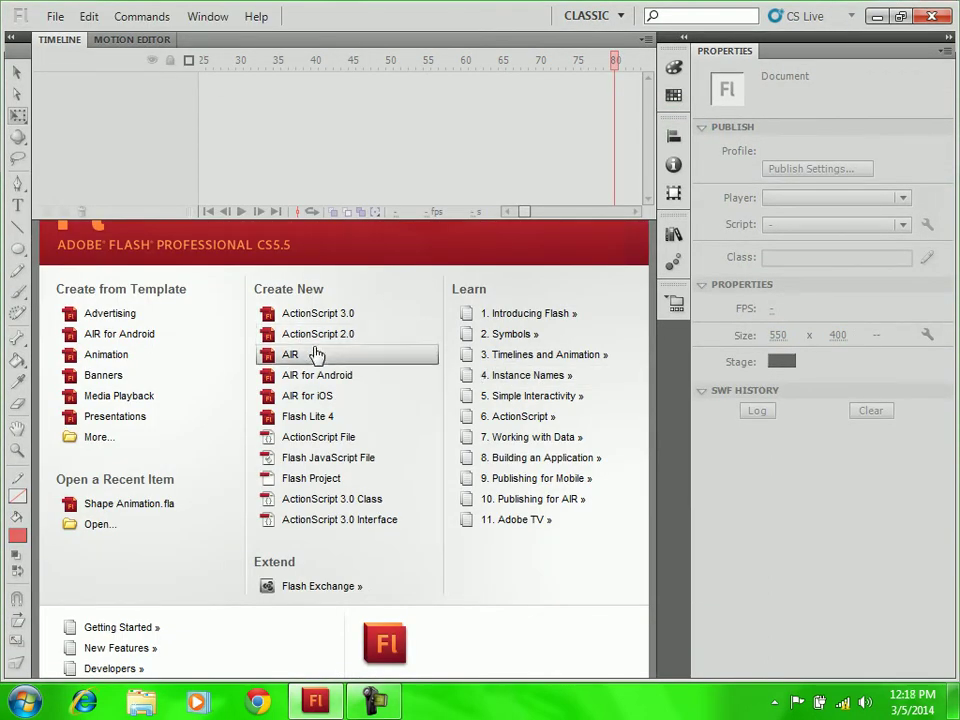
{"action": "left_click", "coordinate": [317, 334]}
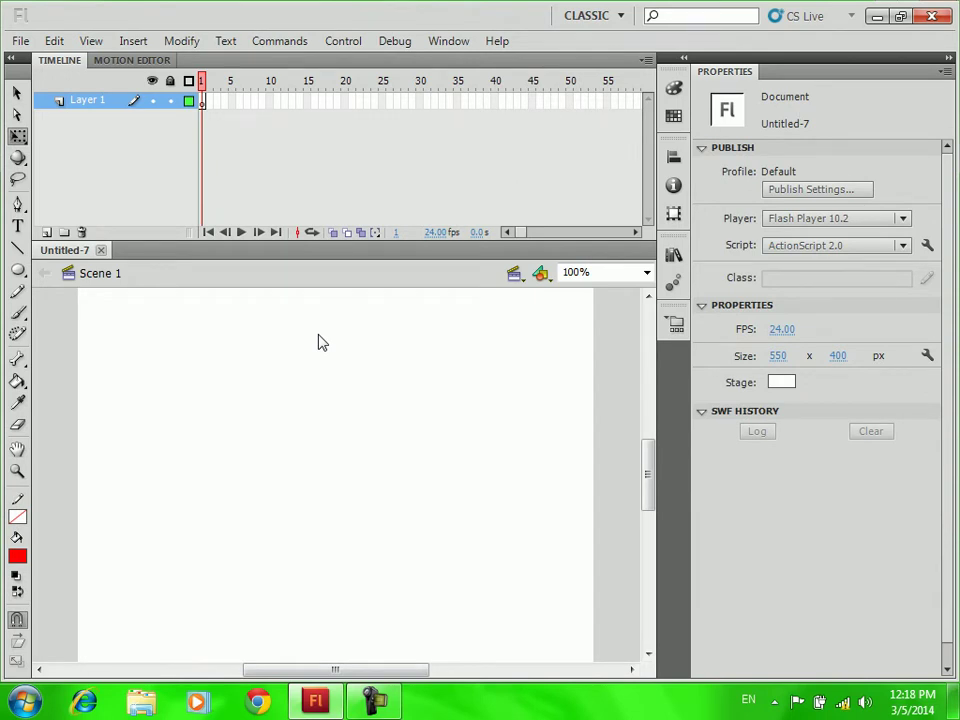
Add the static text "DIT" near the upper-left corner of the stage and set its font size to 55 pt.
{"action": "left_click", "coordinate": [17, 226]}
{"action": "left_click", "coordinate": [119, 333]}
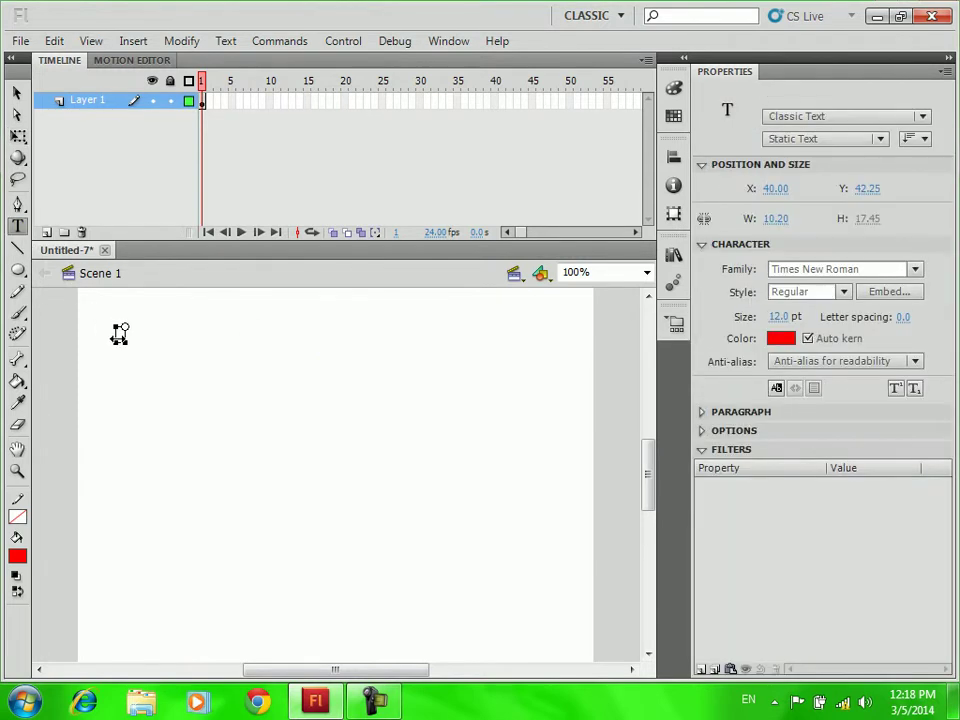
{"action": "type", "text": "FL"}
{"action": "key", "text": "ctrl+a"}
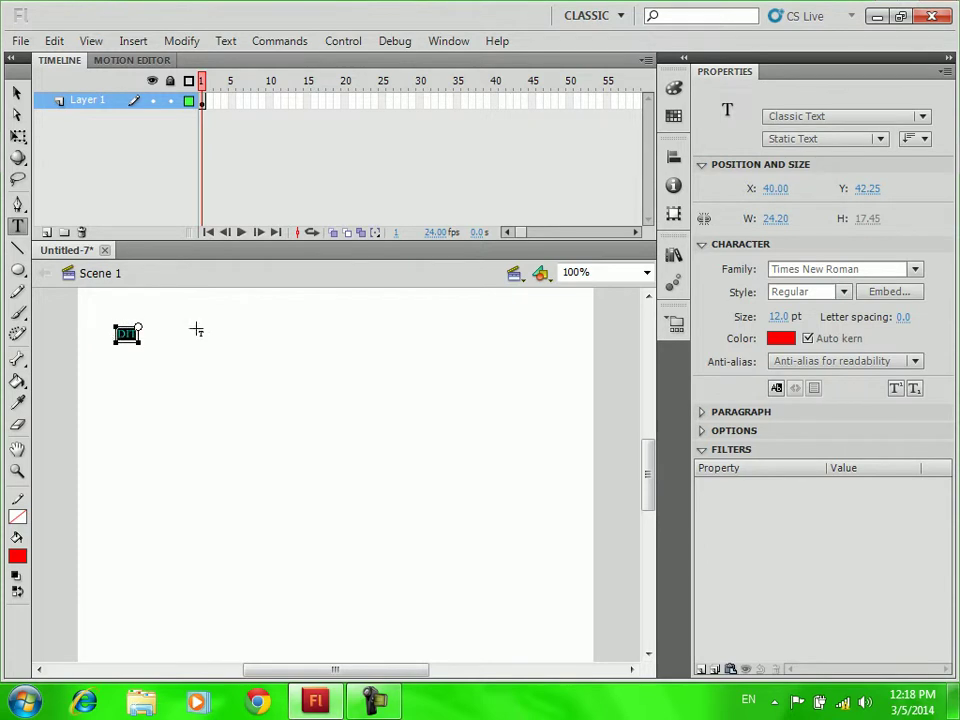
{"action": "left_click", "coordinate": [777, 318]}
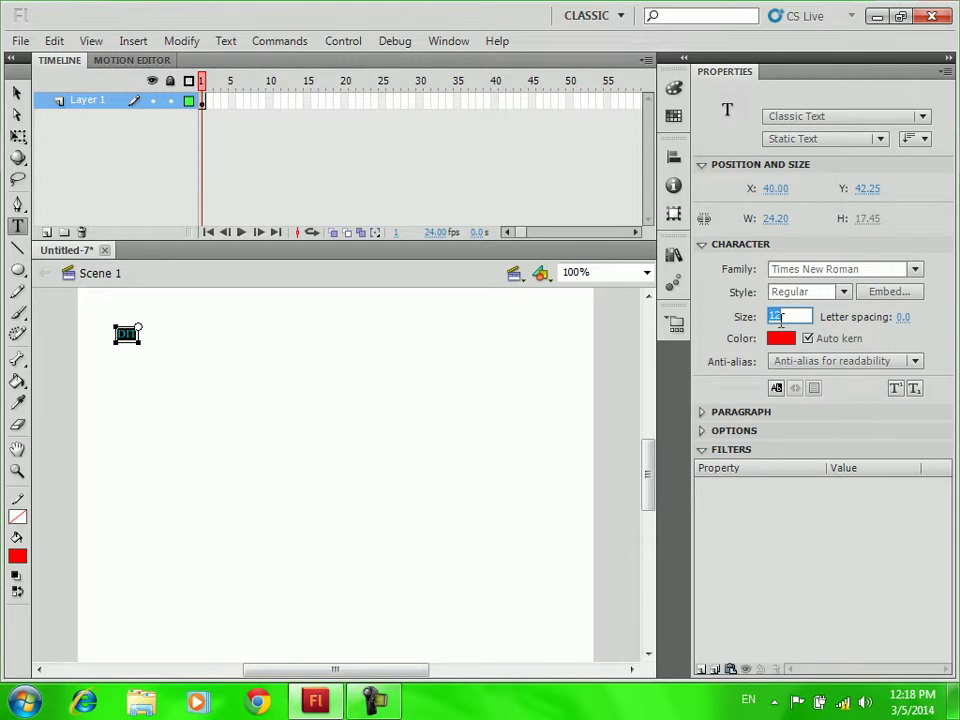
{"action": "type", "text": "55"}
{"action": "key", "text": "Return"}
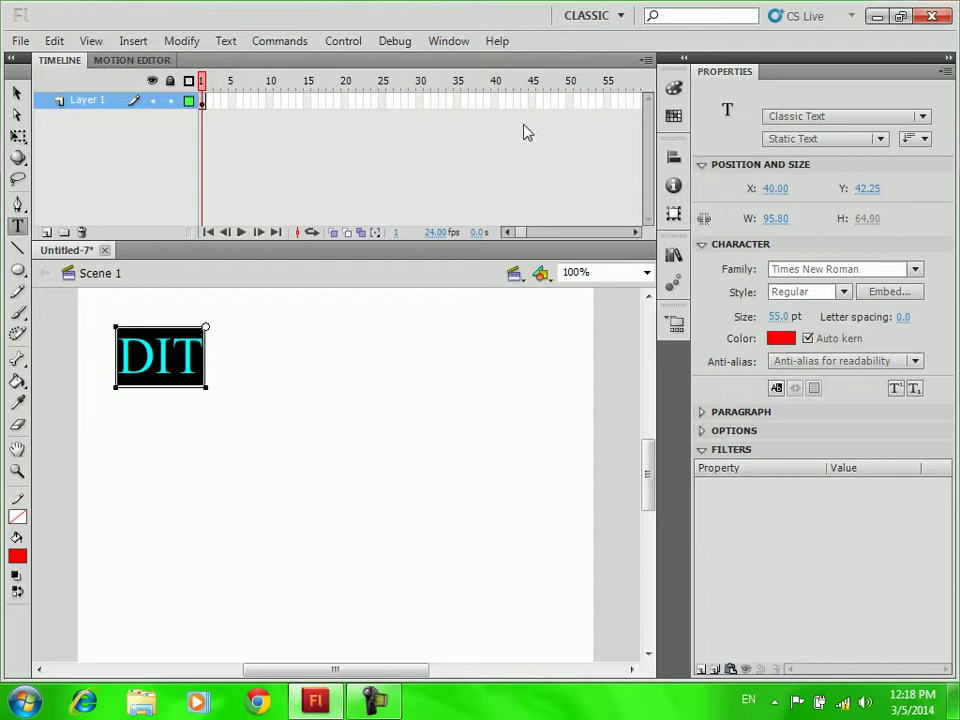
Insert a keyframe at frame 50 and add the text "DBA" near the upper-right corner of the stage.
{"action": "left_click", "coordinate": [571, 101]}
{"action": "right_click", "coordinate": [571, 101]}
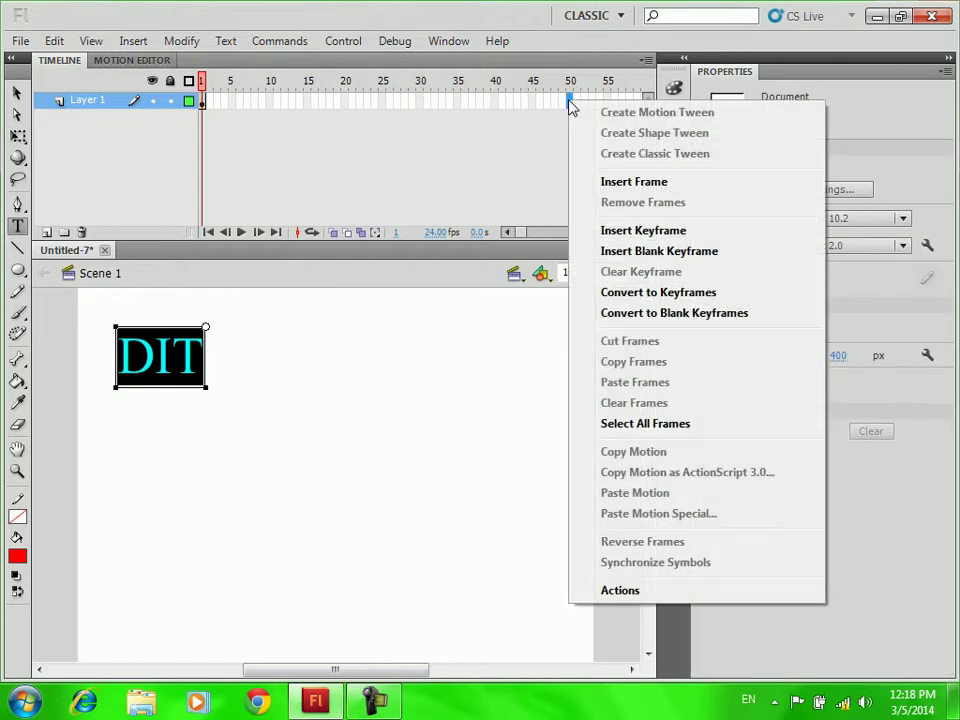
{"action": "left_click", "coordinate": [643, 231]}
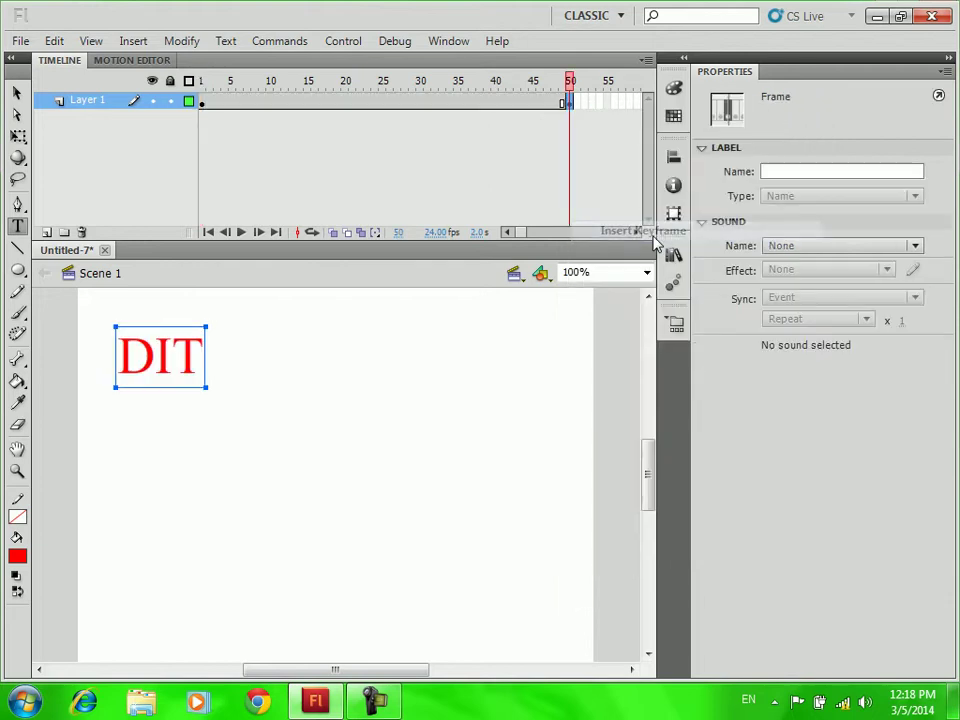
{"action": "left_click", "coordinate": [448, 354]}
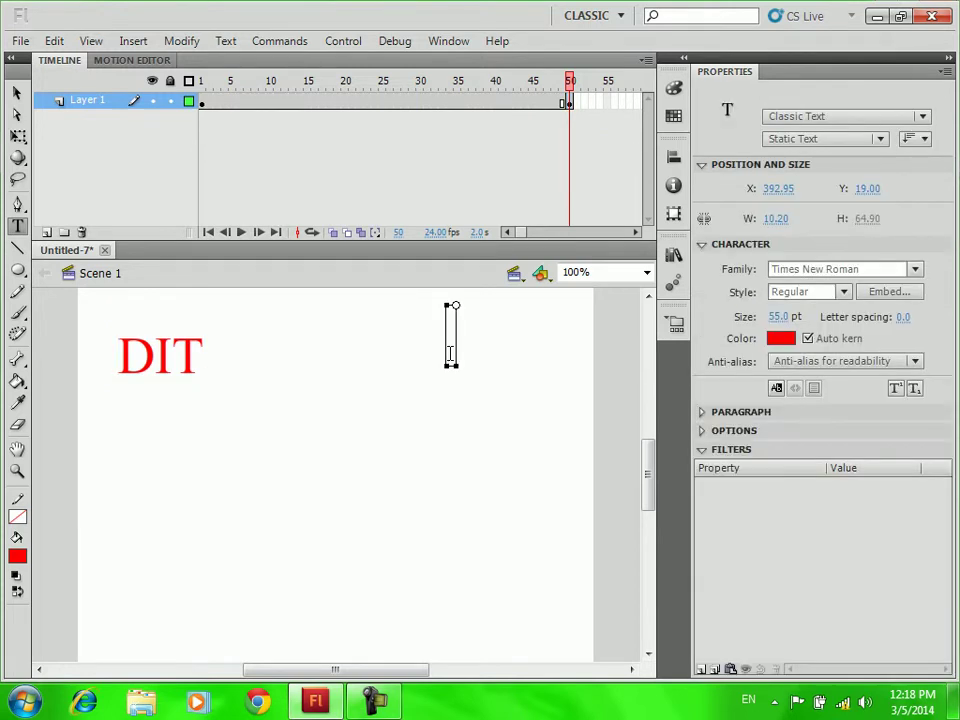
{"action": "type", "text": "DBA"}
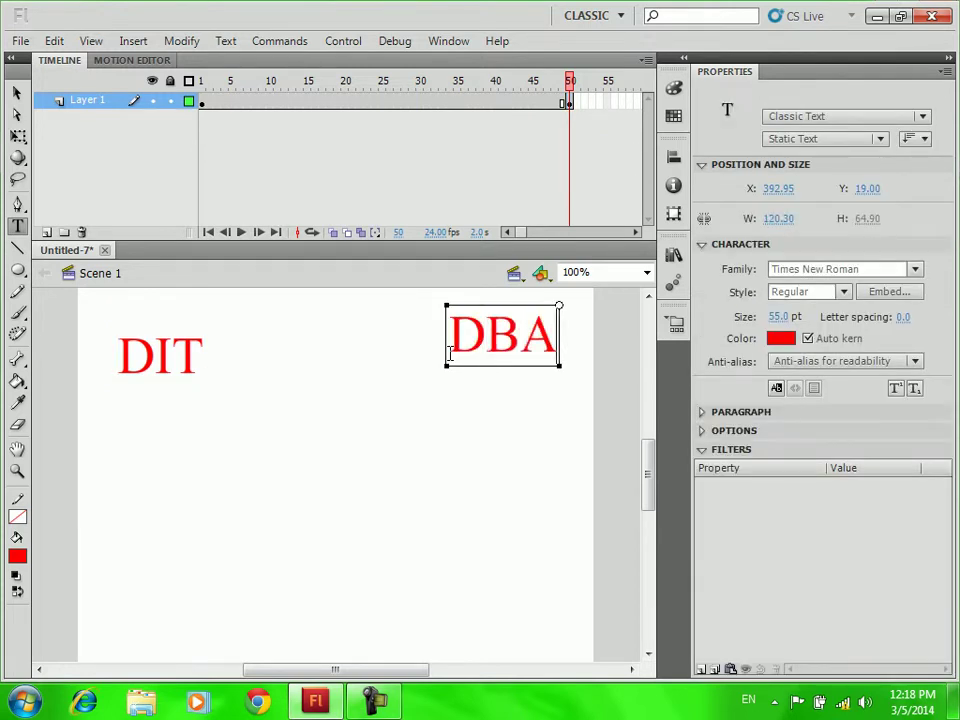
Break the DIT text in frame 1 apart twice so its letters become plain shapes.
{"action": "left_click", "coordinate": [352, 103]}
{"action": "right_click", "coordinate": [352, 104]}
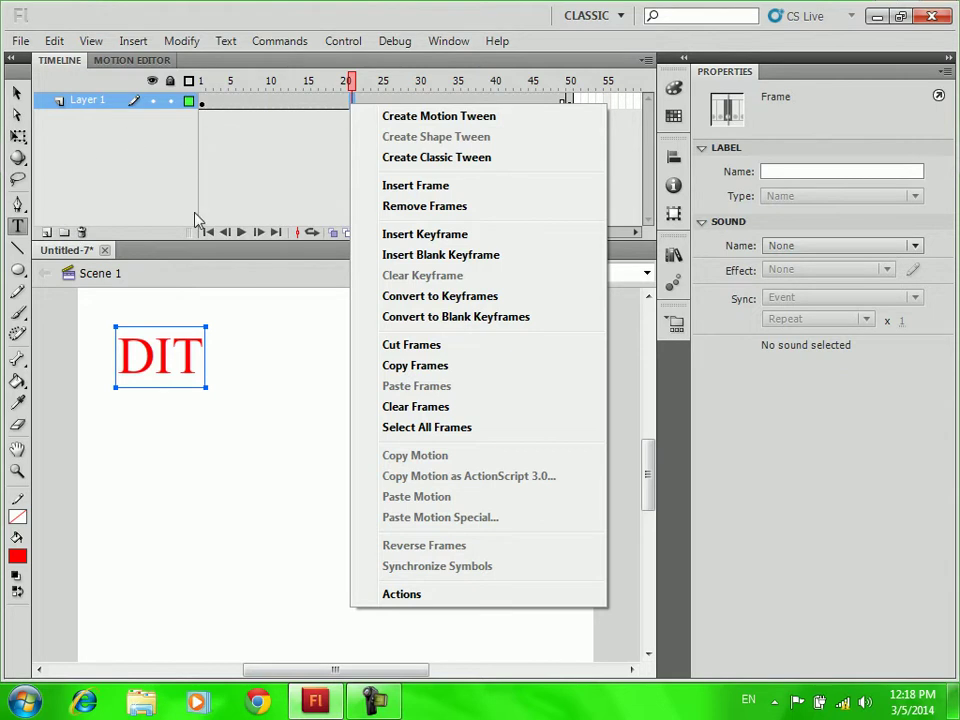
{"action": "left_click", "coordinate": [16, 91]}
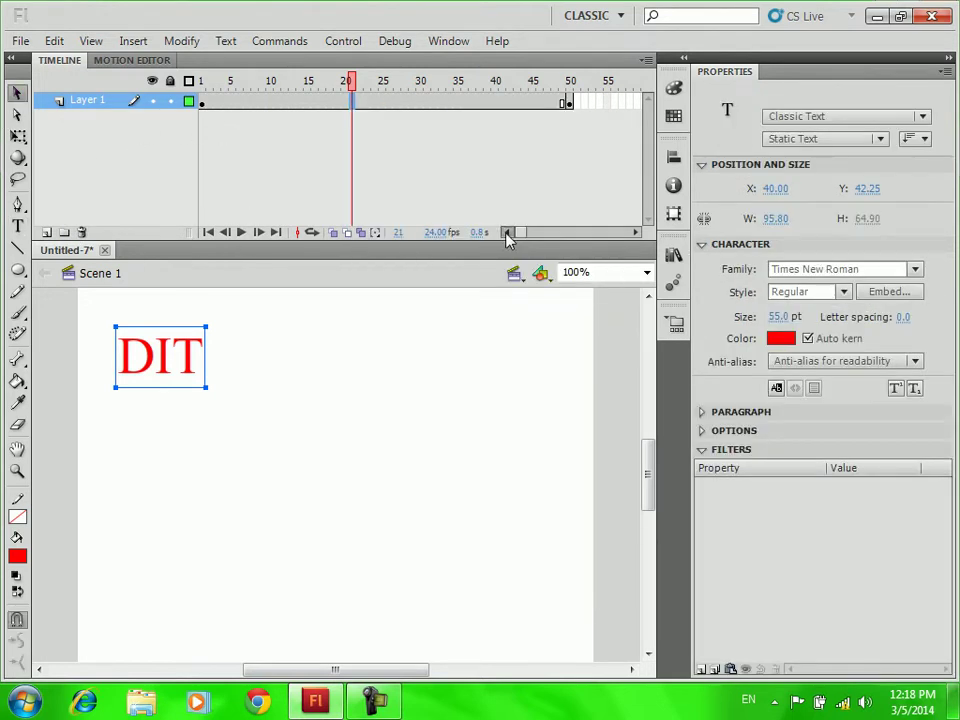
{"action": "left_click", "coordinate": [203, 111]}
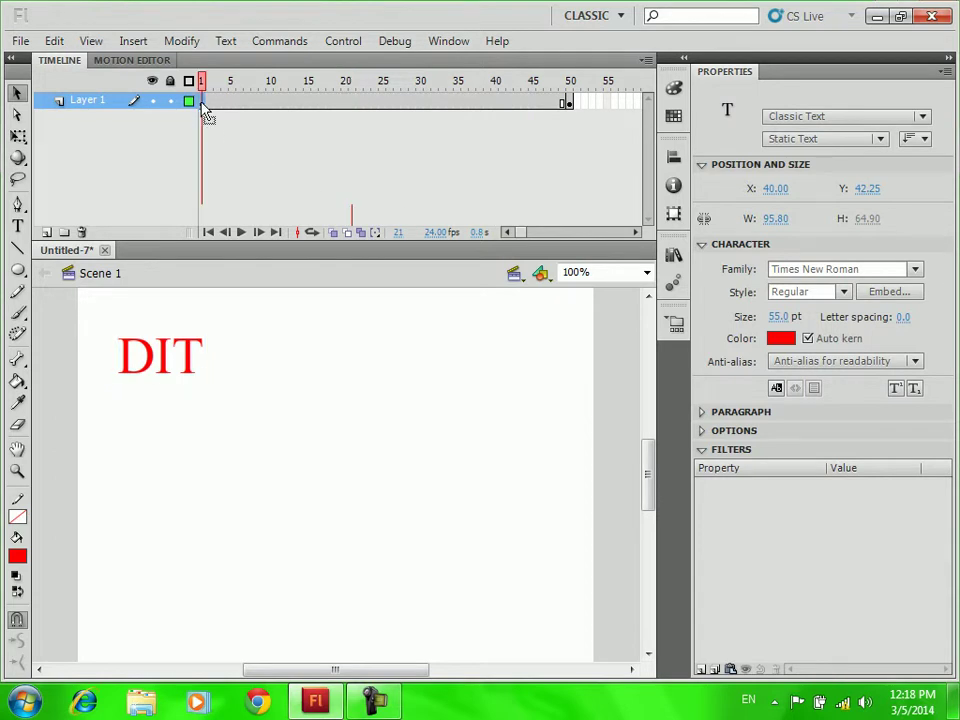
{"action": "left_click", "coordinate": [180, 375]}
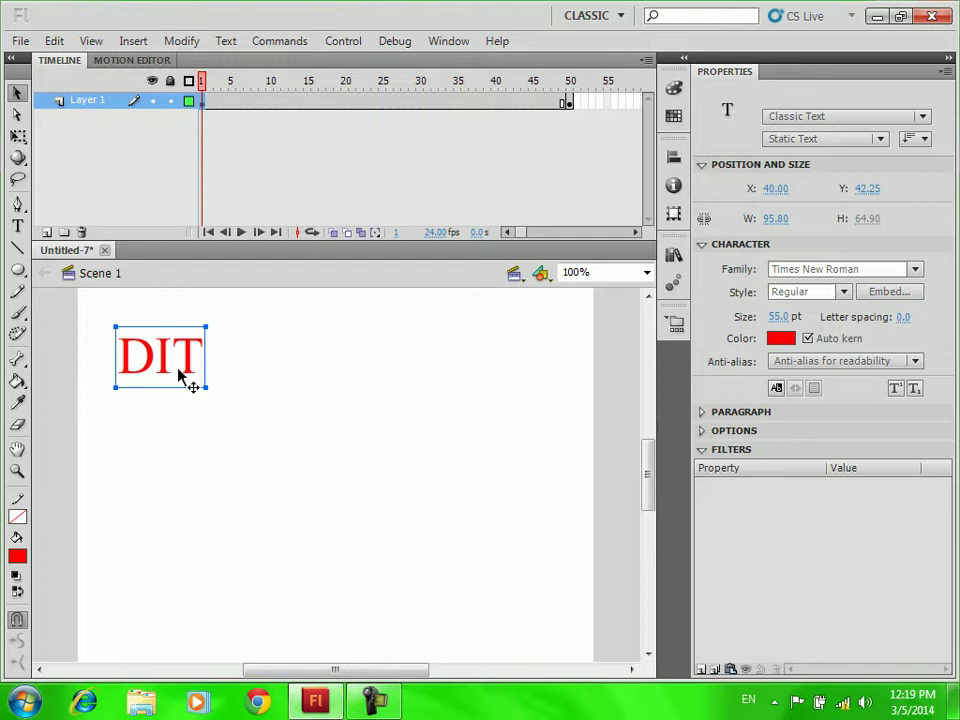
{"action": "left_click", "coordinate": [181, 42]}
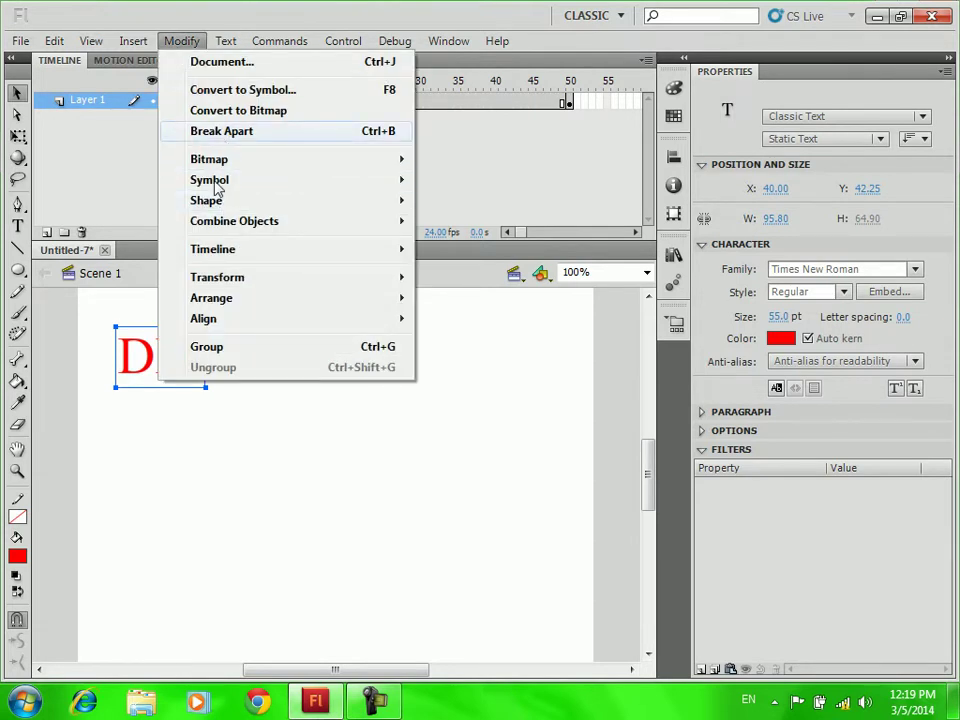
{"action": "left_click", "coordinate": [134, 373]}
{"action": "key", "text": "ctrl+b"}
{"action": "key", "text": "ctrl+b"}
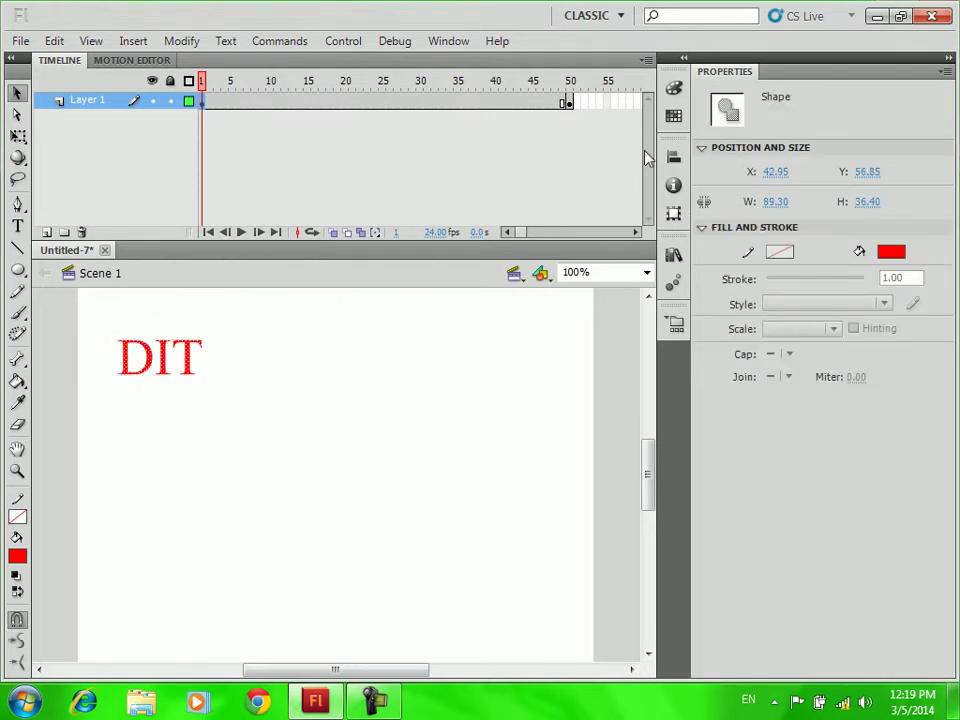
Break both the DIT and DBA texts in frame 50 apart twice into plain shapes.
{"action": "left_click", "coordinate": [567, 103]}
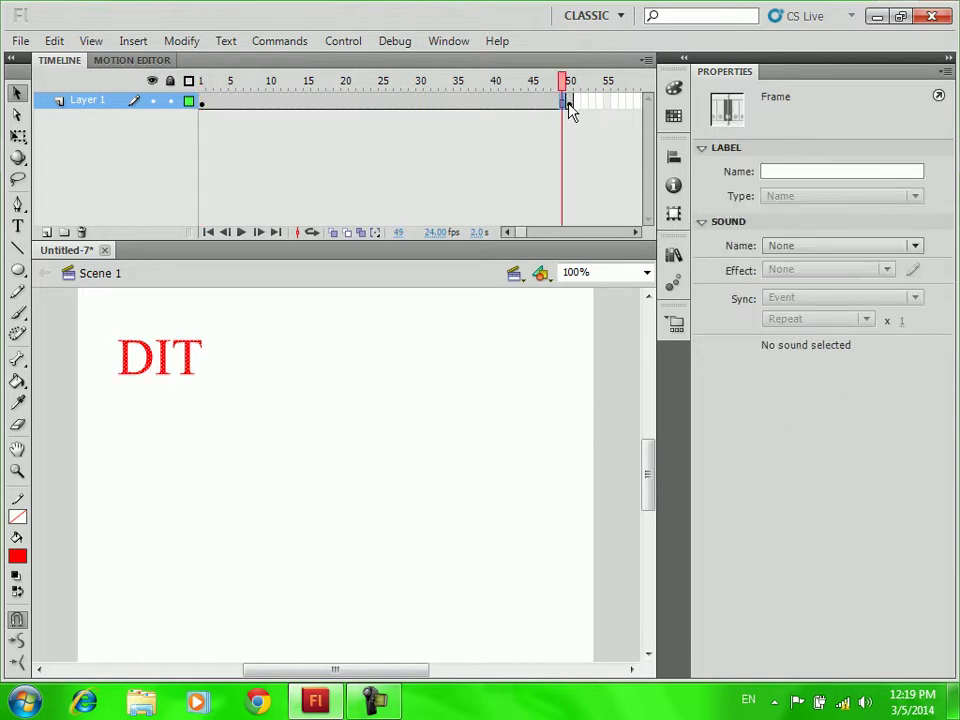
{"action": "left_click", "coordinate": [528, 330]}
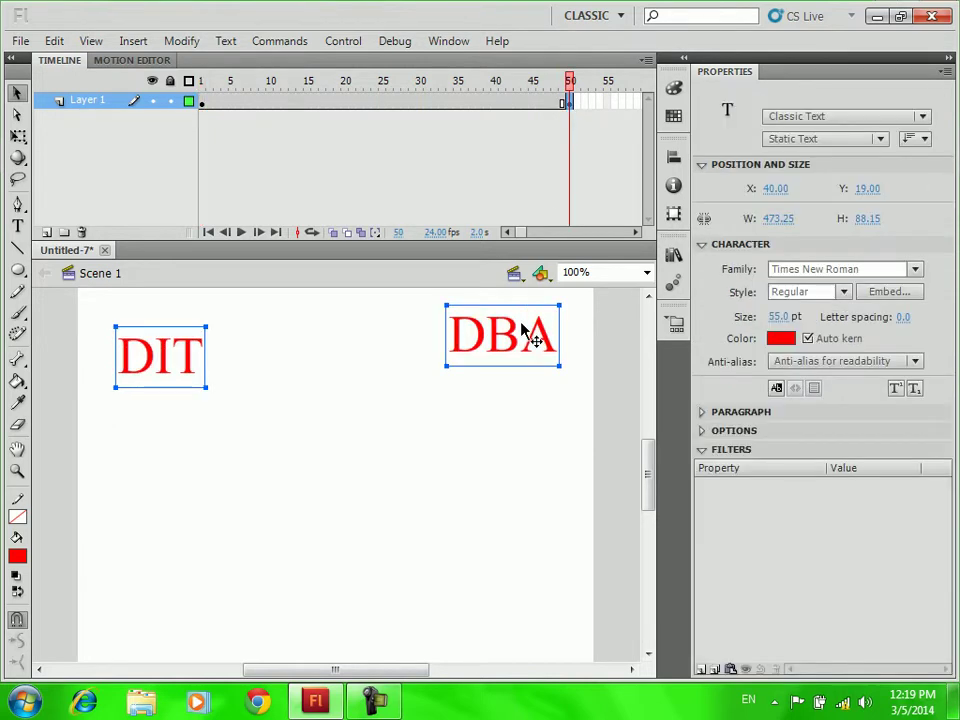
{"action": "key", "text": "ctrl+b"}
{"action": "key", "text": "ctrl+b"}
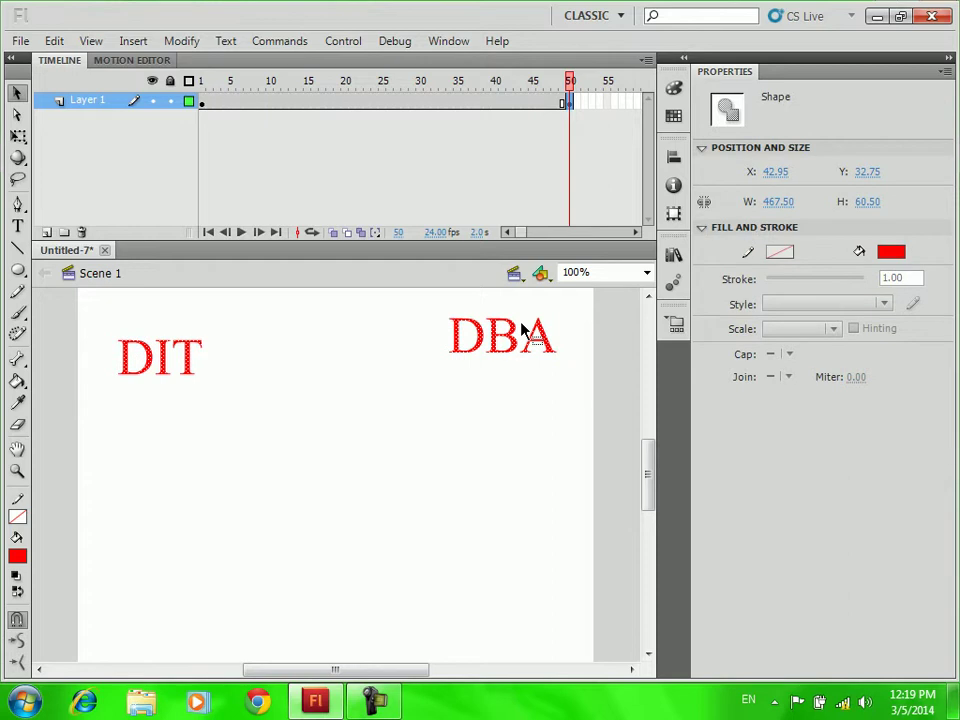
Create a shape tween between frames 1 and 50 and test the movie.
{"action": "right_click", "coordinate": [359, 104]}
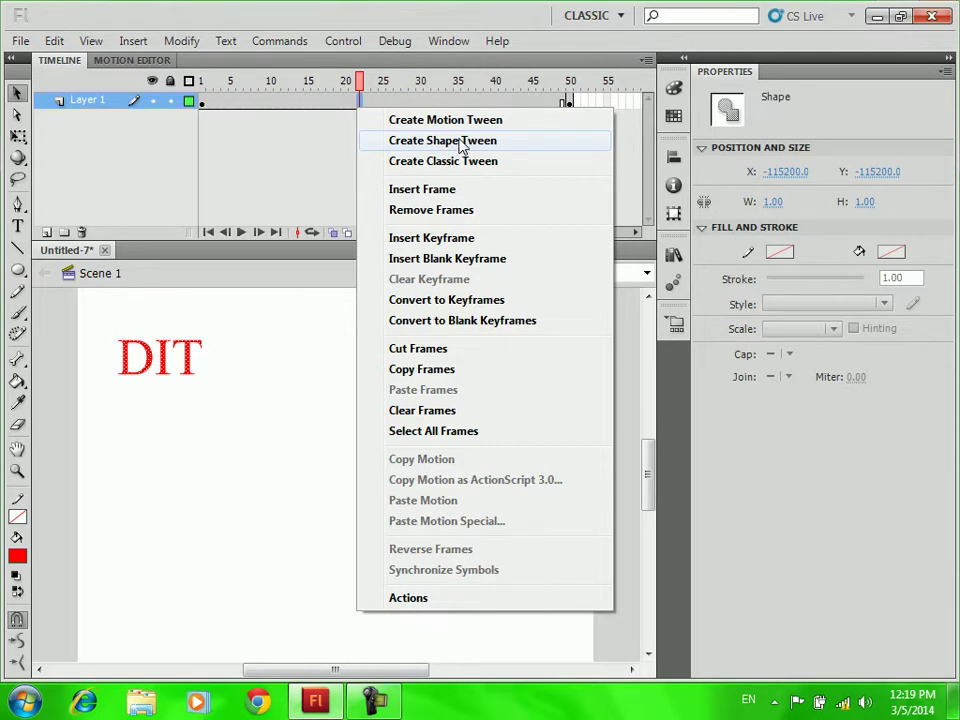
{"action": "left_click", "coordinate": [462, 141]}
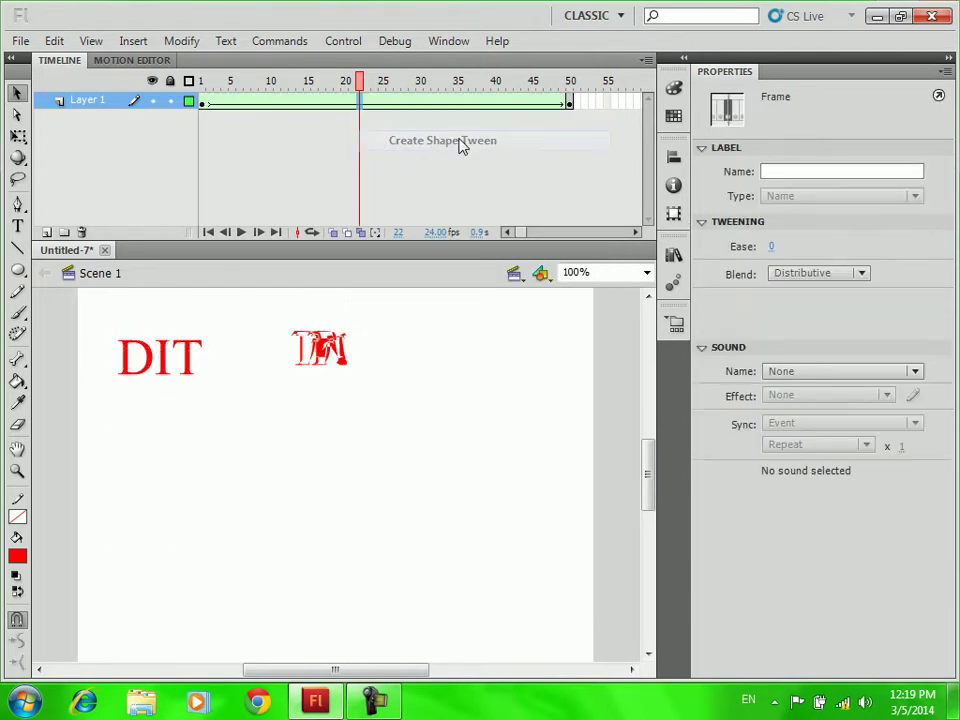
{"action": "key", "text": "ctrl+Return"}
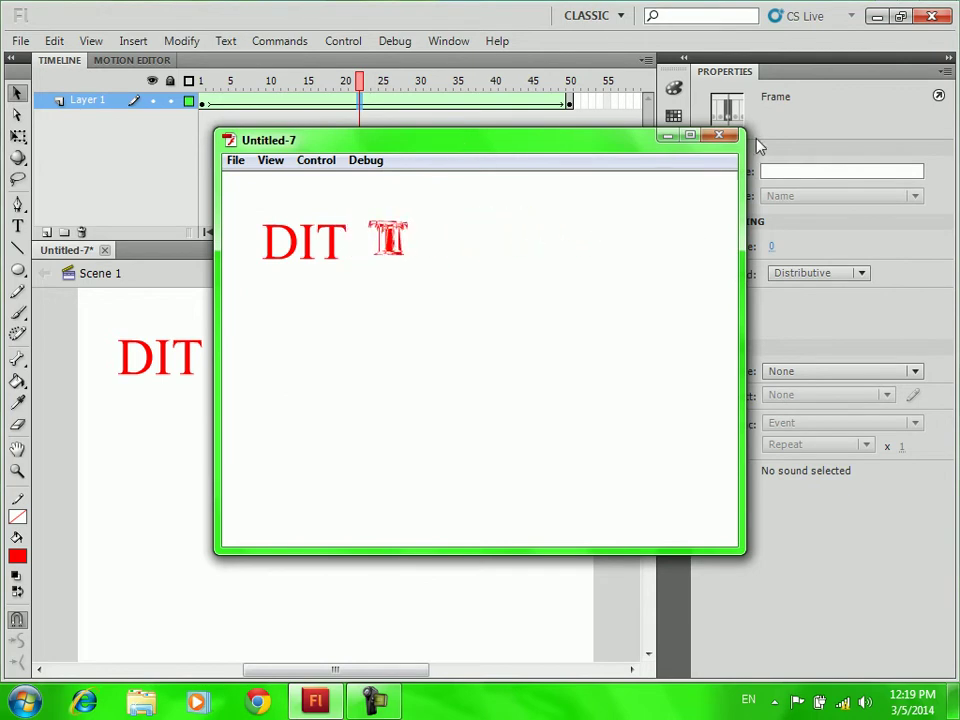
{"action": "left_click", "coordinate": [719, 135]}
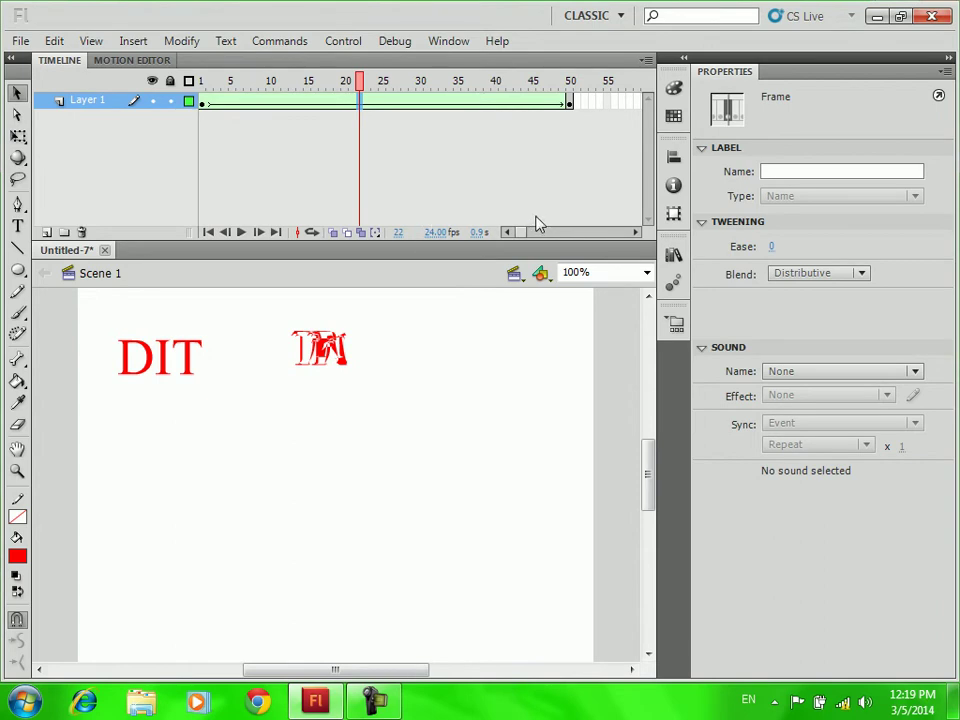
Insert a keyframe at frame 85 of Layer 1.
{"action": "left_click", "coordinate": [635, 232]}
{"action": "left_click", "coordinate": [636, 232]}
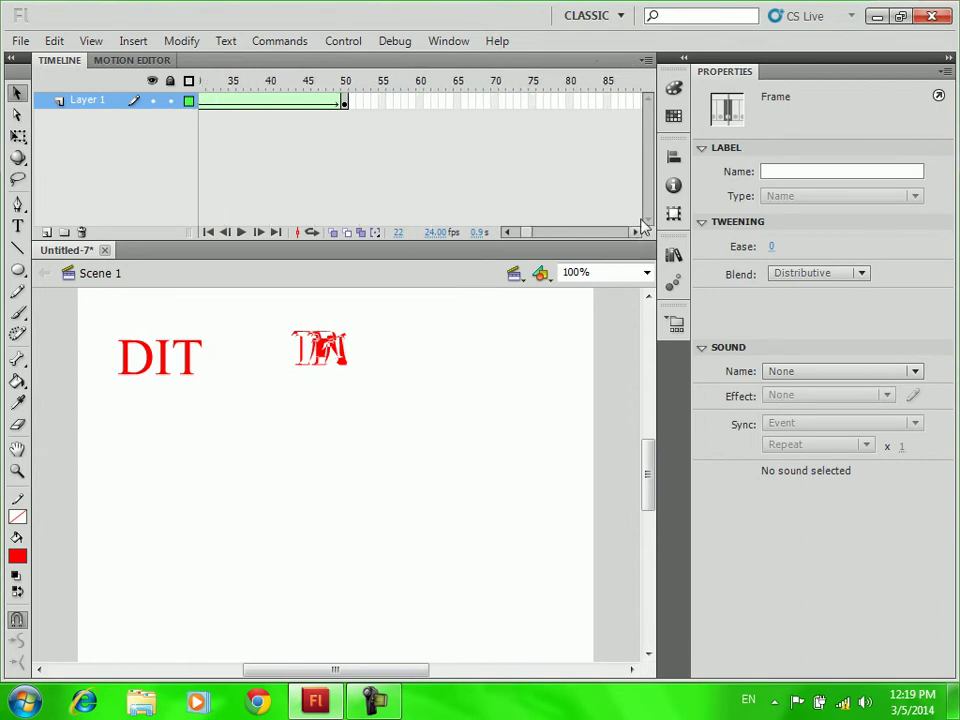
{"action": "left_click", "coordinate": [608, 101]}
{"action": "right_click", "coordinate": [609, 102]}
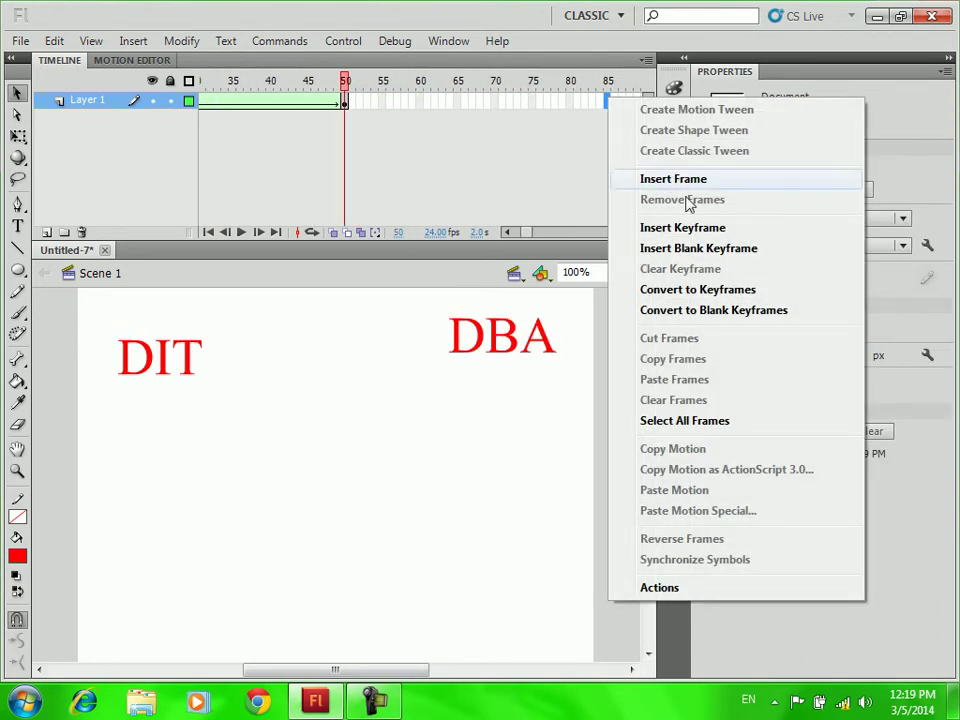
{"action": "left_click", "coordinate": [683, 228]}
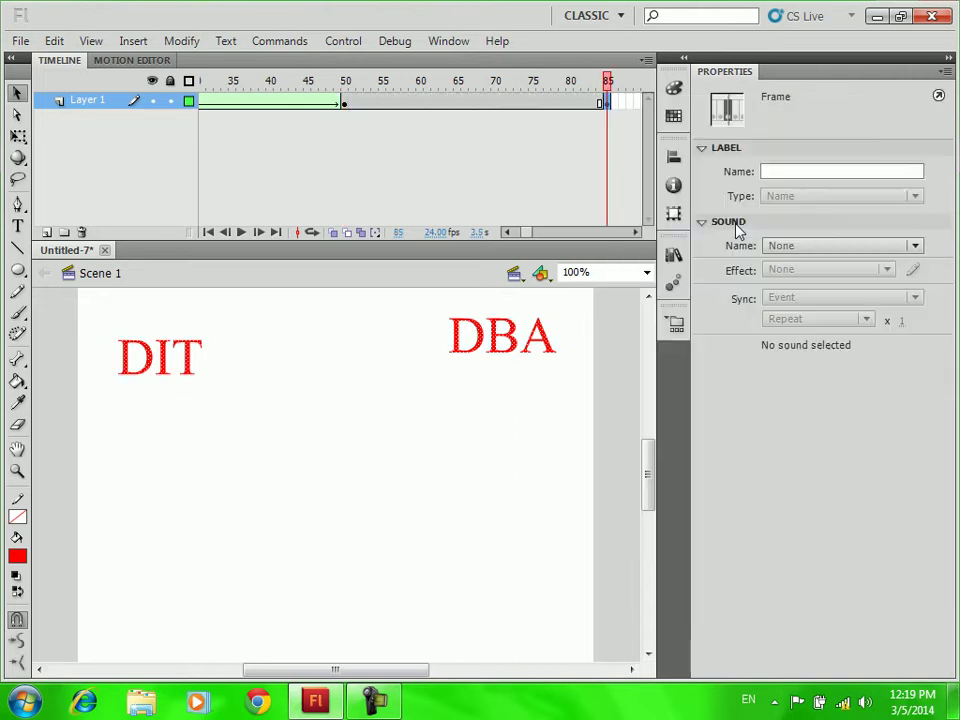
Play the animation in the timeline and test the movie with its extended frames.
{"action": "left_click", "coordinate": [506, 232]}
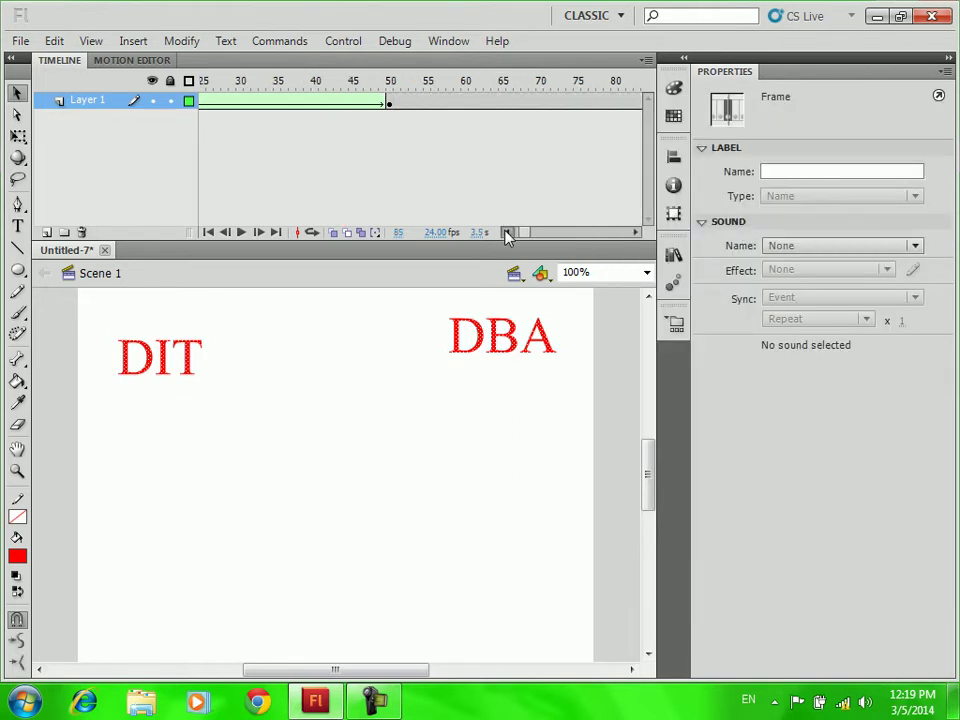
{"action": "left_click", "coordinate": [140, 364]}
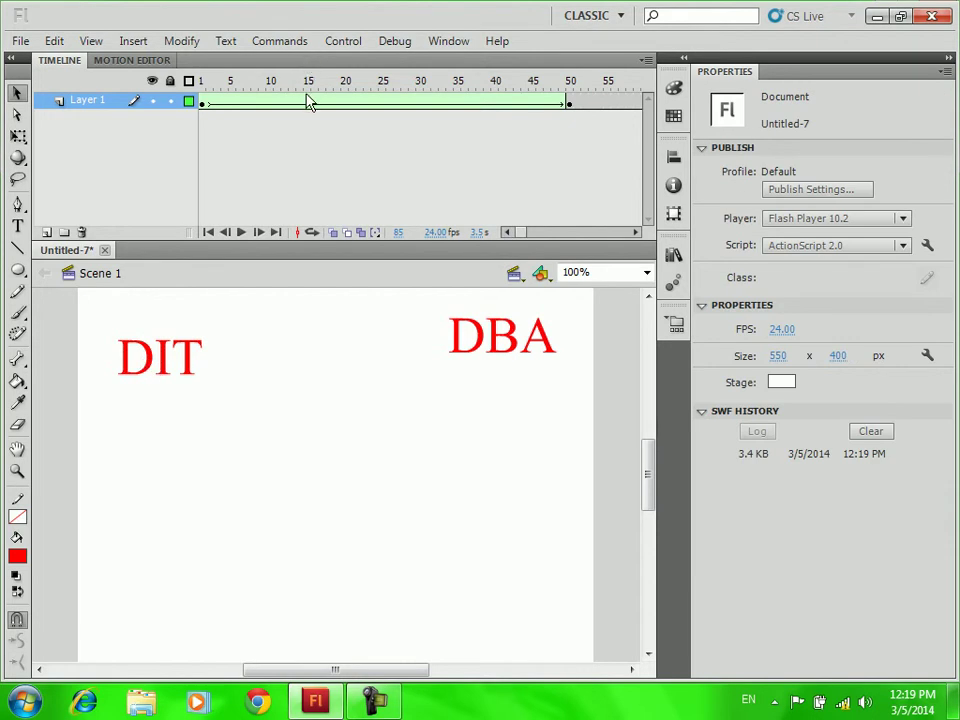
{"action": "key", "text": "Return"}
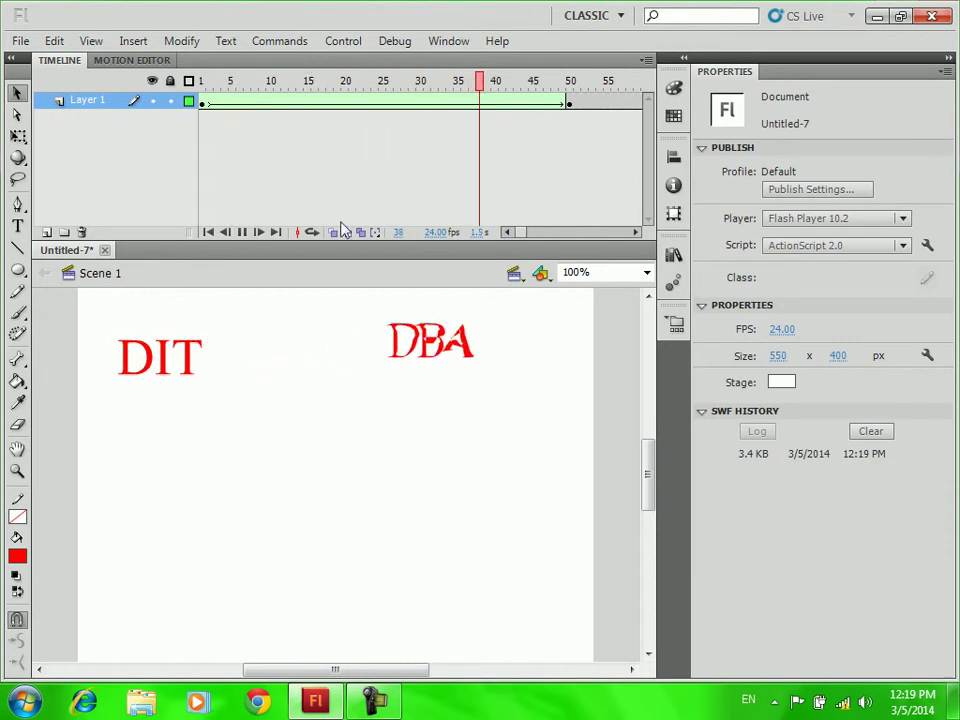
{"action": "key", "text": "ctrl+Return"}
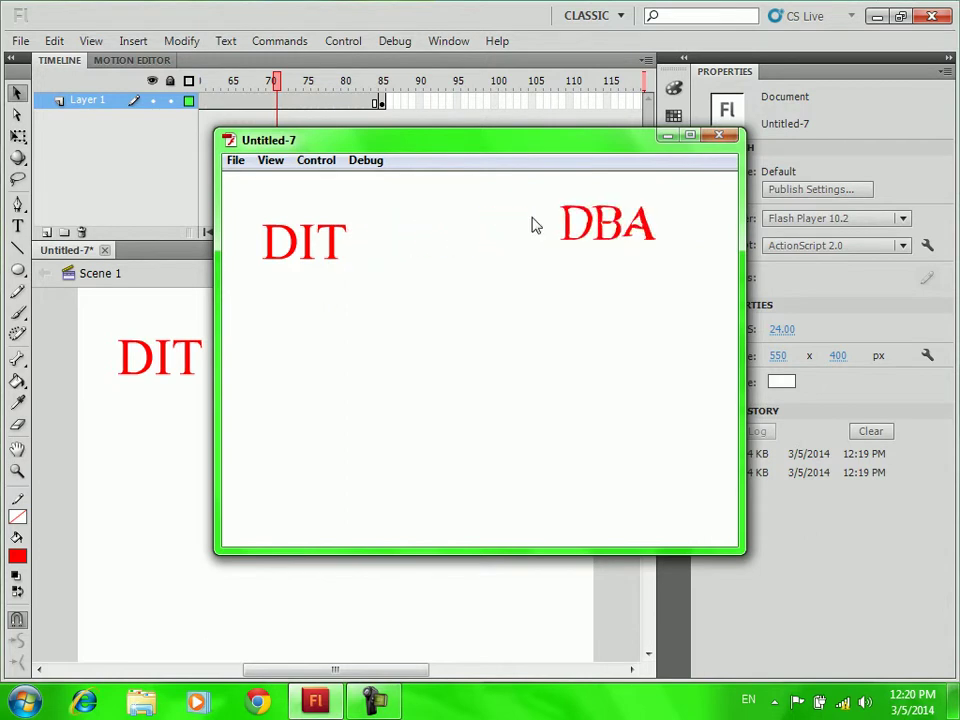
{"action": "left_click", "coordinate": [719, 136]}
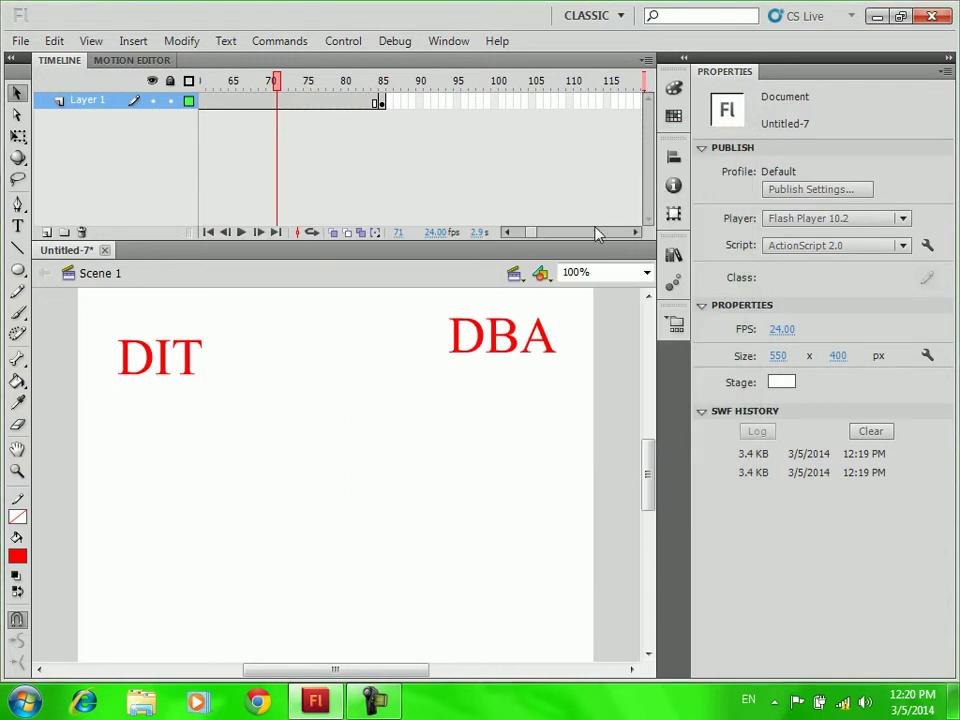
Insert a blank keyframe at frame 120 of Layer 1.
{"action": "left_click", "coordinate": [384, 102]}
{"action": "left_click", "coordinate": [490, 366]}
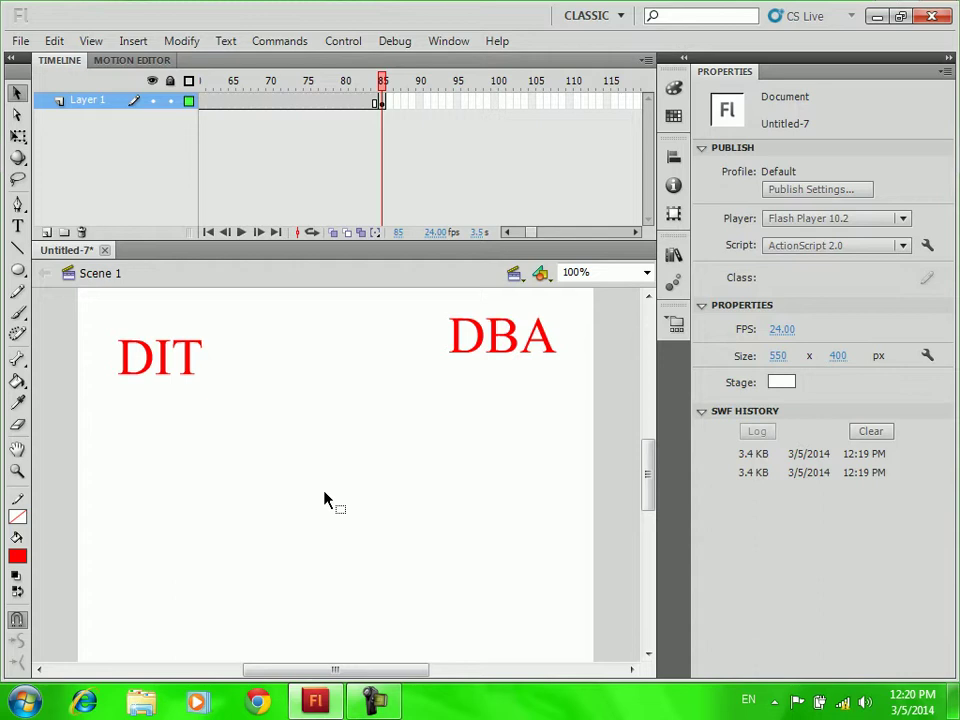
{"action": "left_click", "coordinate": [610, 103]}
{"action": "left_click", "coordinate": [635, 232]}
{"action": "left_click", "coordinate": [638, 232]}
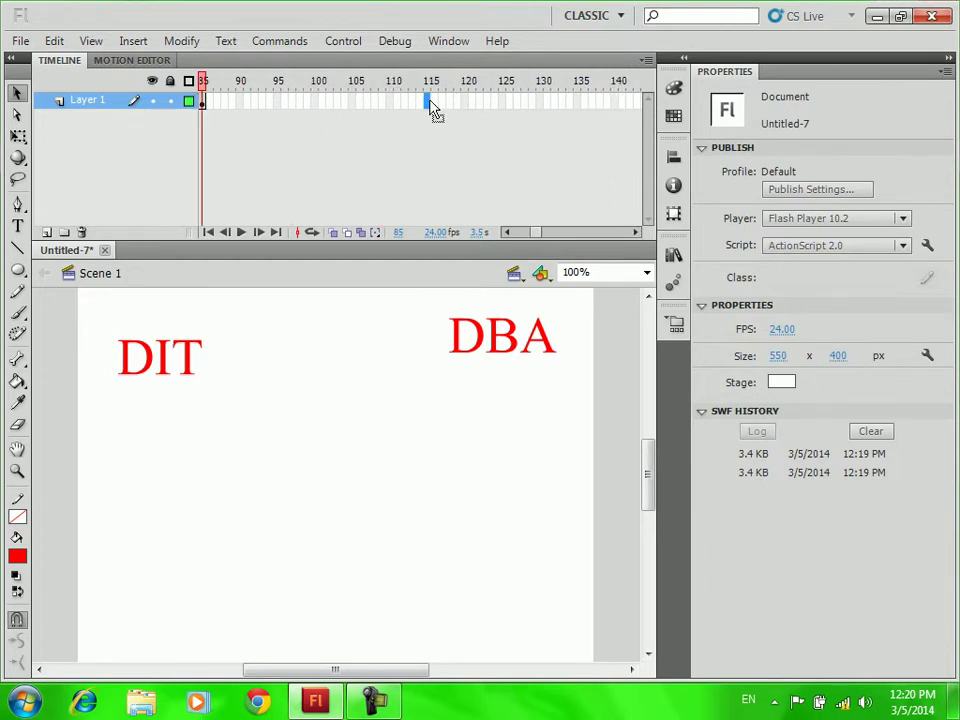
{"action": "left_click", "coordinate": [375, 429]}
{"action": "left_click", "coordinate": [465, 101]}
{"action": "right_click", "coordinate": [465, 101]}
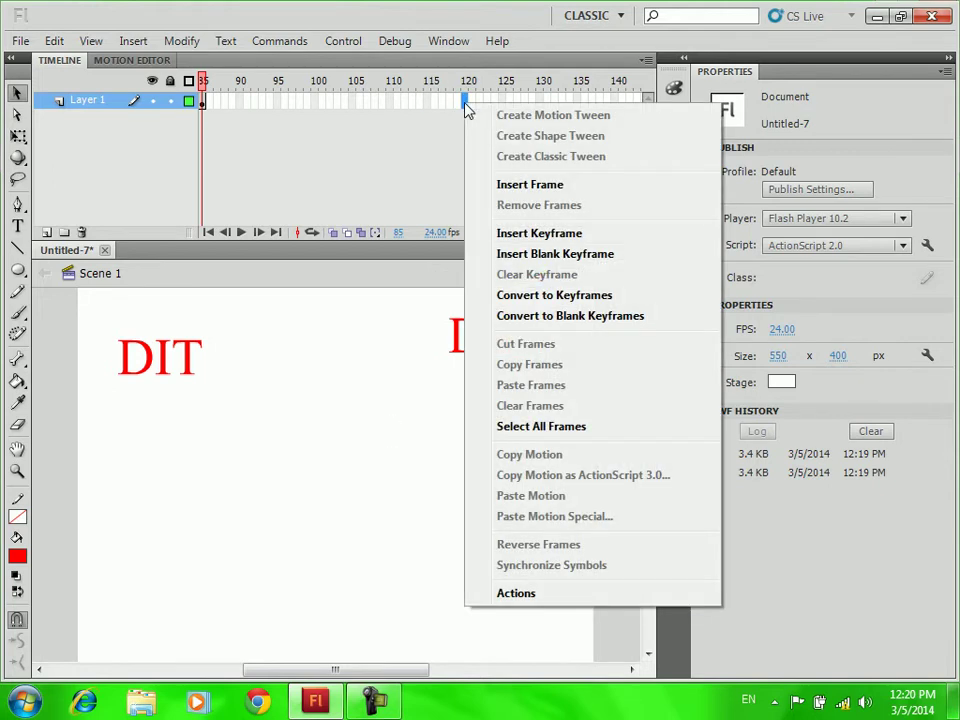
{"action": "left_click", "coordinate": [605, 254]}
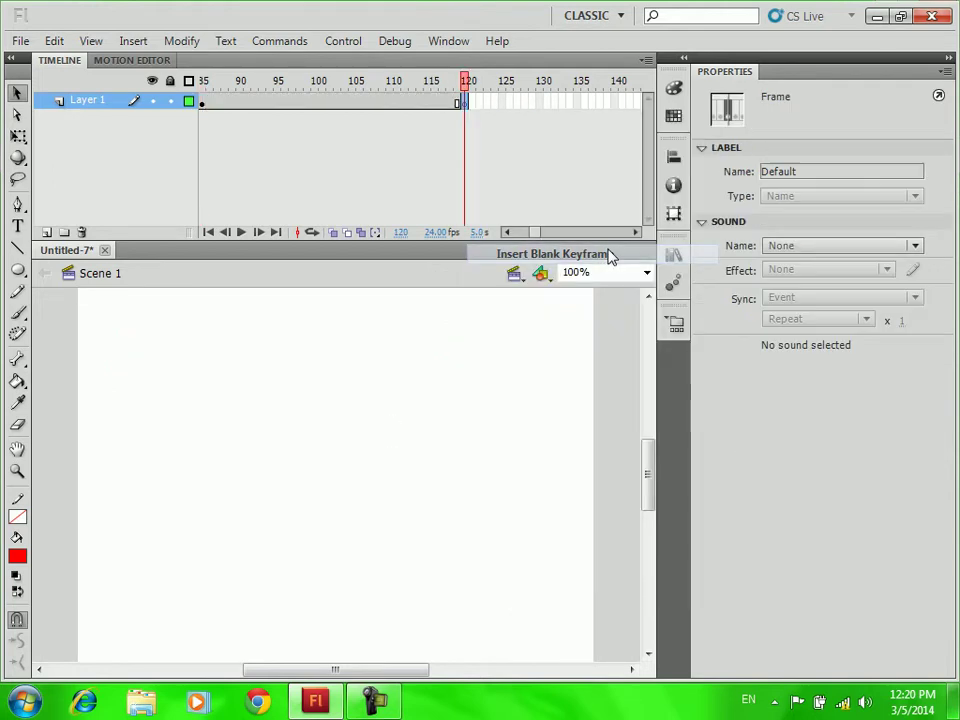
Add the text "BSC" near the middle of the stage in frame 120, at about X 211, Y 169.
{"action": "left_click", "coordinate": [17, 226]}
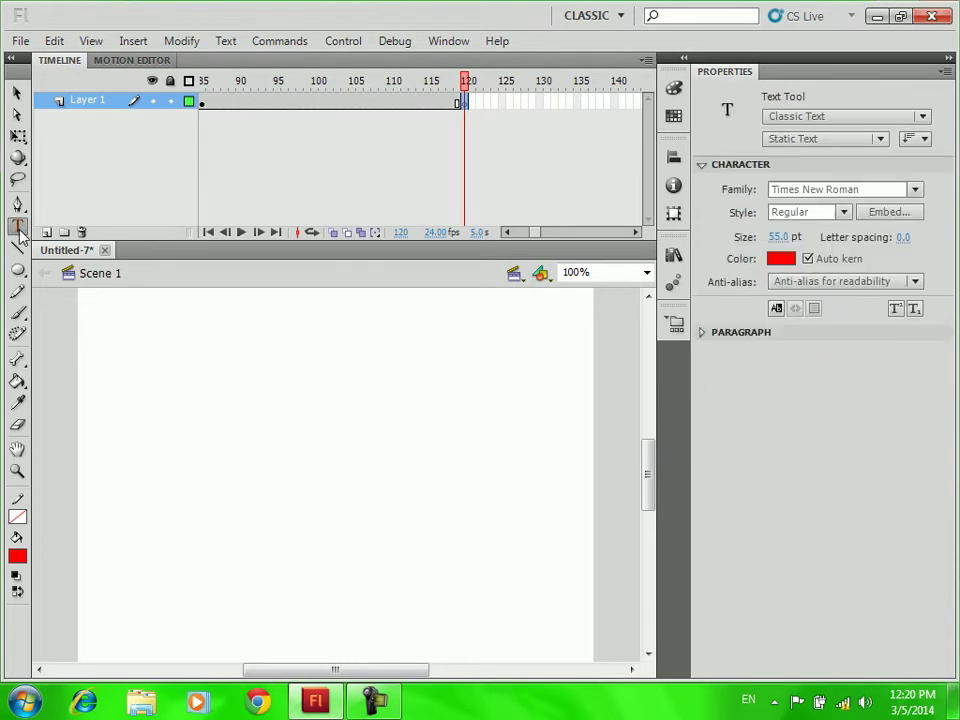
{"action": "left_click", "coordinate": [278, 494]}
{"action": "type", "text": "BSC"}
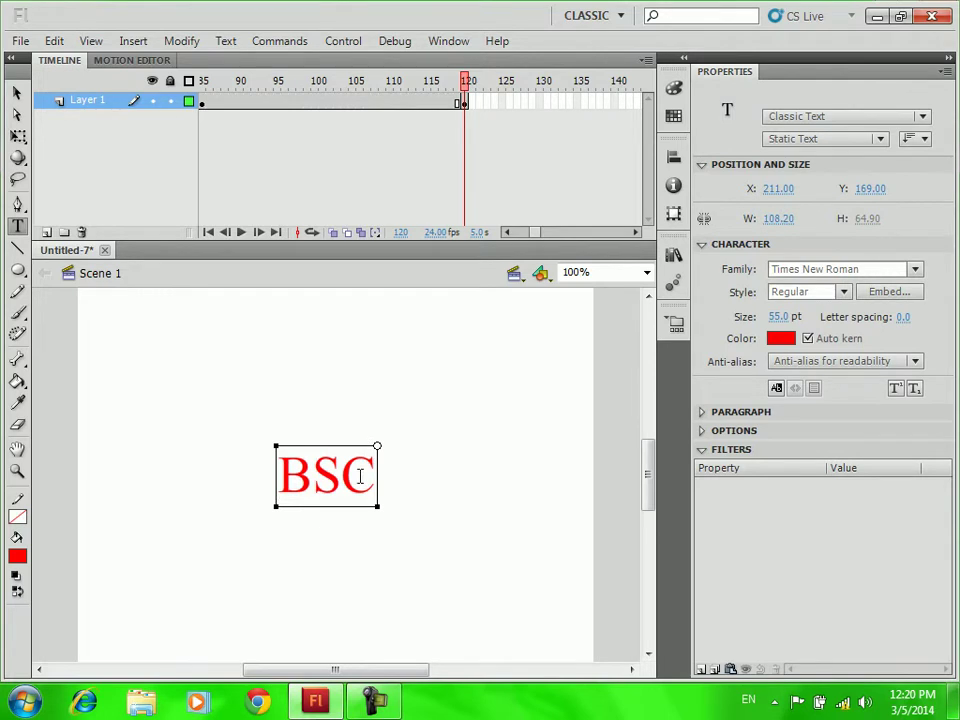
Replace the text "BSC" in frame 120 with "BCS" and break it apart into shapes.
{"action": "left_click_drag", "start_coordinate": [363, 476], "coordinate": [280, 477]}
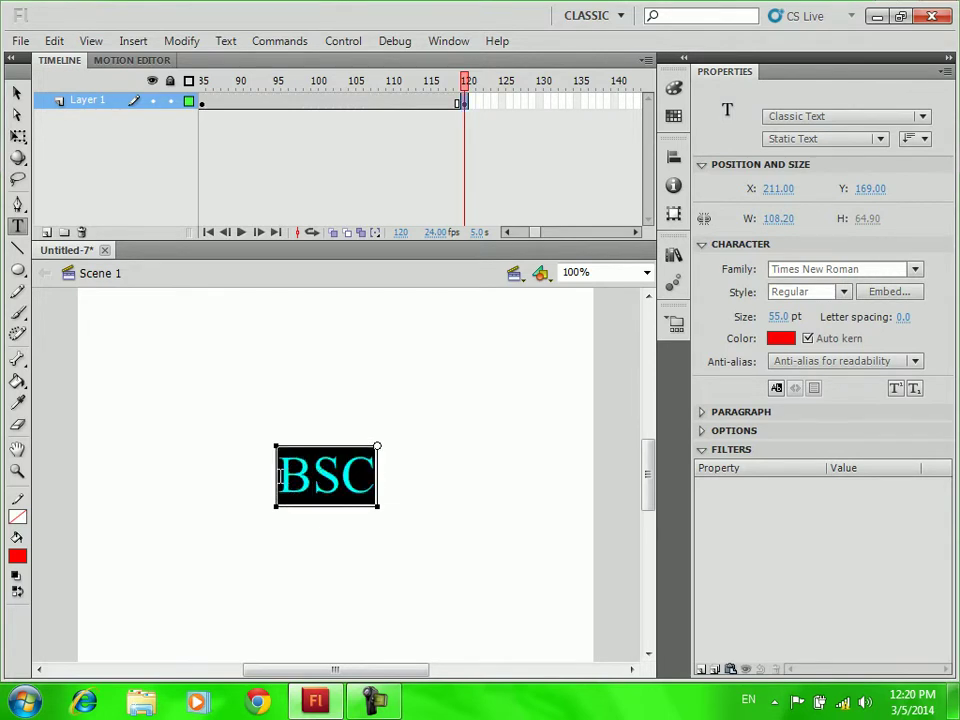
{"action": "key", "text": "BackSpace"}
{"action": "type", "text": "BCS"}
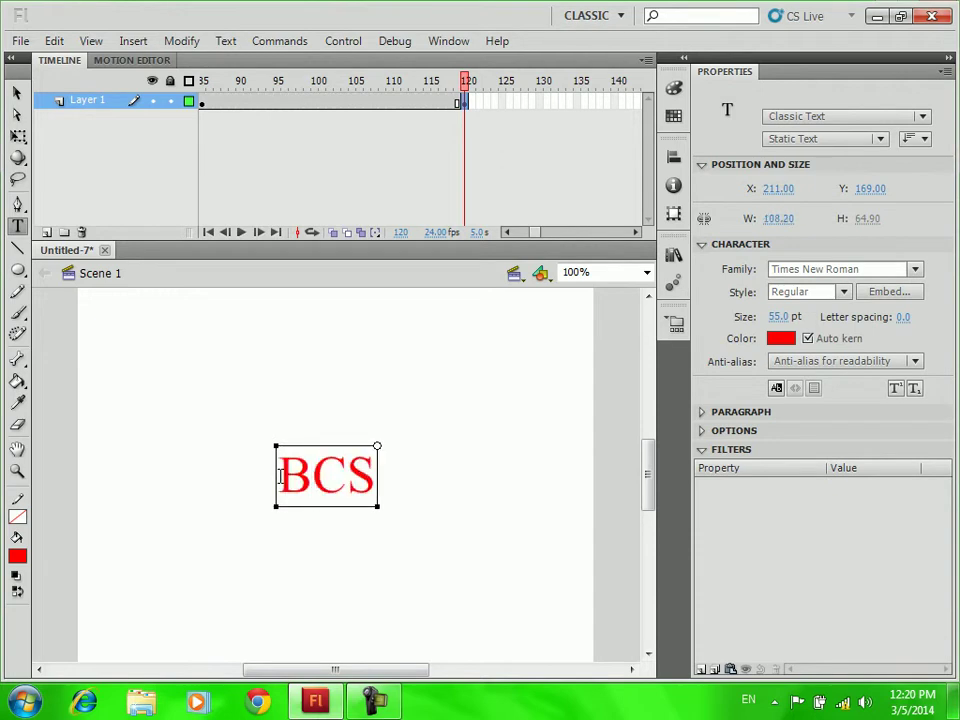
{"action": "left_click", "coordinate": [16, 92]}
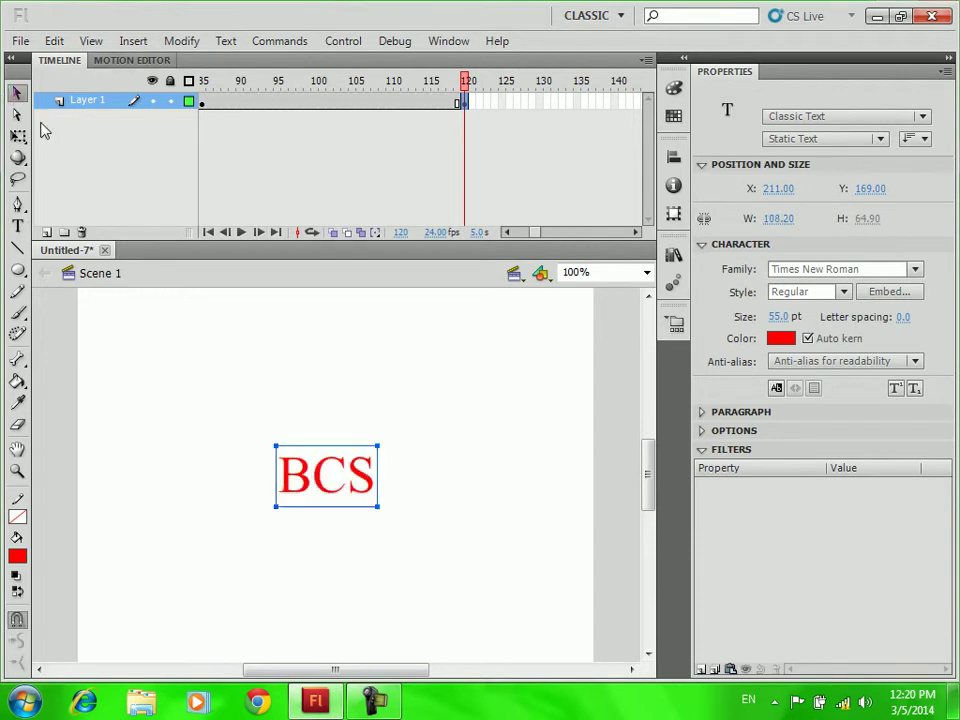
{"action": "key", "text": "ctrl+b"}
{"action": "key", "text": "ctrl+b"}
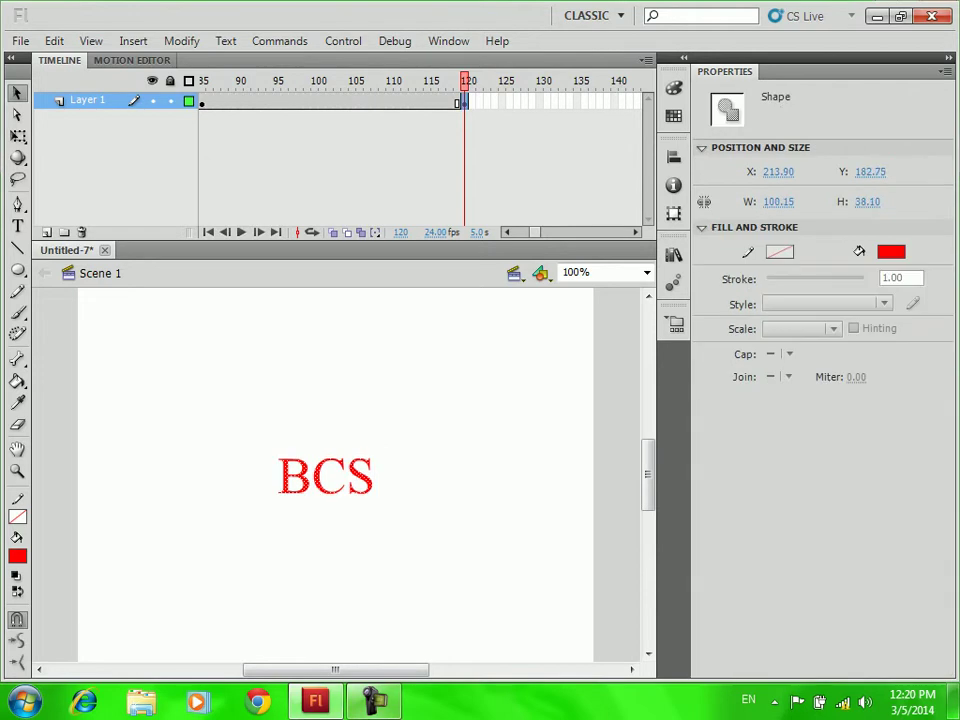
Insert a keyframe at frame 165 of Layer 1.
{"action": "left_click", "coordinate": [634, 232]}
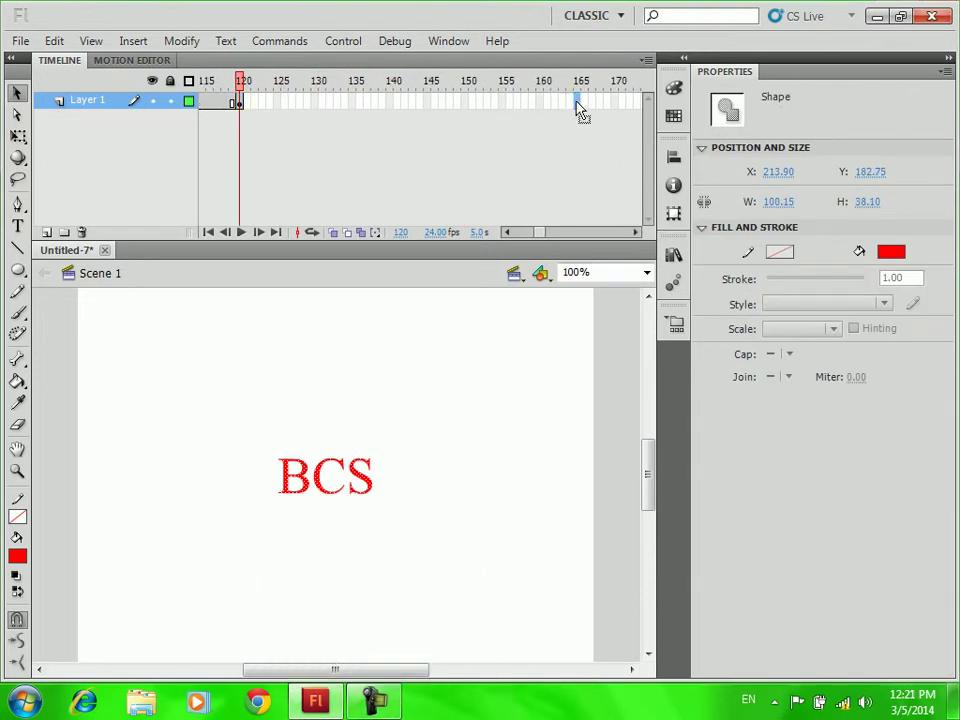
{"action": "right_click", "coordinate": [578, 104]}
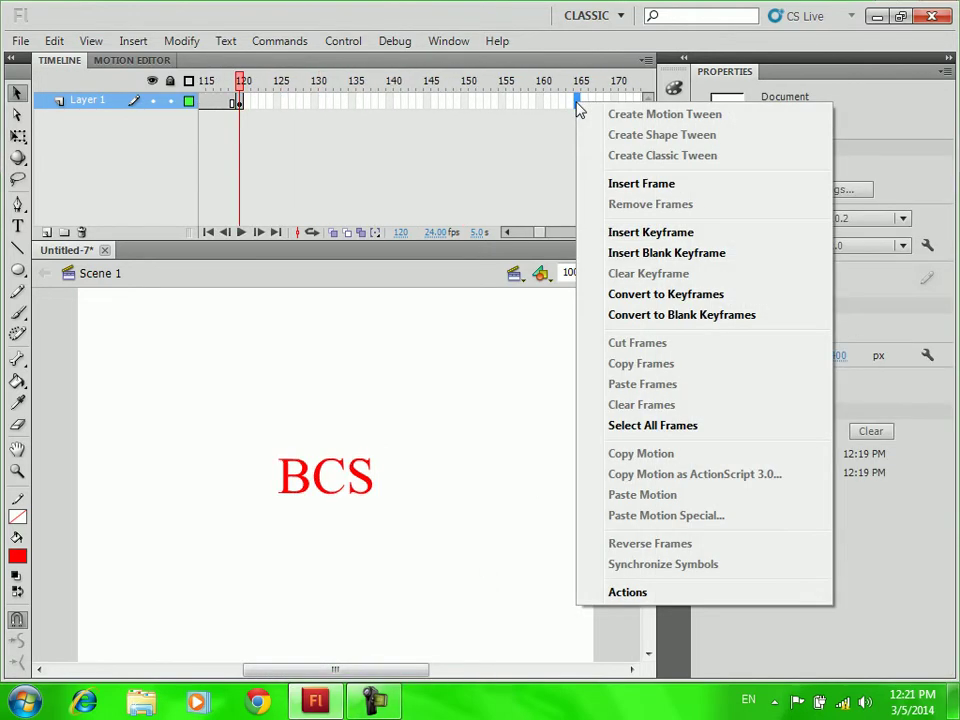
{"action": "left_click", "coordinate": [709, 234]}
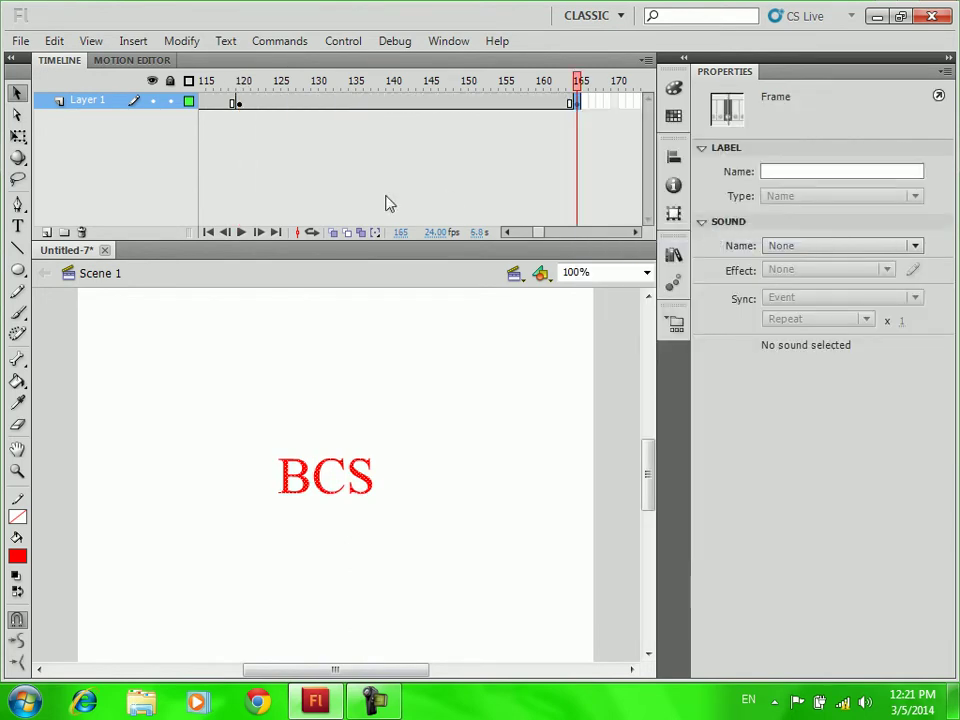
Create a shape tween between frames 120 and 165 of Layer 1 and test the movie.
{"action": "left_click", "coordinate": [506, 232]}
{"action": "left_click", "coordinate": [506, 232]}
{"action": "left_click", "coordinate": [427, 104]}
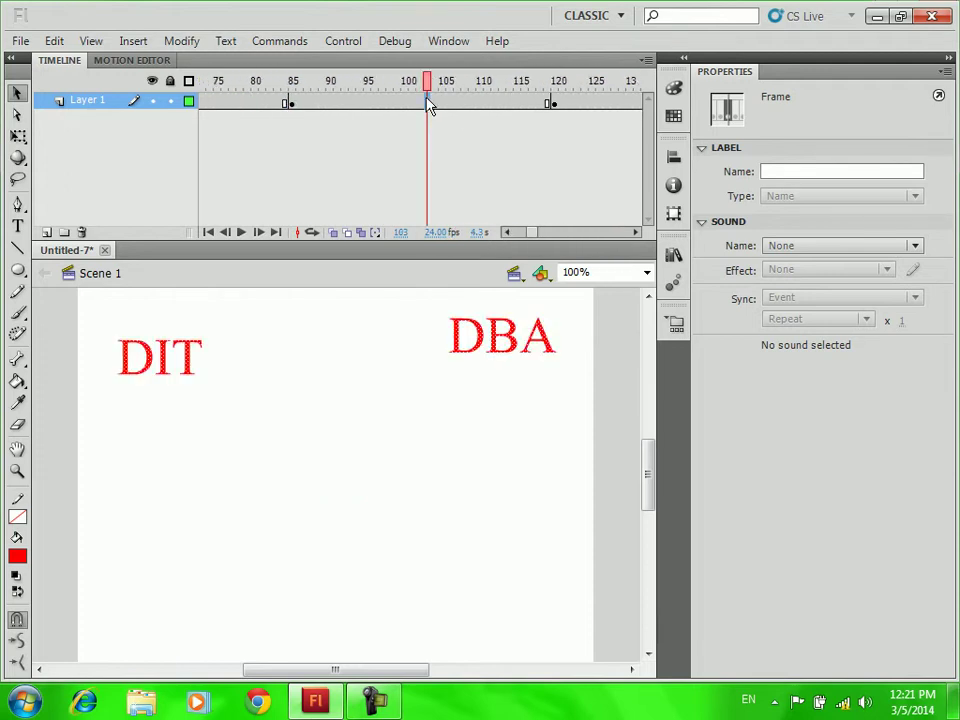
{"action": "left_click", "coordinate": [599, 104]}
{"action": "right_click", "coordinate": [599, 104]}
{"action": "left_click", "coordinate": [684, 134]}
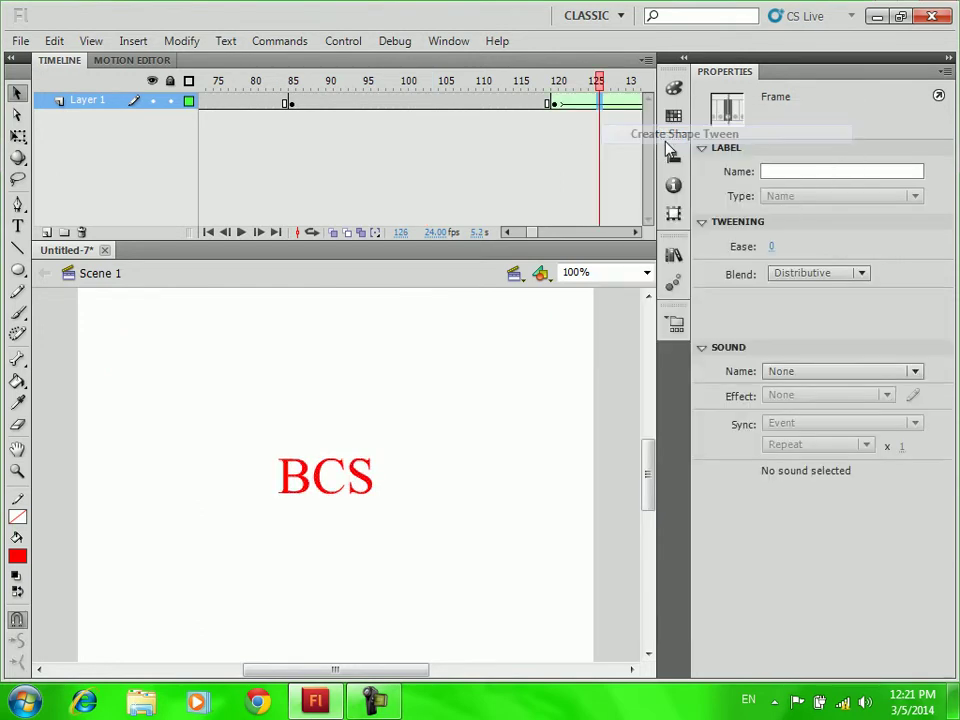
{"action": "key", "text": "ctrl+Return"}
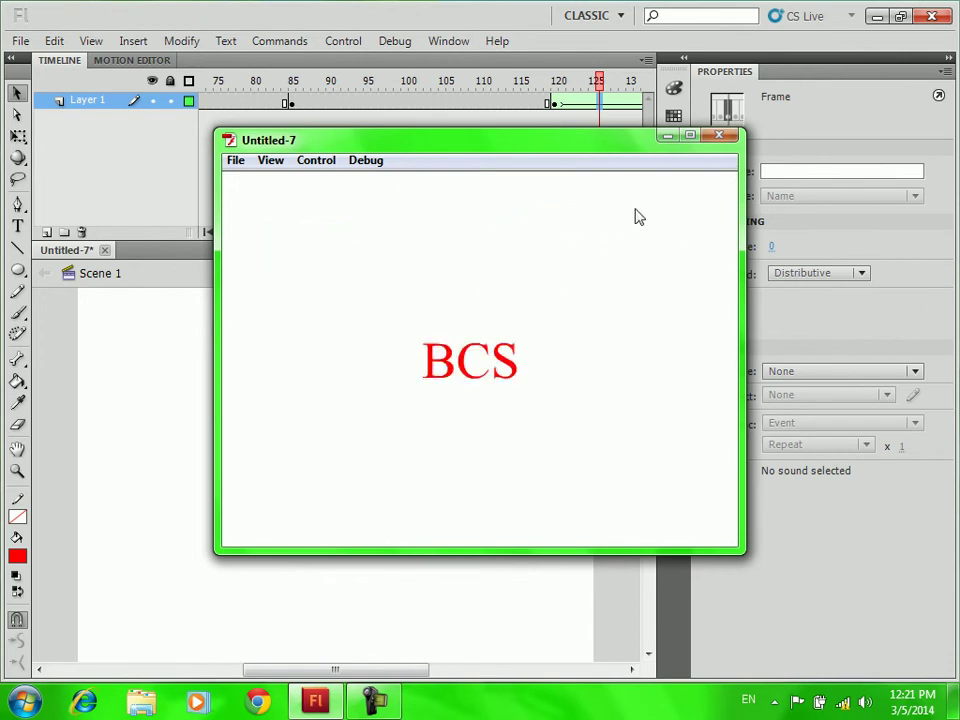
{"action": "left_click", "coordinate": [726, 139]}
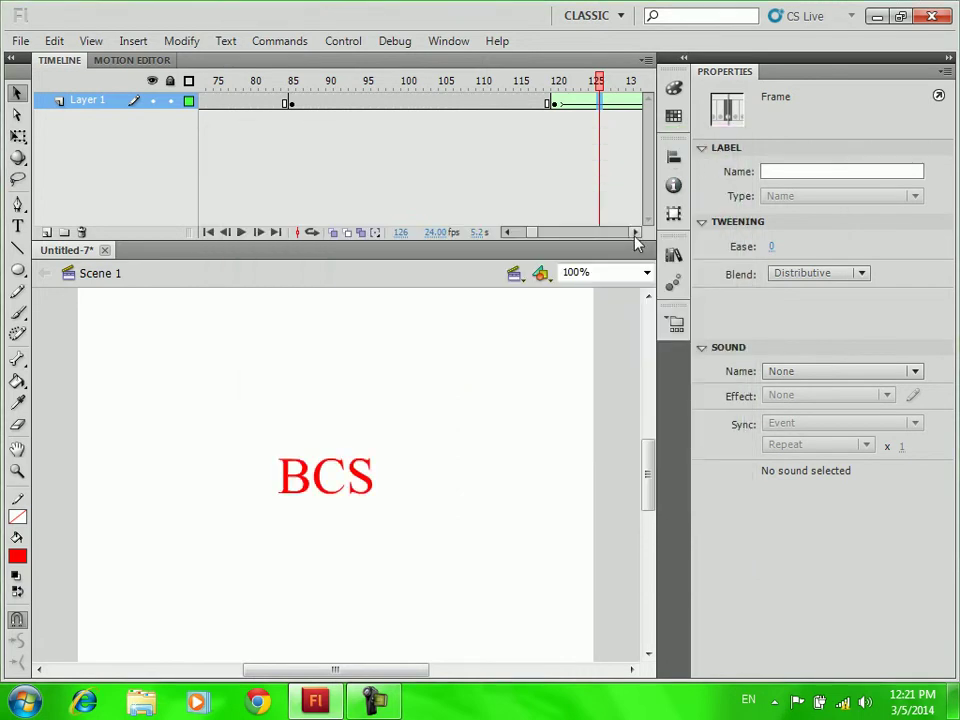
Remove frame 120 at the start of the shape tween on Layer 1.
{"action": "left_click", "coordinate": [634, 232]}
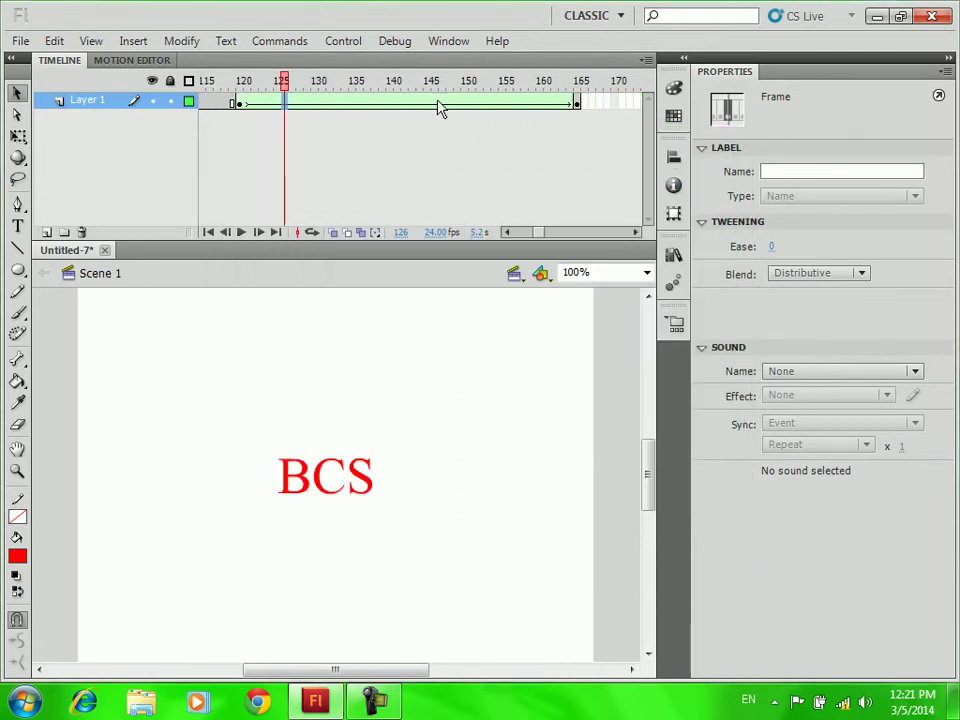
{"action": "left_click", "coordinate": [435, 104]}
{"action": "right_click", "coordinate": [435, 104]}
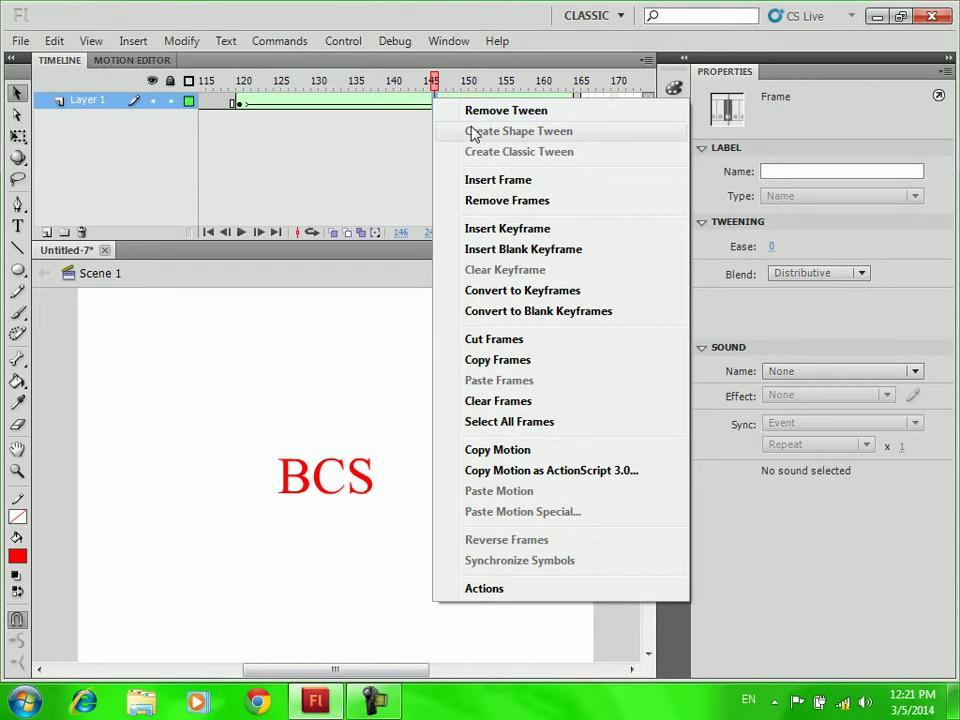
{"action": "left_click", "coordinate": [400, 104]}
{"action": "left_click", "coordinate": [240, 104]}
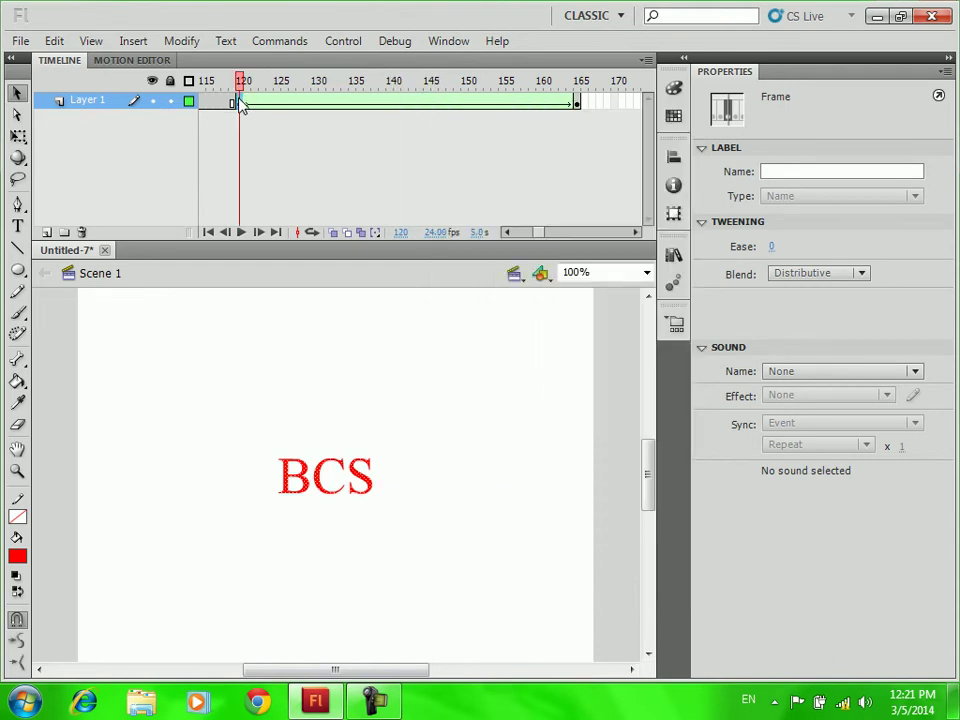
{"action": "right_click", "coordinate": [240, 104]}
{"action": "left_click", "coordinate": [318, 200]}
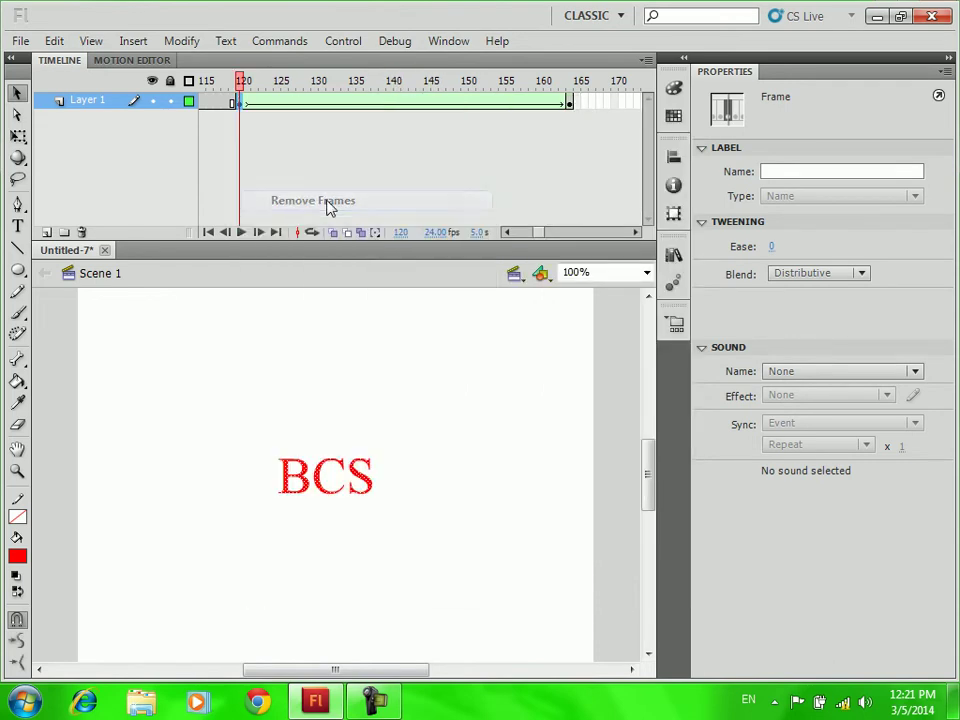
Close the current document without saving and create a new ActionScript 2.0 document.
{"action": "key", "text": "ctrl+w"}
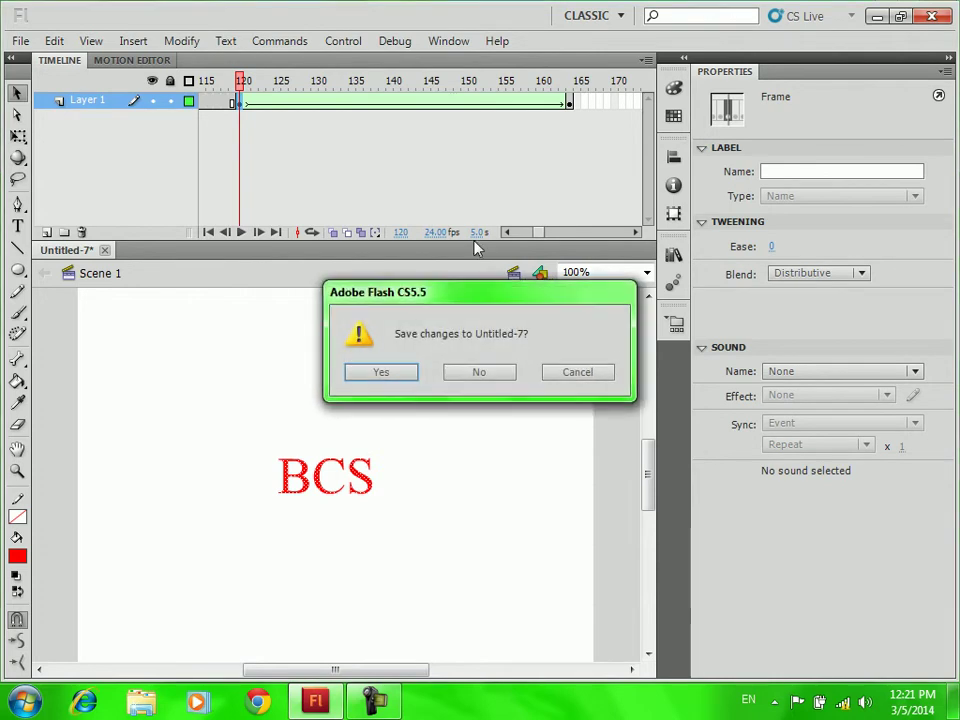
{"action": "left_click", "coordinate": [479, 378]}
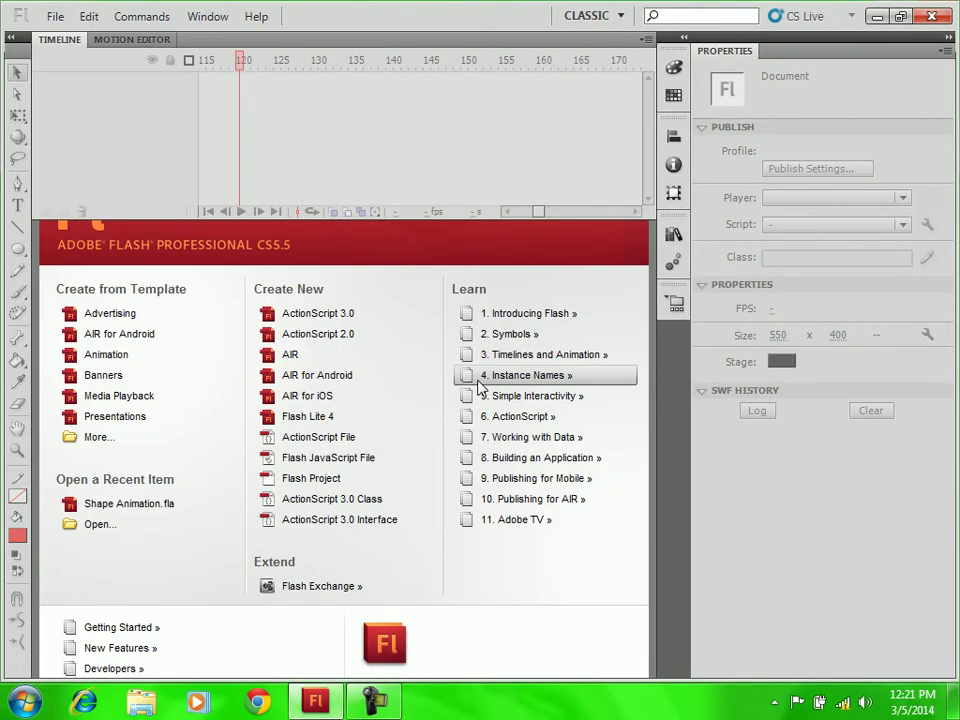
{"action": "left_click", "coordinate": [342, 335]}
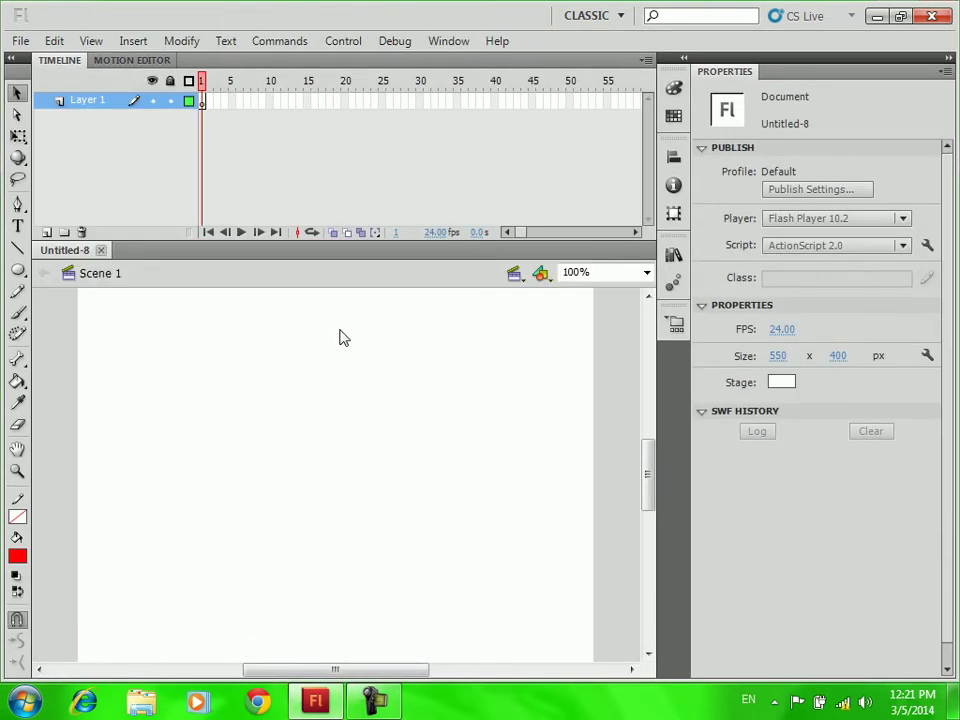
Add the text "DIT" in frame 1 at about X 34, Y 27, and break it apart into shapes.
{"action": "left_click", "coordinate": [17, 226]}
{"action": "left_click", "coordinate": [112, 320]}
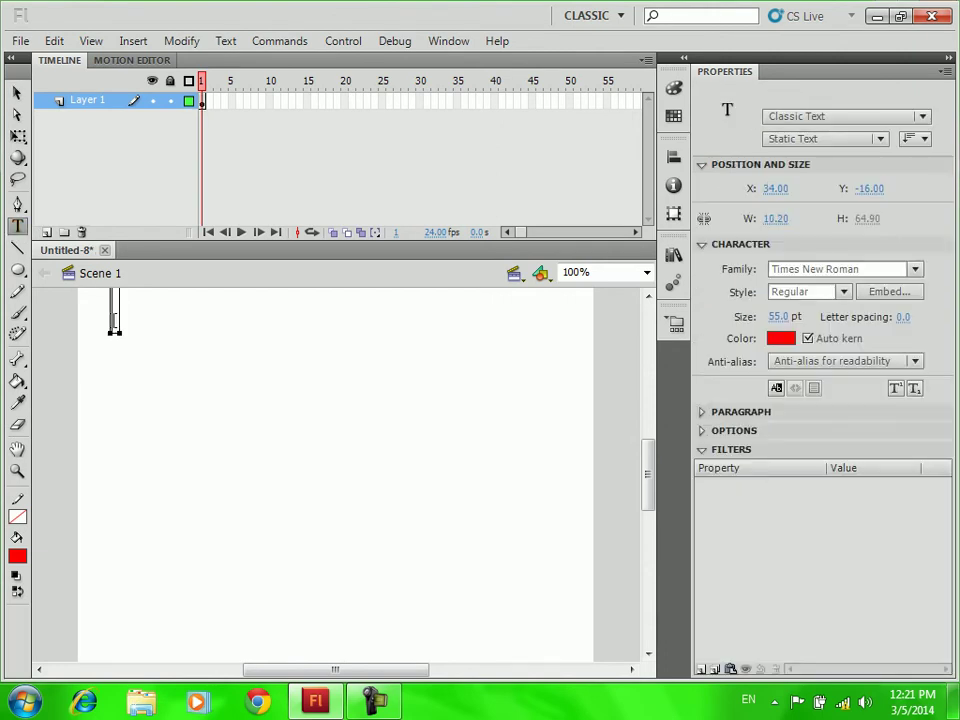
{"action": "type", "text": "DiT"}
{"action": "left_click", "coordinate": [17, 93]}
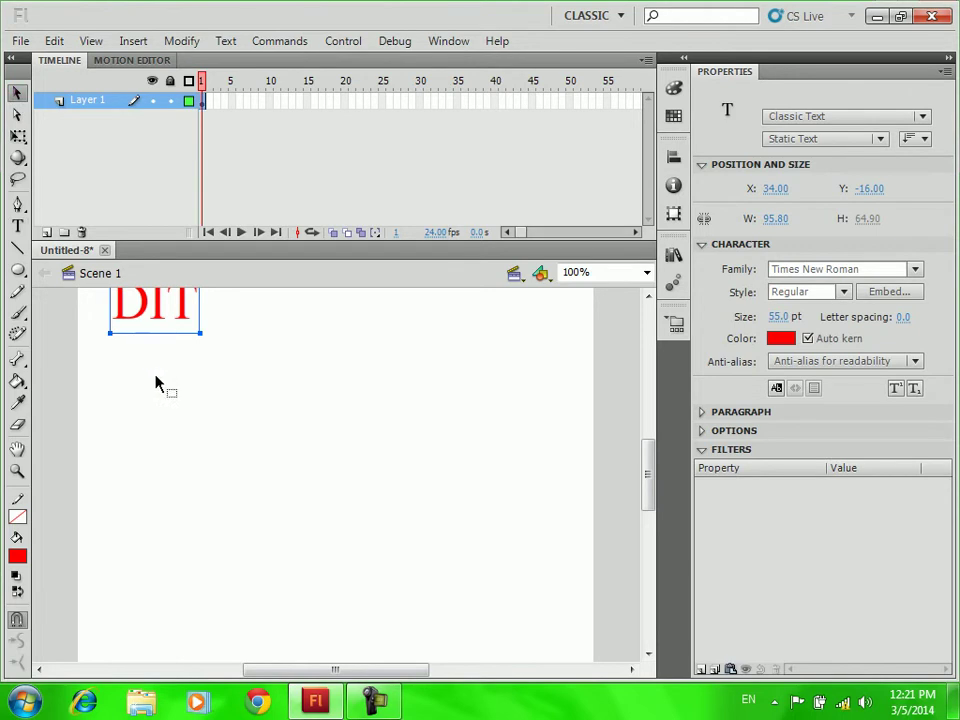
{"action": "left_click_drag", "start_coordinate": [162, 322], "coordinate": [152, 360]}
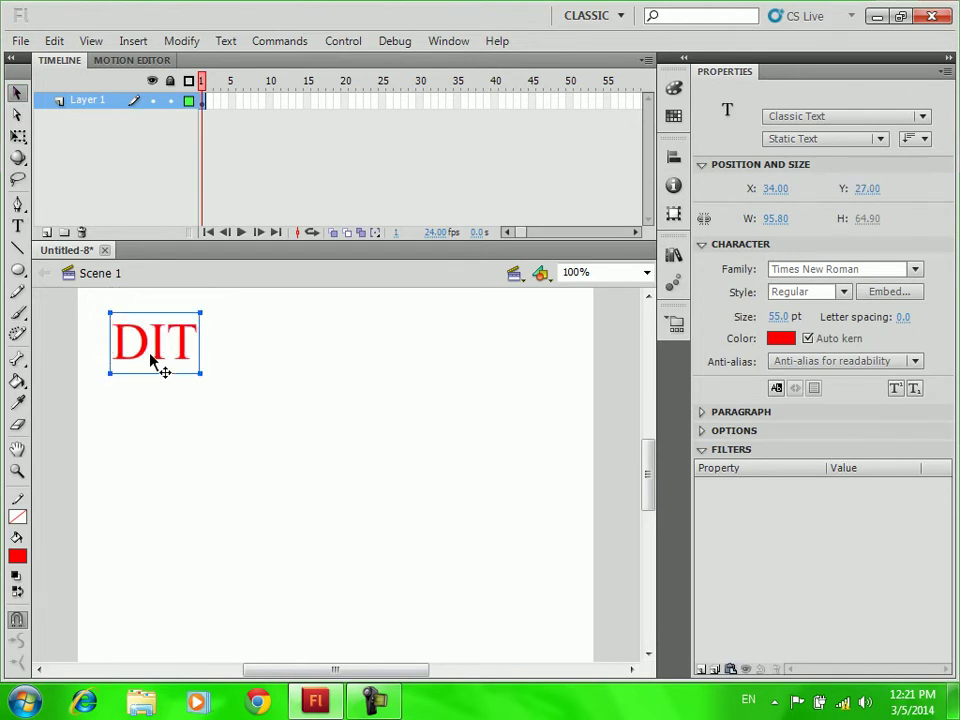
{"action": "key", "text": "ctrl+b"}
{"action": "key", "text": "ctrl+b"}
{"action": "left_click", "coordinate": [507, 363]}
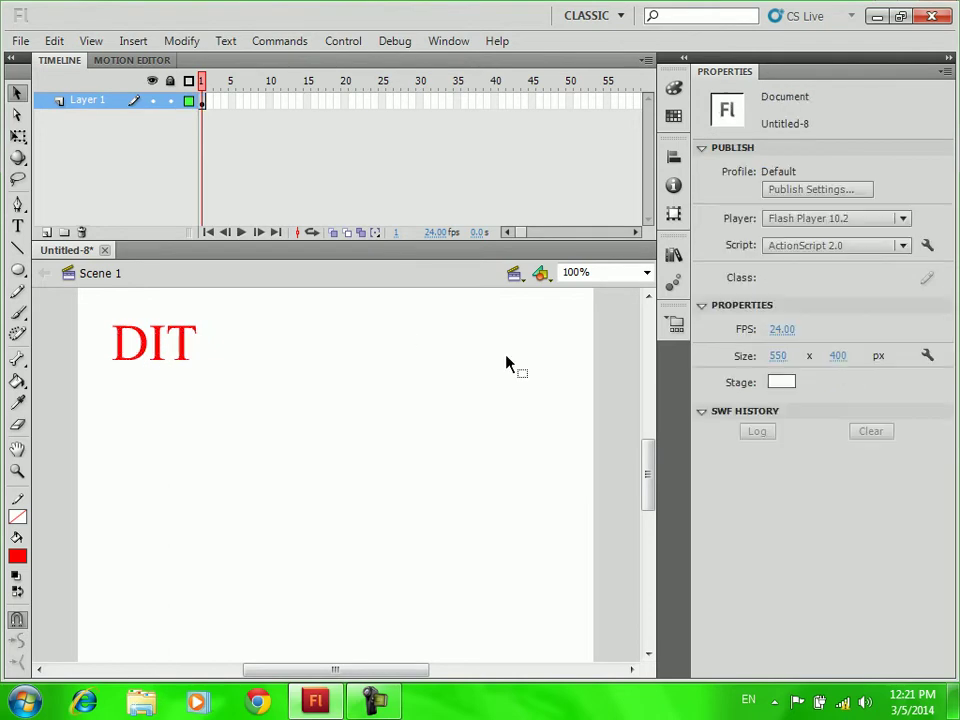
{"action": "right_click", "coordinate": [533, 102]}
{"action": "left_click", "coordinate": [655, 230]}
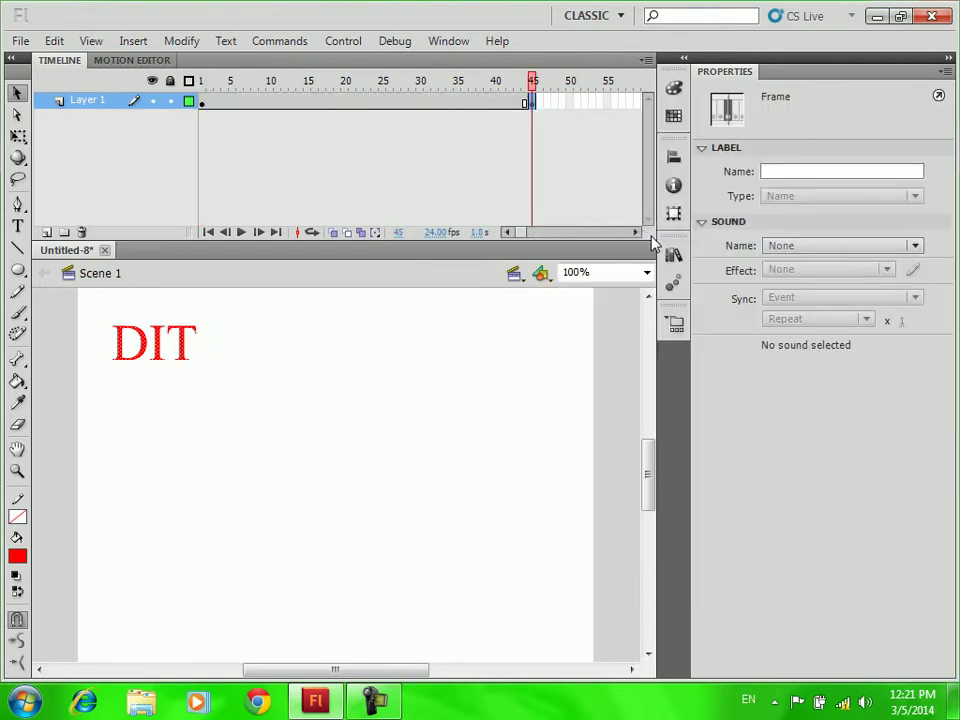
{"action": "key", "text": "ctrl+z"}
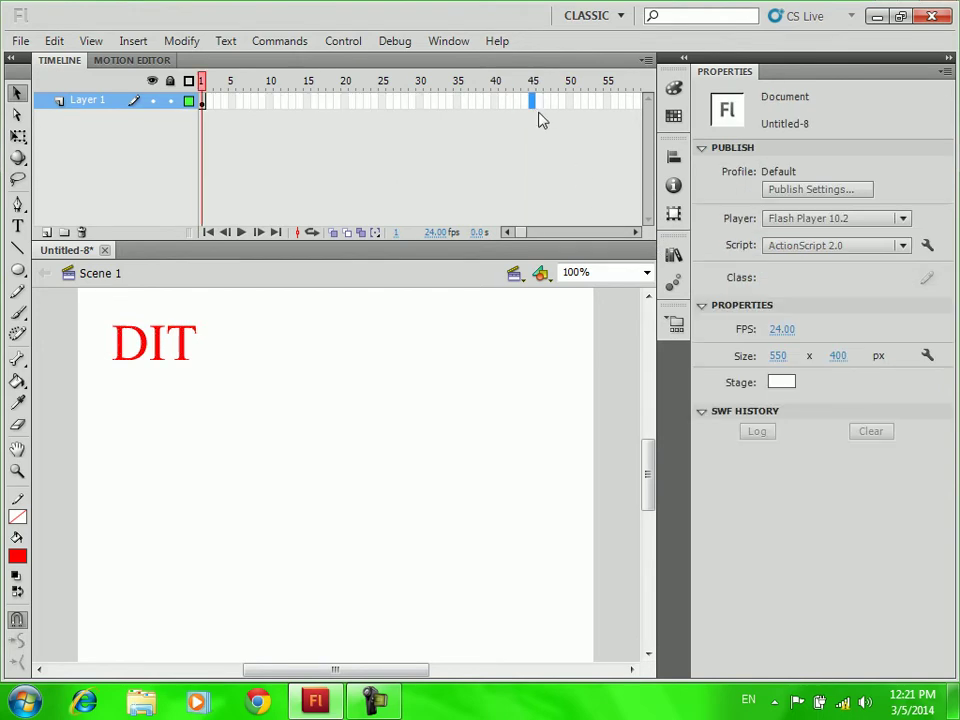
Insert a blank keyframe at frame 45 and add the text "DBA" there at about X 420, Y 15.
{"action": "right_click", "coordinate": [534, 104]}
{"action": "left_click", "coordinate": [611, 254]}
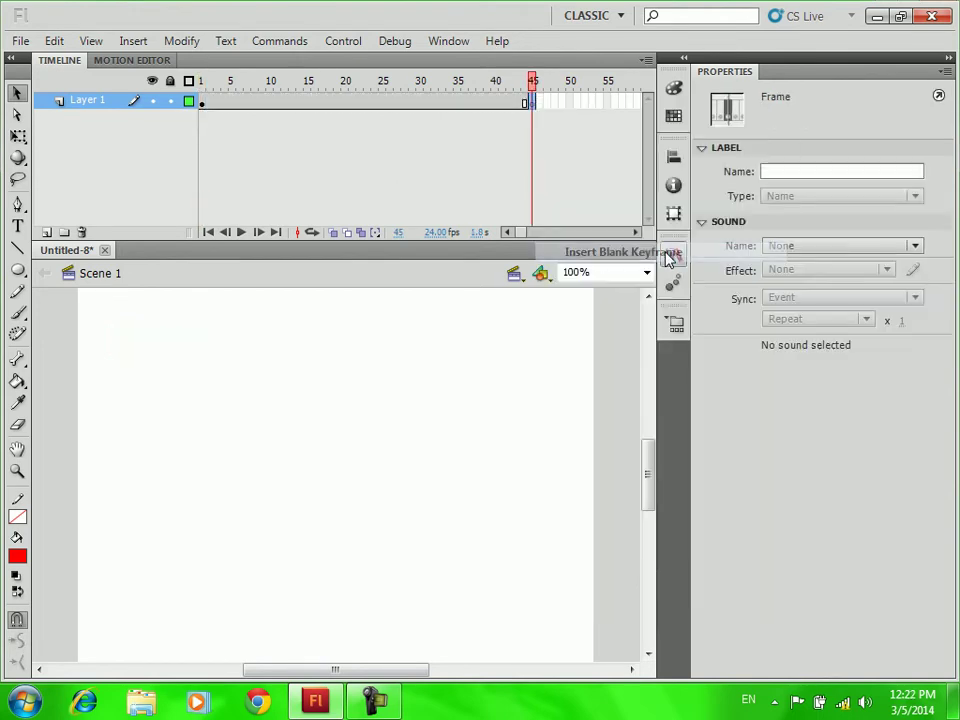
{"action": "left_click", "coordinate": [17, 226]}
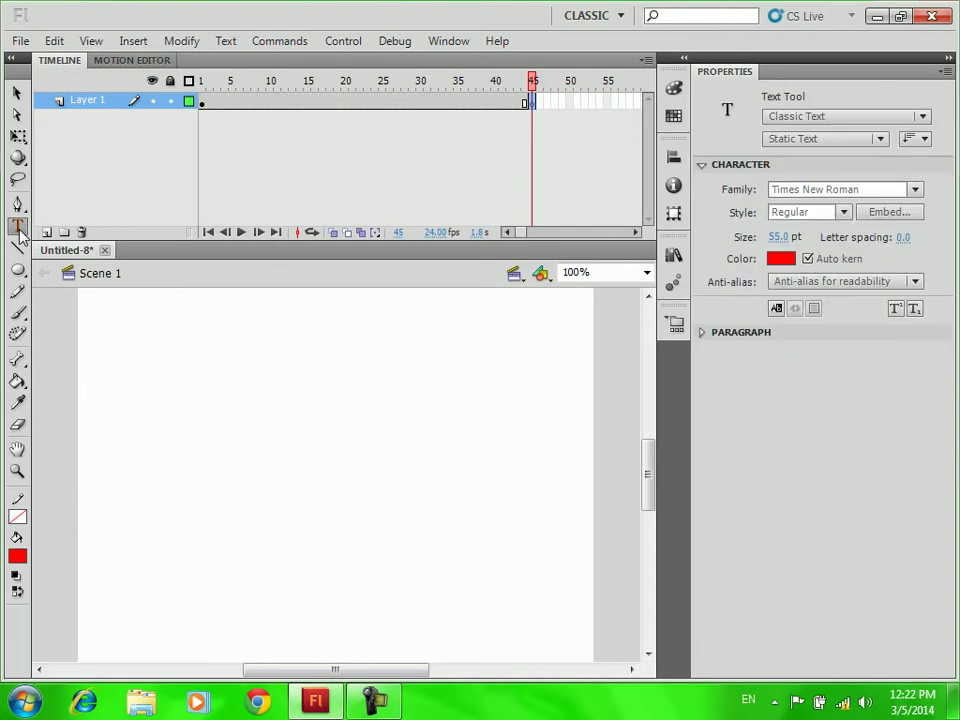
{"action": "left_click", "coordinate": [498, 338]}
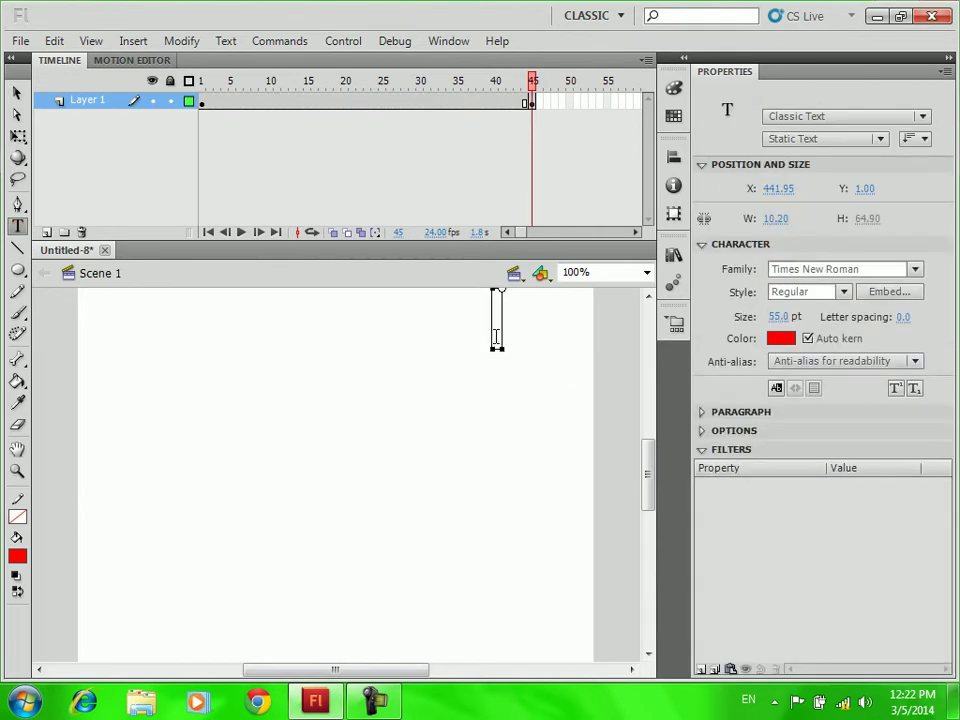
{"action": "type", "text": "DBA"}
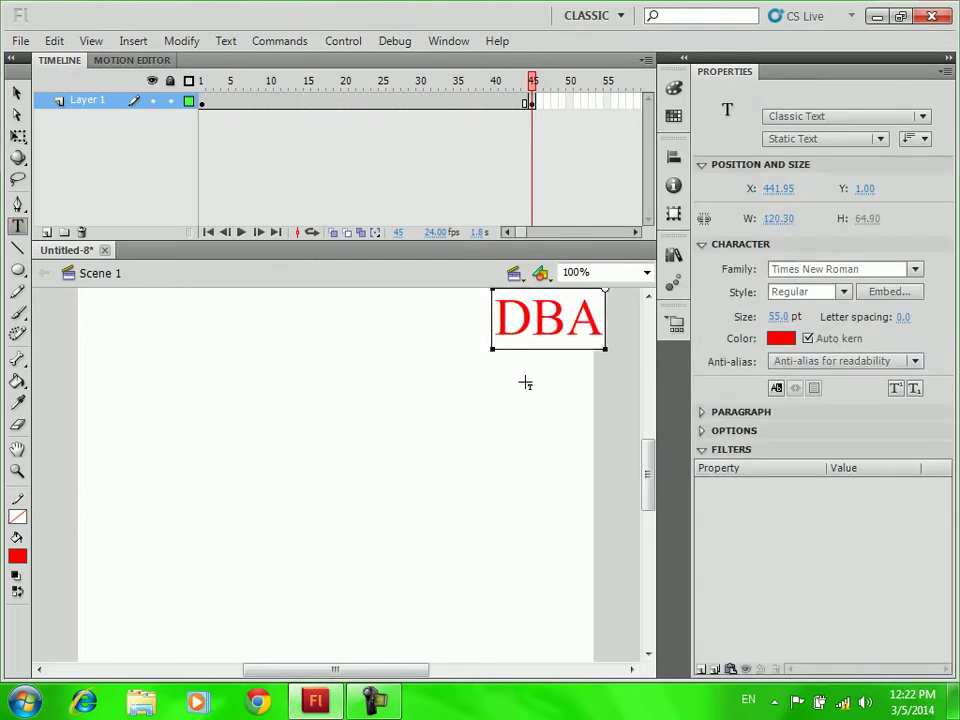
{"action": "left_click", "coordinate": [40, 103]}
{"action": "left_click_drag", "start_coordinate": [540, 327], "coordinate": [512, 338]}
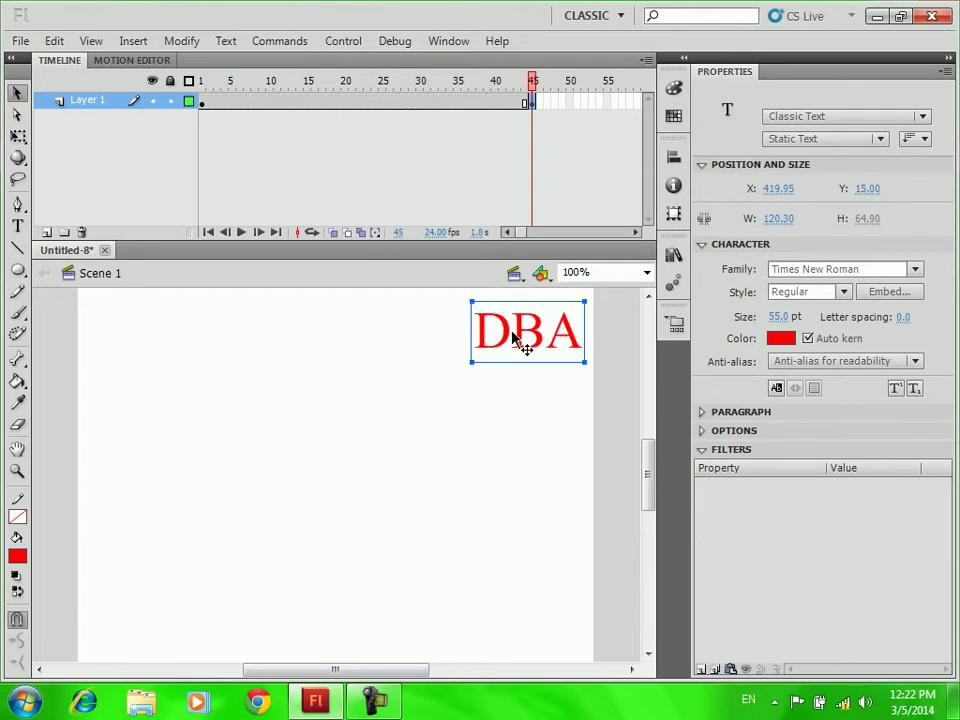
Break the "DBA" text in frame 45 apart into shapes.
{"action": "left_click", "coordinate": [636, 232]}
{"action": "left_click", "coordinate": [636, 232]}
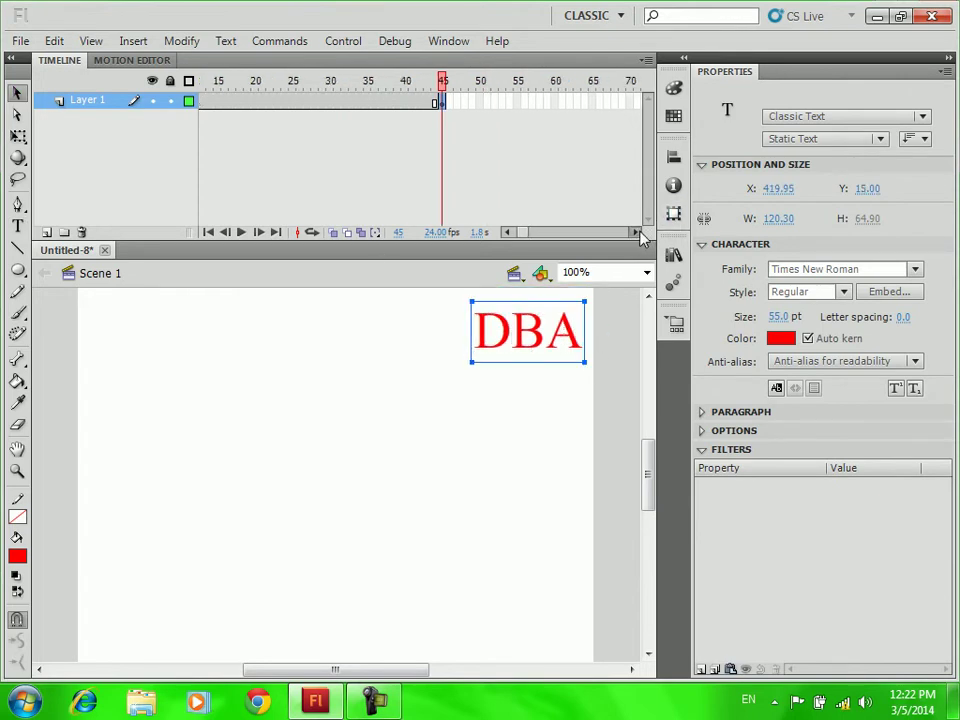
{"action": "key", "text": "ctrl+b"}
{"action": "key", "text": "ctrl+b"}
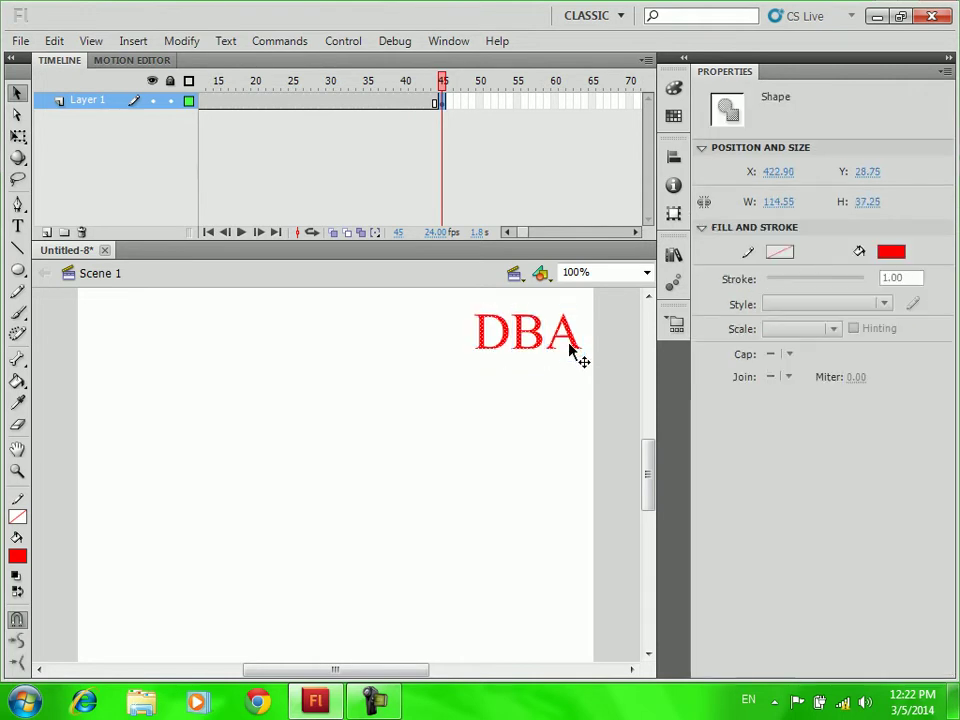
Insert a blank keyframe at frame 110 of Layer 1.
{"action": "left_click", "coordinate": [636, 232]}
{"action": "left_click", "coordinate": [636, 232]}
{"action": "left_click", "coordinate": [570, 102]}
{"action": "right_click", "coordinate": [571, 103]}
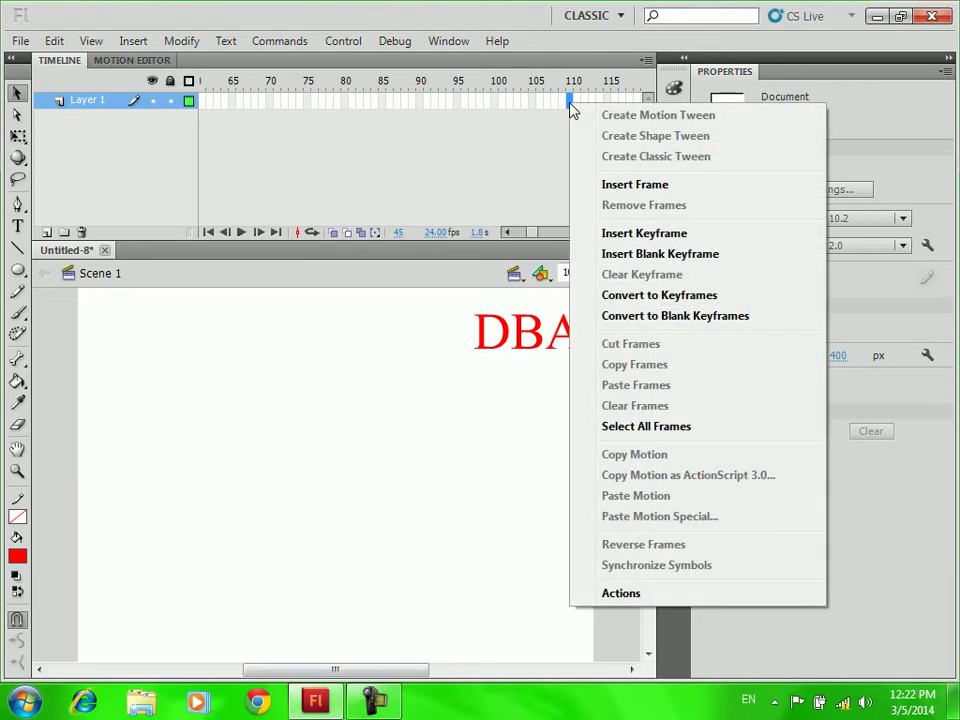
{"action": "left_click", "coordinate": [678, 256]}
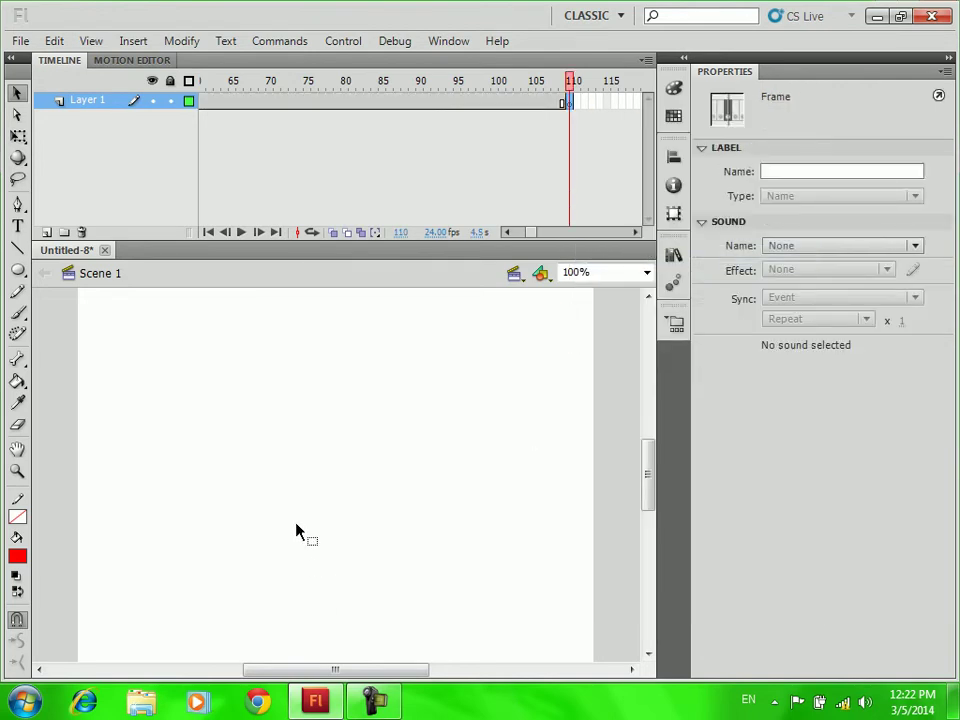
Add the text "BBA" in frame 110 at about X 225, Y 169, and break it apart into shapes.
{"action": "left_click", "coordinate": [17, 226]}
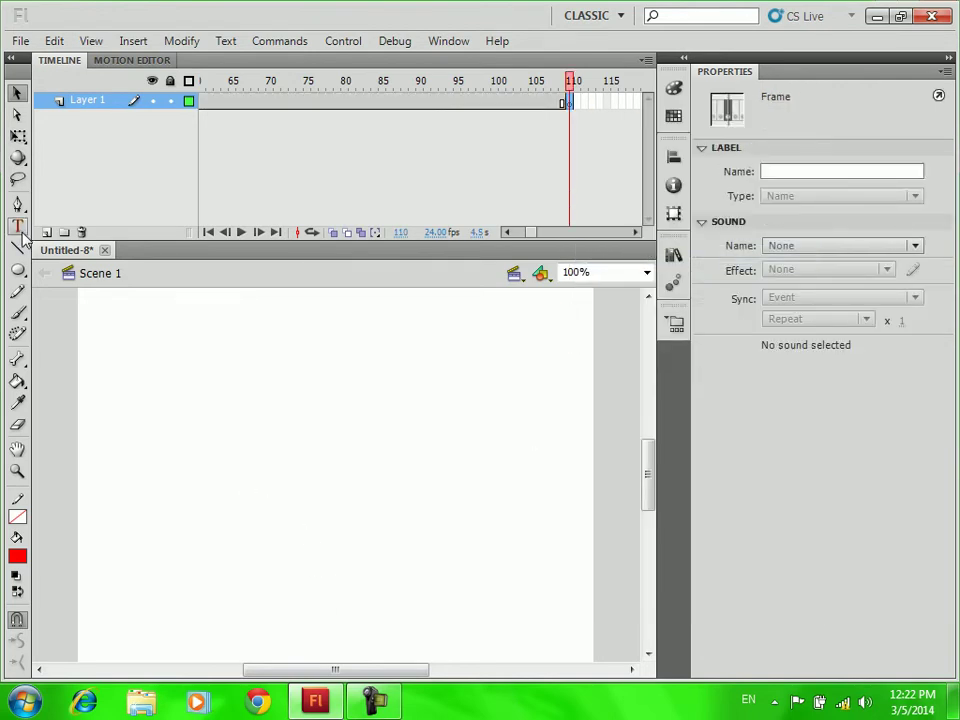
{"action": "left_click", "coordinate": [291, 495]}
{"action": "type", "text": "BB"}
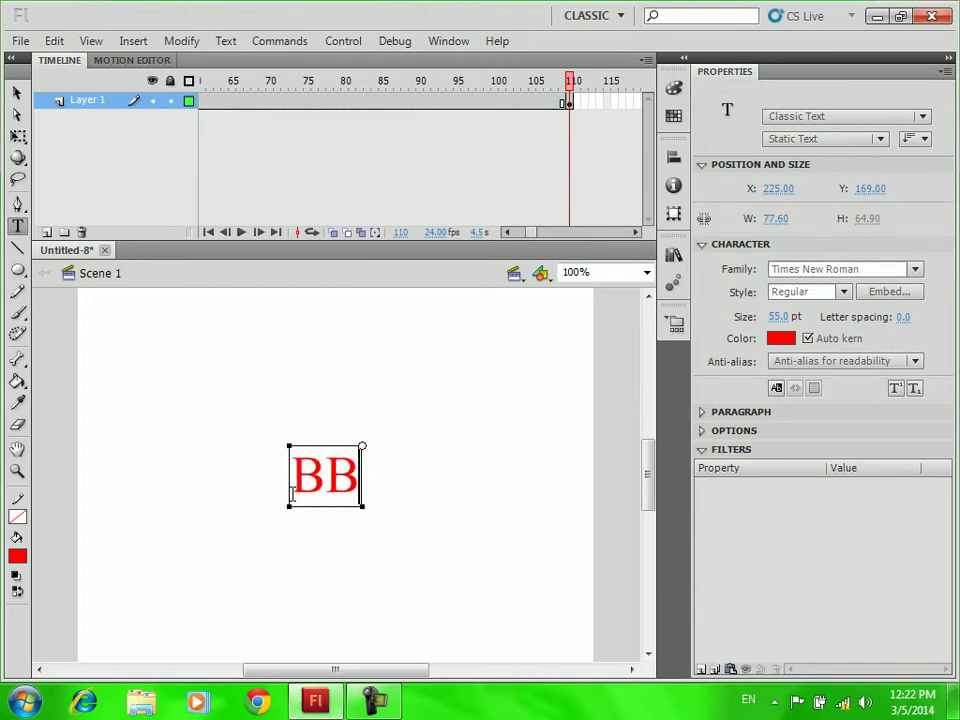
{"action": "type", "text": "A"}
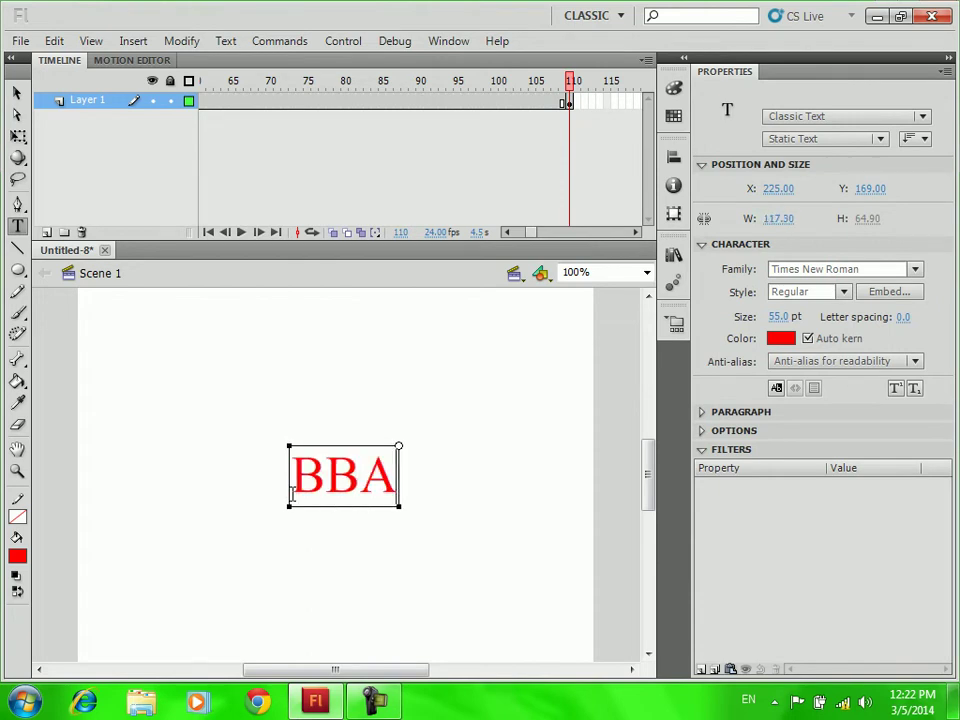
{"action": "left_click", "coordinate": [17, 93]}
{"action": "key", "text": "ctrl+b"}
{"action": "key", "text": "ctrl+b"}
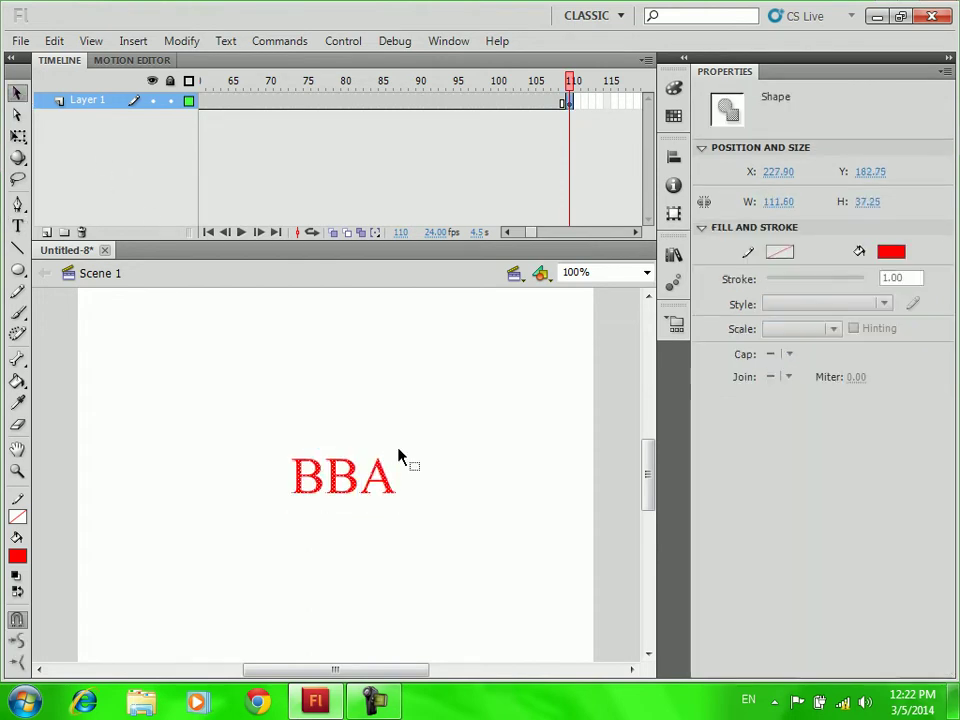
Create shape tweens on Layer 1 between frames 1 and 45 and between frames 45 and 110.
{"action": "left_click", "coordinate": [506, 233]}
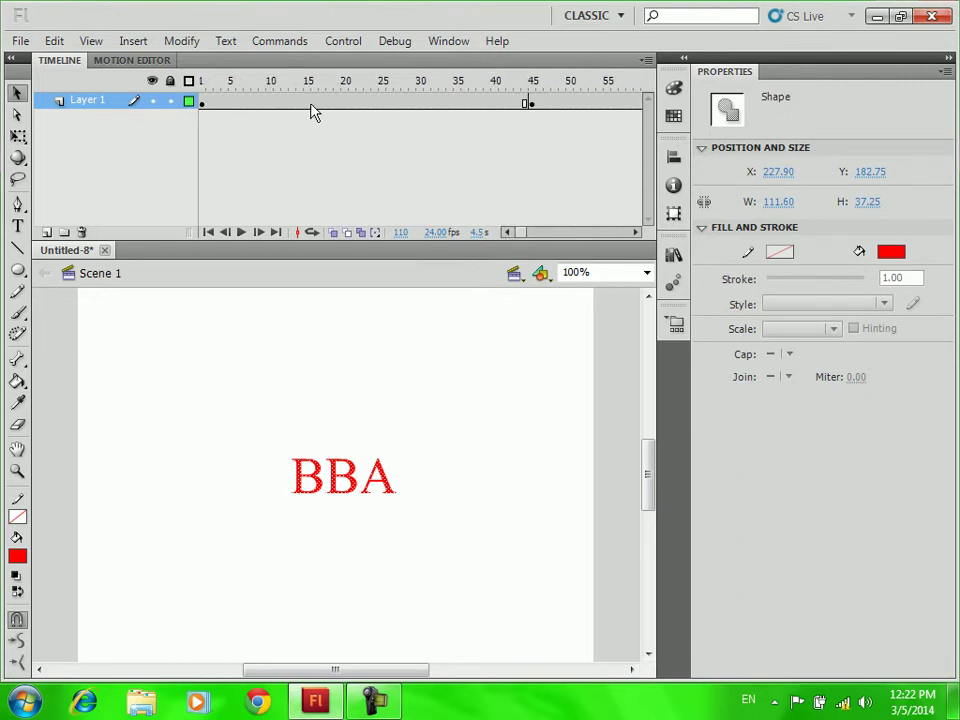
{"action": "right_click", "coordinate": [310, 101]}
{"action": "left_click", "coordinate": [387, 140]}
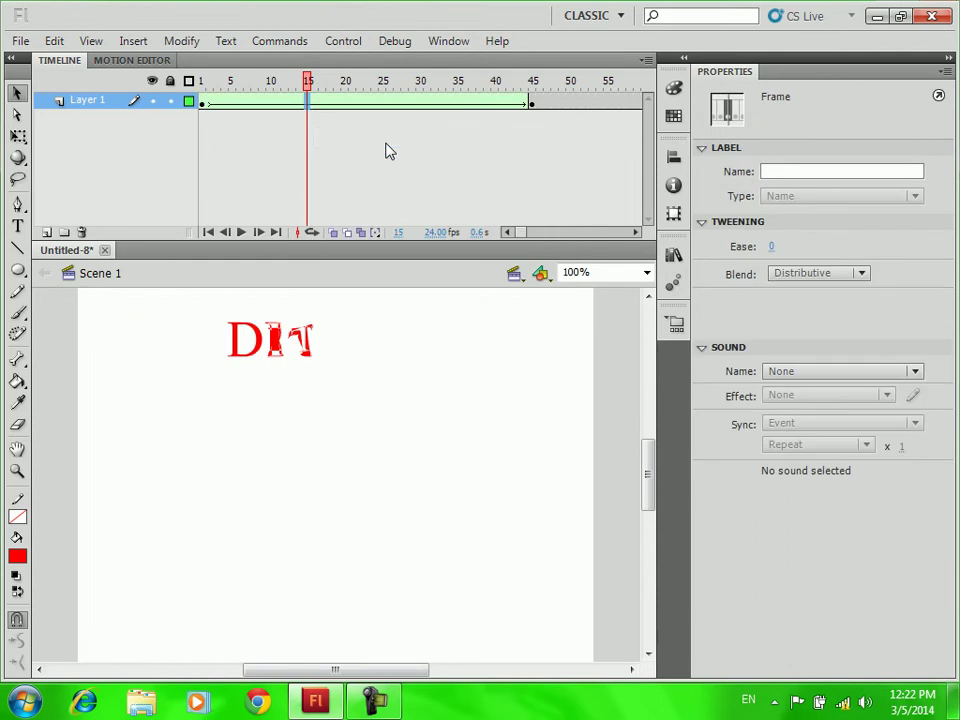
{"action": "left_click", "coordinate": [634, 232]}
{"action": "left_click", "coordinate": [634, 232]}
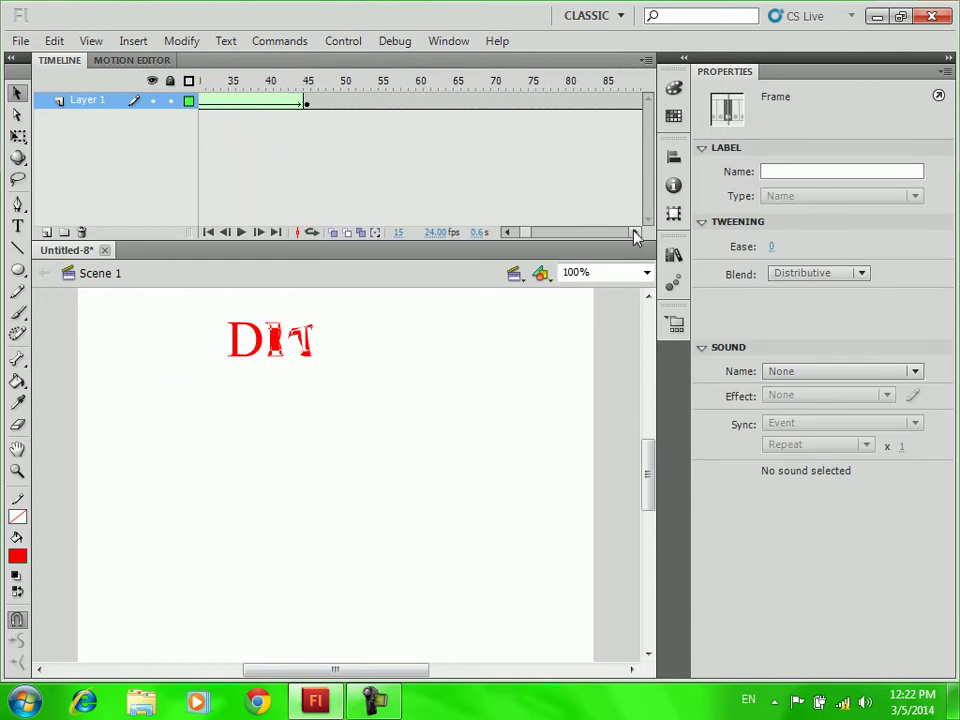
{"action": "right_click", "coordinate": [517, 101]}
{"action": "left_click", "coordinate": [562, 136]}
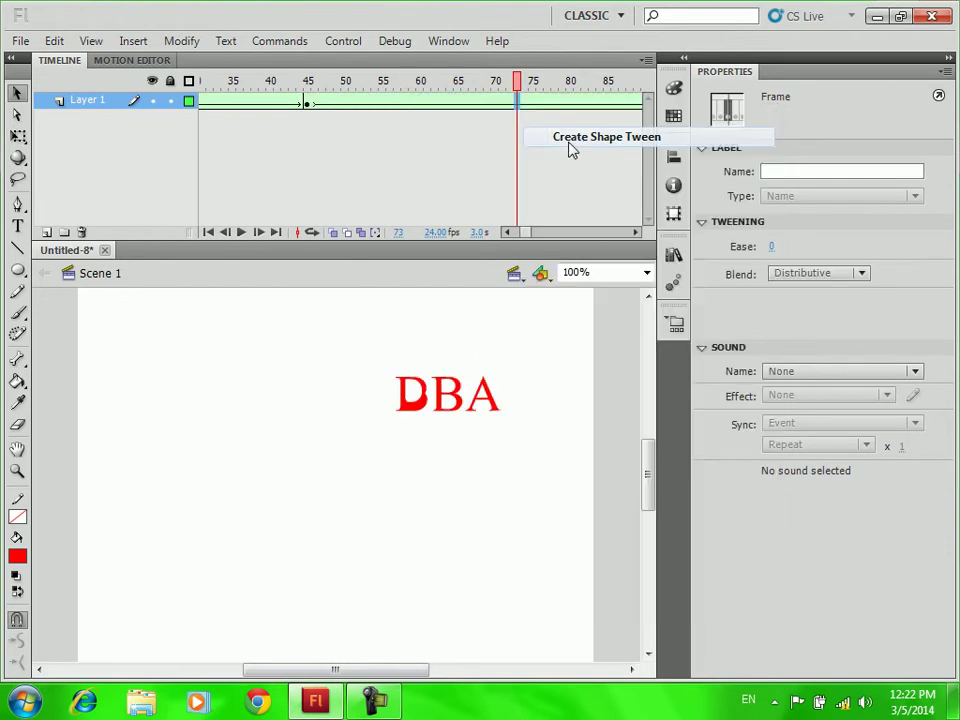
Test the movie in a maximized preview window, watch the text morphs, and close the preview.
{"action": "key", "text": "ctrl+Return"}
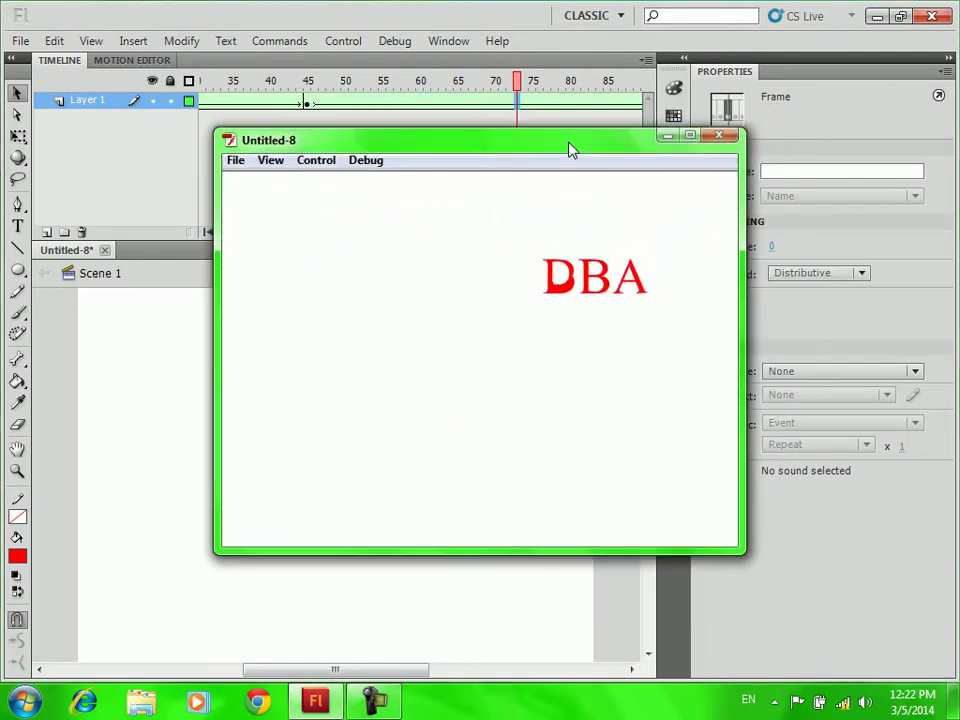
{"action": "left_click", "coordinate": [690, 135]}
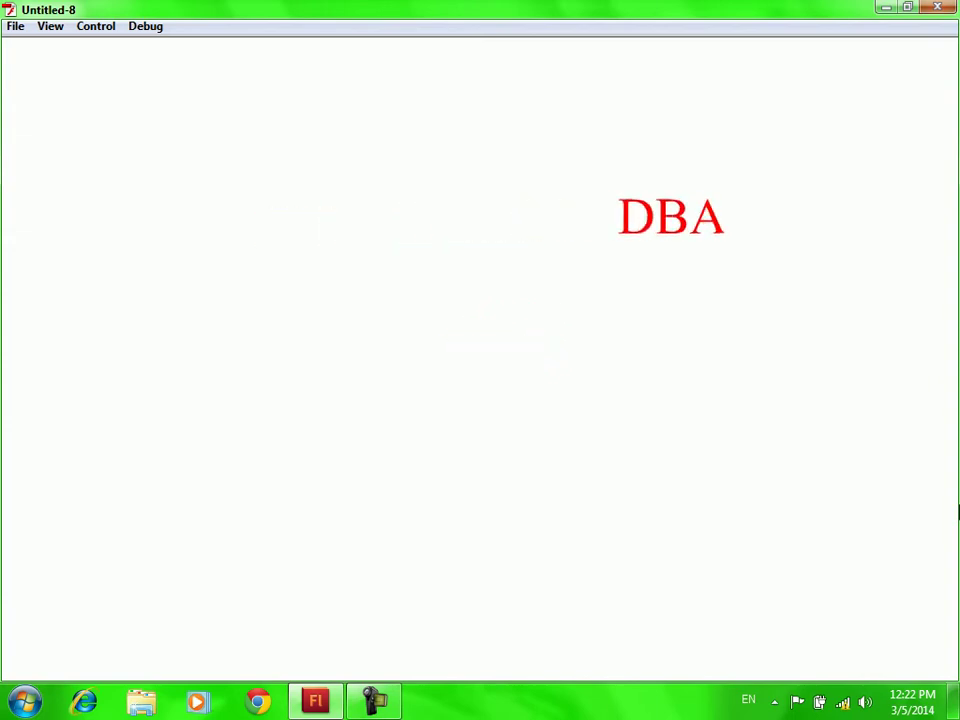
{"action": "key", "text": "ctrl+w"}
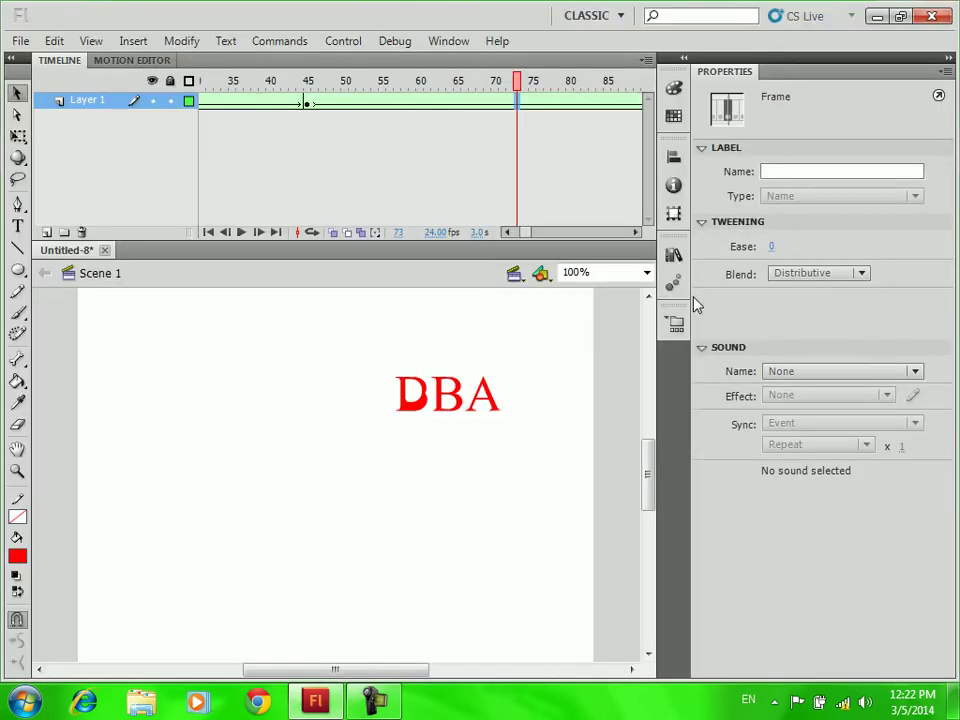
Insert a keyframe at frame 140 of Layer 1 to hold the "BBA" text at the end.
{"action": "left_click", "coordinate": [635, 232]}
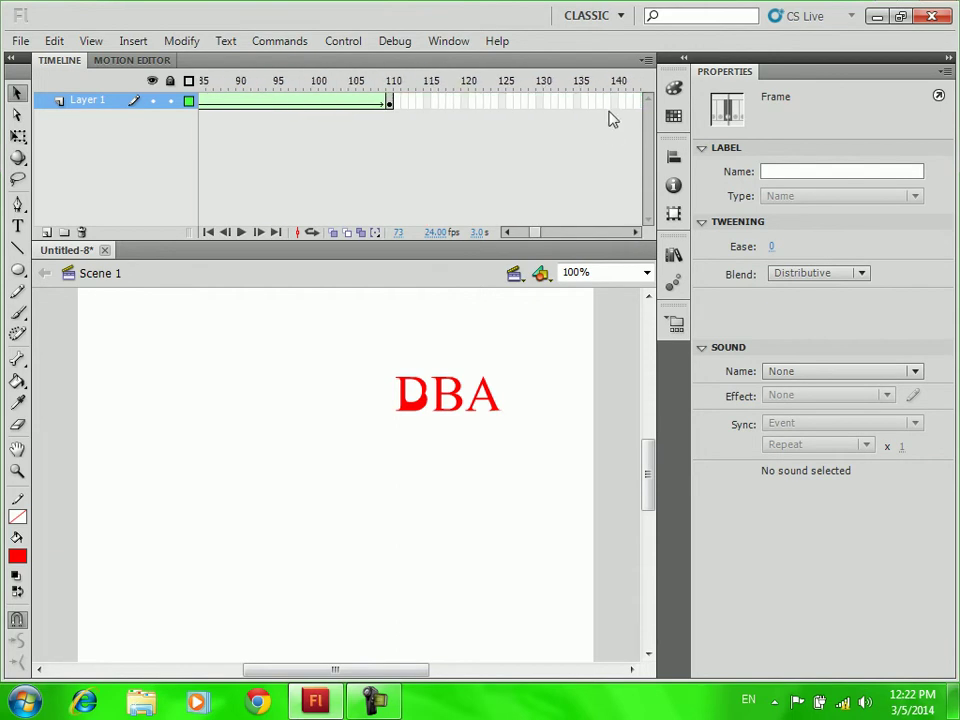
{"action": "left_click", "coordinate": [614, 101]}
{"action": "right_click", "coordinate": [614, 103]}
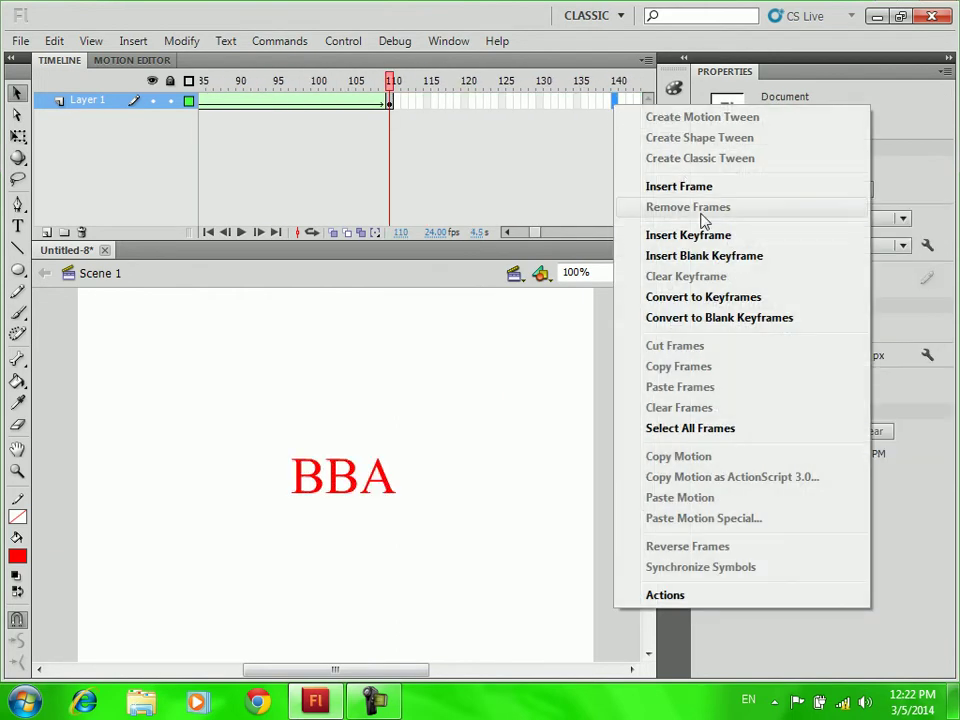
{"action": "left_click", "coordinate": [714, 245]}
Test the movie again in a maximized preview to check the hold on "BBA", and close the preview.
{"action": "key", "text": "ctrl+Return"}
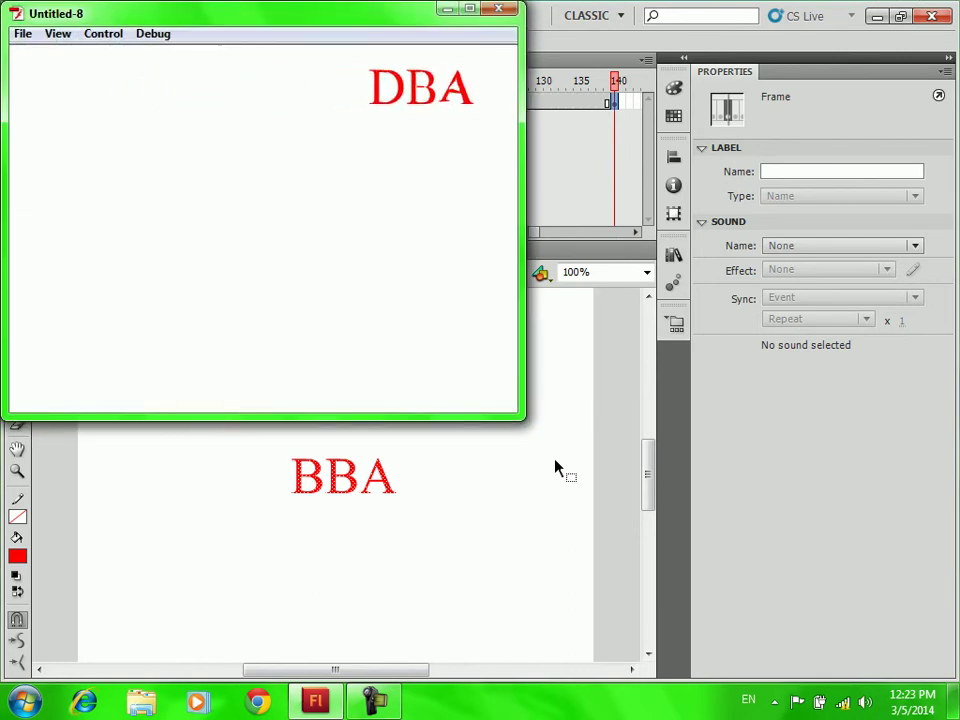
{"action": "left_click", "coordinate": [470, 9]}
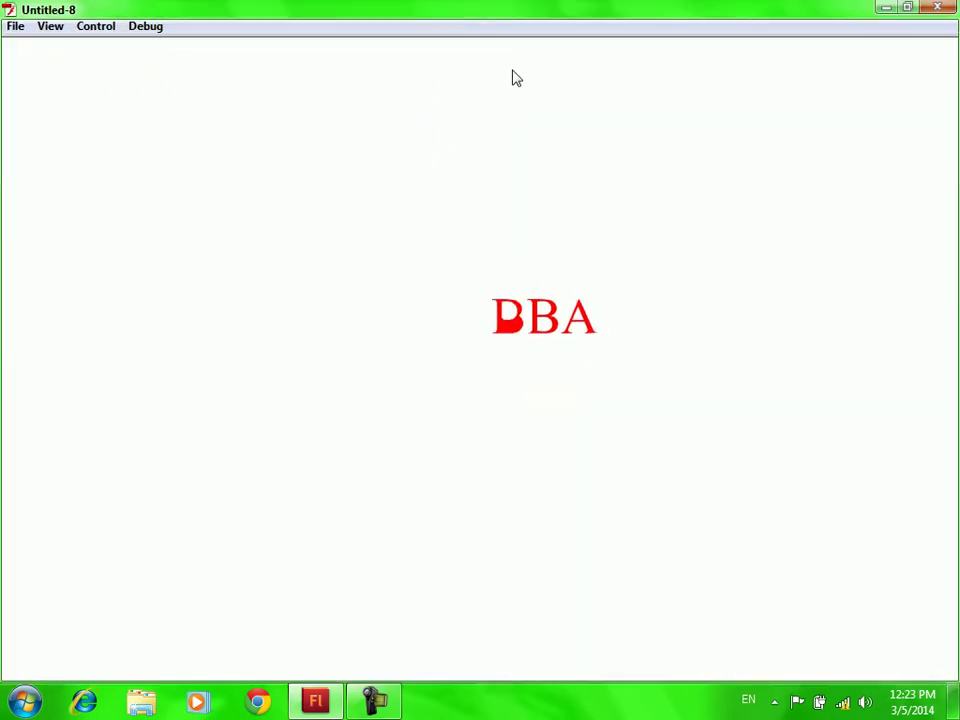
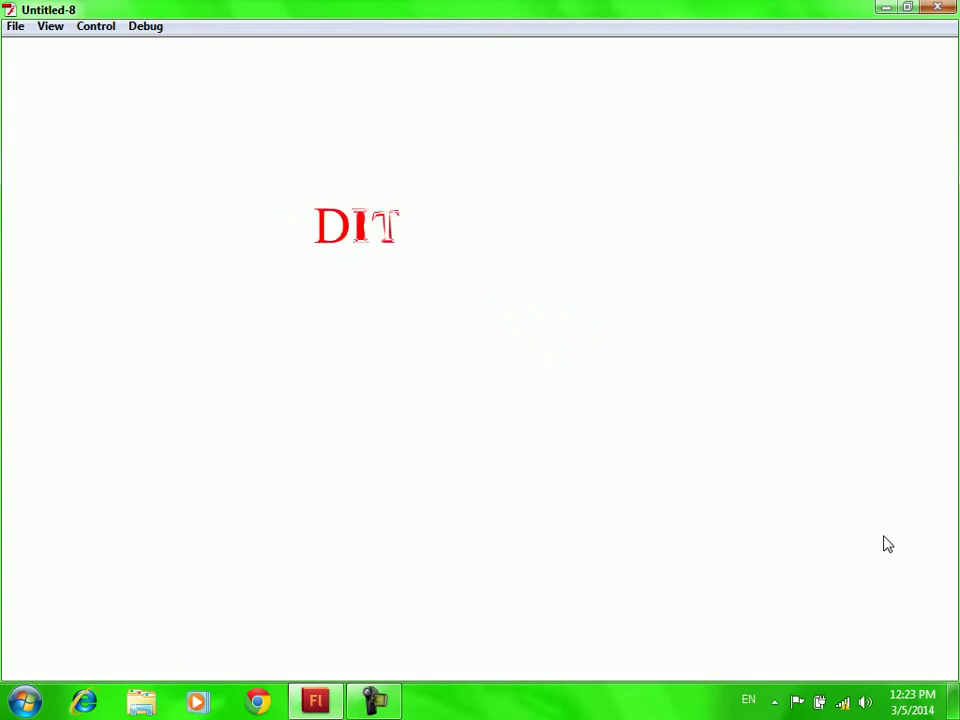
{"action": "key", "text": "ctrl+w"}
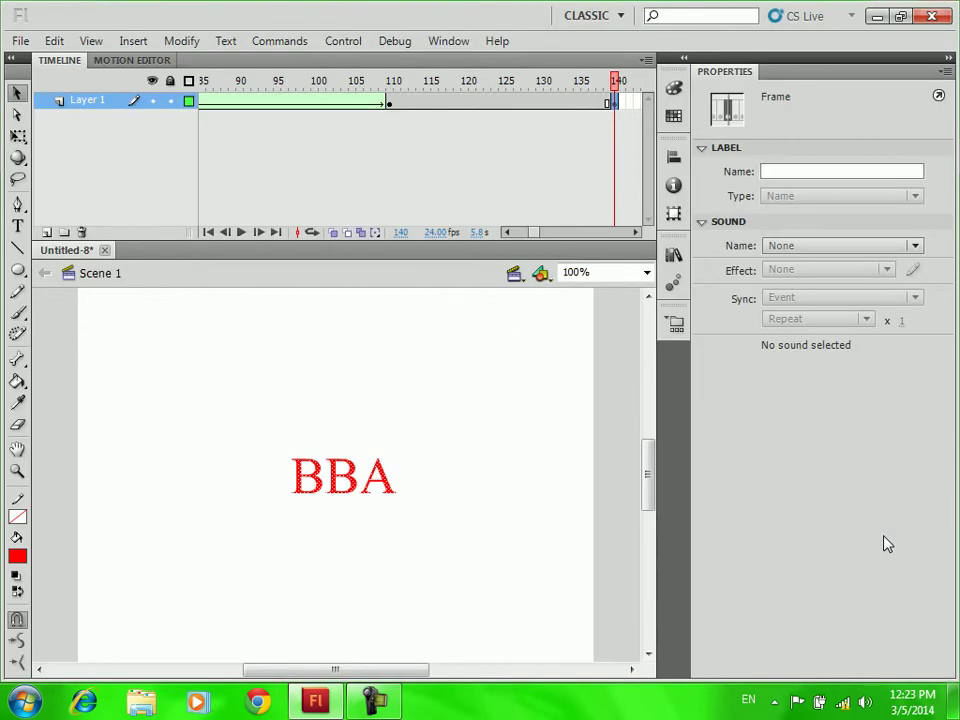
Examine the separate letter shapes of "DIT" in frame 1 and preview the movie briefly.
{"action": "left_click", "coordinate": [507, 232]}
{"action": "left_click", "coordinate": [507, 232]}
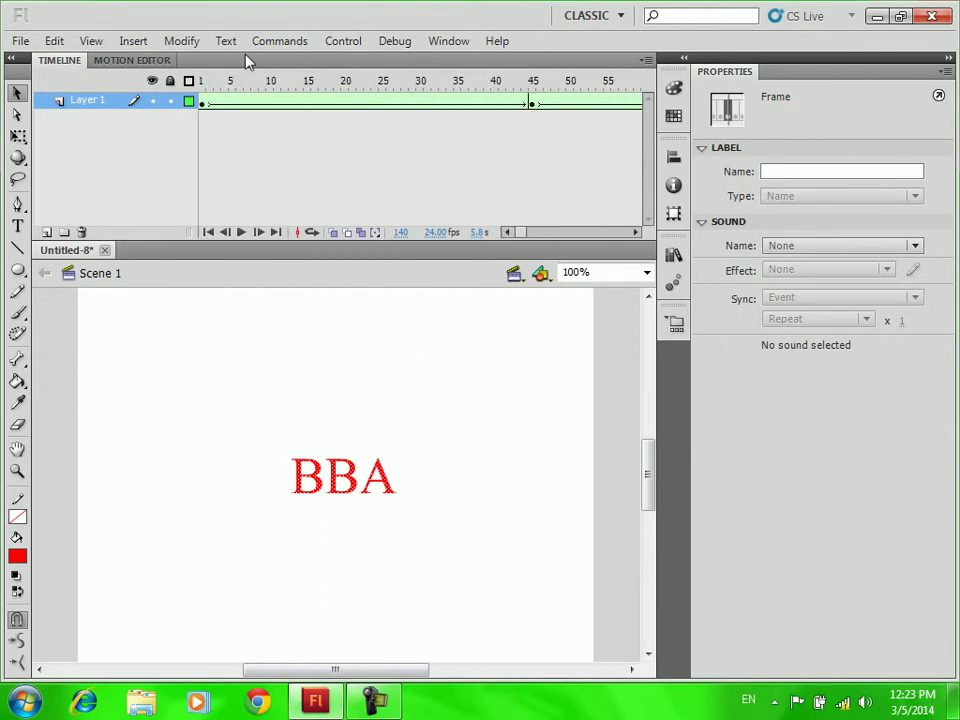
{"action": "left_click", "coordinate": [203, 104]}
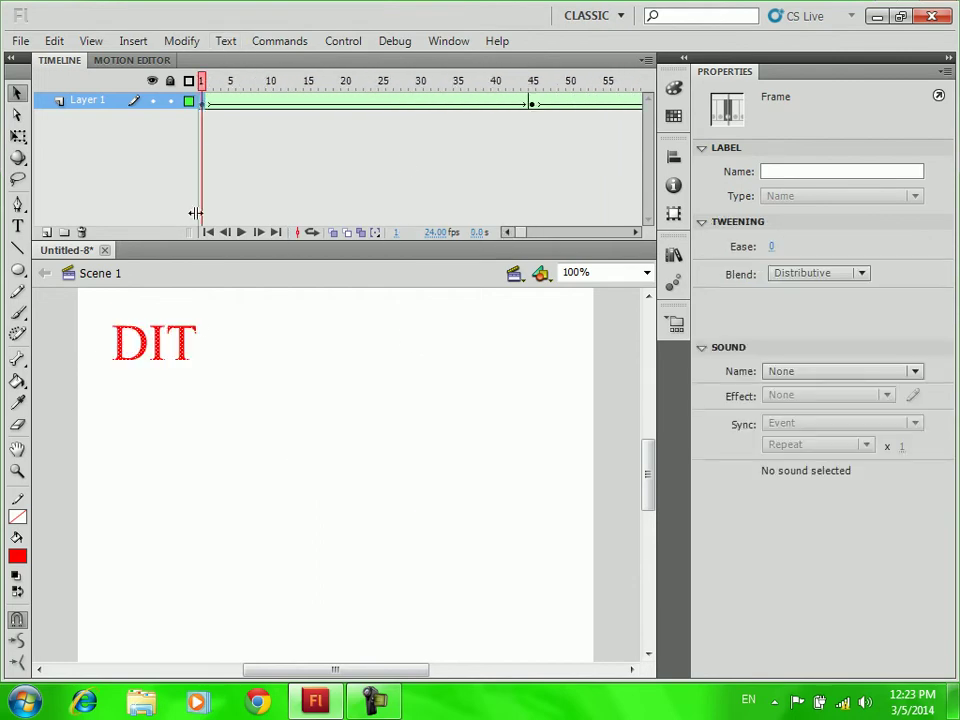
{"action": "left_click", "coordinate": [63, 155]}
{"action": "left_click", "coordinate": [17, 92]}
{"action": "left_click", "coordinate": [18, 136]}
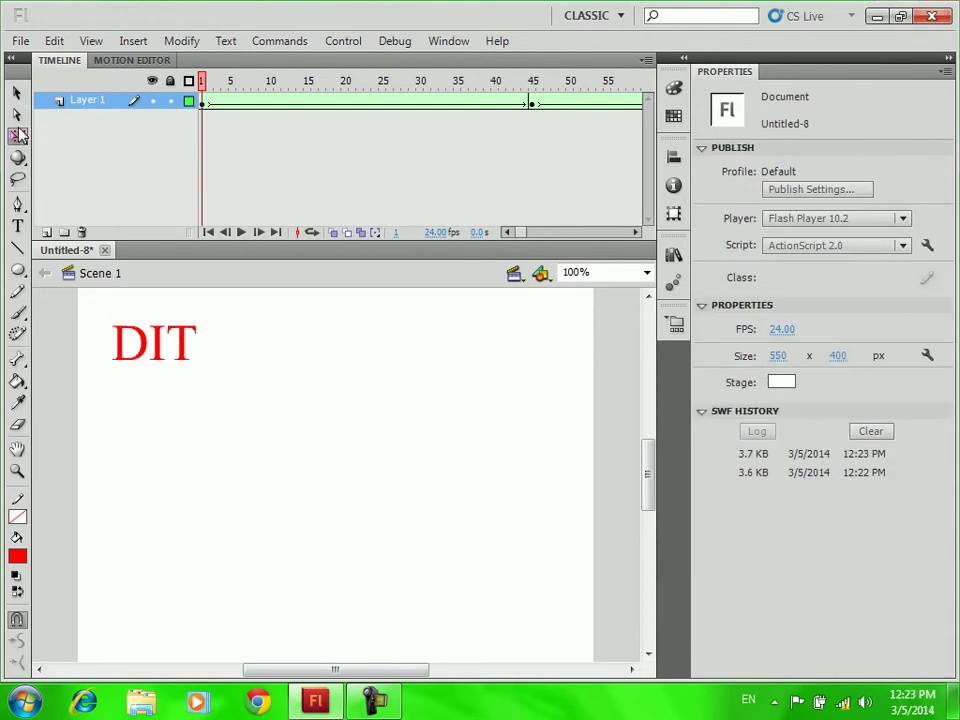
{"action": "left_click", "coordinate": [158, 345]}
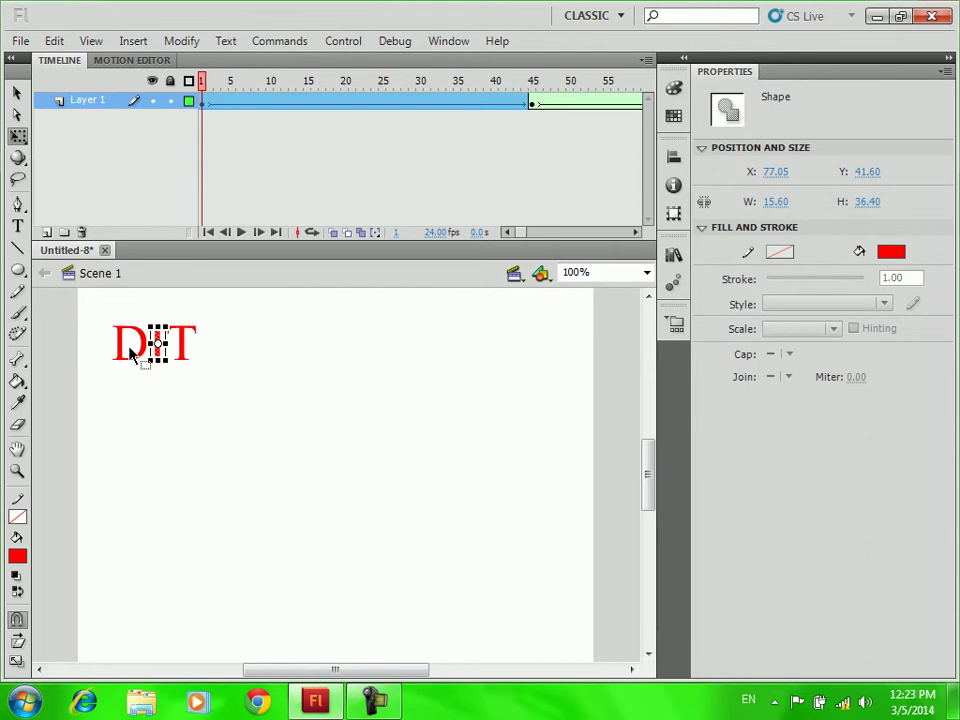
{"action": "left_click", "coordinate": [141, 362]}
{"action": "left_click", "coordinate": [18, 115]}
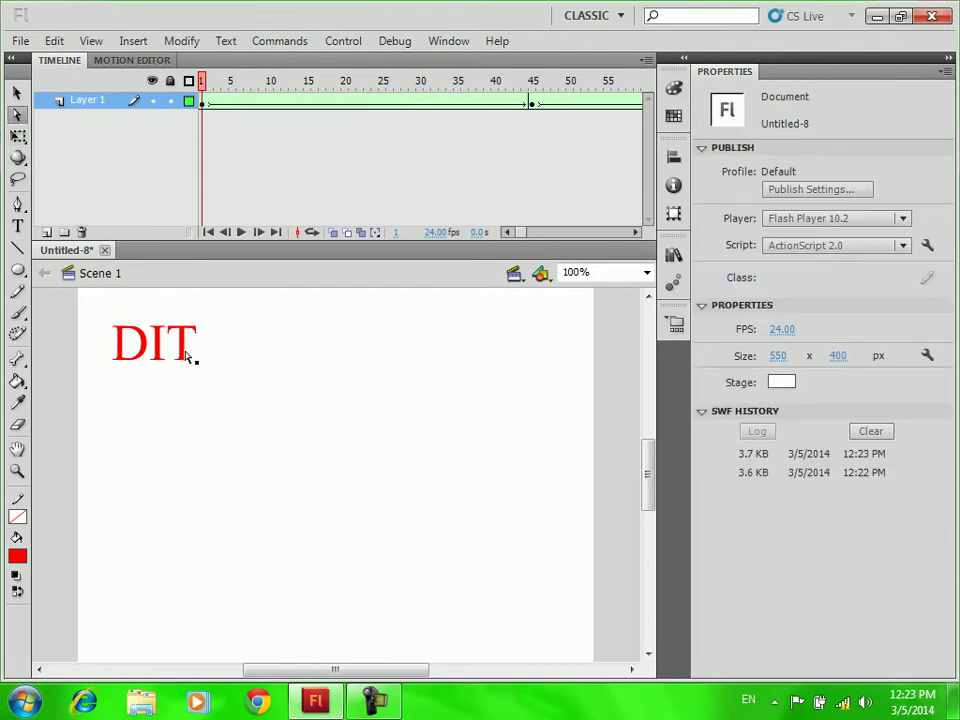
{"action": "left_click", "coordinate": [17, 92]}
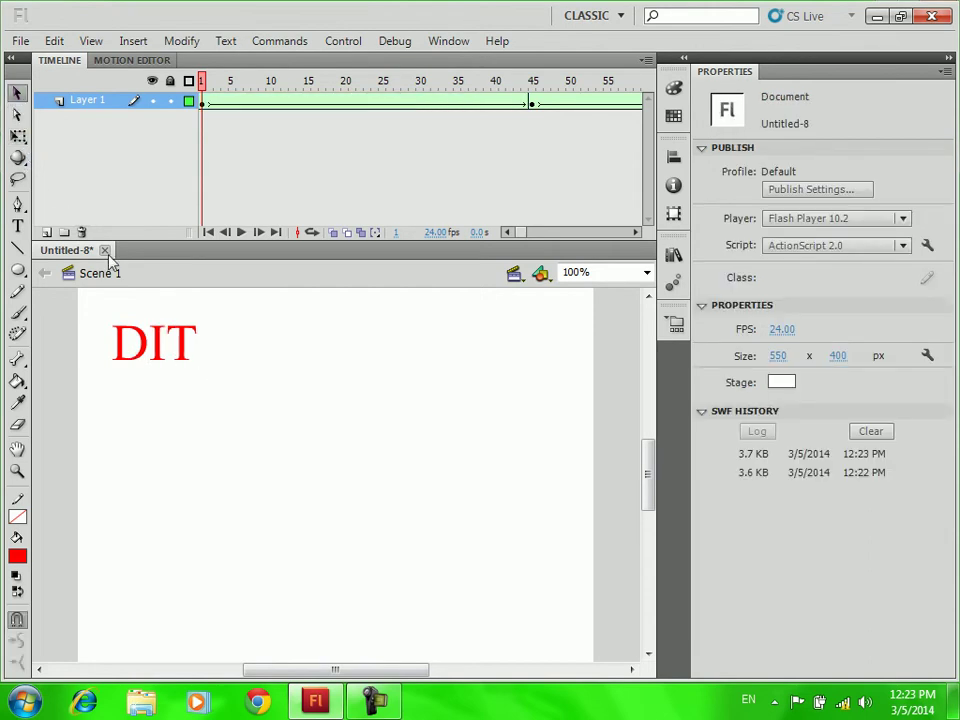
{"action": "left_click", "coordinate": [172, 341]}
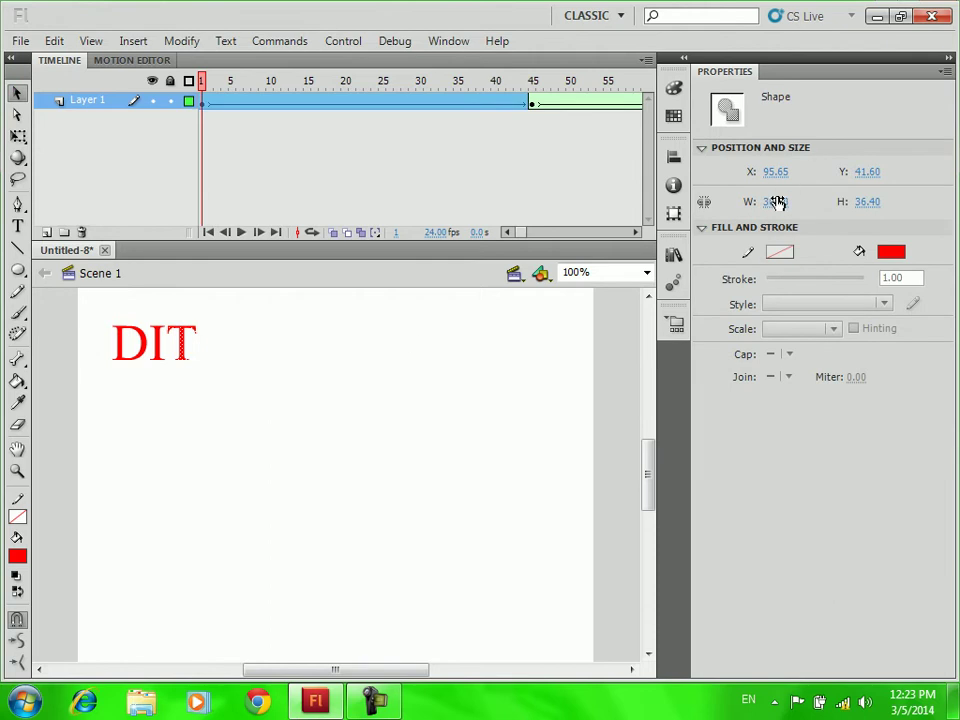
{"action": "left_click", "coordinate": [145, 350]}
{"action": "left_click", "coordinate": [17, 94]}
{"action": "left_click", "coordinate": [18, 136]}
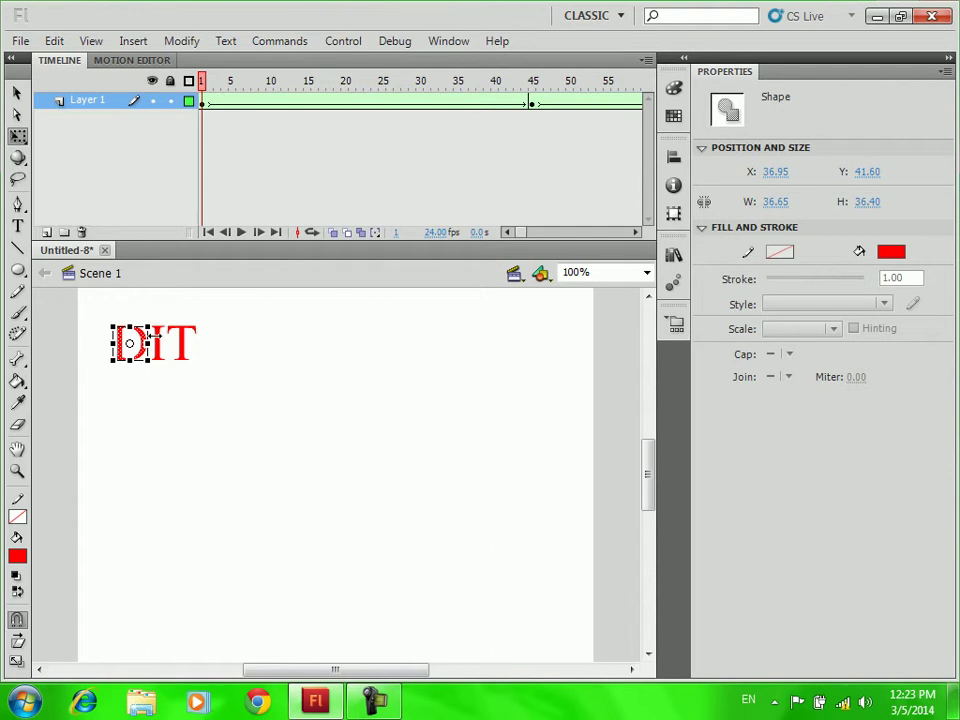
{"action": "key", "text": "ctrl+Return"}
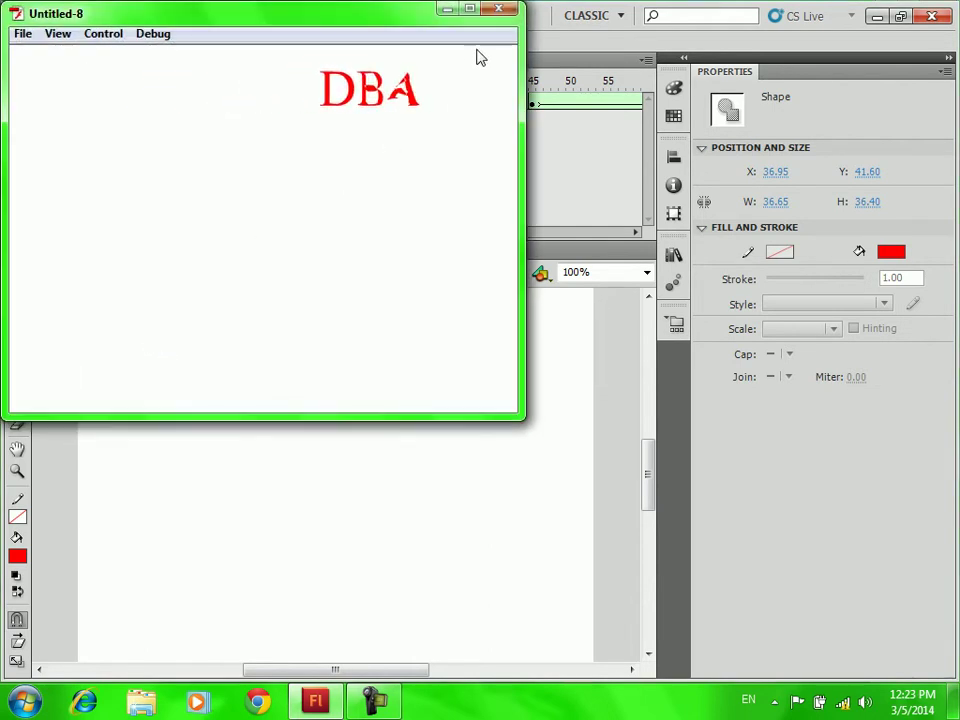
{"action": "left_click", "coordinate": [497, 10]}
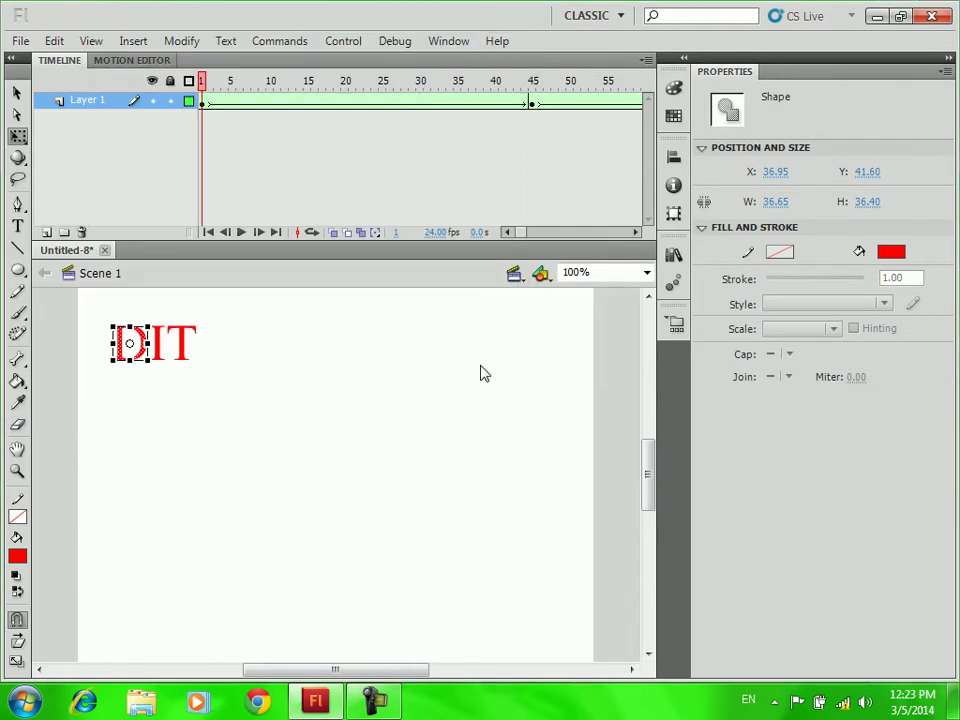
Save the document on the Desktop as "TEXT ANIMATION" in Flash CS5.5 Document format and close it.
{"action": "key", "text": "ctrl+s"}
{"action": "left_click", "coordinate": [262, 231]}
{"action": "double_click", "coordinate": [424, 457]}
{"action": "type", "text": "TEXT"}
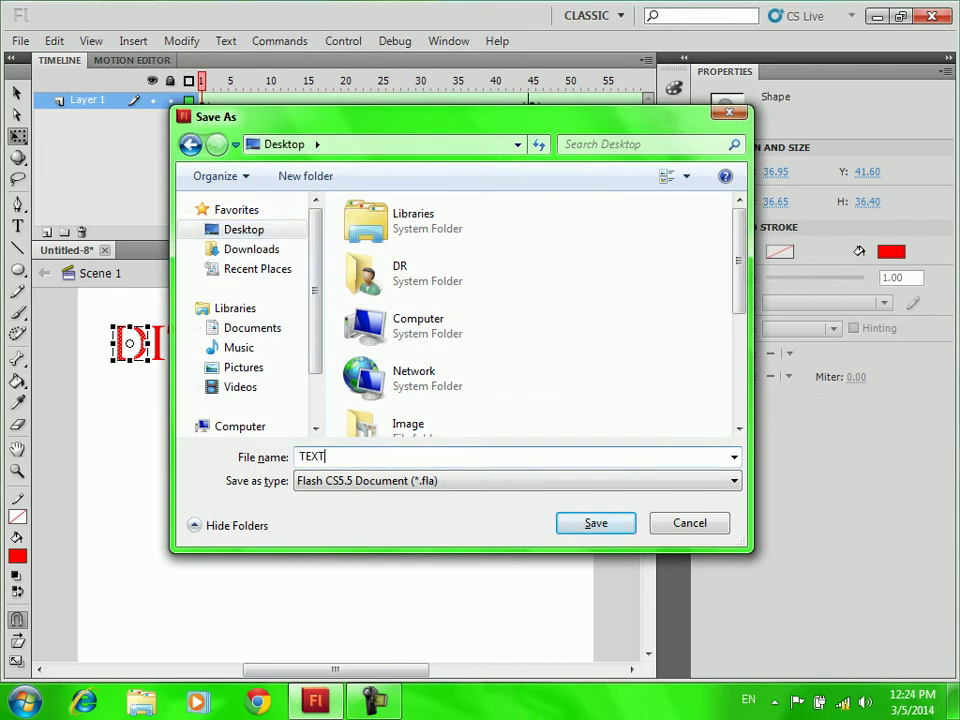
{"action": "type", "text": " ANIMATION"}
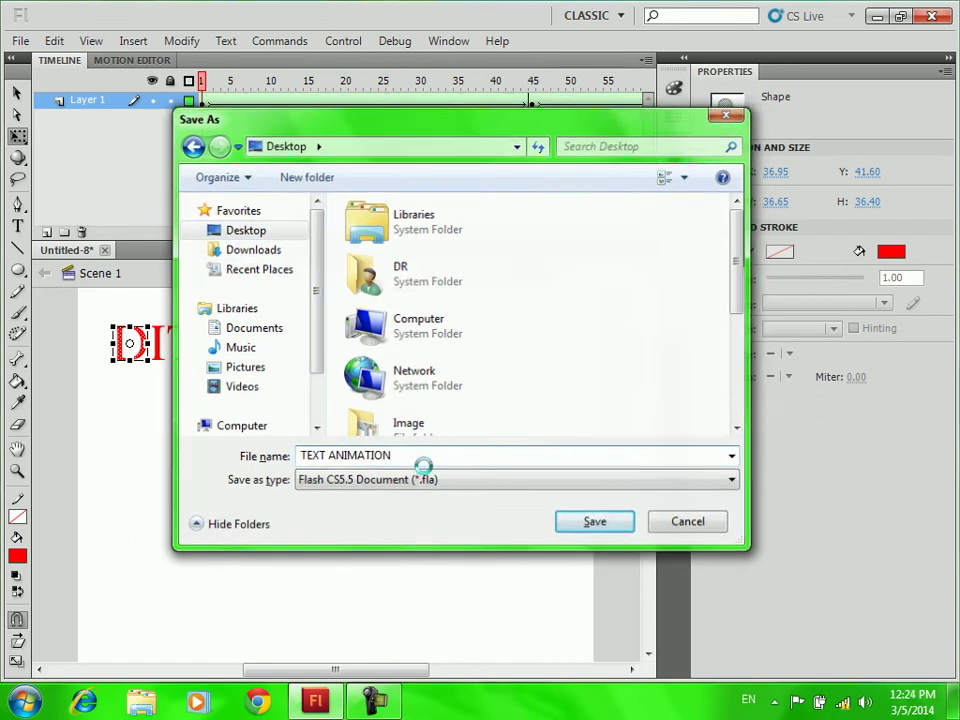
{"action": "key", "text": "Return"}
{"action": "key", "text": "ctrl+w"}
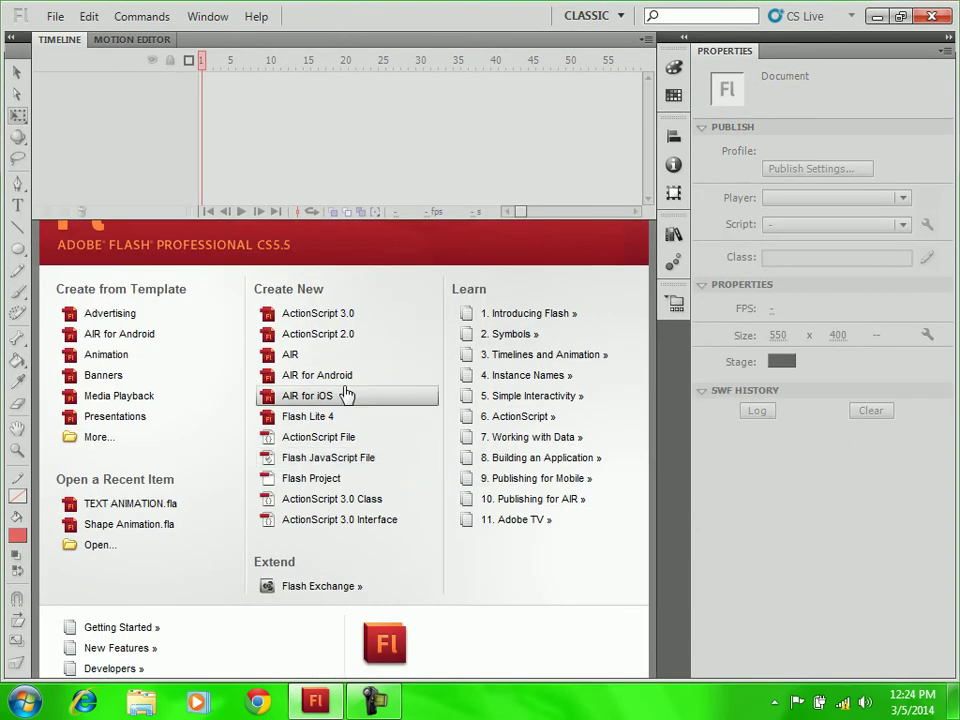
Create a new ActionScript 2.0 document and draw a red rectangle about 155 x 79 px at about X 51, Y 43.
{"action": "left_click", "coordinate": [321, 342]}
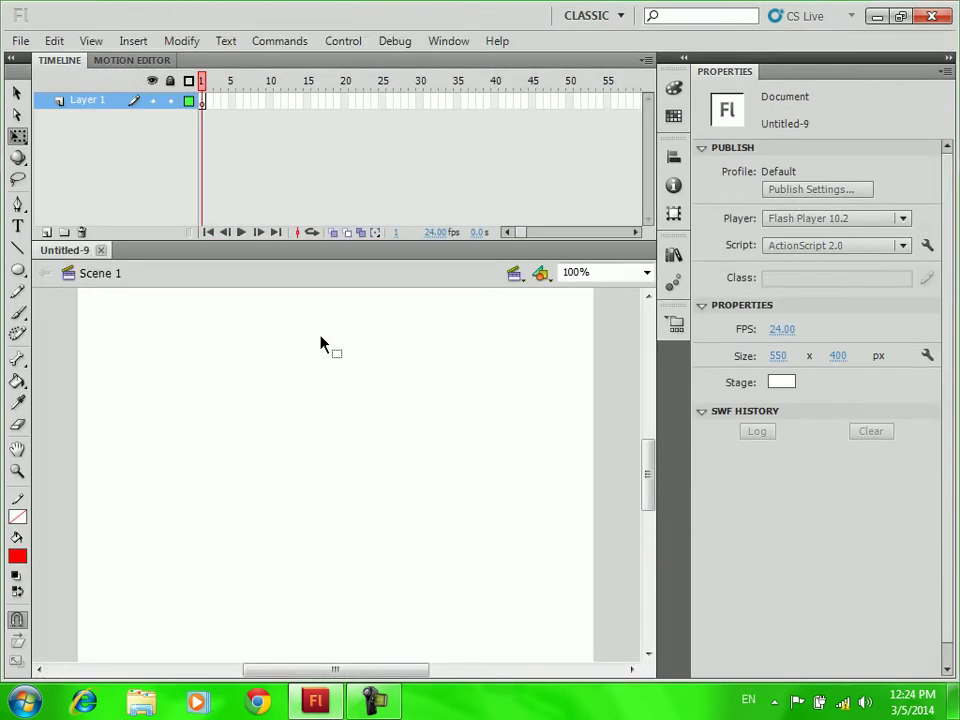
{"action": "left_click", "coordinate": [17, 270]}
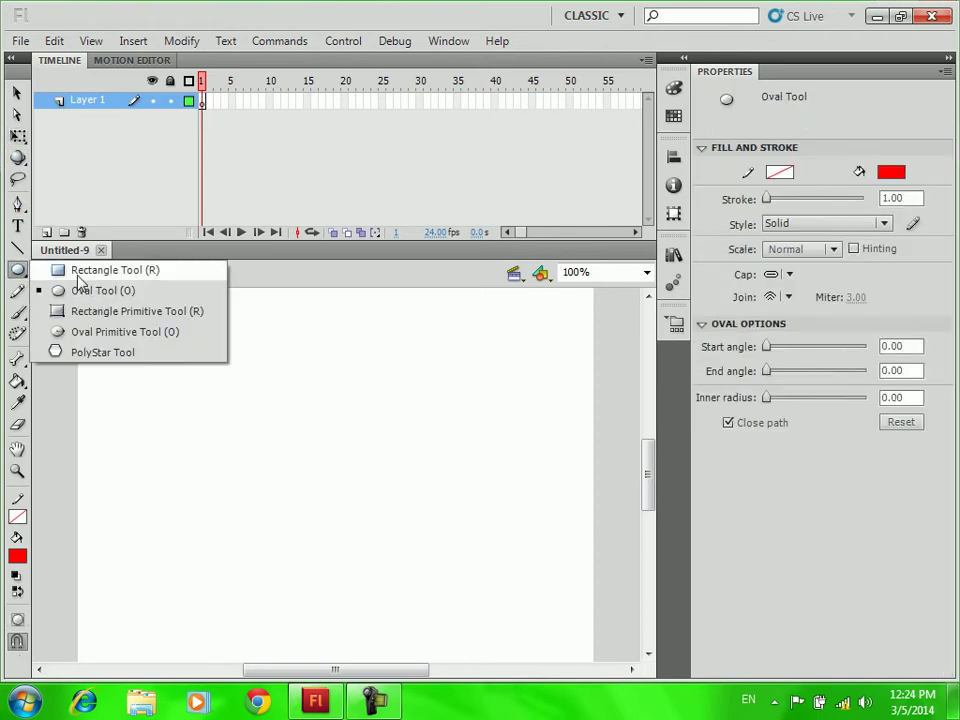
{"action": "left_click", "coordinate": [85, 268]}
{"action": "left_click_drag", "start_coordinate": [125, 327], "coordinate": [270, 401]}
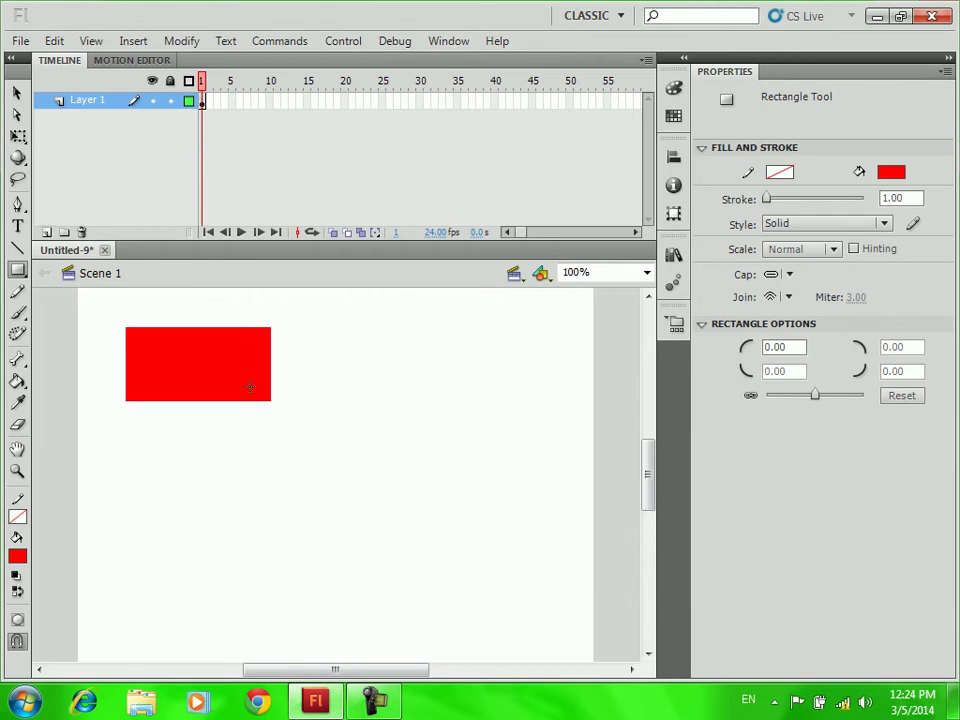
Select the red rectangle to check its properties, and lock Layer 1.
{"action": "left_click", "coordinate": [16, 91]}
{"action": "left_click", "coordinate": [226, 365]}
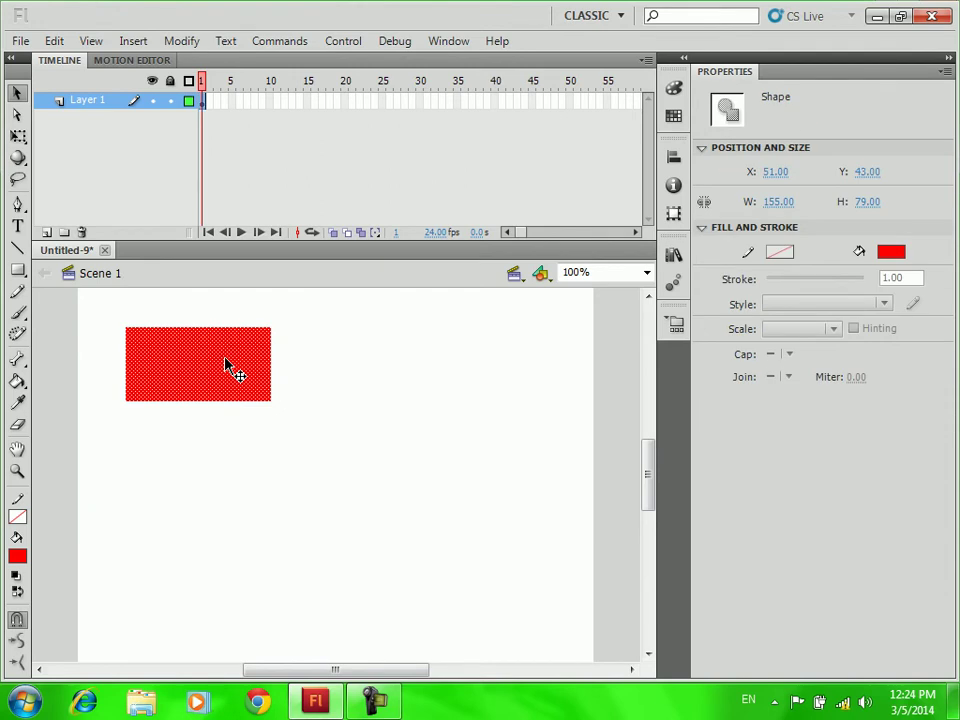
{"action": "left_click", "coordinate": [169, 85]}
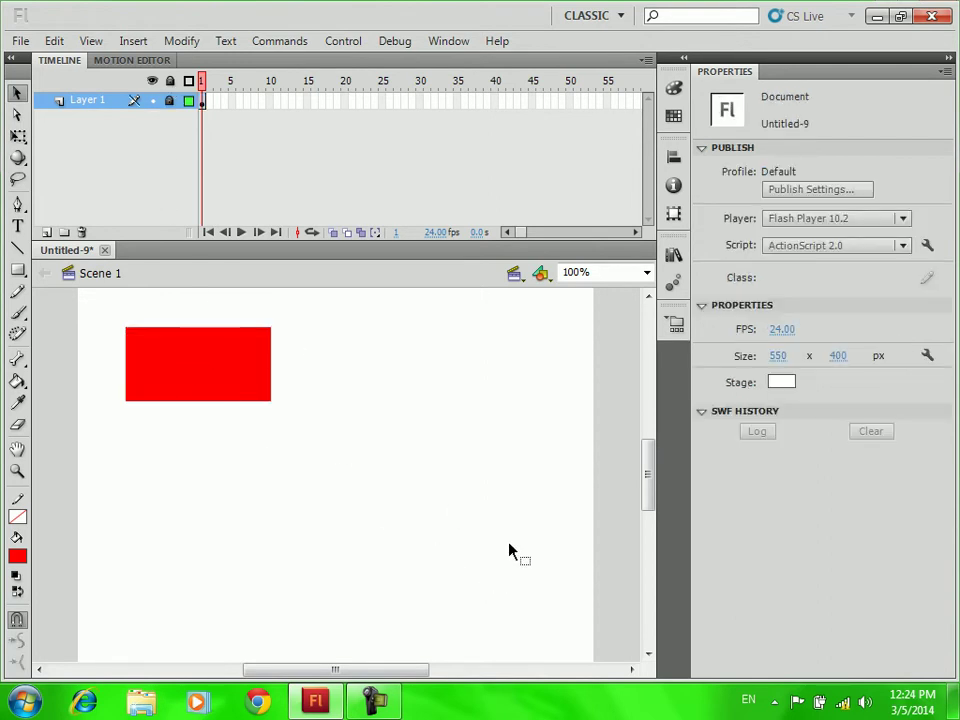
Try to move the red rectangle on the locked layer, and unlock Layer 1 for adding text.
{"action": "left_click_drag", "start_coordinate": [241, 366], "coordinate": [399, 453]}
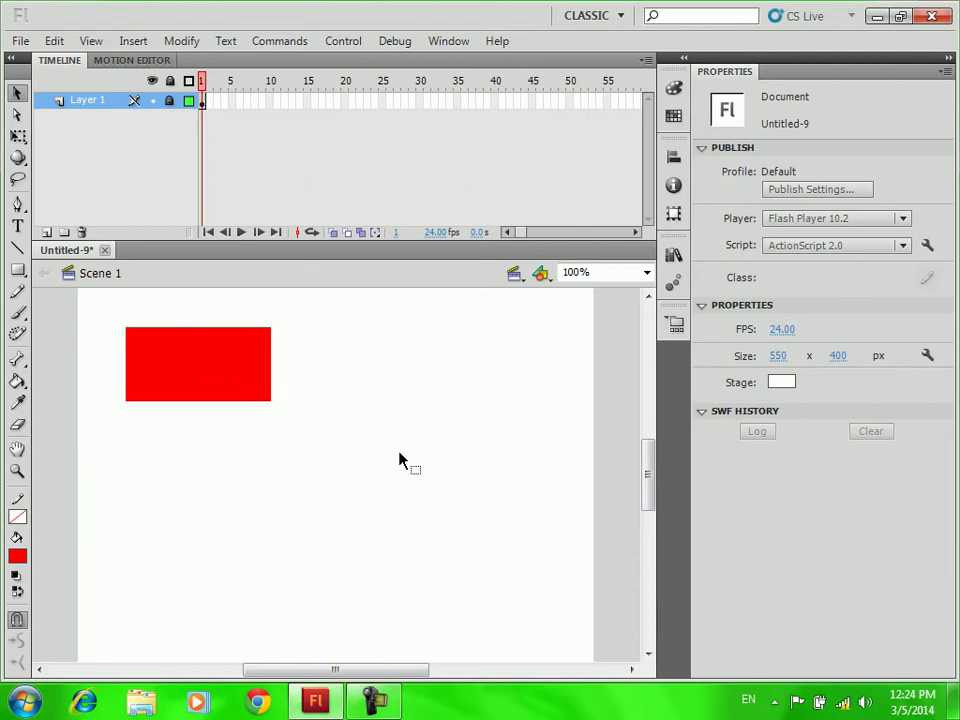
{"action": "left_click", "coordinate": [18, 227]}
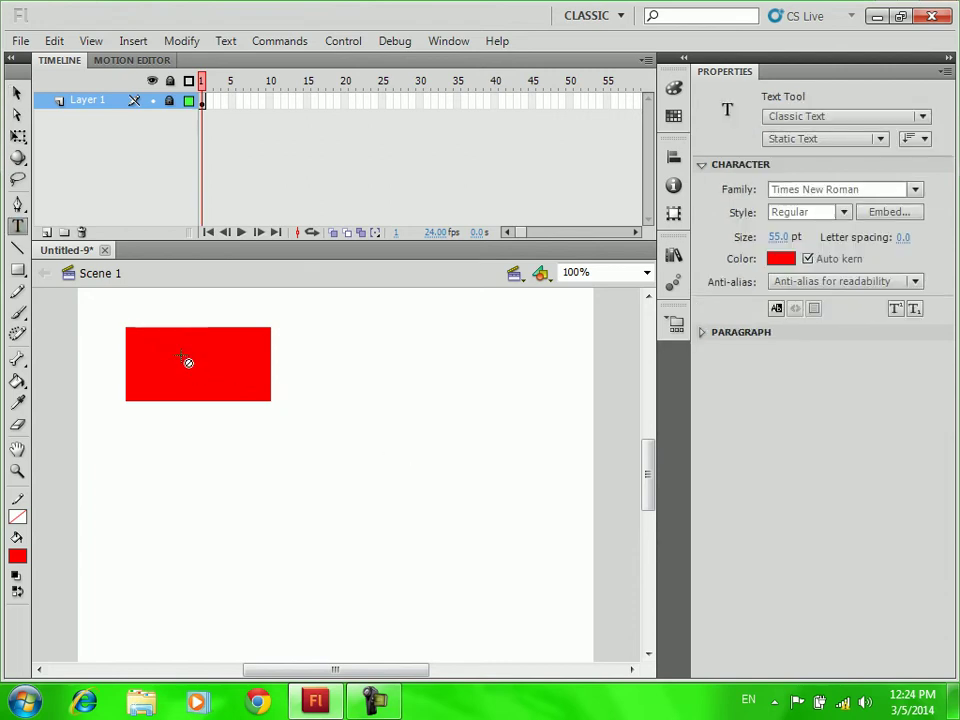
{"action": "left_click", "coordinate": [189, 362]}
{"action": "left_click", "coordinate": [432, 374]}
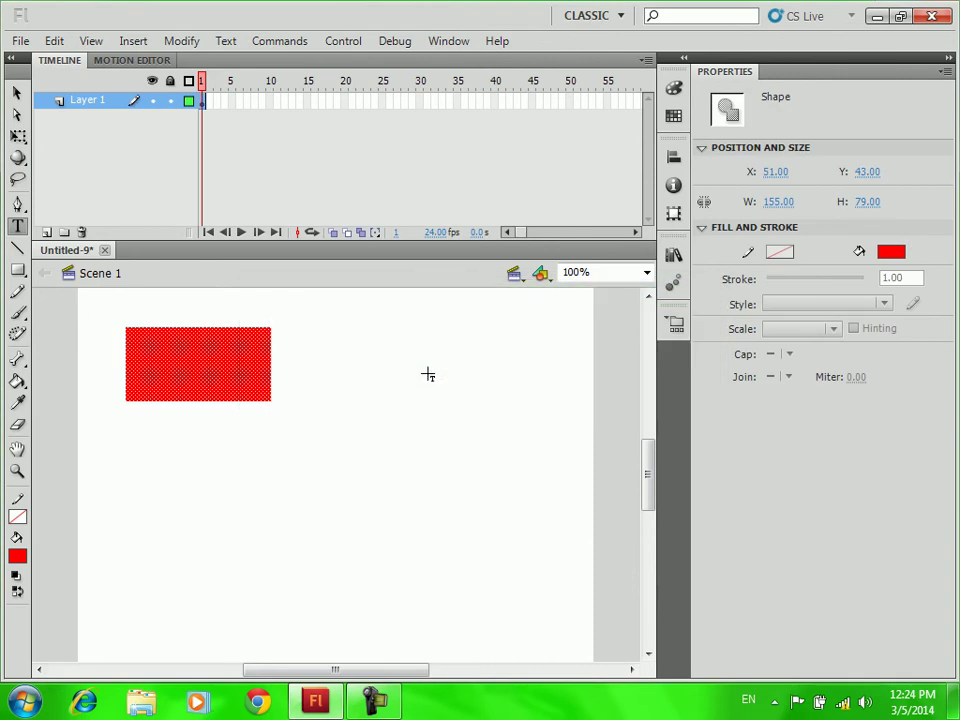
{"action": "key", "text": "Escape"}
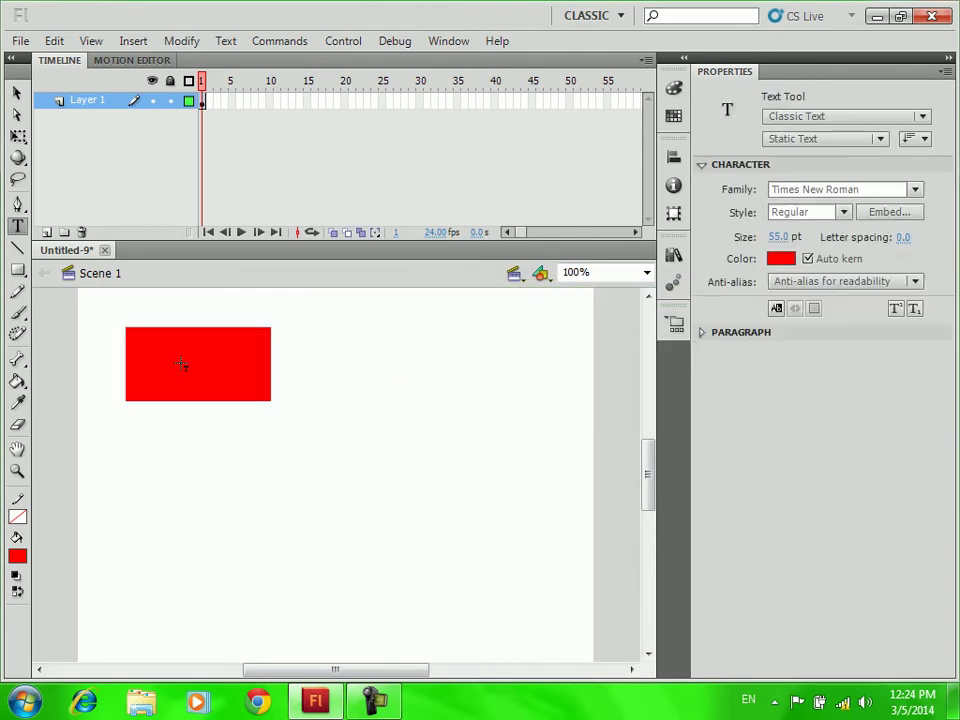
Try adding the text "kABUL" over the red rectangle and moving it around the stage, and undo the text.
{"action": "left_click", "coordinate": [183, 364]}
{"action": "type", "text": "kABUL"}
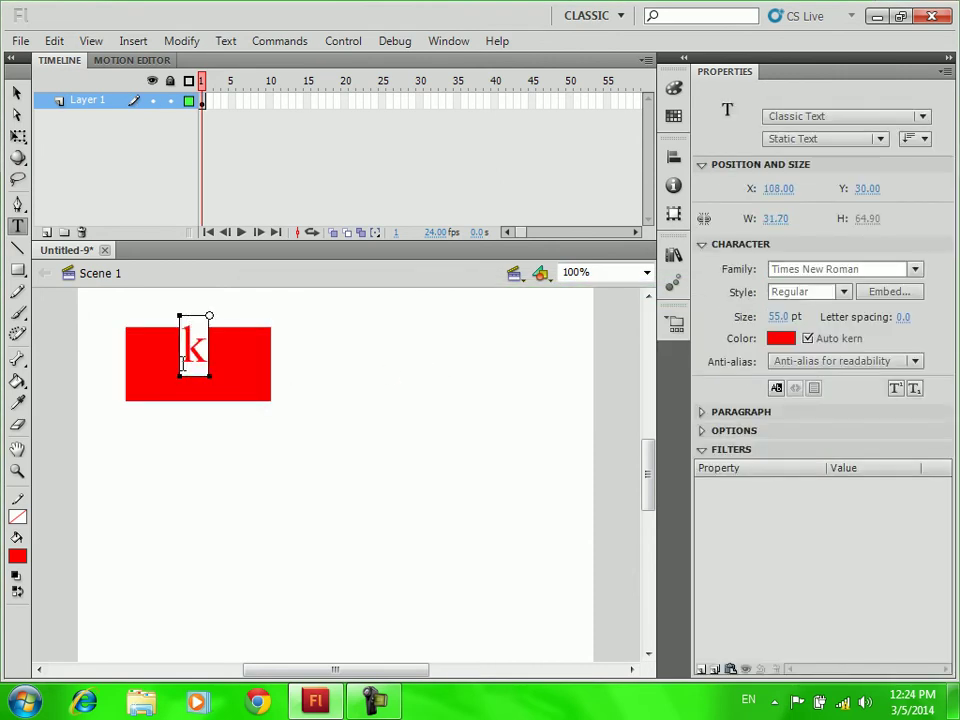
{"action": "left_click", "coordinate": [16, 92]}
{"action": "left_click_drag", "start_coordinate": [236, 357], "coordinate": [300, 521]}
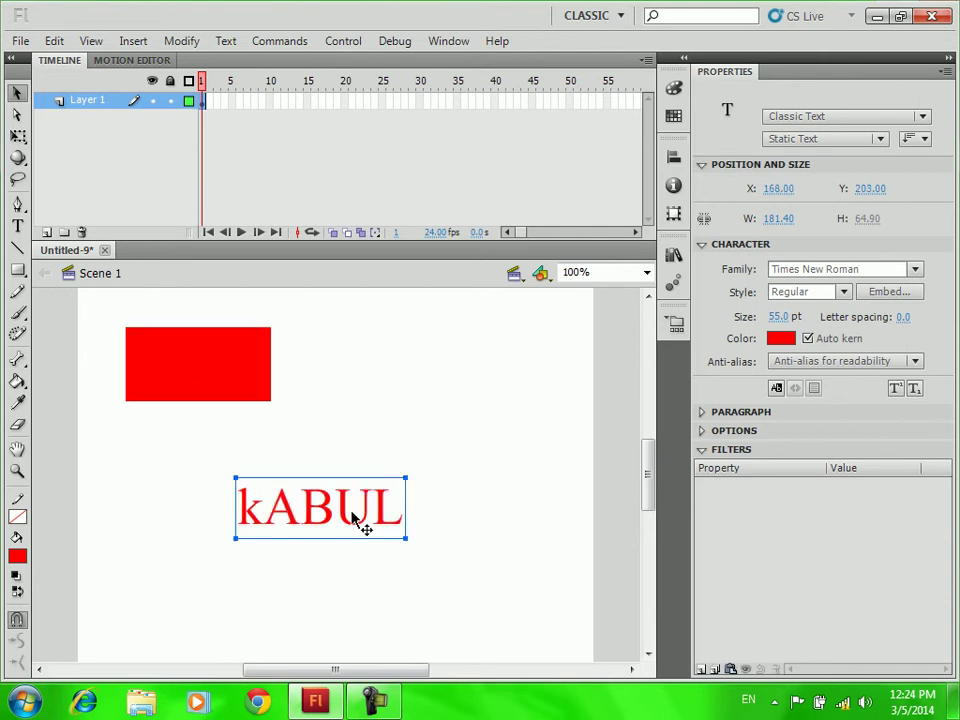
{"action": "key", "text": "ctrl+z"}
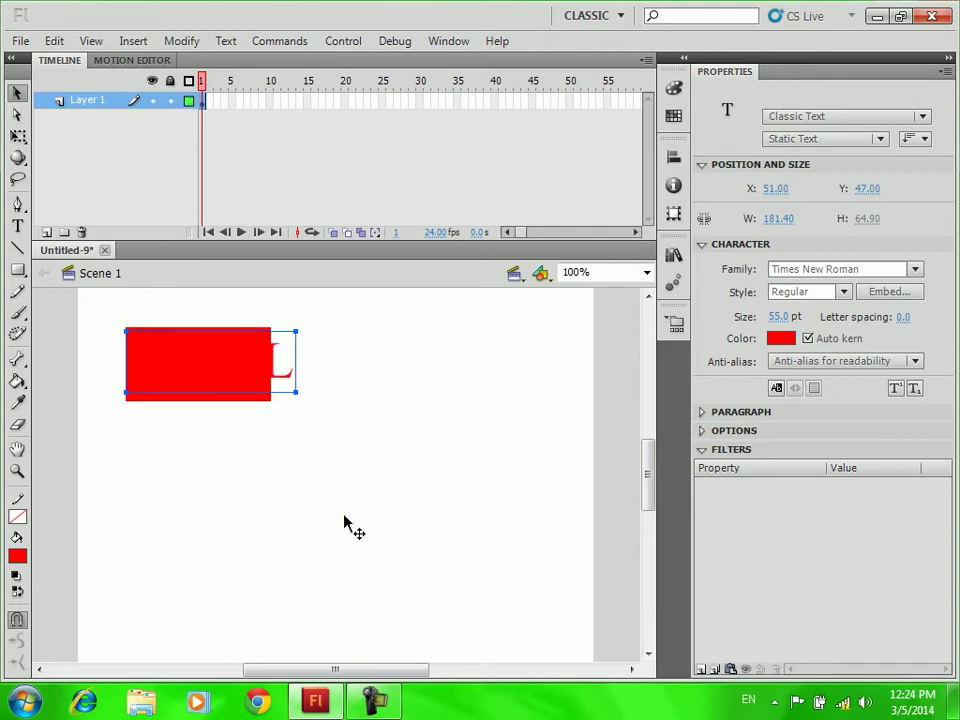
{"action": "key", "text": "ctrl+z"}
{"action": "key", "text": "ctrl+z"}
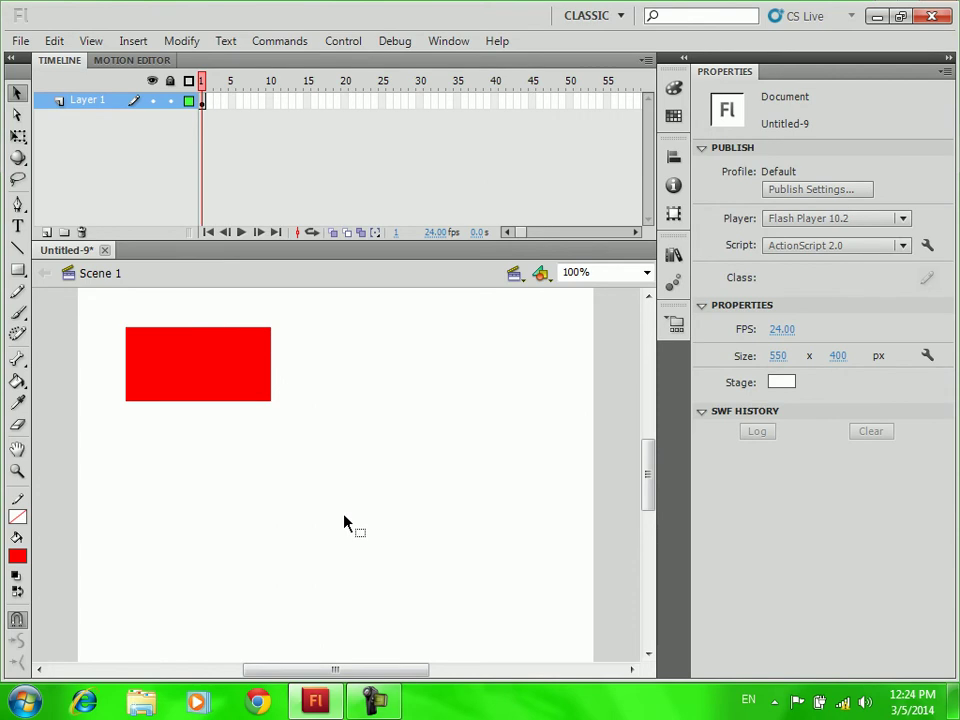
Add a person's first name as white 22 pt Times New Roman static text inside the red rectangle.
{"action": "left_click", "coordinate": [17, 226]}
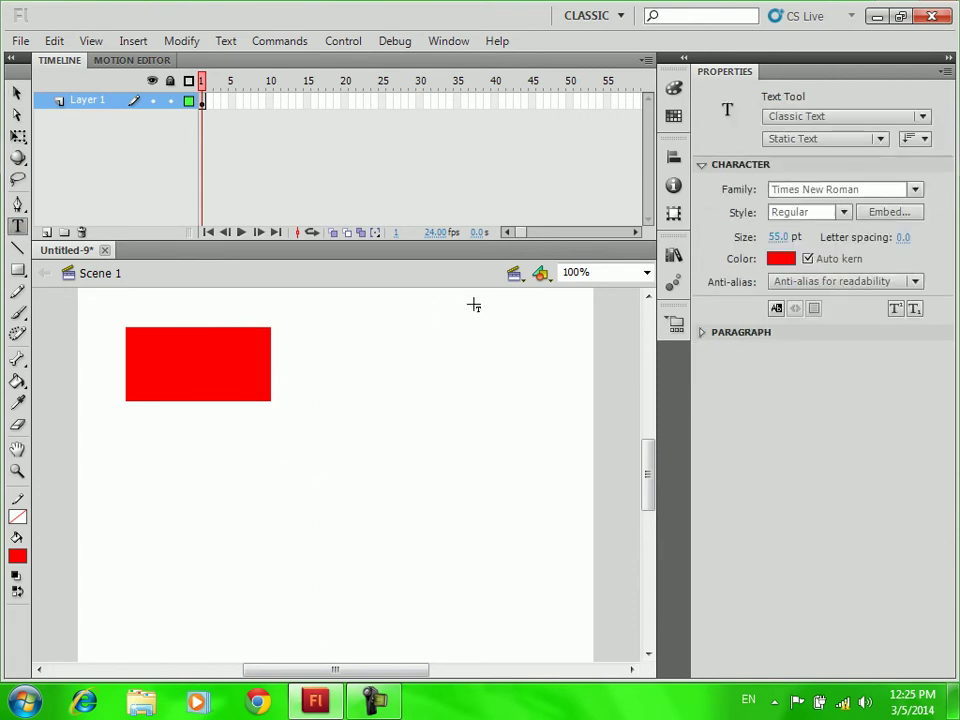
{"action": "left_click", "coordinate": [781, 259]}
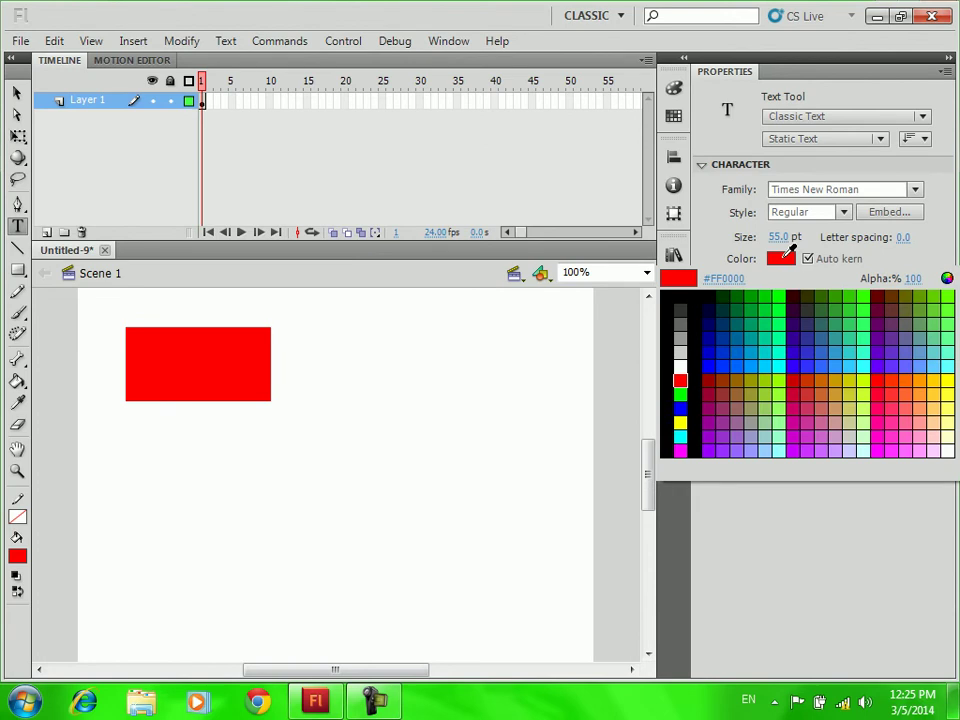
{"action": "left_click", "coordinate": [683, 372]}
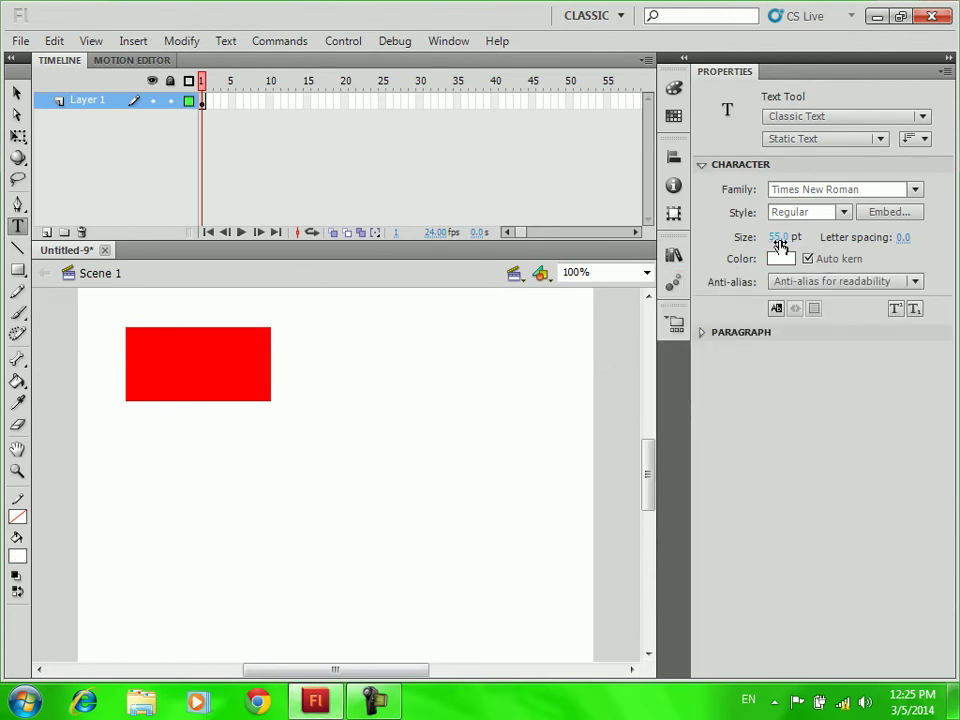
{"action": "left_click", "coordinate": [778, 237]}
{"action": "type", "text": "22"}
{"action": "key", "text": "Return"}
{"action": "left_click", "coordinate": [169, 362]}
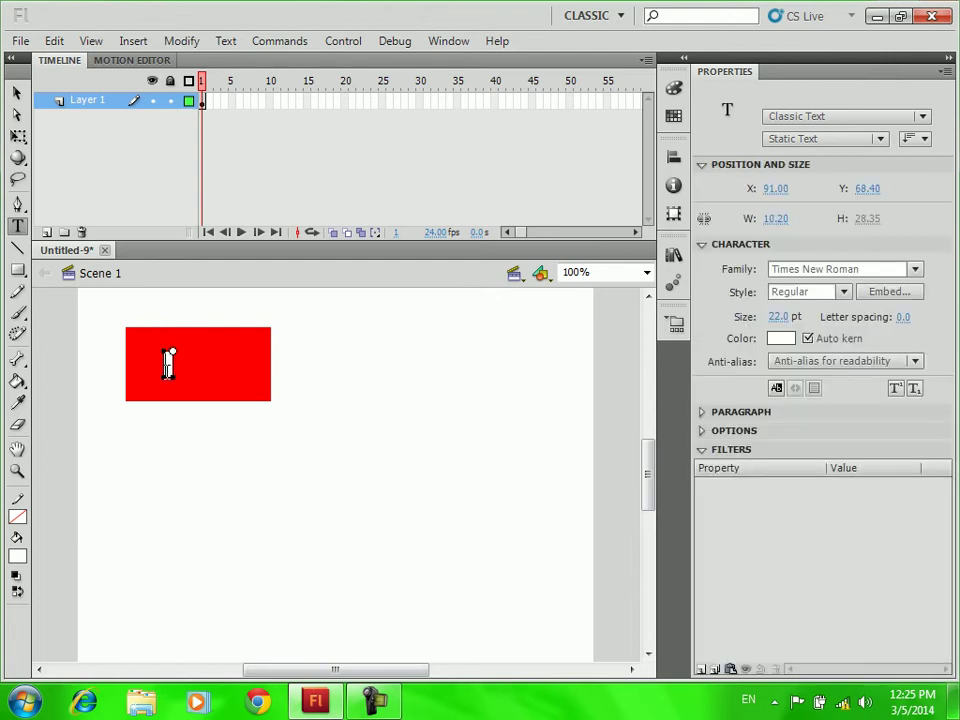
{"action": "type", "text": "IM"}
{"action": "key", "text": "BackSpace"}
{"action": "key", "text": "BackSpace"}
{"action": "type", "text": "M"}
{"action": "type", "text": "bi"}
{"action": "left_click", "coordinate": [17, 92]}
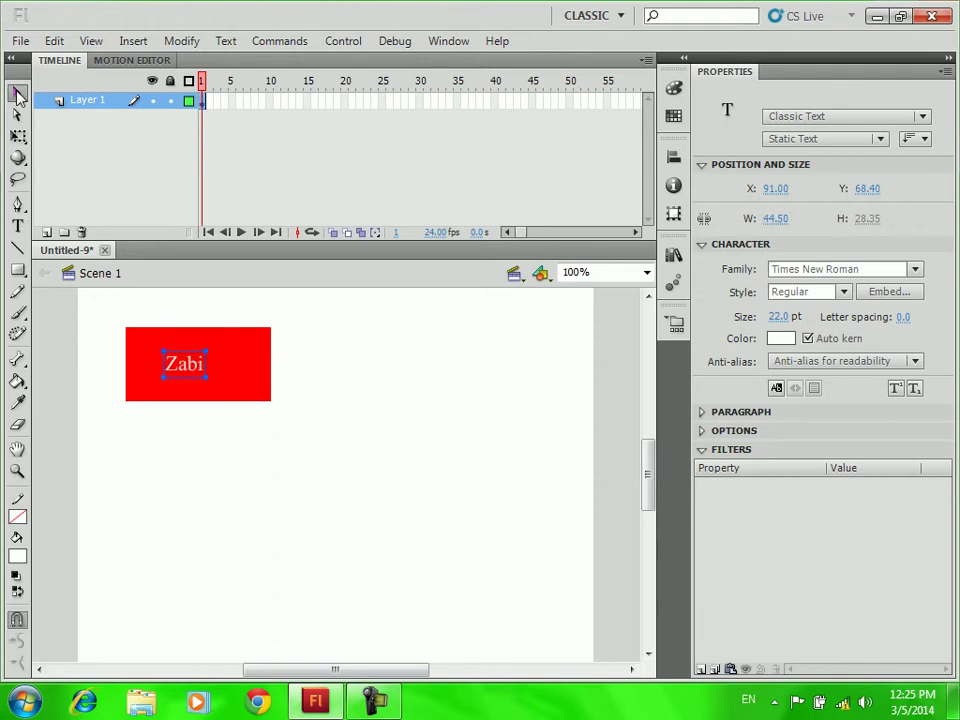
Enlarge the name text with Free Transform to about 183 x 79 px at about X 52, Y 43 over the rectangle.
{"action": "left_click_drag", "start_coordinate": [207, 352], "coordinate": [228, 352]}
{"action": "key", "text": "q"}
{"action": "left_click_drag", "start_coordinate": [195, 378], "coordinate": [195, 401]}
{"action": "left_click_drag", "start_coordinate": [165, 362], "coordinate": [137, 364]}
{"action": "mouse_move", "coordinate": [254, 365]}
{"action": "left_mouse_down"}
{"action": "mouse_move", "coordinate": [280, 365]}
{"action": "mouse_move", "coordinate": [248, 372]}
{"action": "left_mouse_up"}
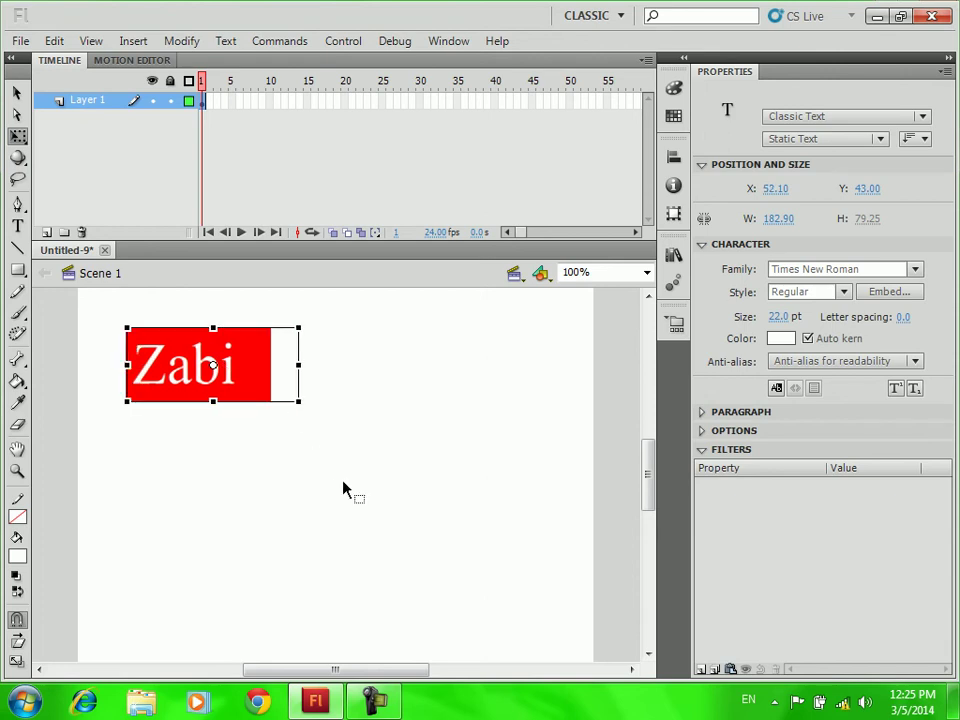
Break the name text apart twice into plain shapes.
{"action": "key", "text": "ctrl+b"}
{"action": "key", "text": "ctrl+b"}
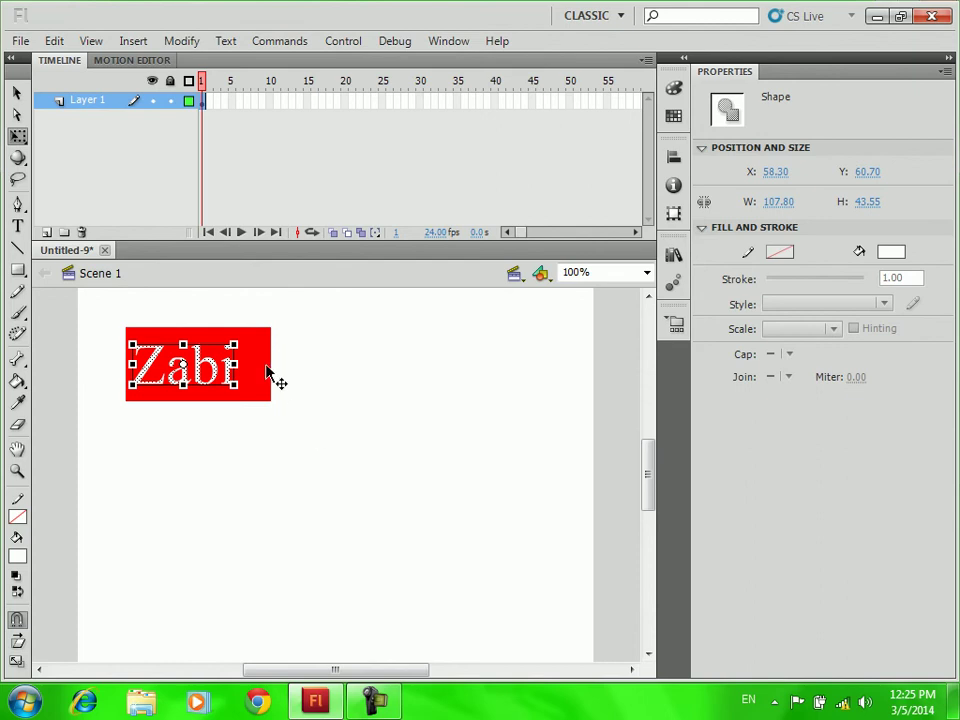
{"action": "left_click", "coordinate": [16, 92]}
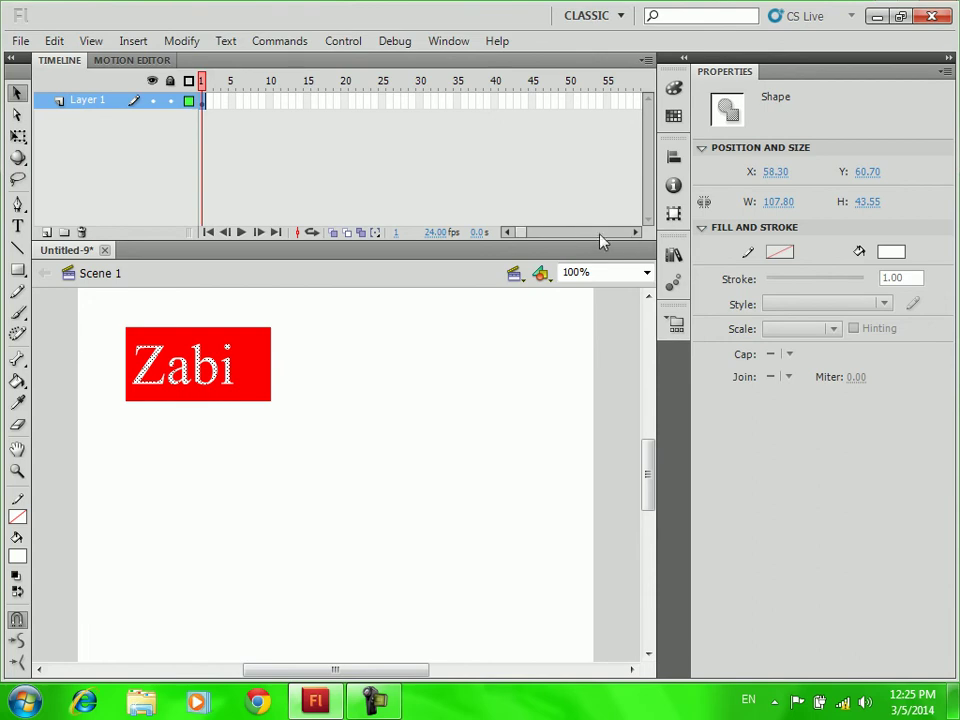
Insert a keyframe at frame 50 of Layer 1 and check the sound choices for that frame.
{"action": "left_click", "coordinate": [571, 101]}
{"action": "right_click", "coordinate": [571, 101]}
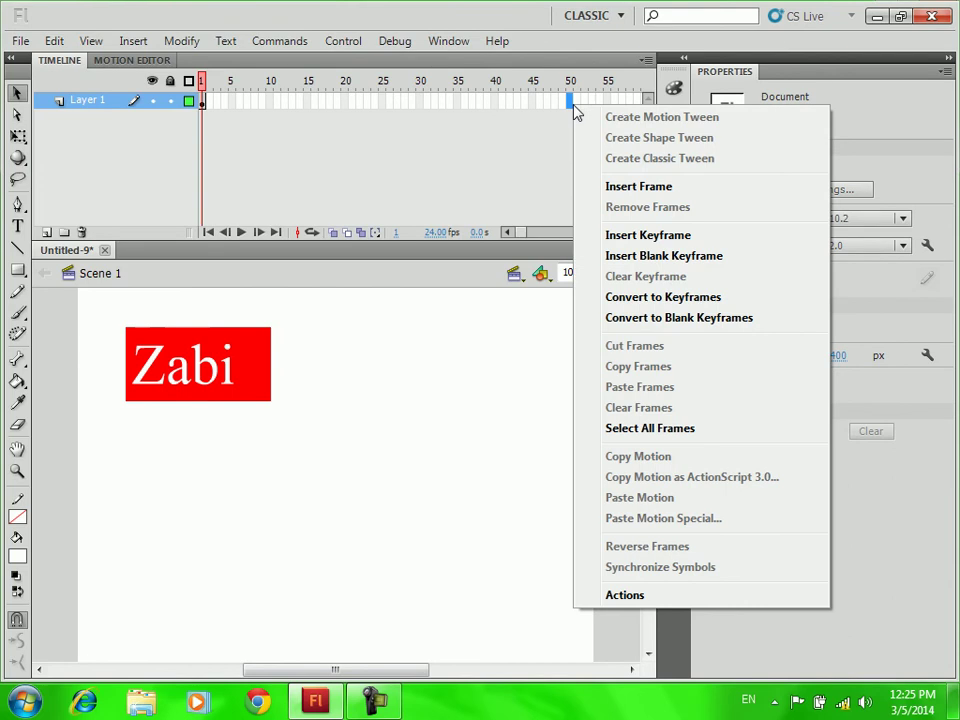
{"action": "left_click", "coordinate": [648, 236]}
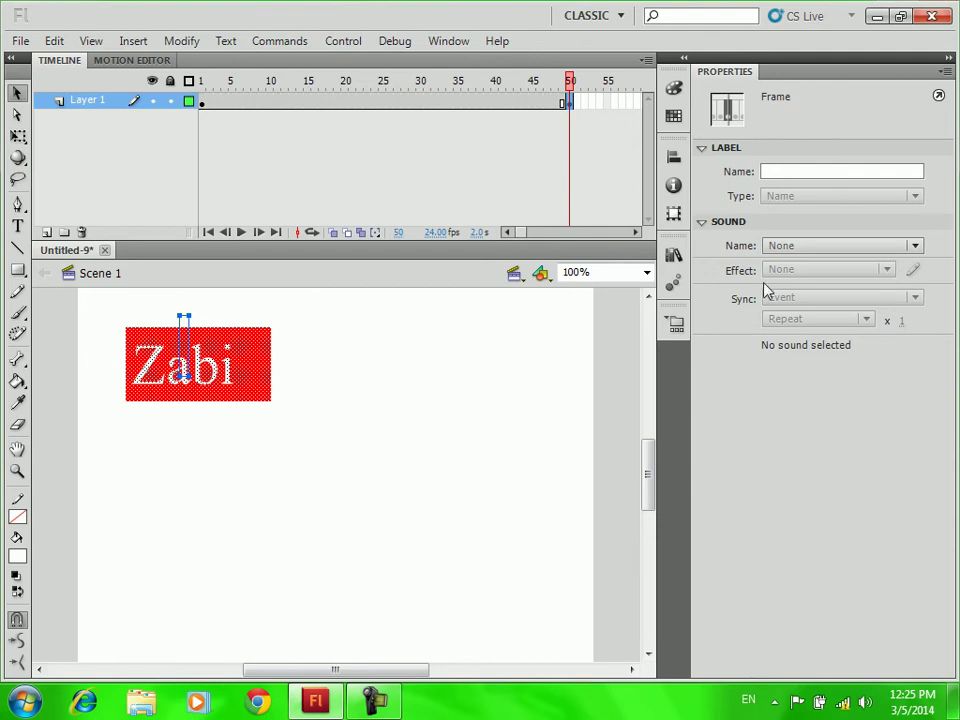
{"action": "left_click", "coordinate": [802, 250]}
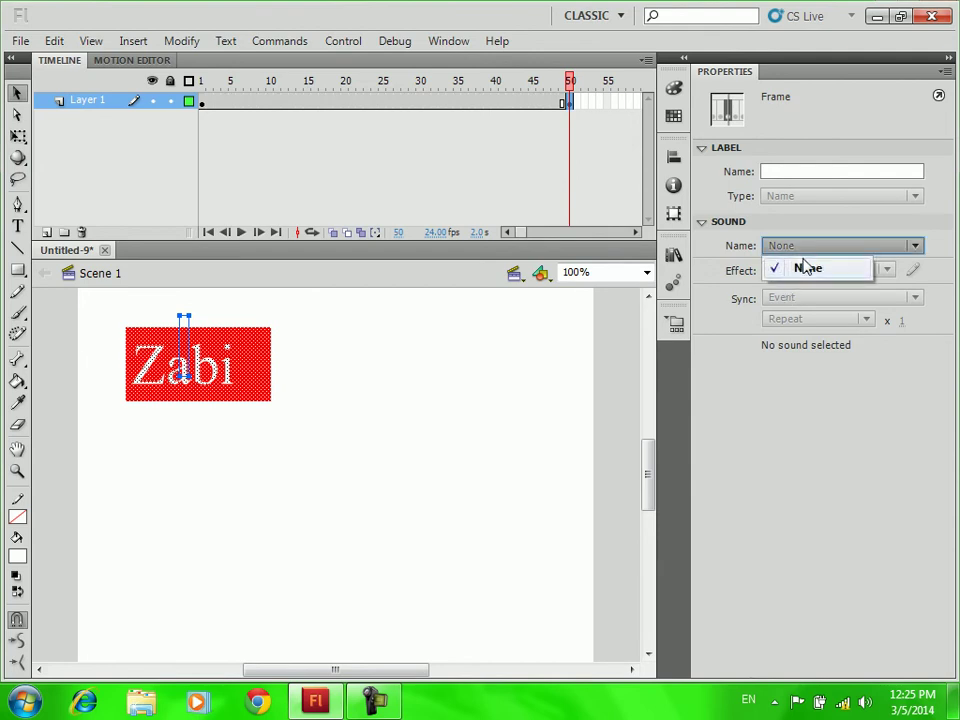
{"action": "left_click", "coordinate": [806, 267]}
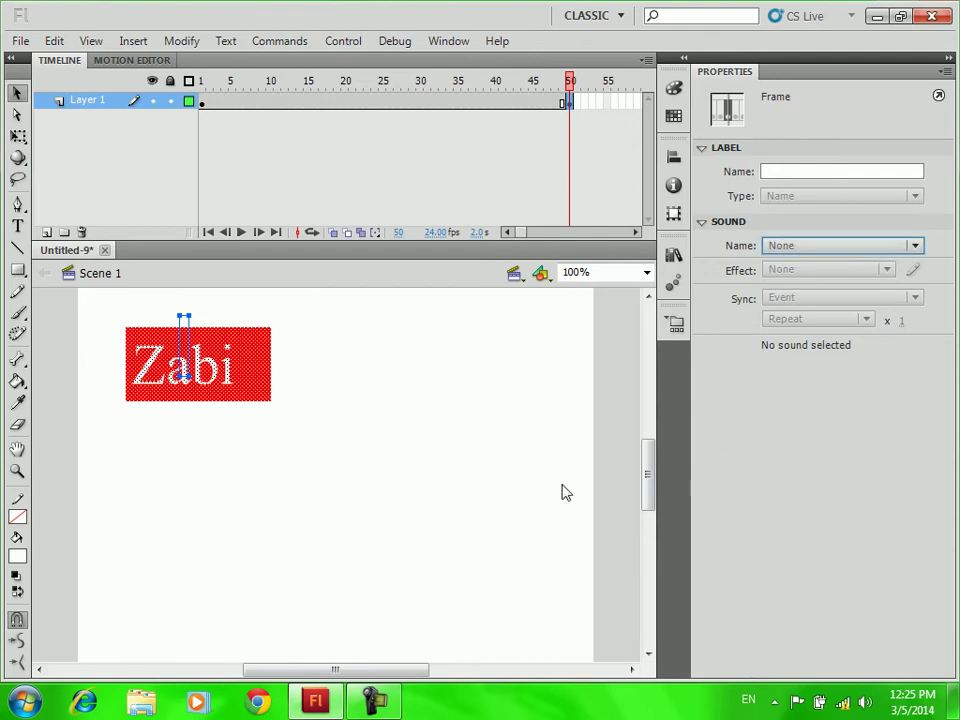
Preview the movie with the name on the red rectangle, and close the document without saving.
{"action": "key", "text": "ctrl+Return"}
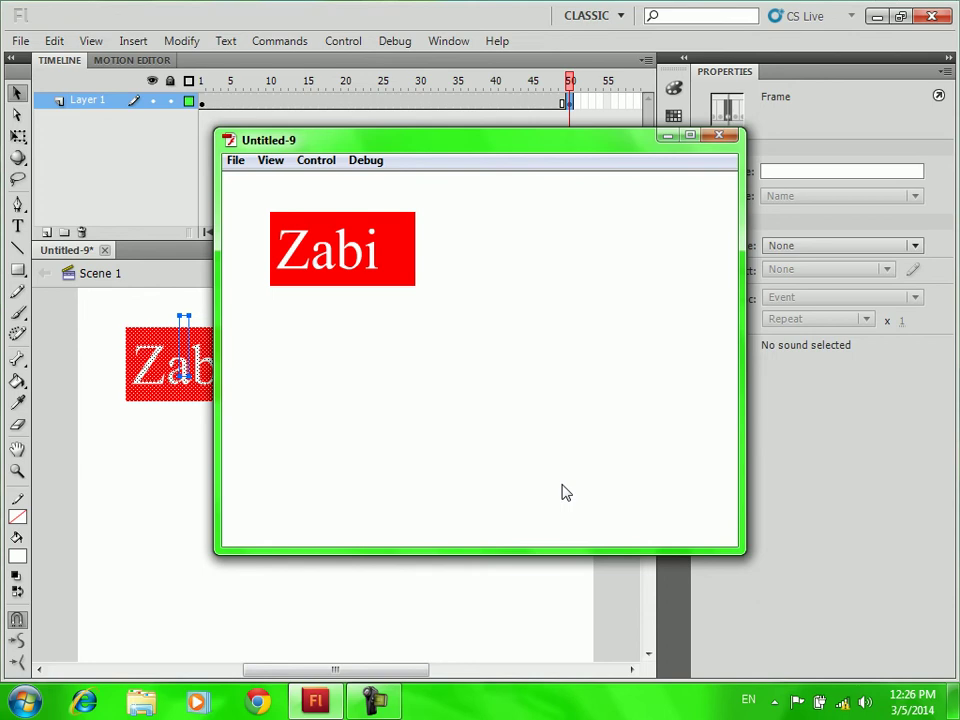
{"action": "key", "text": "ctrl+w"}
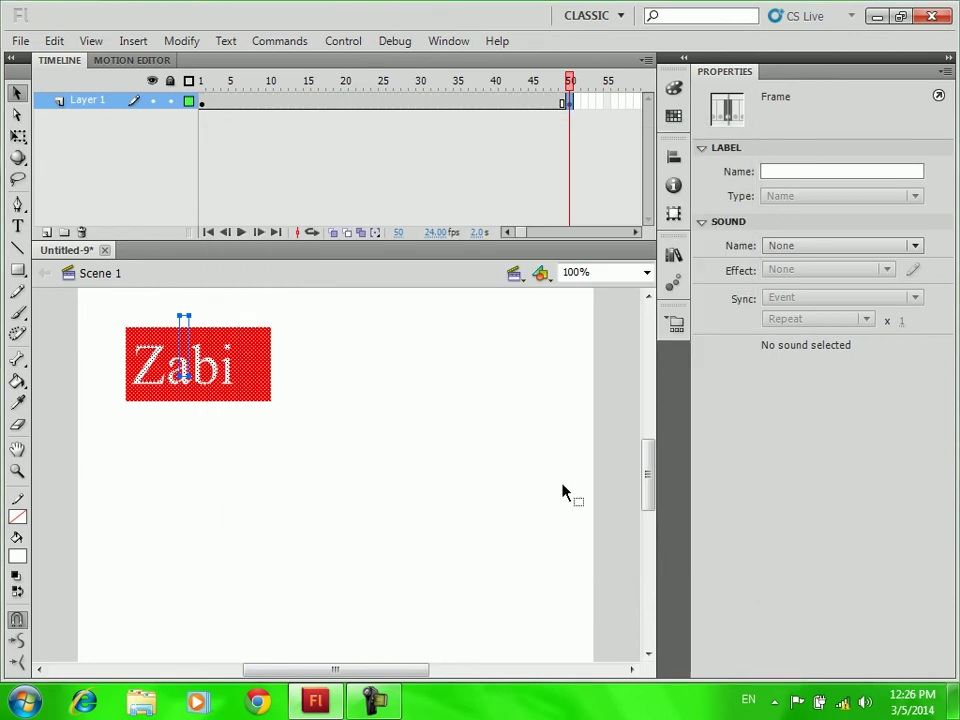
{"action": "key", "text": "ctrl+w"}
{"action": "left_click", "coordinate": [486, 375]}
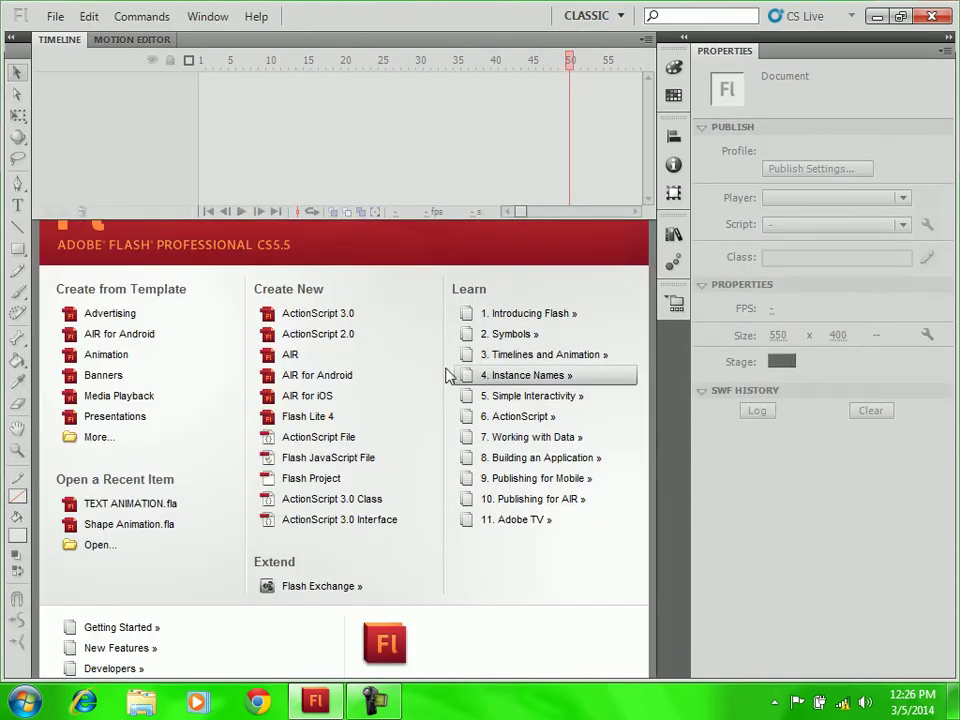
{"action": "left_click", "coordinate": [334, 336]}
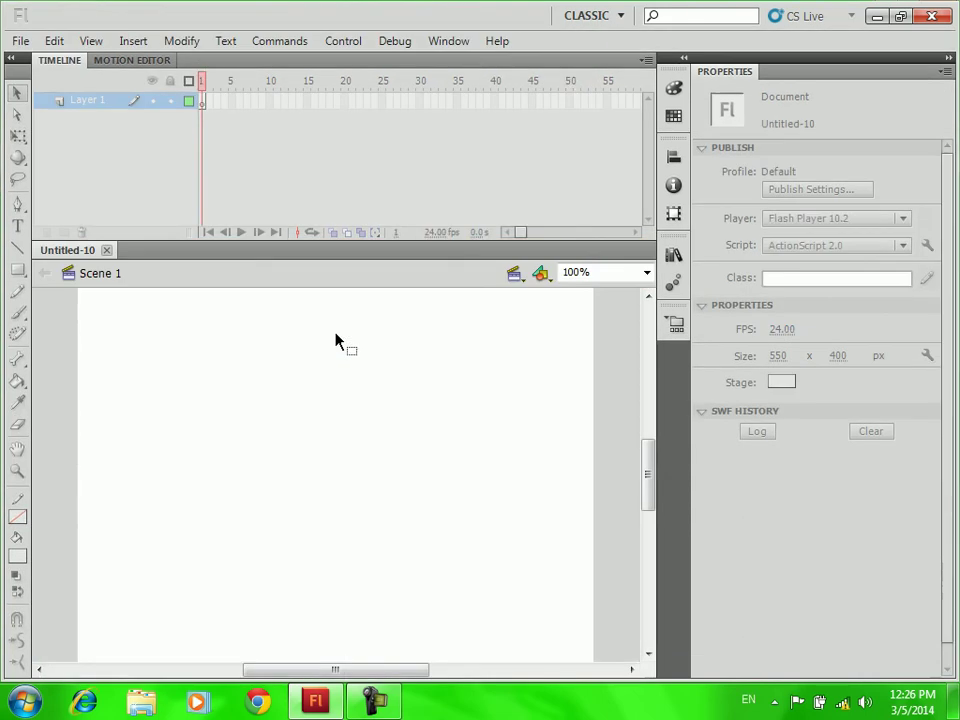
{"action": "left_click", "coordinate": [17, 269]}
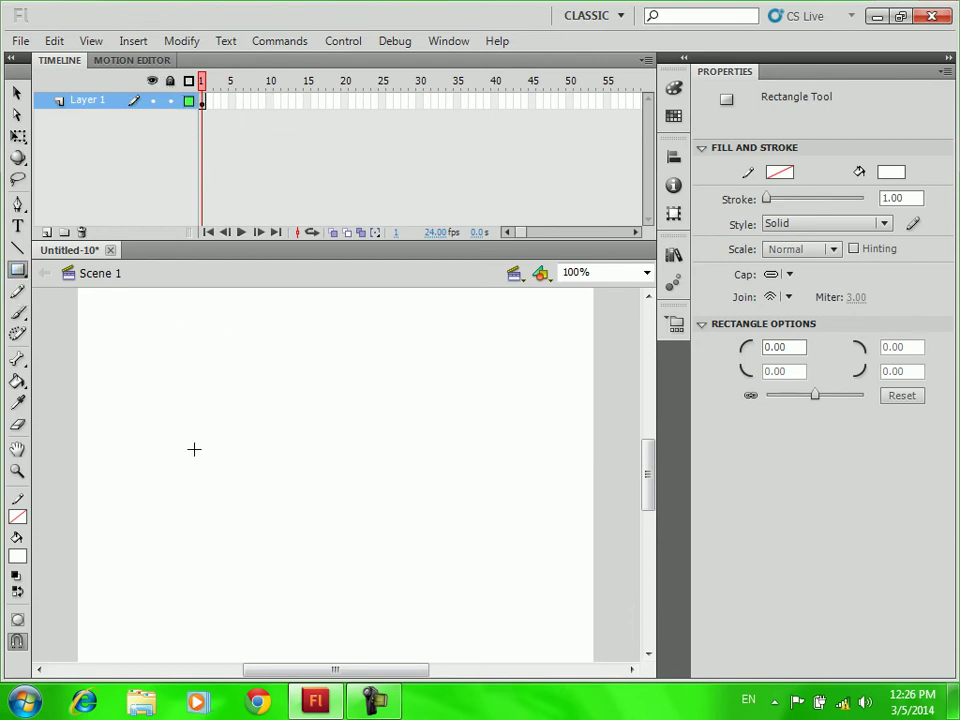
{"action": "key", "text": "ctrl+w"}
{"action": "left_click", "coordinate": [458, 374]}
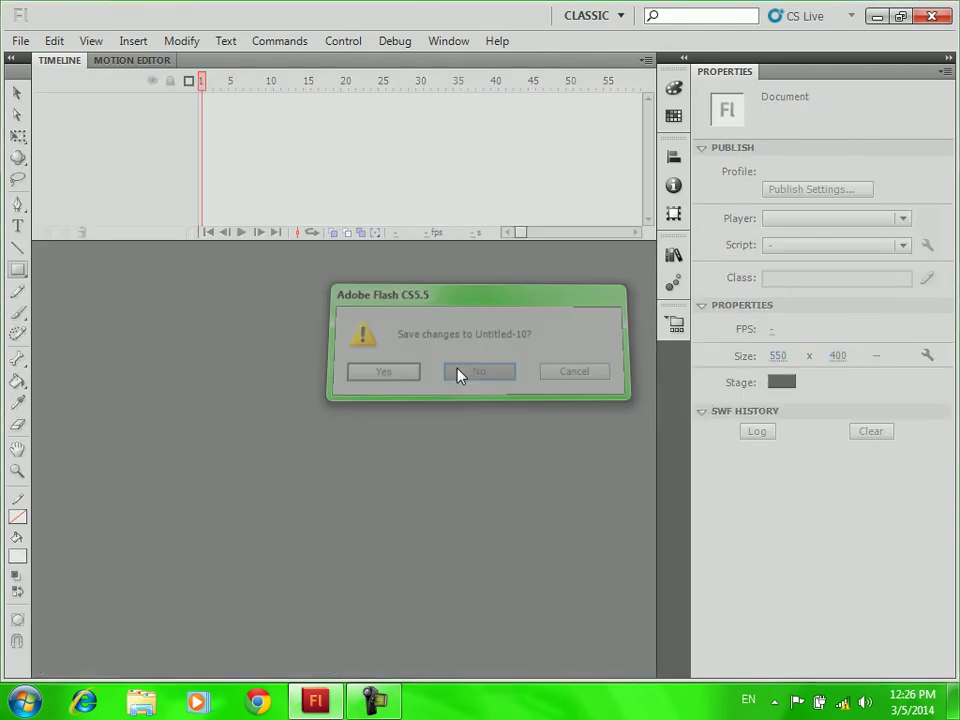
Create a new ActionScript 2.0 document and draw a red square about 113 x 113 px without a stroke.
{"action": "left_click", "coordinate": [318, 338]}
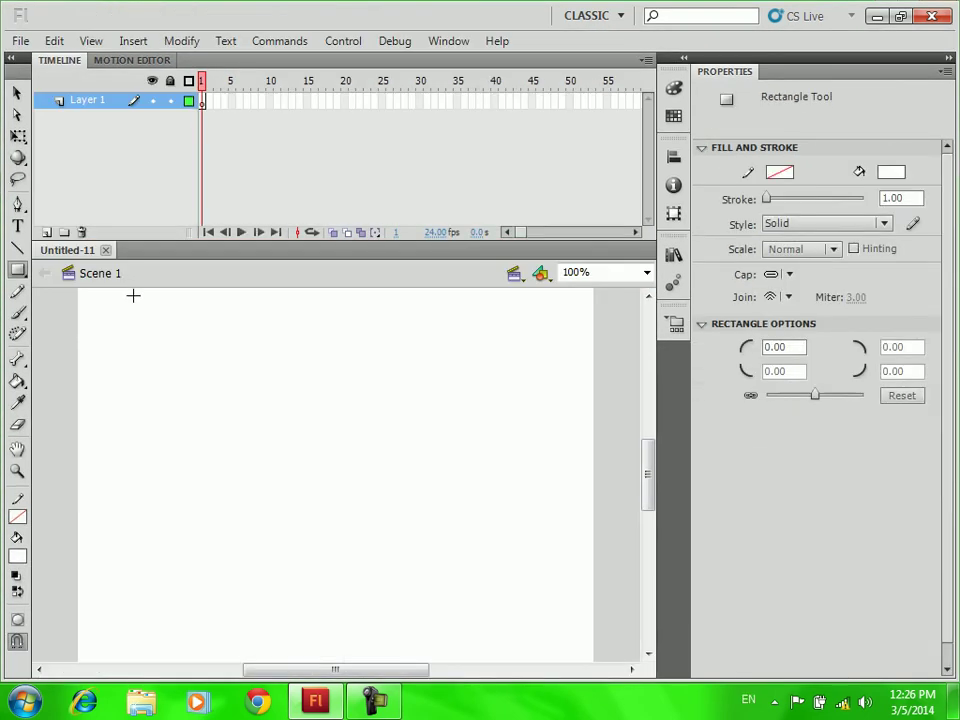
{"action": "left_click", "coordinate": [17, 270]}
{"action": "mouse_move", "coordinate": [175, 367]}
{"action": "left_mouse_down"}
{"action": "mouse_move", "coordinate": [181, 395]}
{"action": "mouse_move", "coordinate": [285, 441]}
{"action": "left_mouse_up"}
{"action": "left_click_drag", "start_coordinate": [184, 366], "coordinate": [302, 439]}
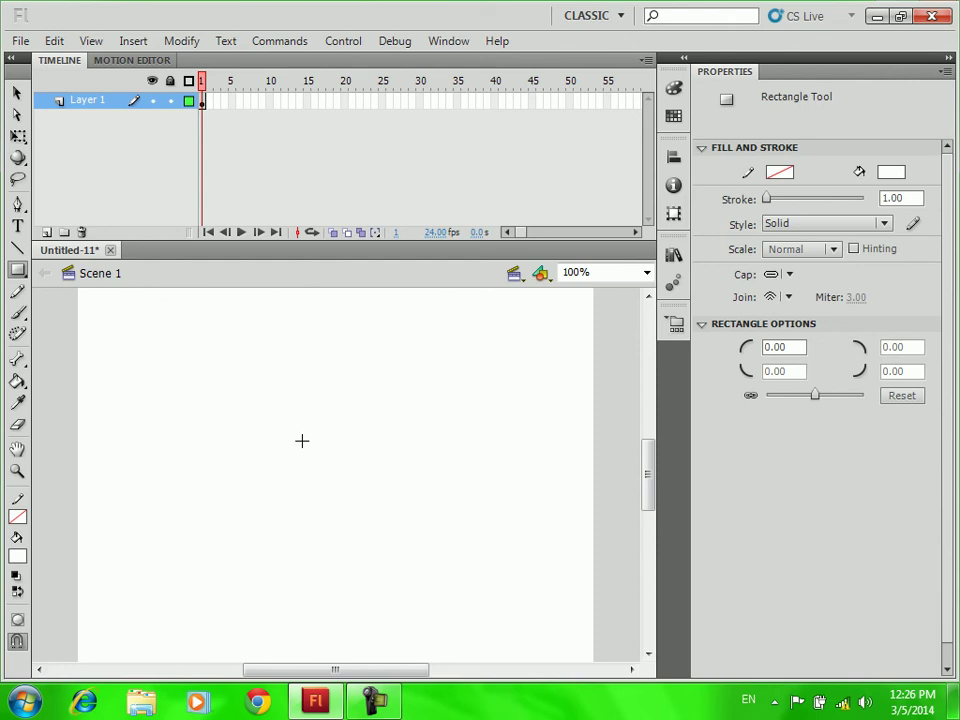
{"action": "left_click", "coordinate": [889, 177]}
{"action": "left_click", "coordinate": [684, 292]}
{"action": "left_click_drag", "start_coordinate": [231, 383], "coordinate": [337, 488]}
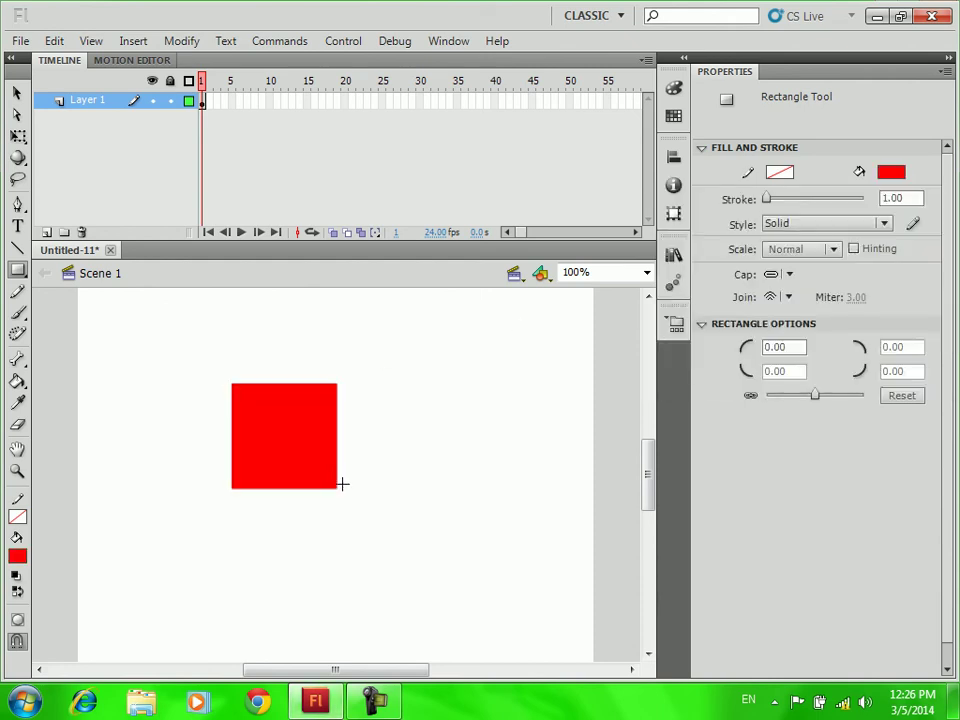
Move the red square to about X 149, Y 54, and lock Layer 1.
{"action": "left_click", "coordinate": [17, 93]}
{"action": "left_click_drag", "start_coordinate": [268, 438], "coordinate": [238, 393]}
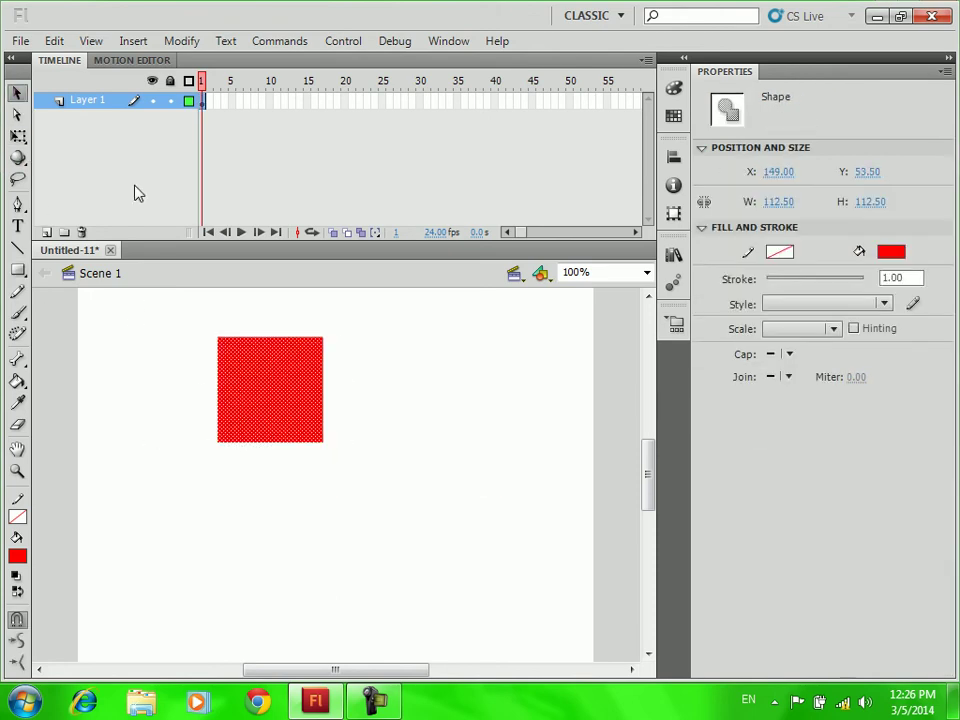
{"action": "left_click", "coordinate": [169, 100]}
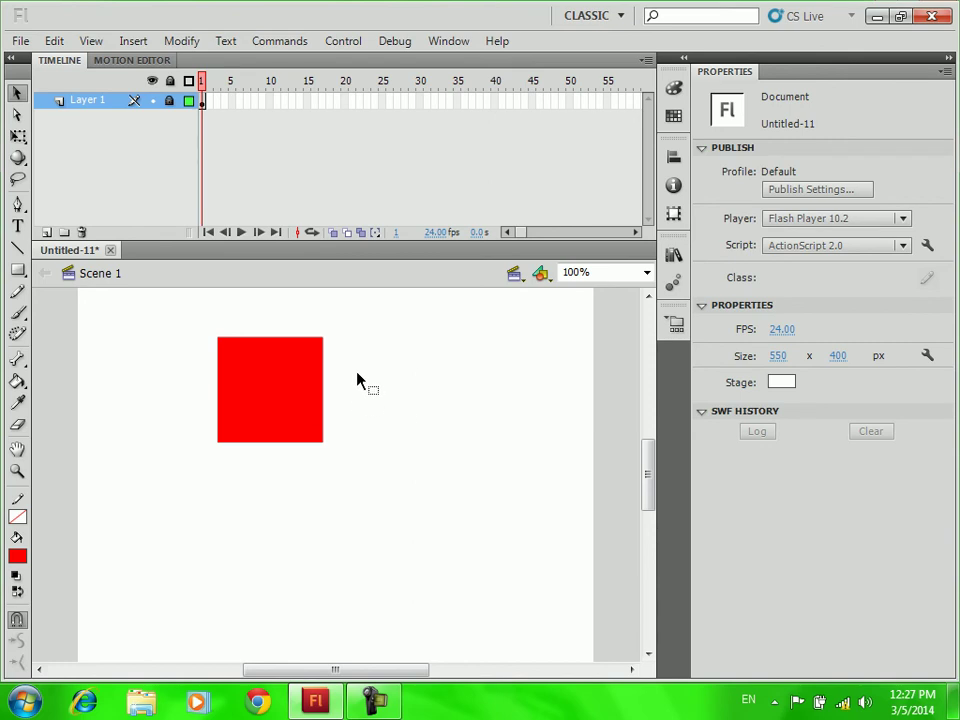
Close the document without saving and create a new ActionScript 2.0 document.
{"action": "key", "text": "ctrl+w"}
{"action": "left_click", "coordinate": [470, 374]}
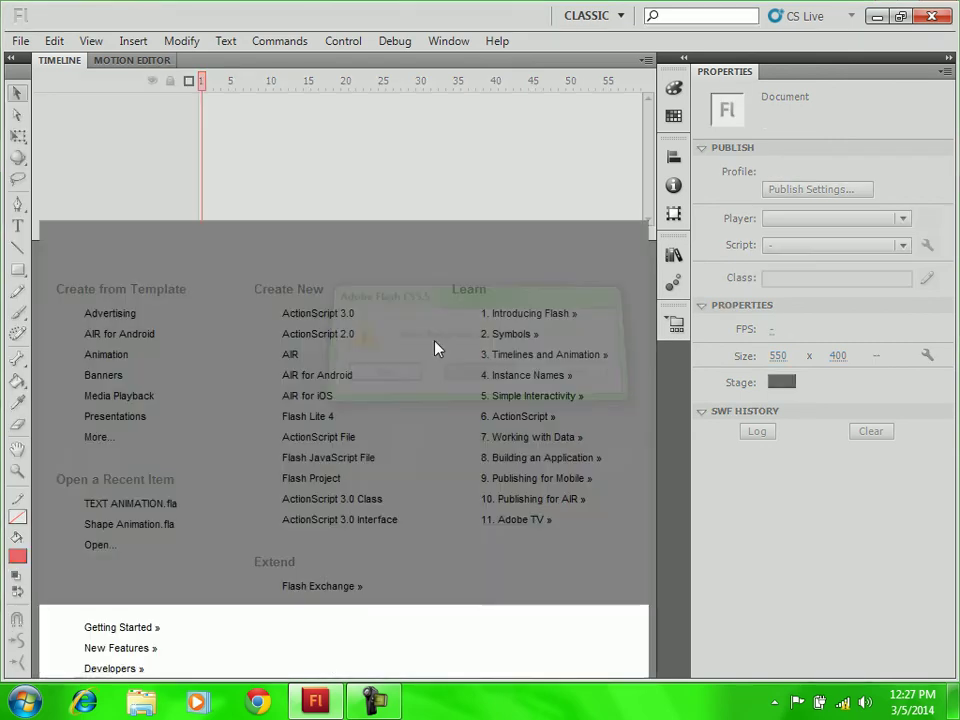
{"action": "left_click", "coordinate": [322, 334]}
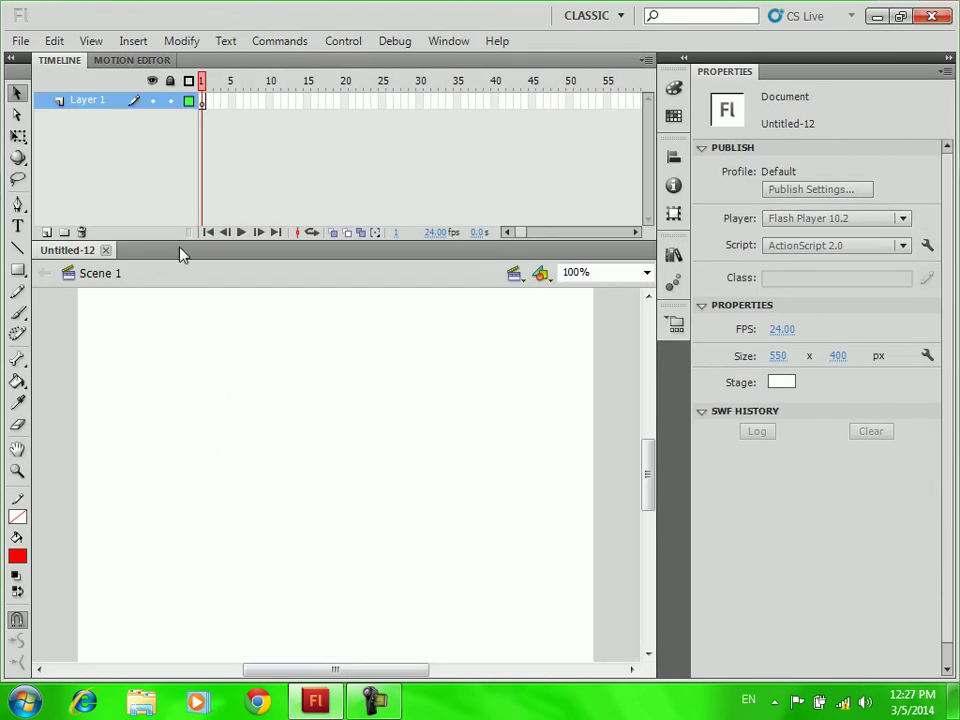
Import the picture "1 (33).JPG" from the Desktop's Image folder onto the stage.
{"action": "left_click", "coordinate": [20, 41]}
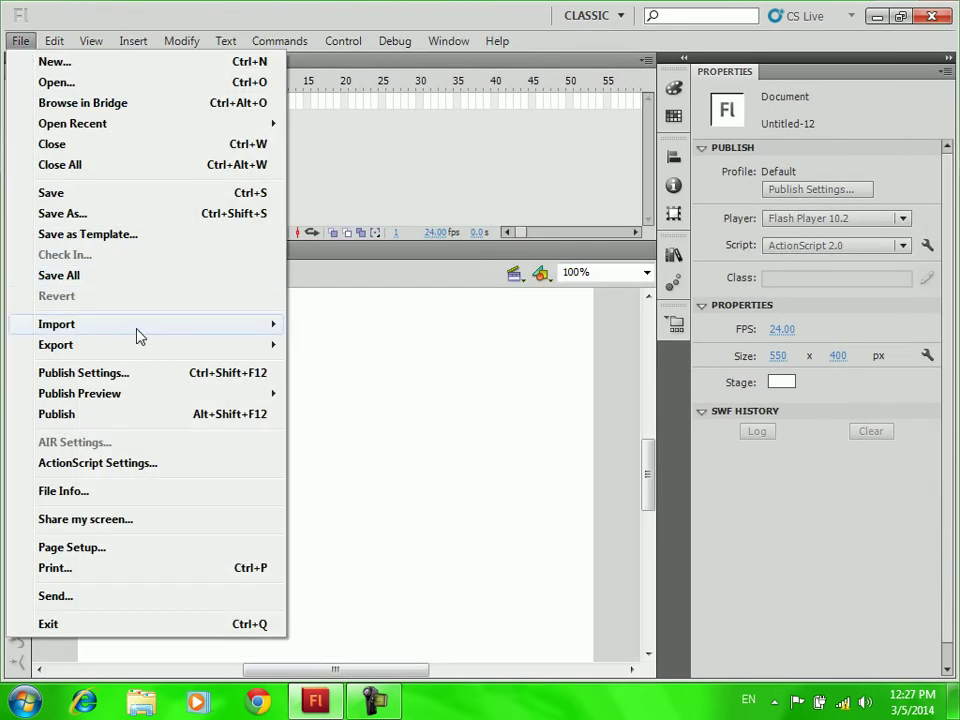
{"action": "mouse_move", "coordinate": [140, 335]}
{"action": "left_click", "coordinate": [360, 324]}
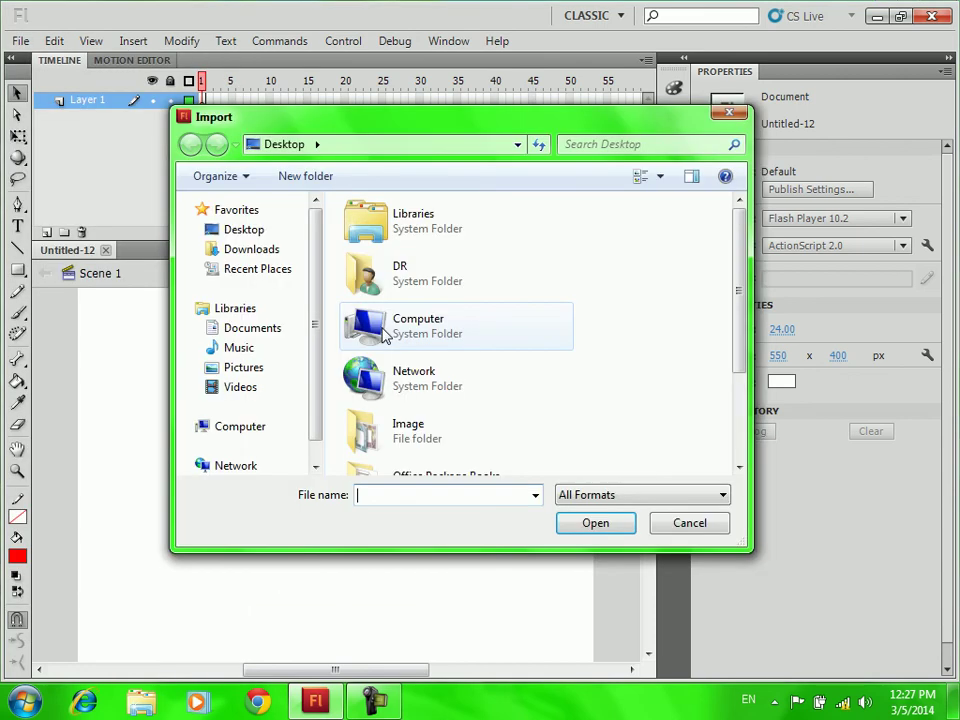
{"action": "double_click", "coordinate": [400, 435]}
{"action": "left_click", "coordinate": [410, 310]}
{"action": "double_click", "coordinate": [410, 310]}
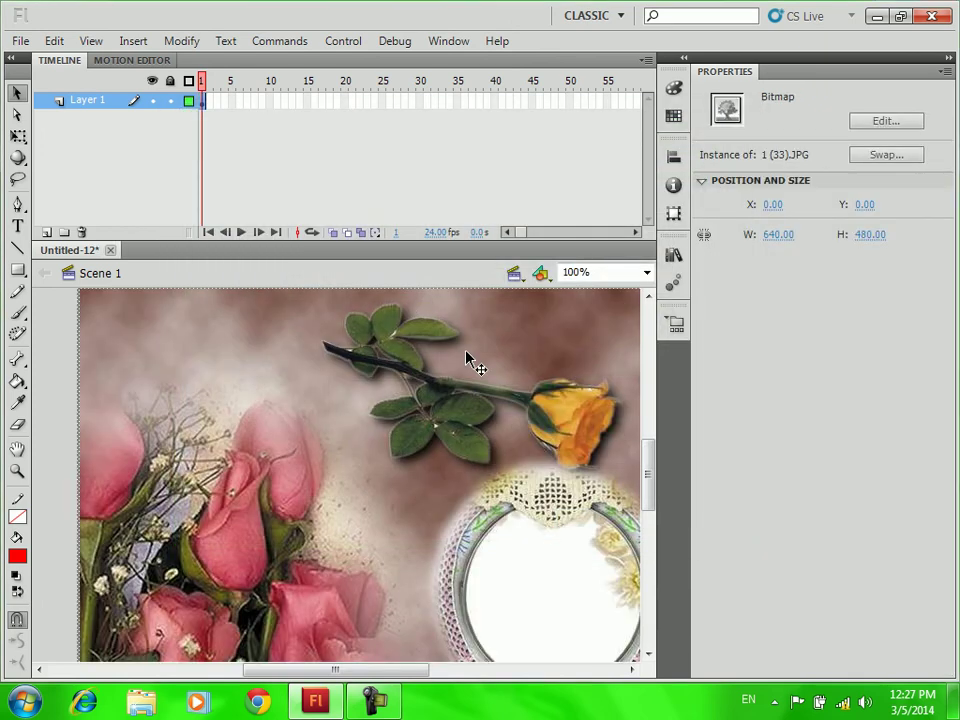
Preview the movie with the imported picture in a maximized player window, and close the preview.
{"action": "key", "text": "ctrl+Return"}
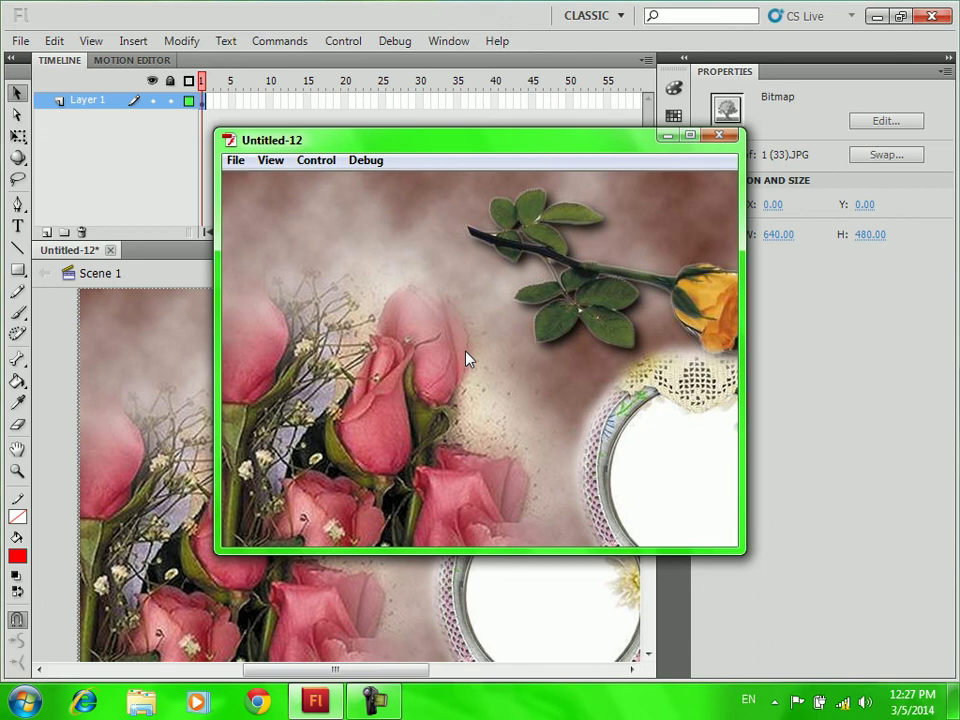
{"action": "left_click", "coordinate": [690, 135]}
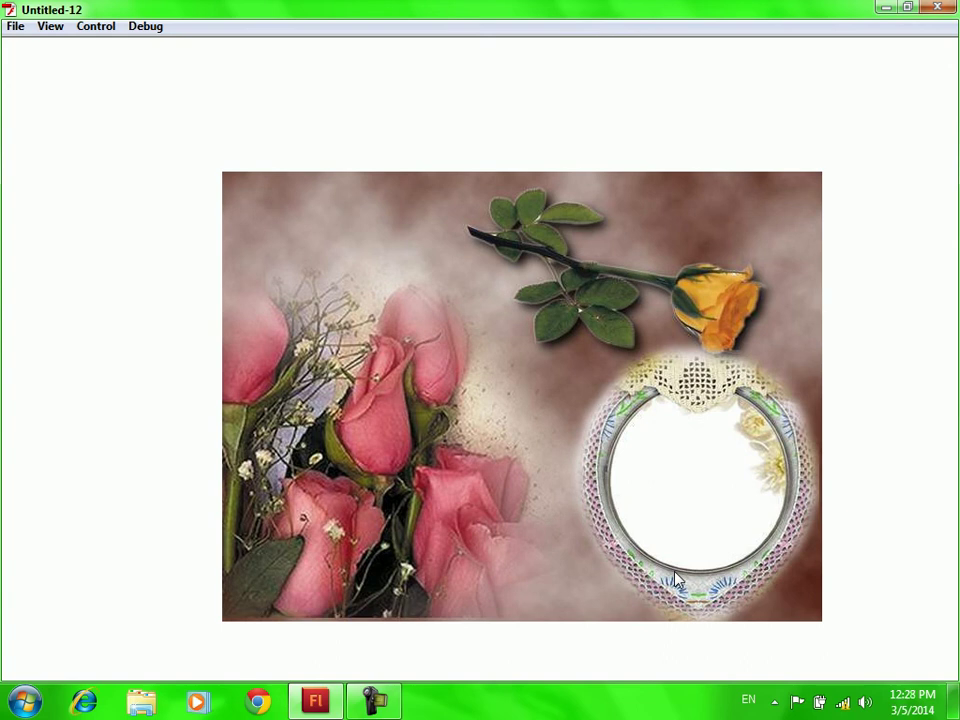
{"action": "key", "text": "ctrl+w"}
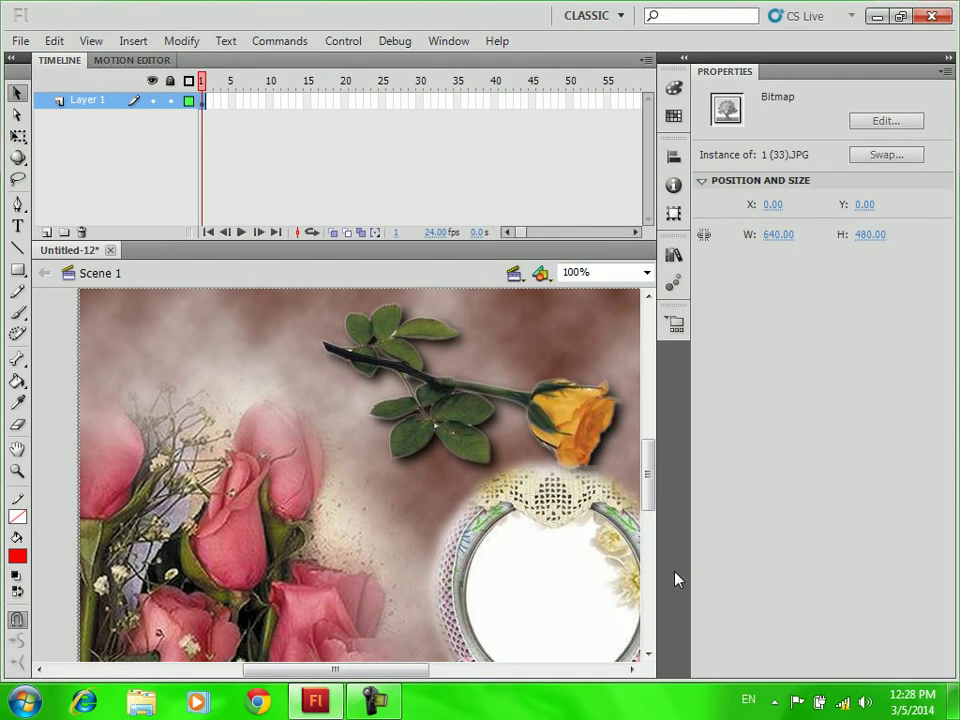